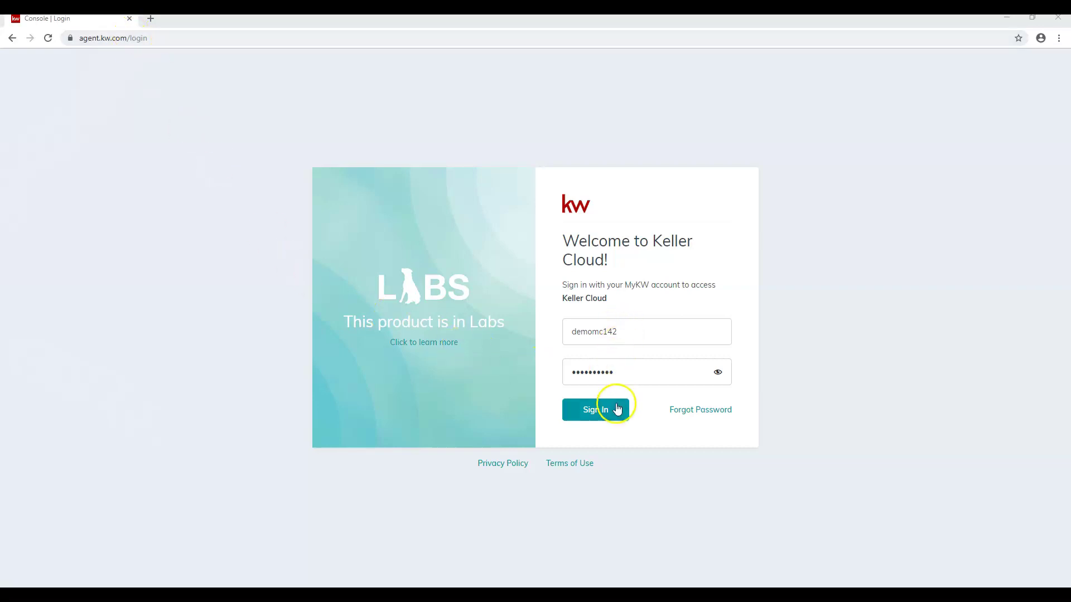
# Step: Correct the mistyped password after the invalid-login error and sign in to KW Command
pyautogui.click(609, 410)
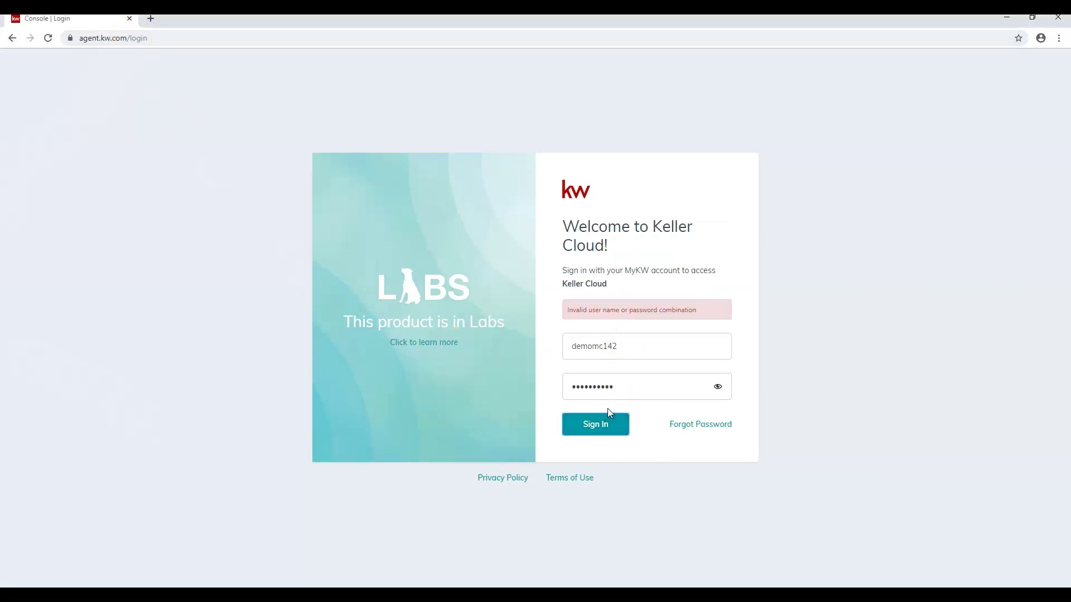
pyautogui.click(632, 379)
pyautogui.hotkey('ctrl', 'a')
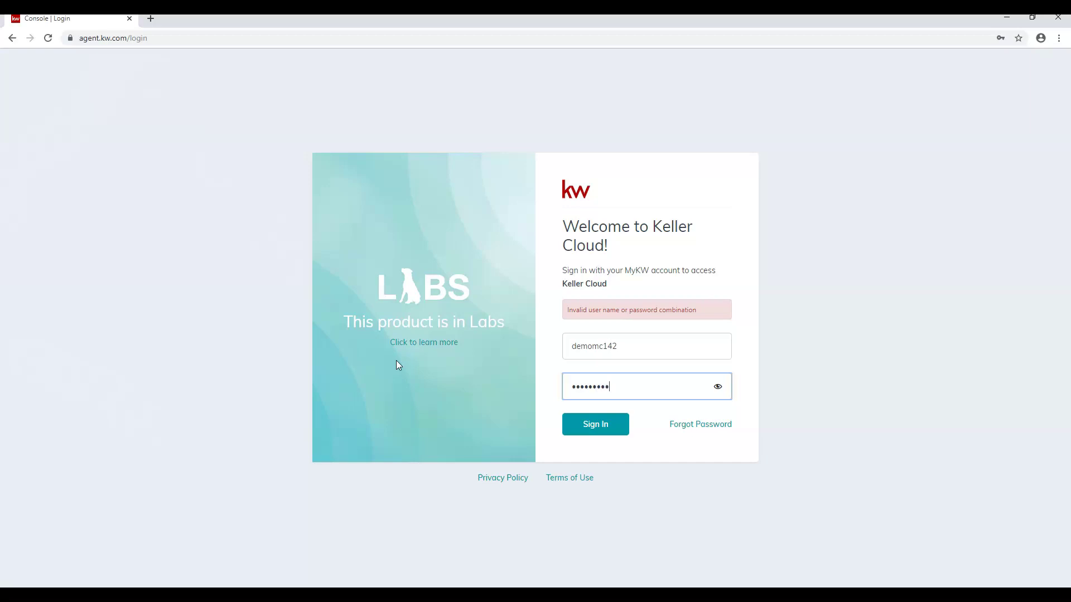
pyautogui.write('!')
pyautogui.press('Return')
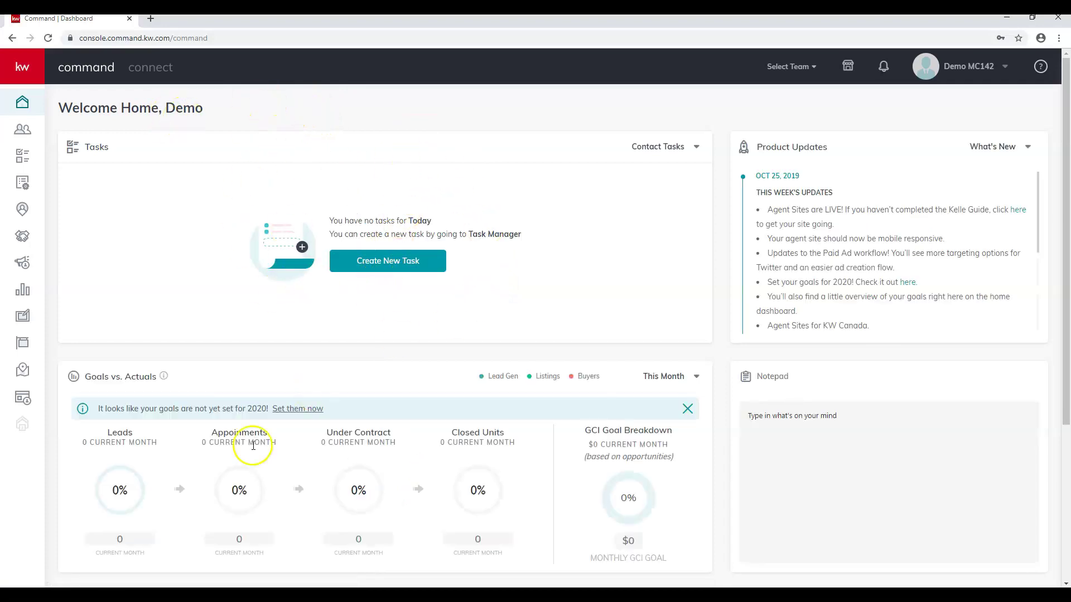
# Step: Scroll through the home dashboard, then expand the sidebar to show section labels like Home and Contacts
pyautogui.scroll(-2, 223, 418)
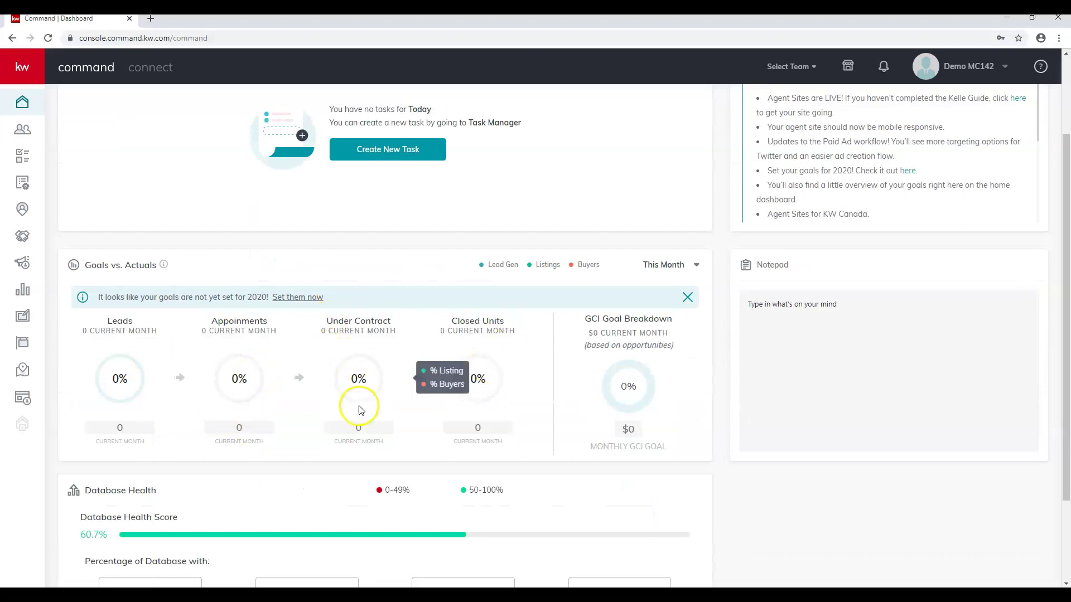
pyautogui.scroll(-2, 357, 407)
pyautogui.scroll(4, 358, 419)
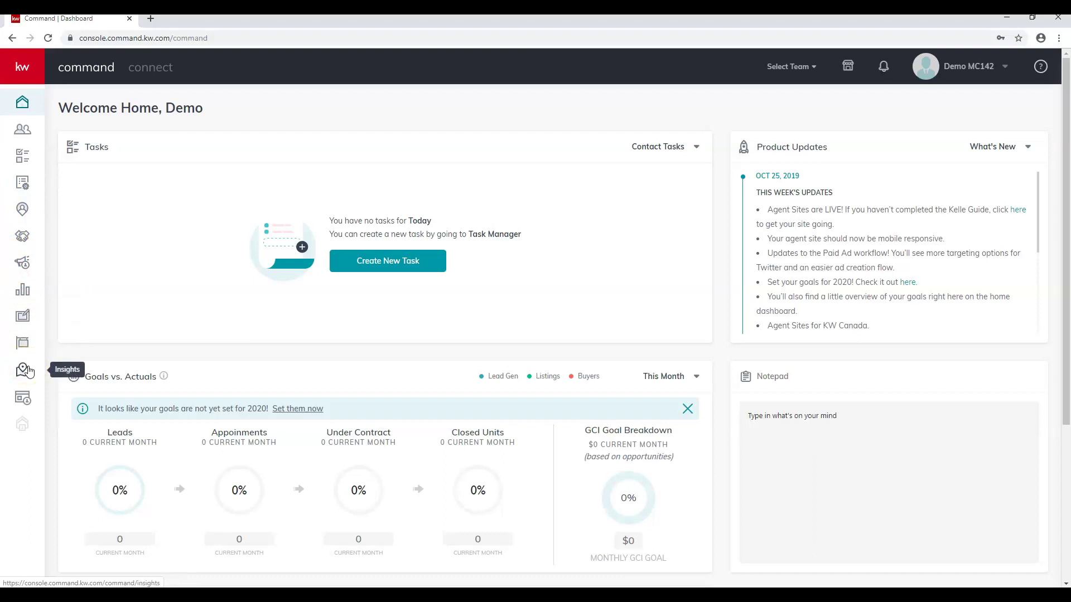
pyautogui.click(22, 390)
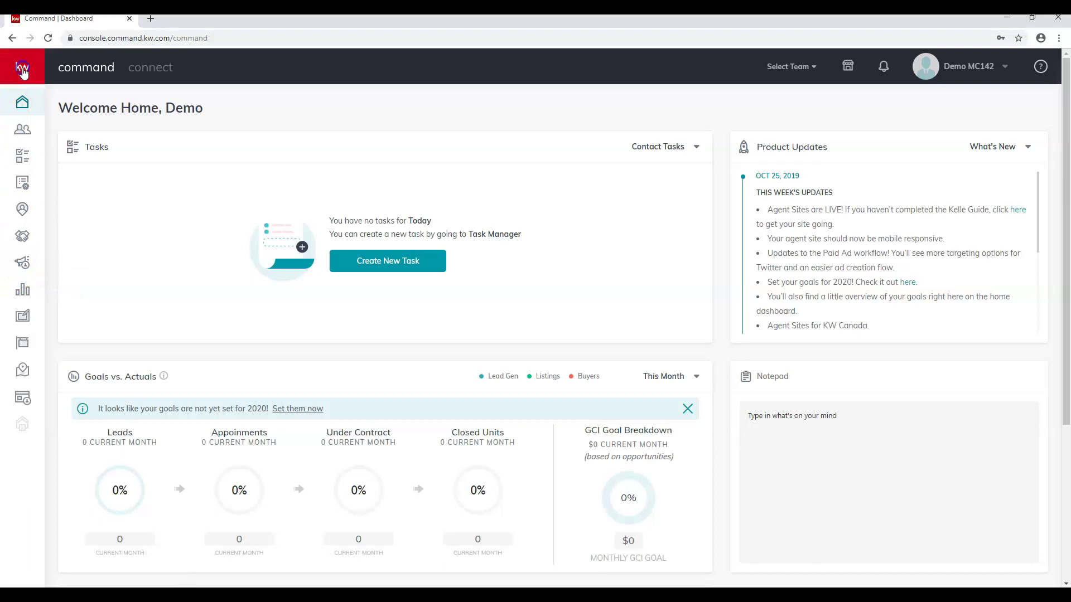
pyautogui.click(23, 71)
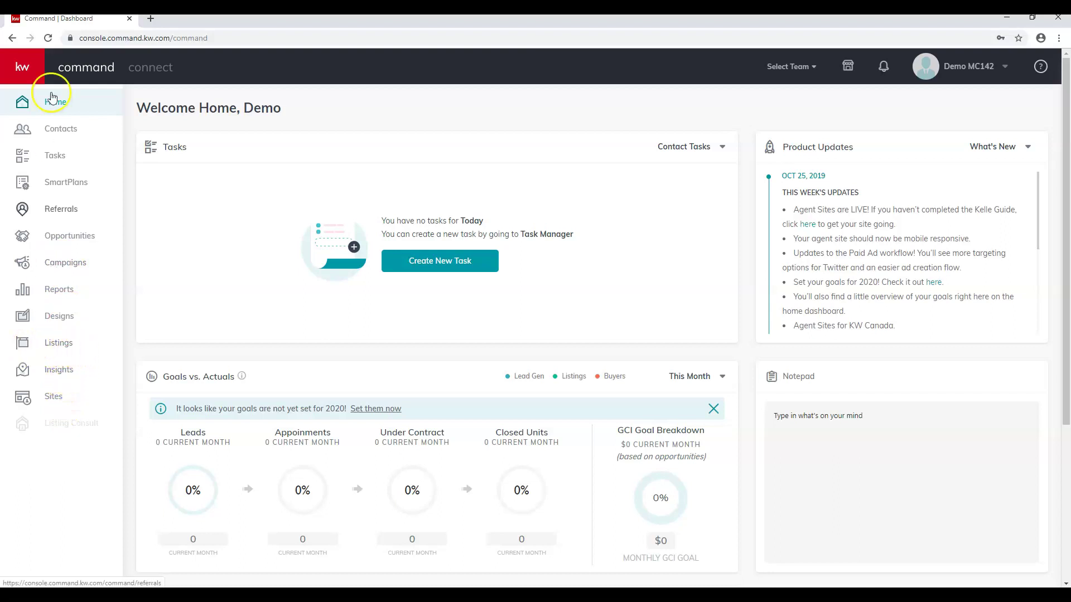
# Step: Collapse the sidebar to icons, visit Connect, and return to the Command dashboard
pyautogui.click(24, 70)
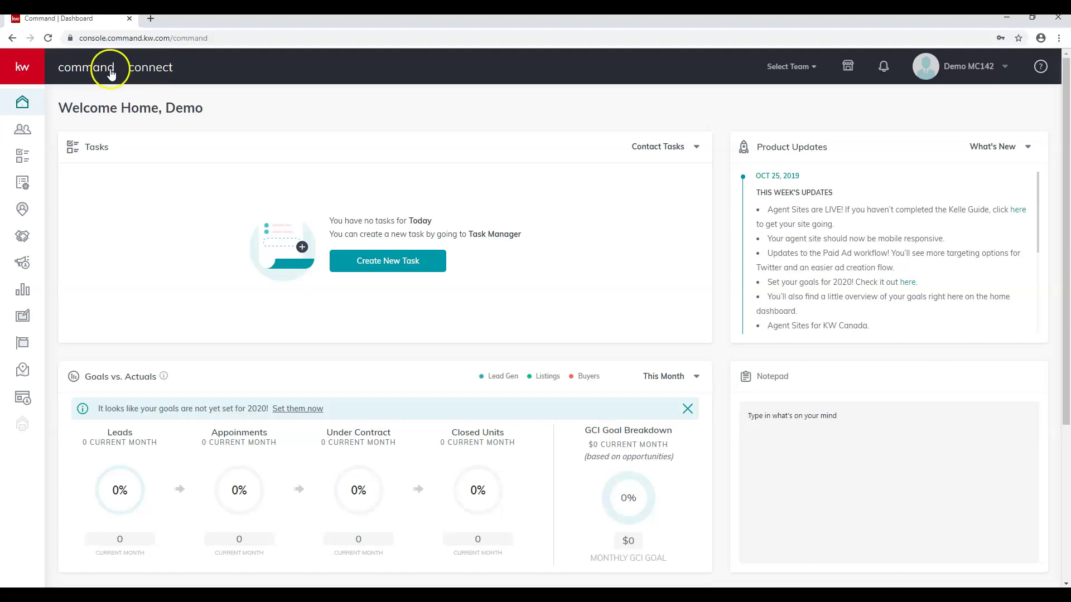
pyautogui.click(154, 71)
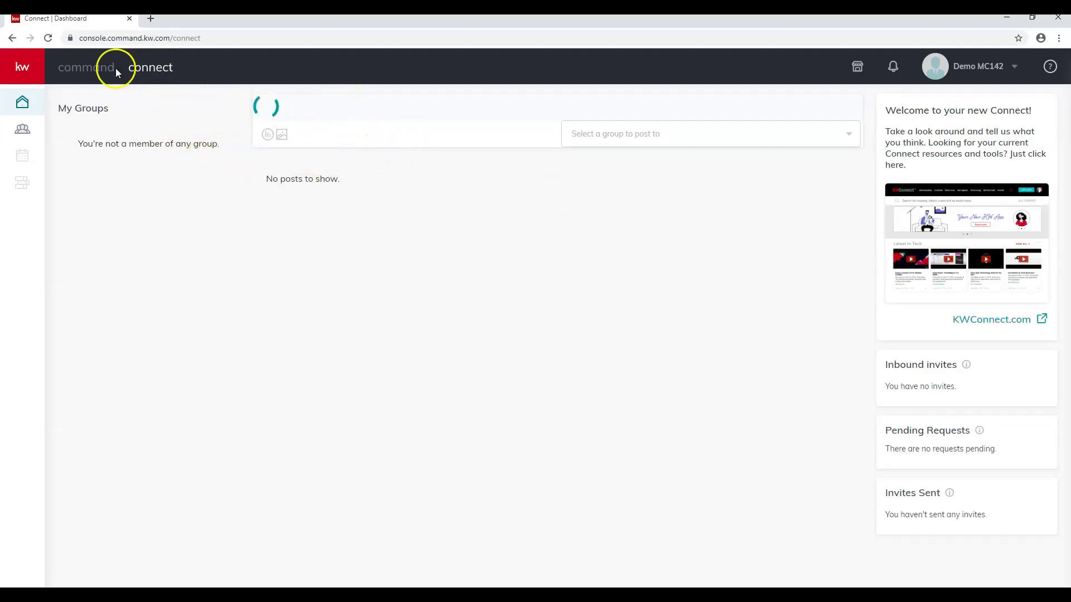
pyautogui.click(98, 72)
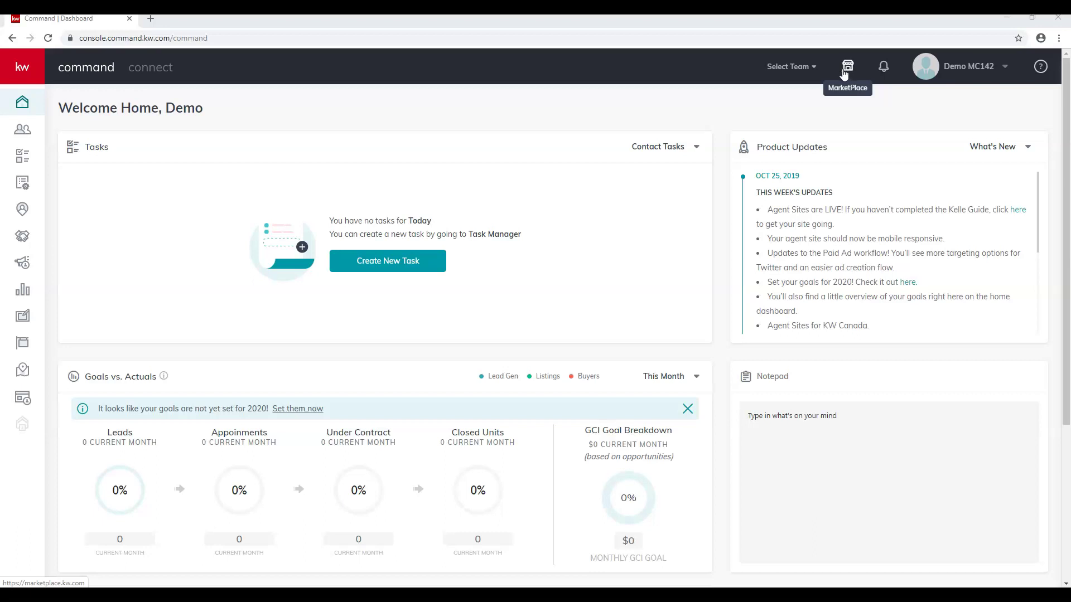
# Step: Check notifications and the Help panel, then go to the account's Profile page
pyautogui.click(883, 70)
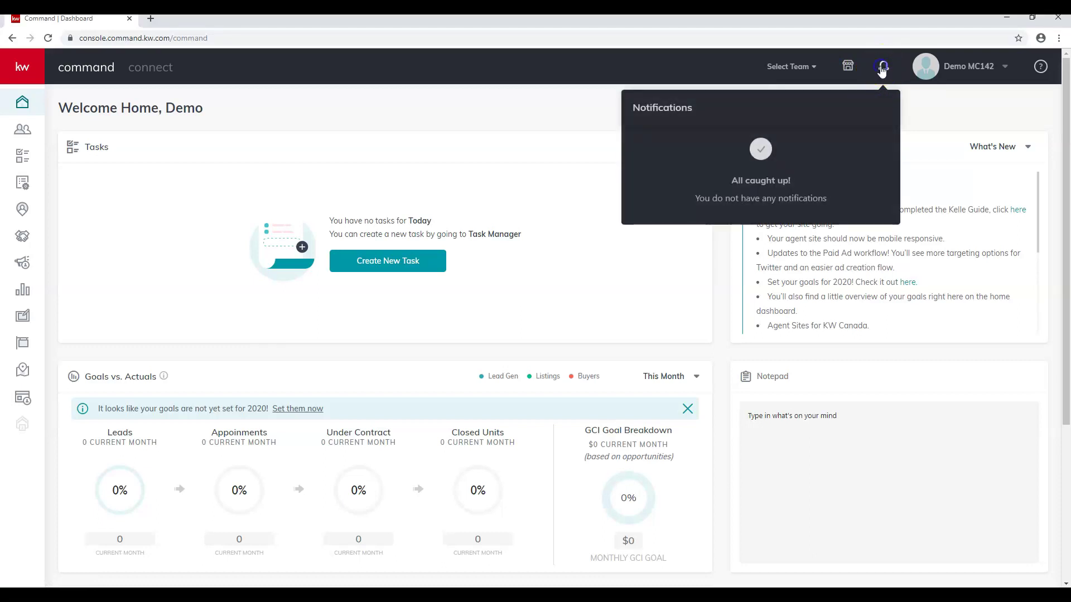
pyautogui.click(1040, 69)
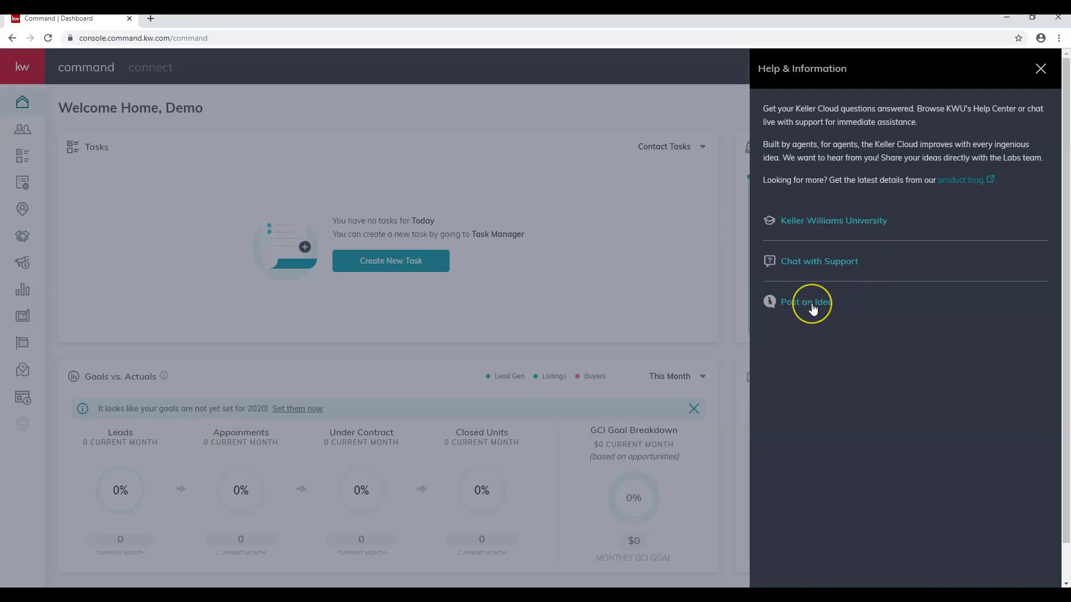
pyautogui.click(1040, 70)
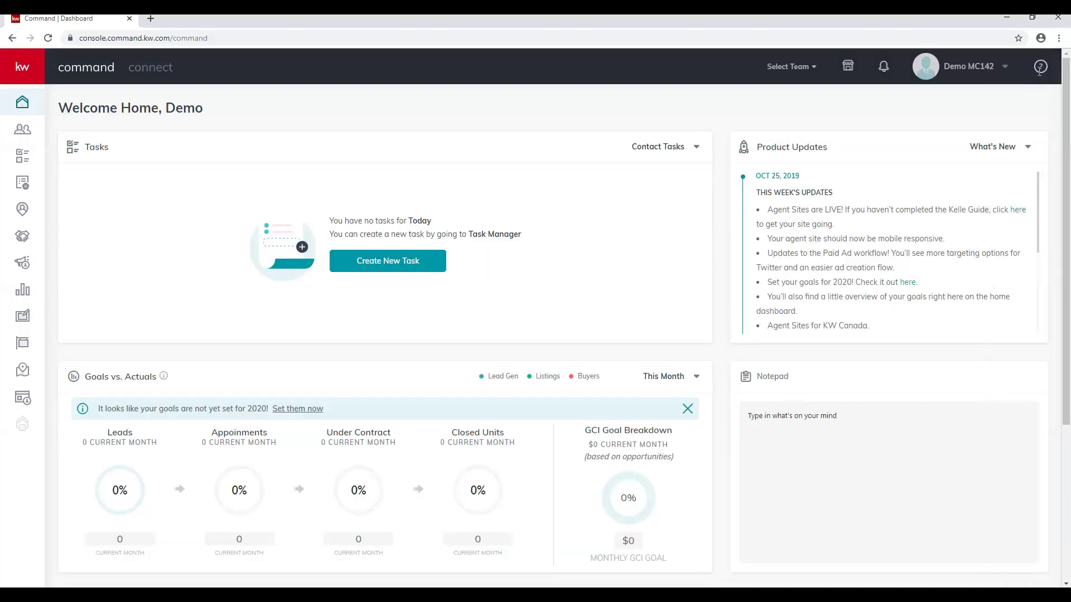
pyautogui.click(977, 69)
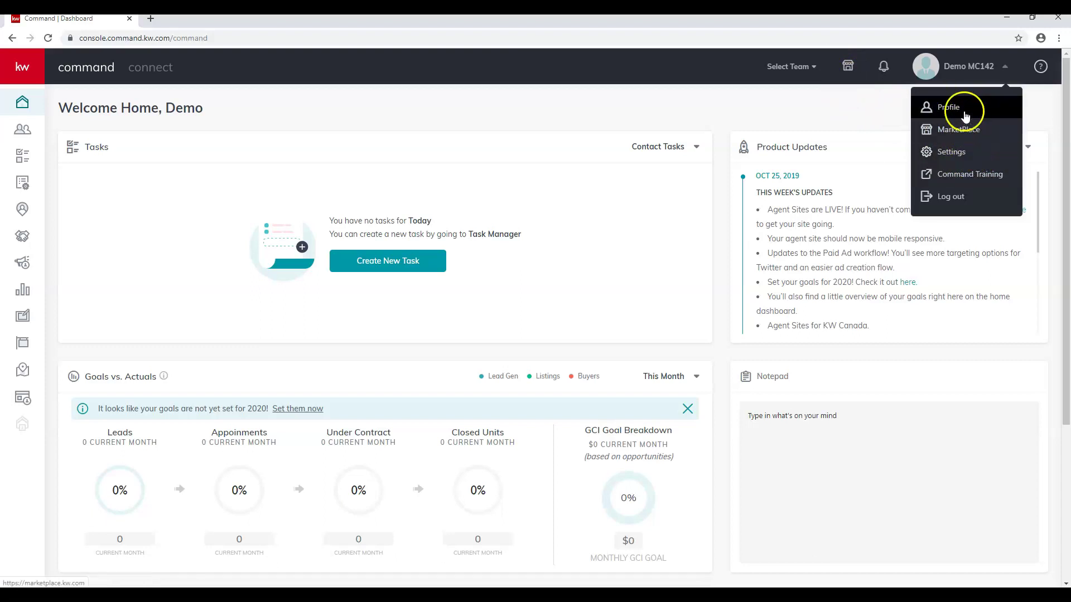
pyautogui.click(964, 109)
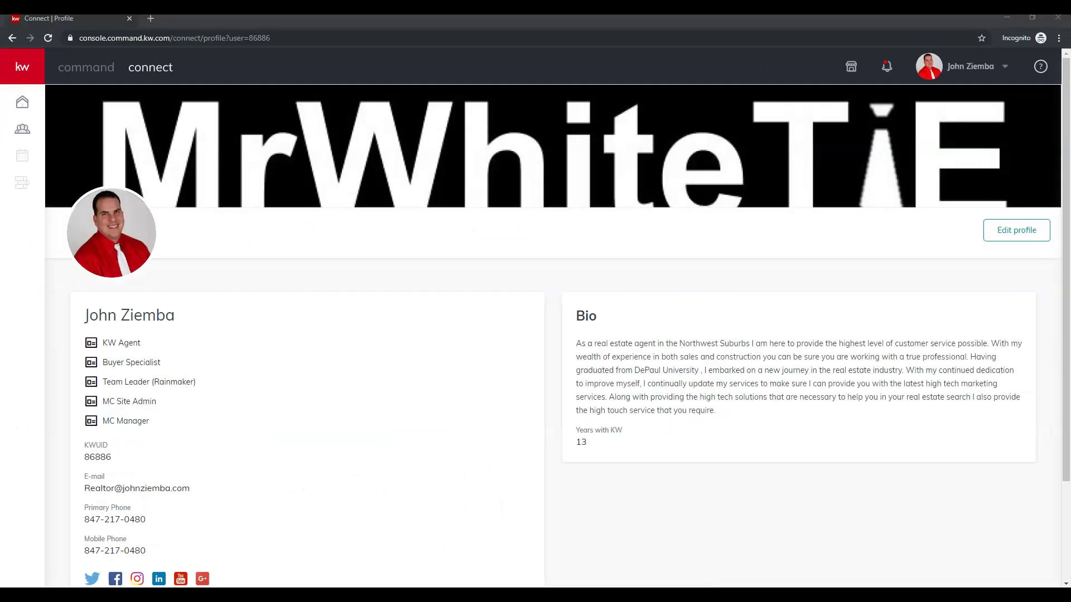
# Step: Look over the Edit profile form, then open account Settings to see connected applications
pyautogui.click(1014, 234)
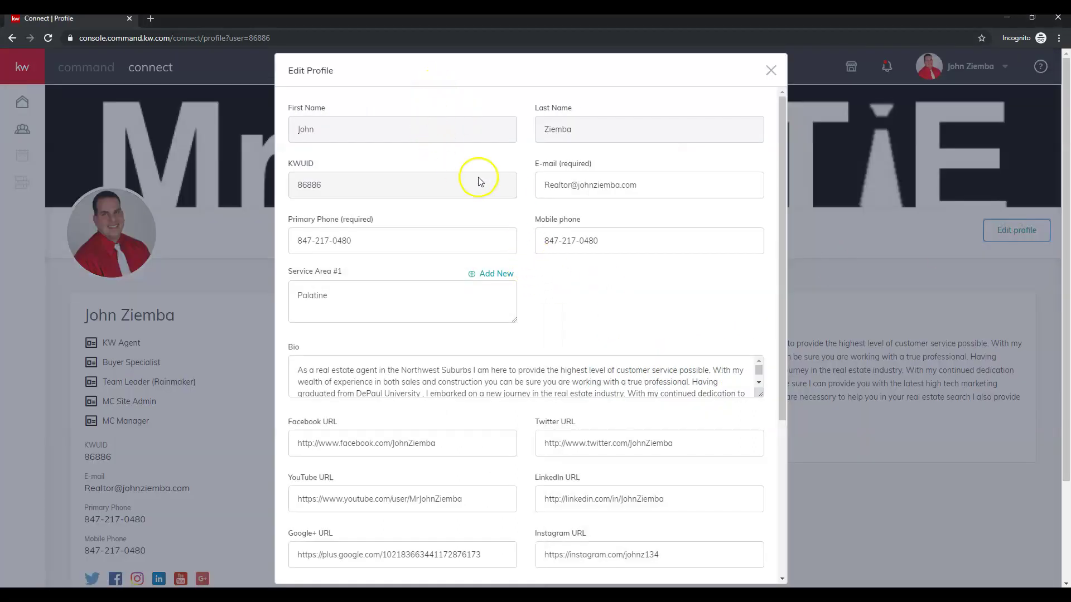
pyautogui.moveTo(782, 182); pyautogui.dragTo(777, 286)
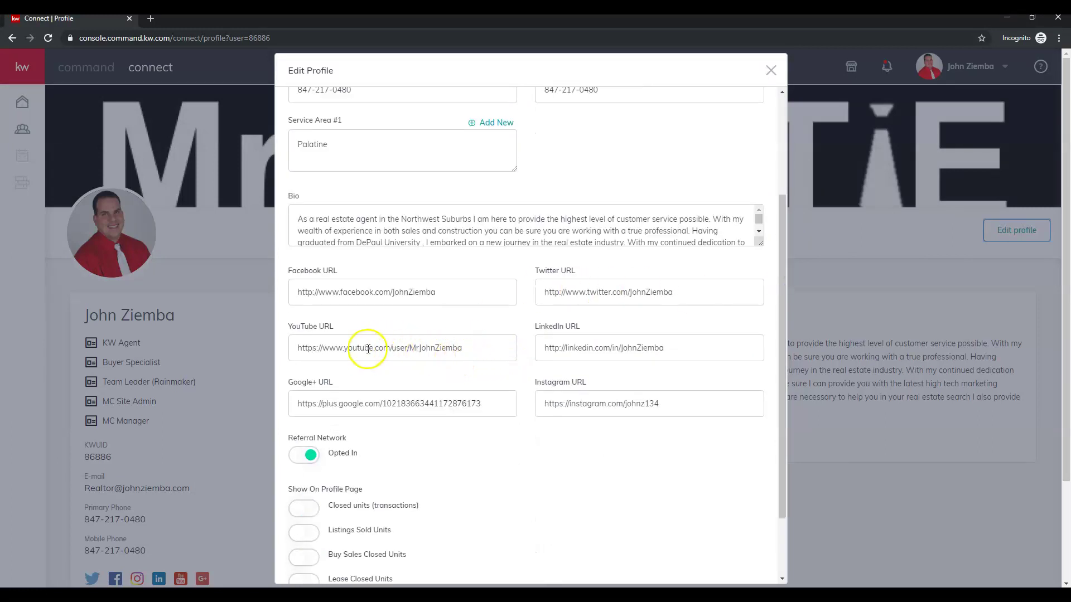
pyautogui.moveTo(783, 221); pyautogui.dragTo(782, 305)
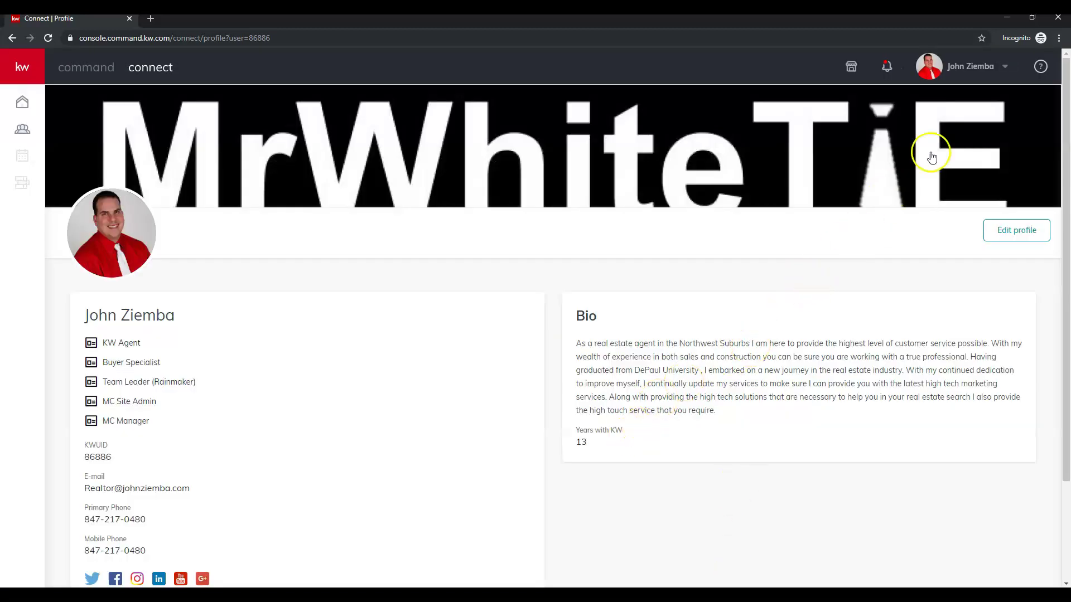
pyautogui.click(988, 68)
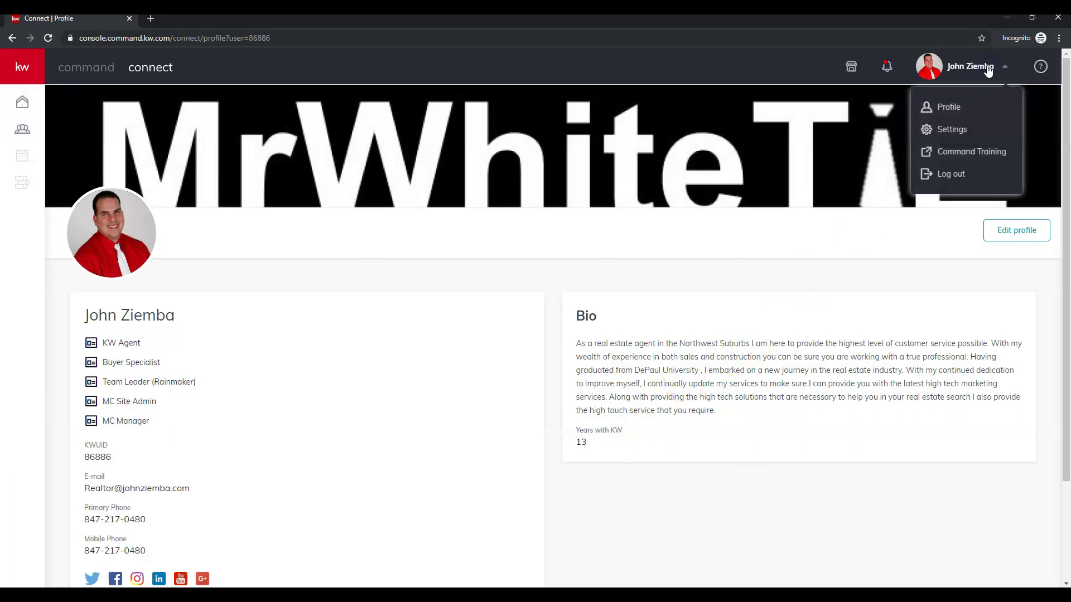
pyautogui.click(952, 129)
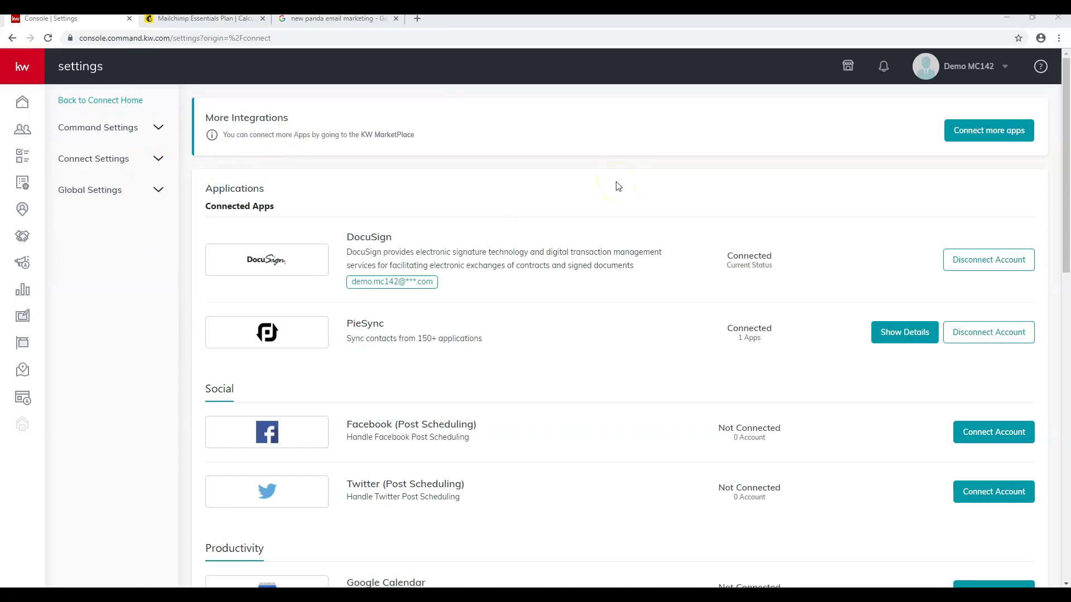
pyautogui.click(1067, 101)
pyautogui.moveTo(1065, 111); pyautogui.dragTo(1065, 112)
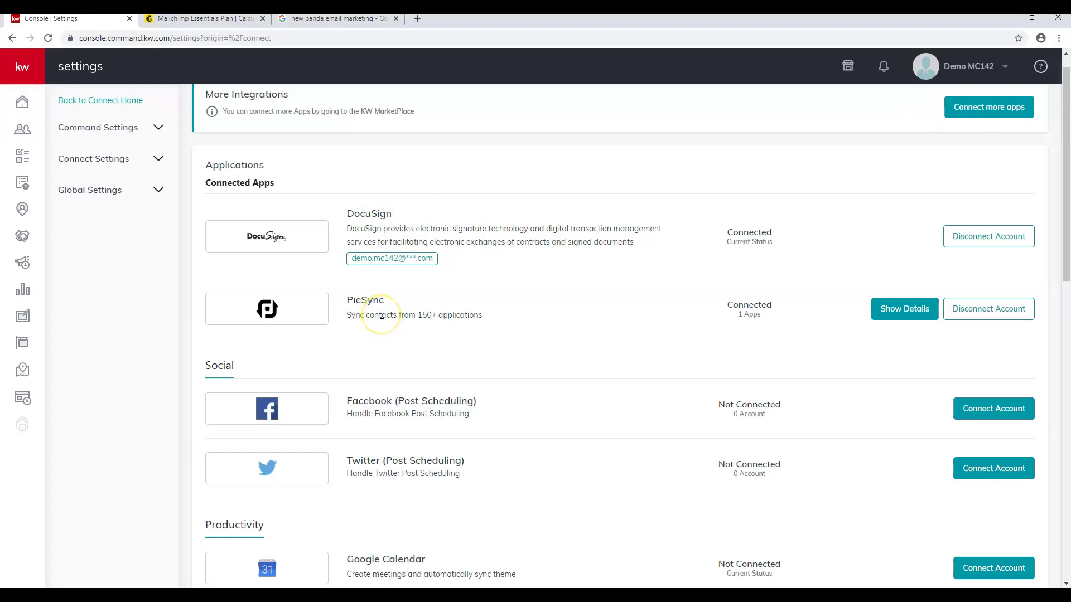
pyautogui.scroll(-2, 462, 351)
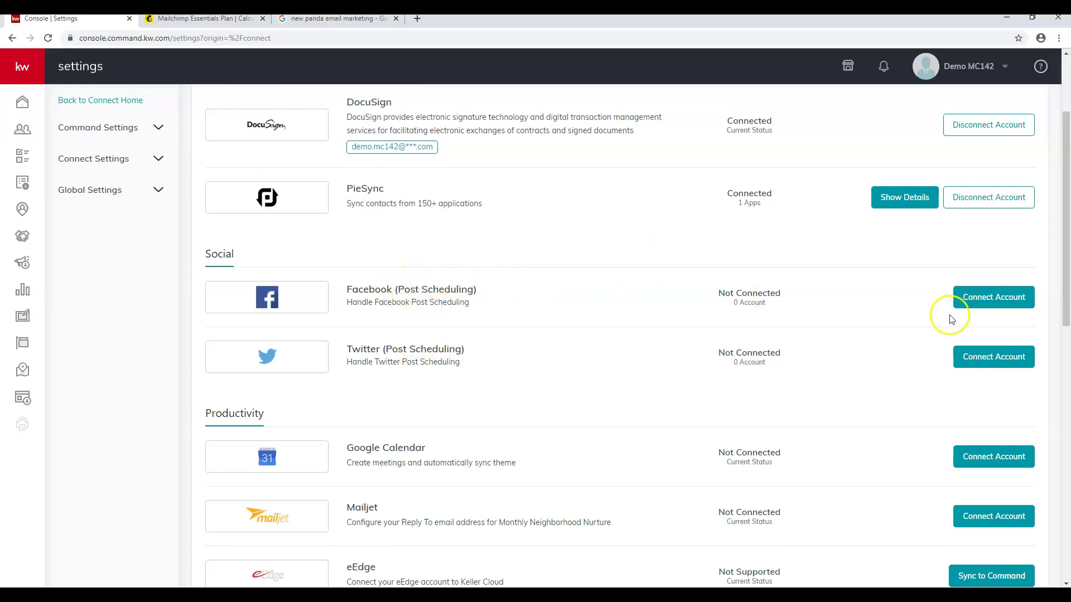
pyautogui.moveTo(1067, 273); pyautogui.dragTo(1067, 387)
pyautogui.click(981, 232)
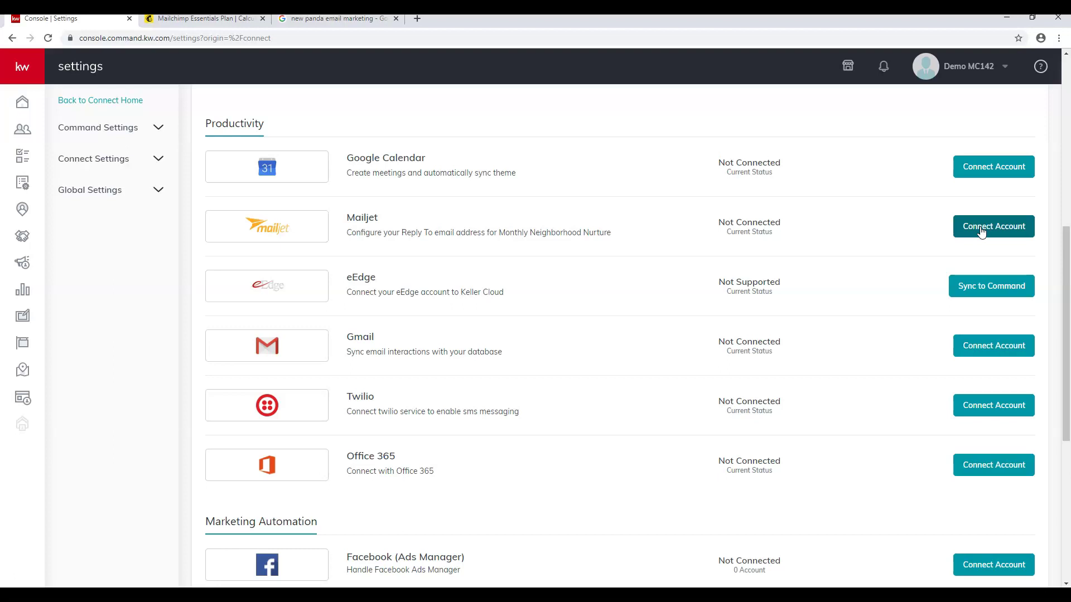
pyautogui.click(981, 232)
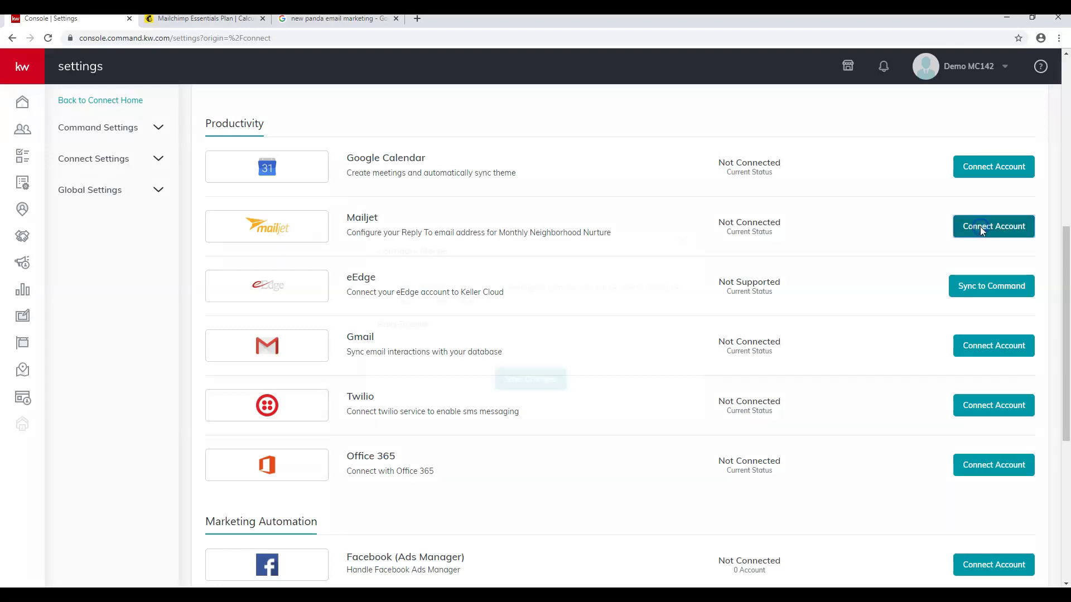
pyautogui.click(468, 355)
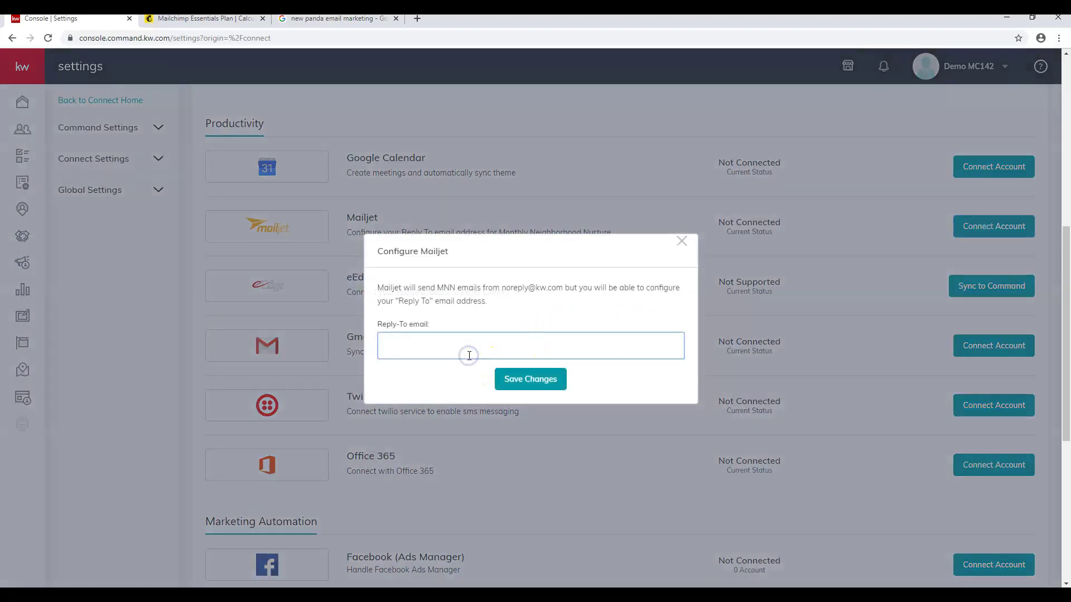
pyautogui.click(519, 354)
pyautogui.click(681, 242)
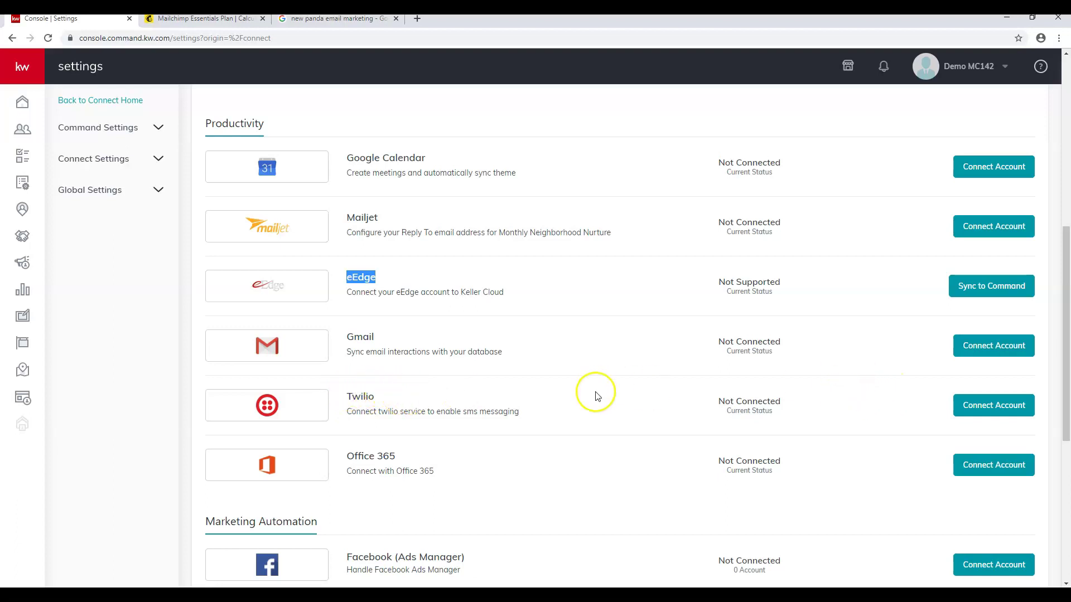
pyautogui.scroll(-1, 590, 402)
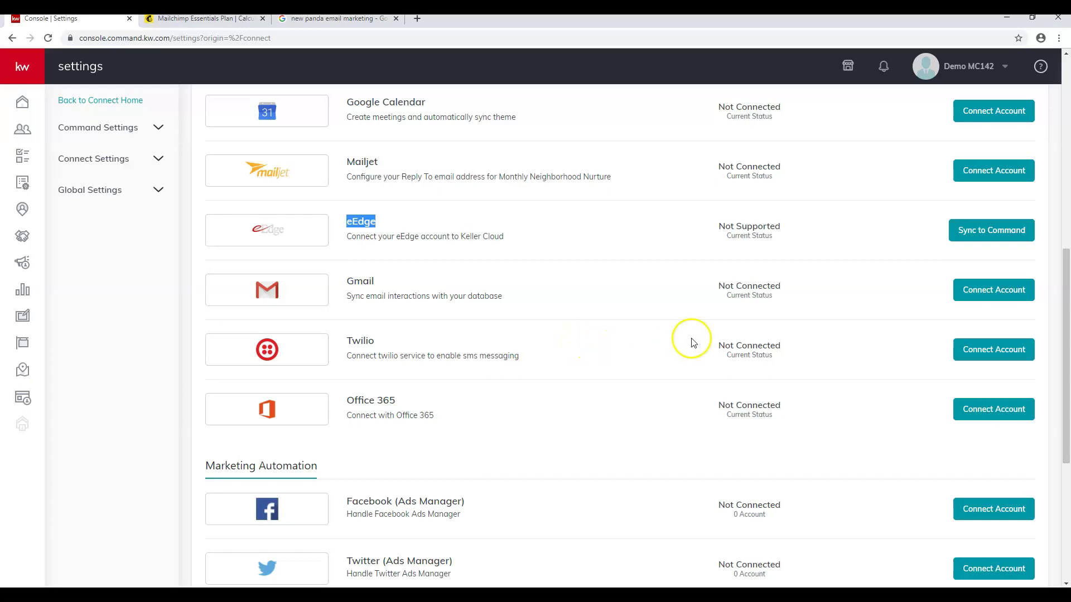
pyautogui.scroll(-3, 640, 377)
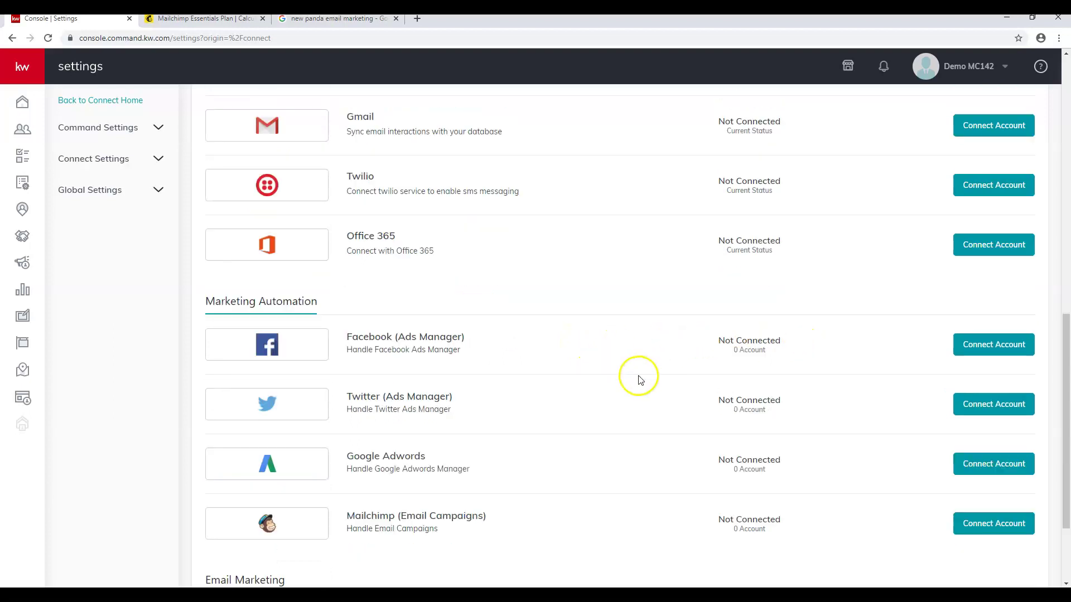
pyautogui.scroll(-2, 624, 375)
pyautogui.scroll(1, 550, 357)
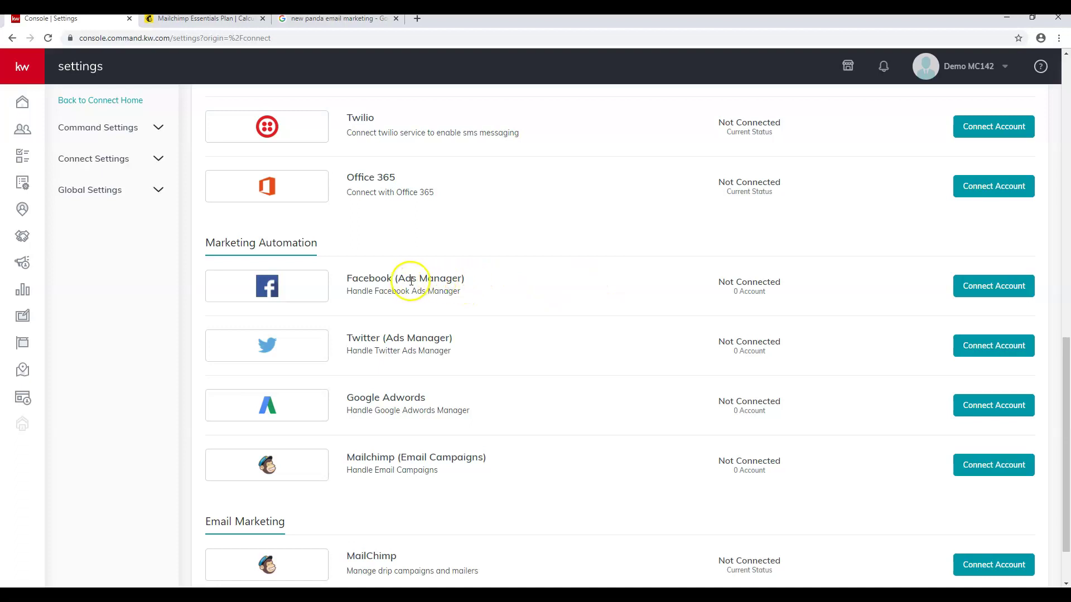
pyautogui.scroll(-1, 430, 308)
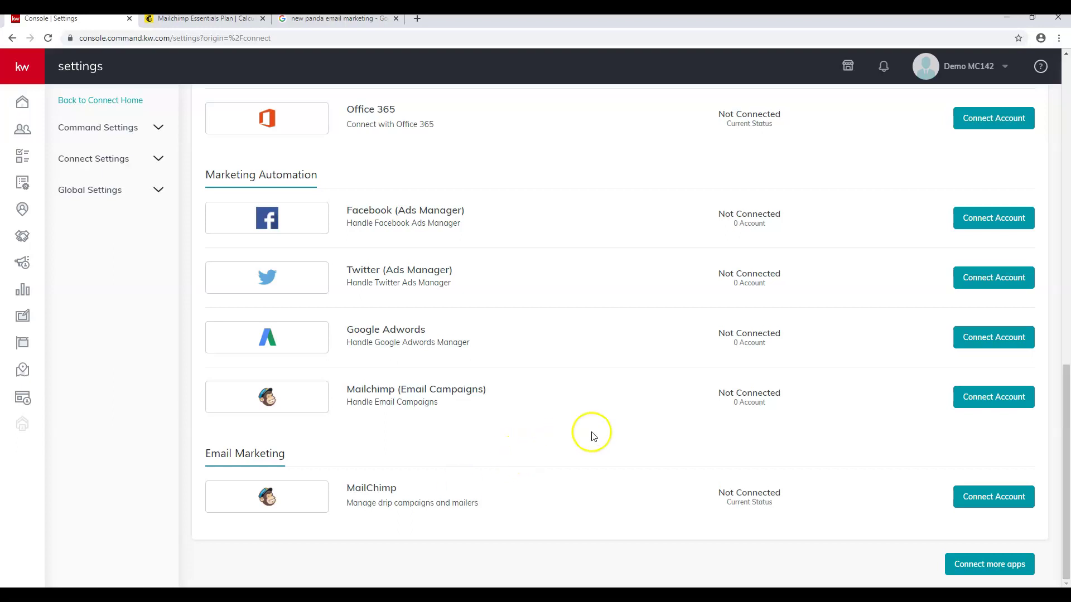
pyautogui.scroll(8, 491, 446)
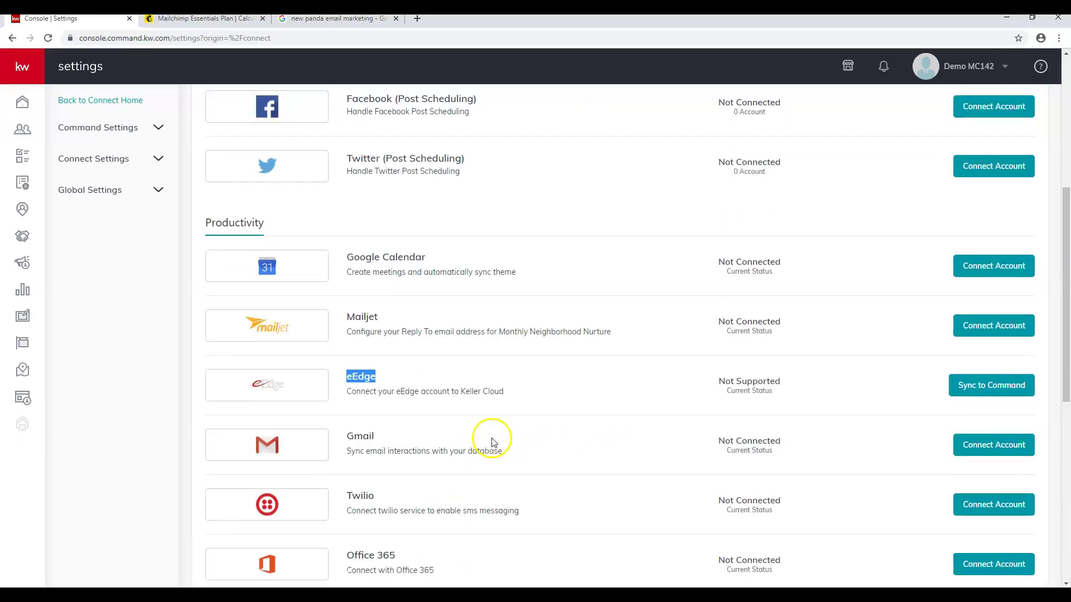
pyautogui.scroll(6, 491, 440)
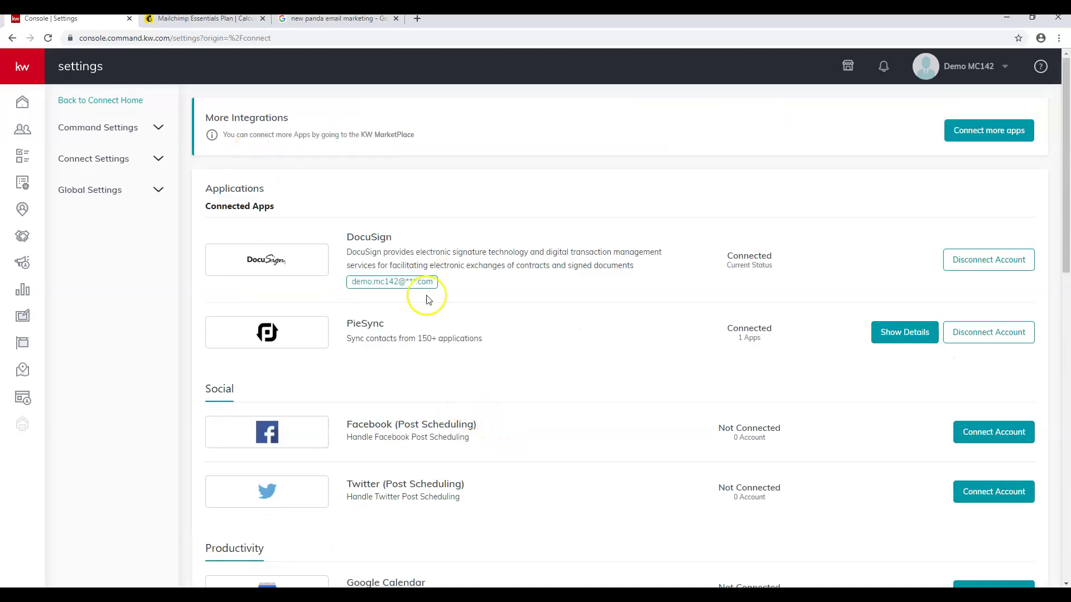
# Step: In Marketing Profile, turn on 'Use my information to brand my agent site' and acknowledge the reminder
pyautogui.click(115, 162)
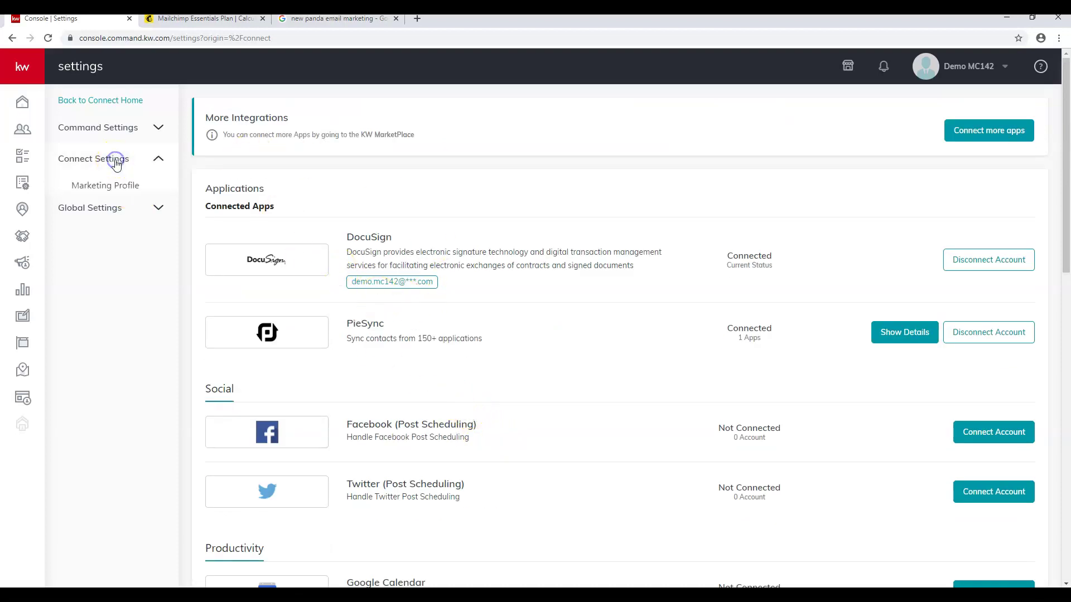
pyautogui.click(118, 188)
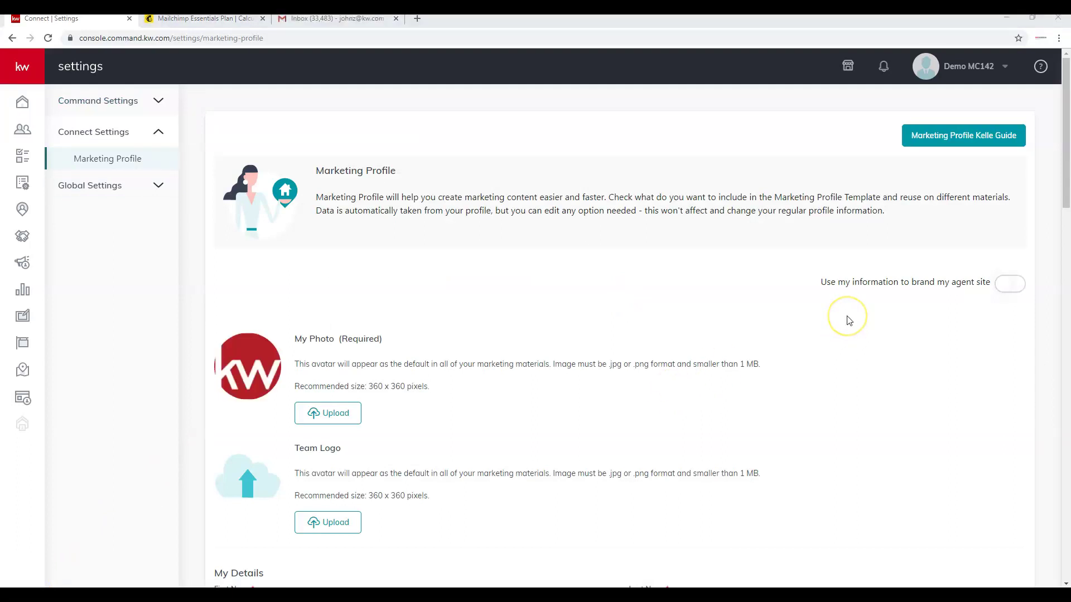
pyautogui.click(1008, 287)
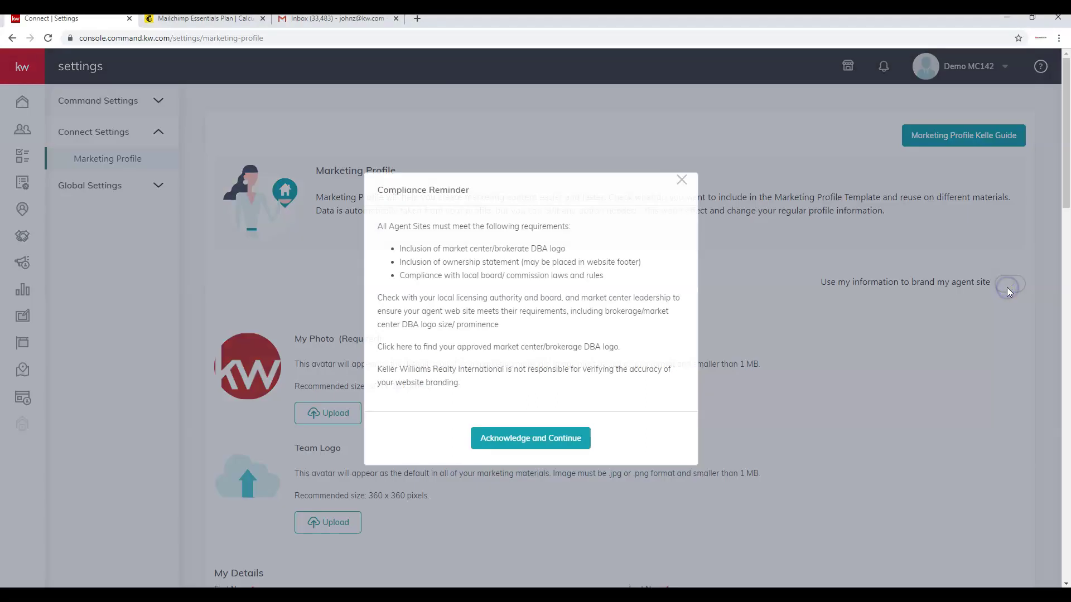
pyautogui.click(562, 450)
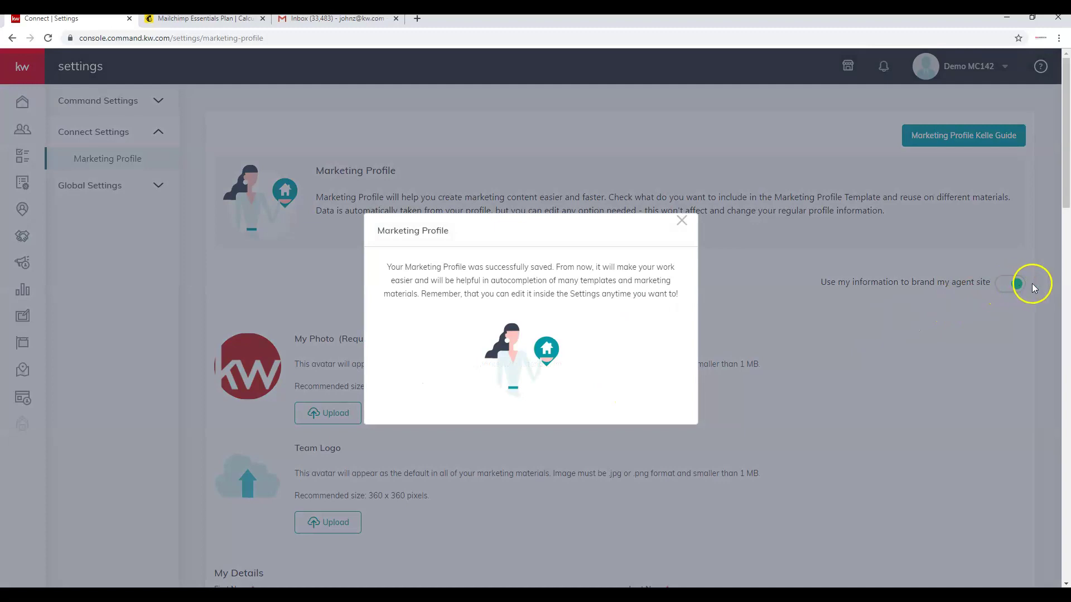
pyautogui.click(684, 223)
# Step: Try the suggested Facebook page link, then clear the Facebook link field
pyautogui.scroll(-2, 391, 335)
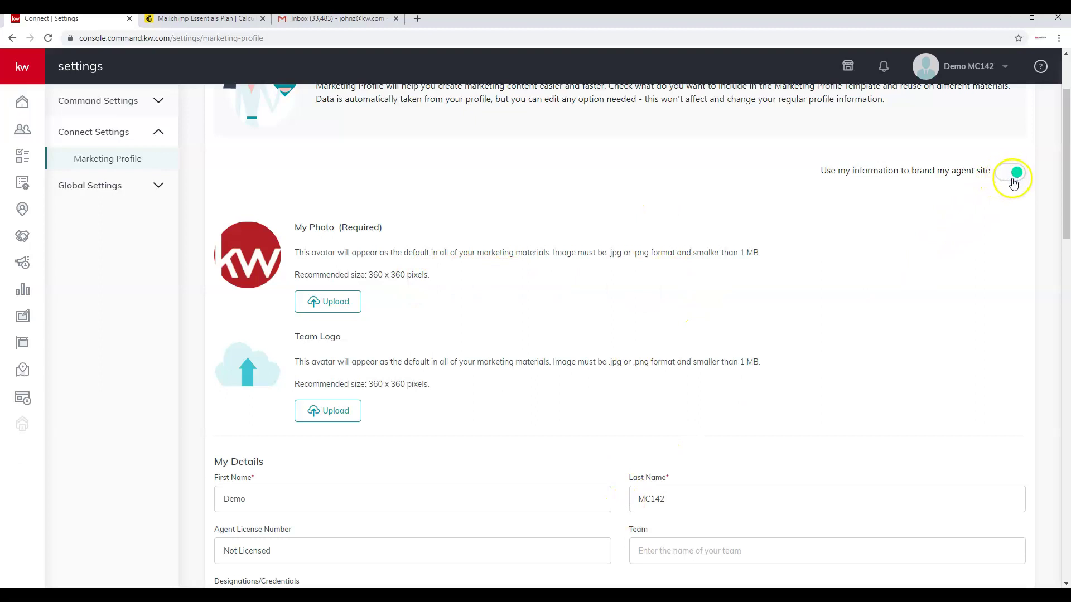
pyautogui.moveTo(1065, 202); pyautogui.dragTo(1063, 537)
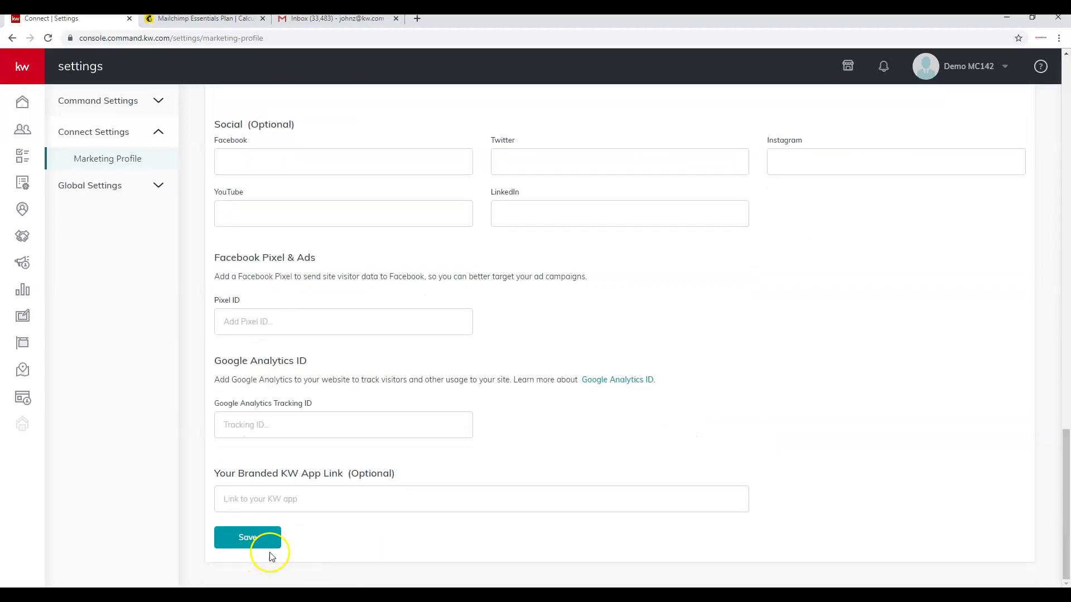
pyautogui.scroll(3, 1034, 509)
pyautogui.click(286, 311)
pyautogui.click(286, 342)
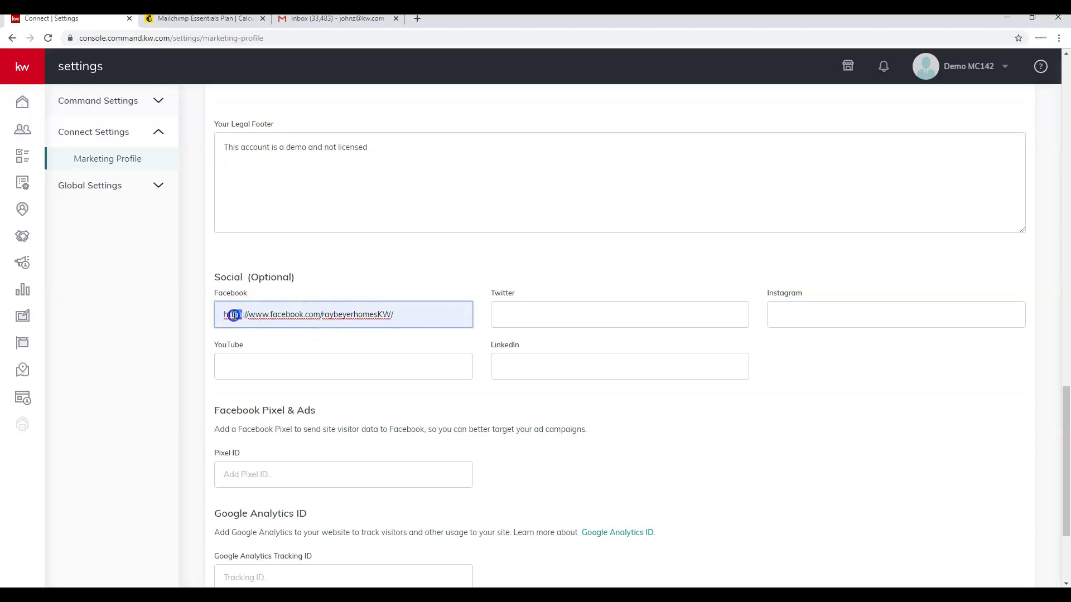
pyautogui.scroll(-3, 275, 351)
pyautogui.click(288, 503)
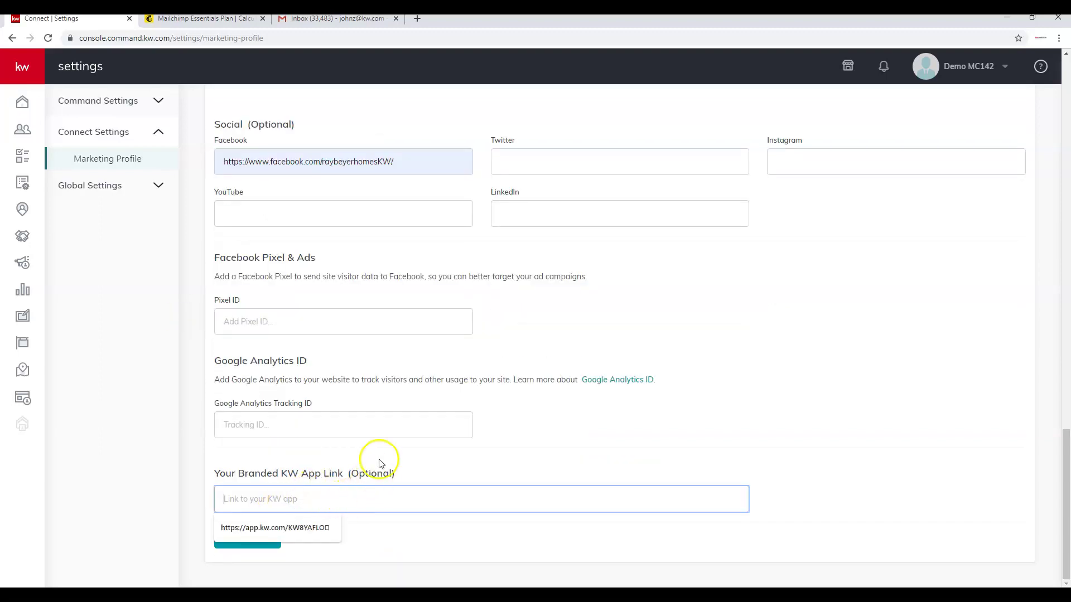
pyautogui.scroll(4, 396, 335)
pyautogui.tripleClick(393, 385)
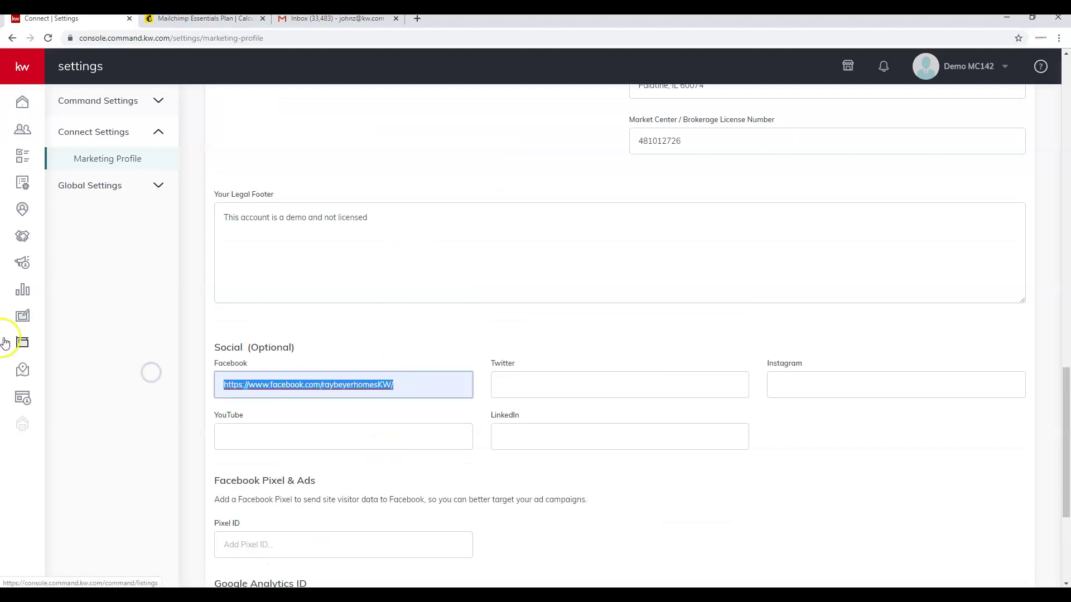
pyautogui.press('BackSpace')
# Step: Review the brokerage details for Keller Williams Momentum, selecting the office phone number
pyautogui.scroll(3, 414, 349)
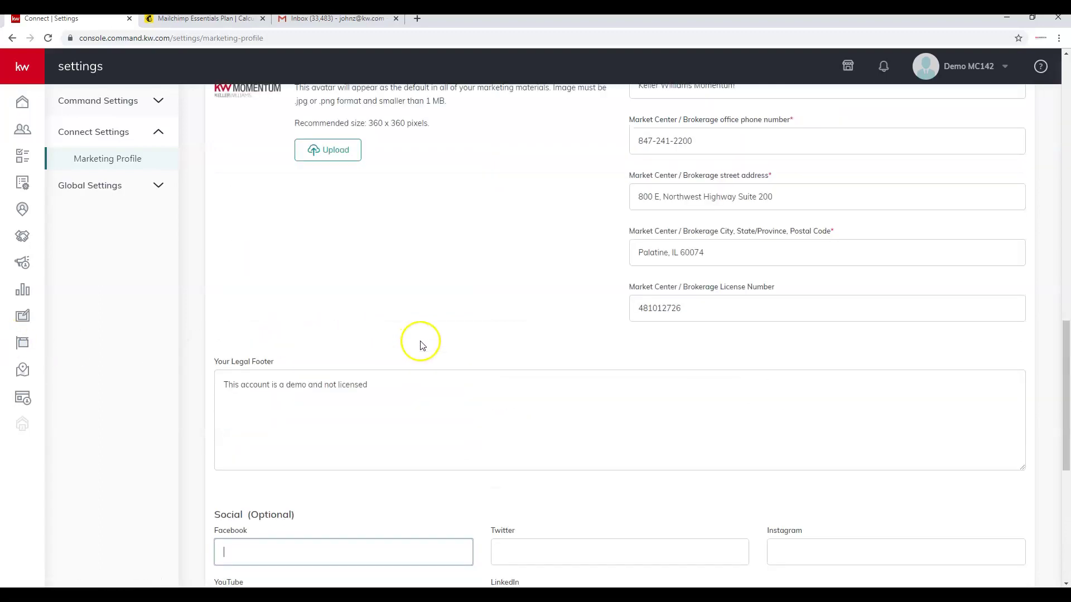
pyautogui.moveTo(411, 400); pyautogui.dragTo(160, 387)
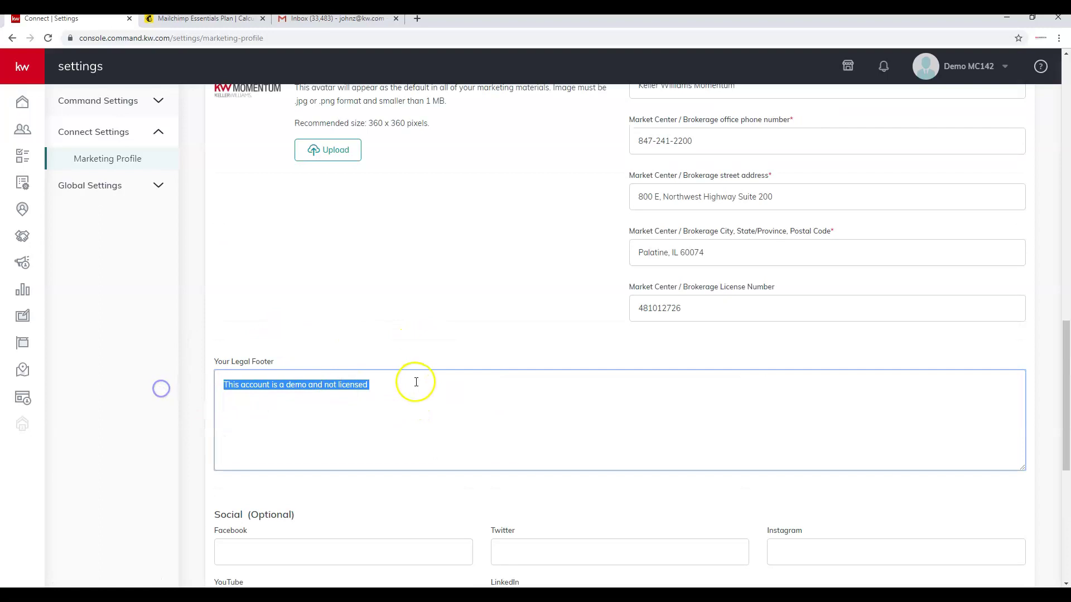
pyautogui.scroll(5, 435, 385)
pyautogui.scroll(4, 463, 385)
pyautogui.moveTo(279, 319); pyautogui.dragTo(224, 314)
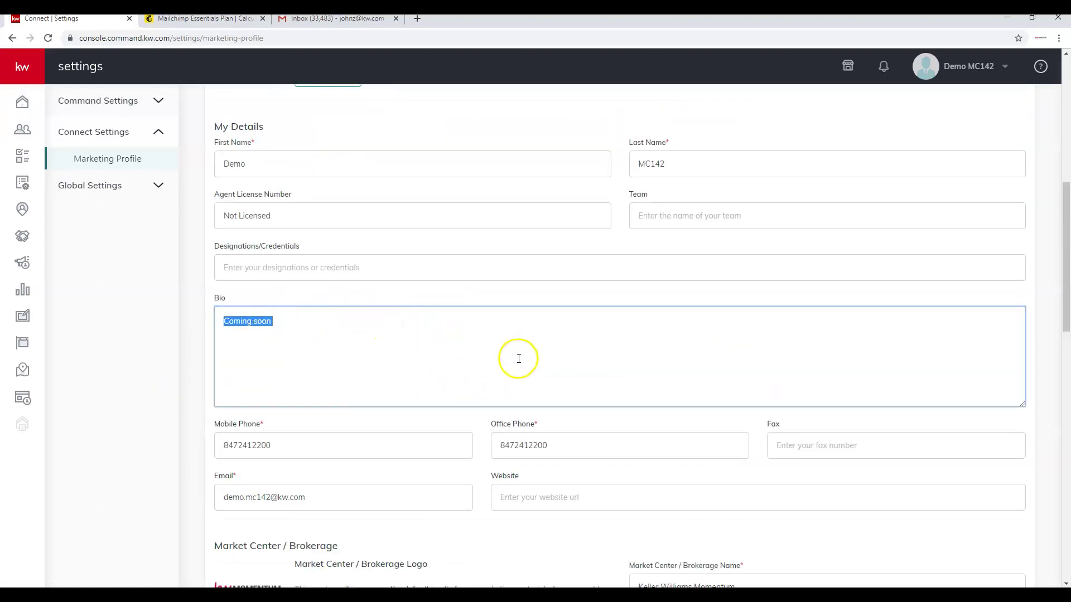
pyautogui.scroll(-8, 527, 333)
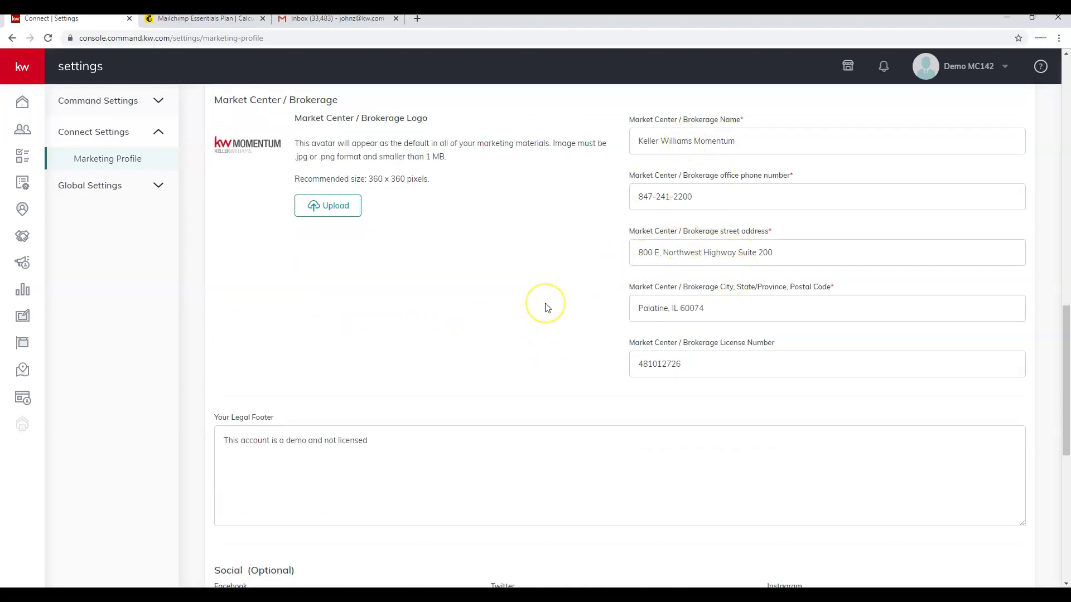
pyautogui.scroll(4, 546, 307)
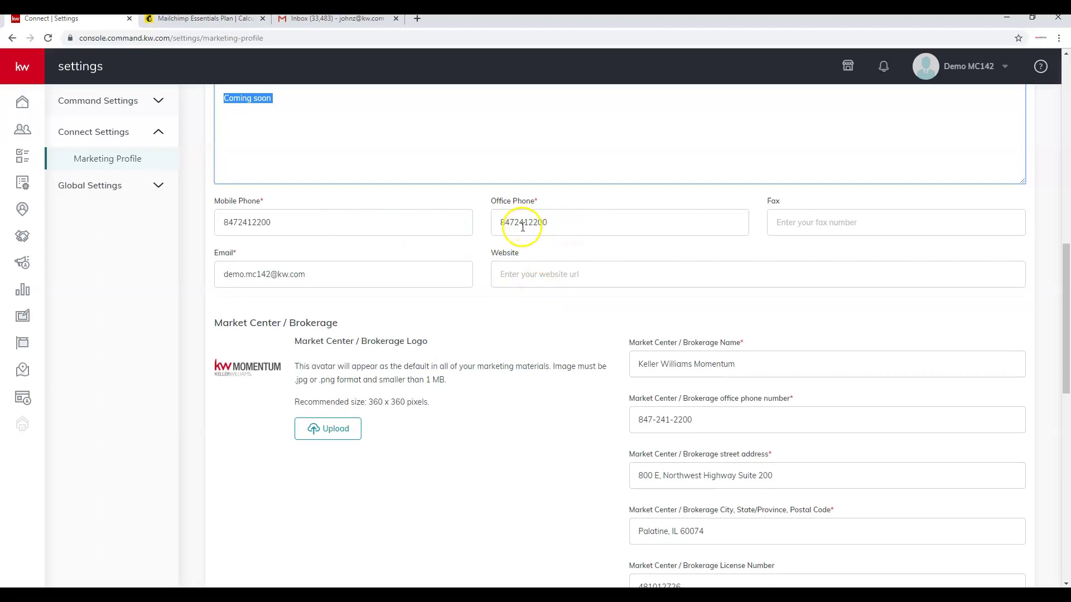
pyautogui.scroll(-1, 659, 292)
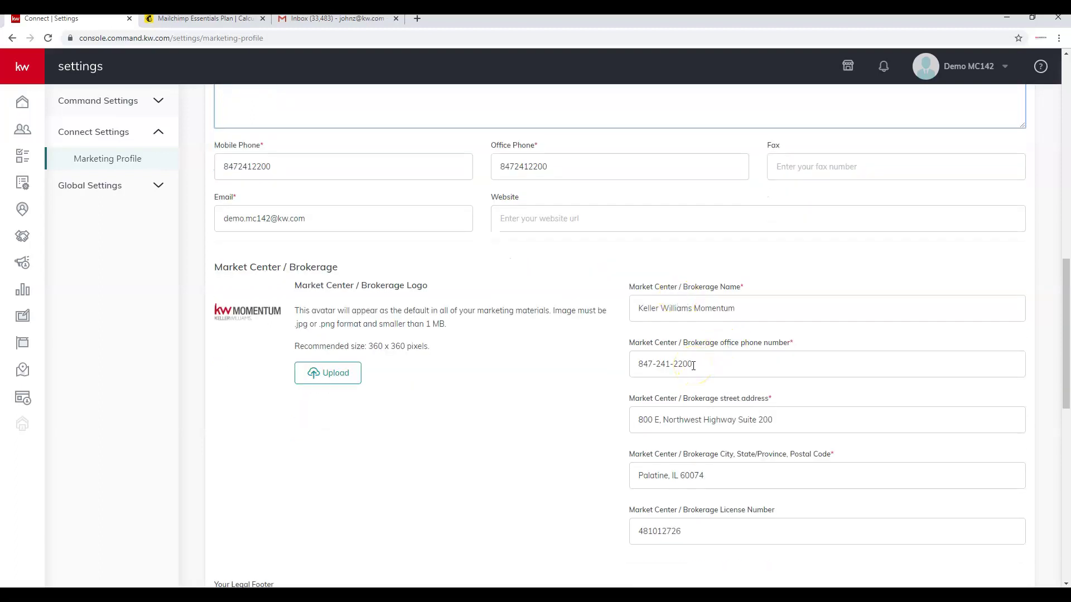
pyautogui.moveTo(691, 365); pyautogui.dragTo(617, 363)
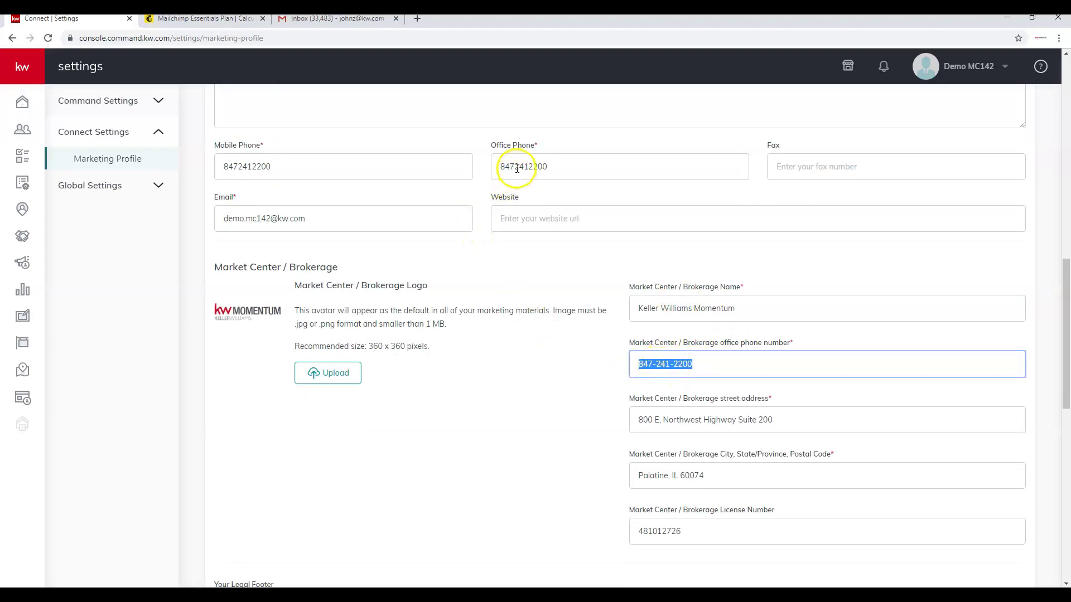
pyautogui.scroll(-10, 497, 351)
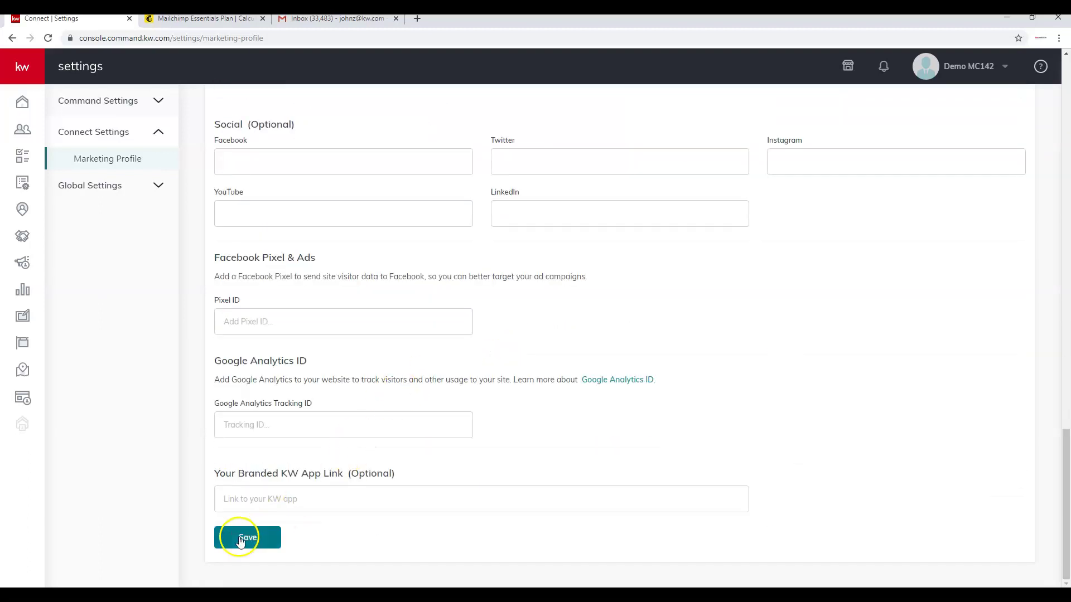
# Step: Save the Marketing Profile, dismiss the confirmation, and expand Command Settings
pyautogui.click(240, 539)
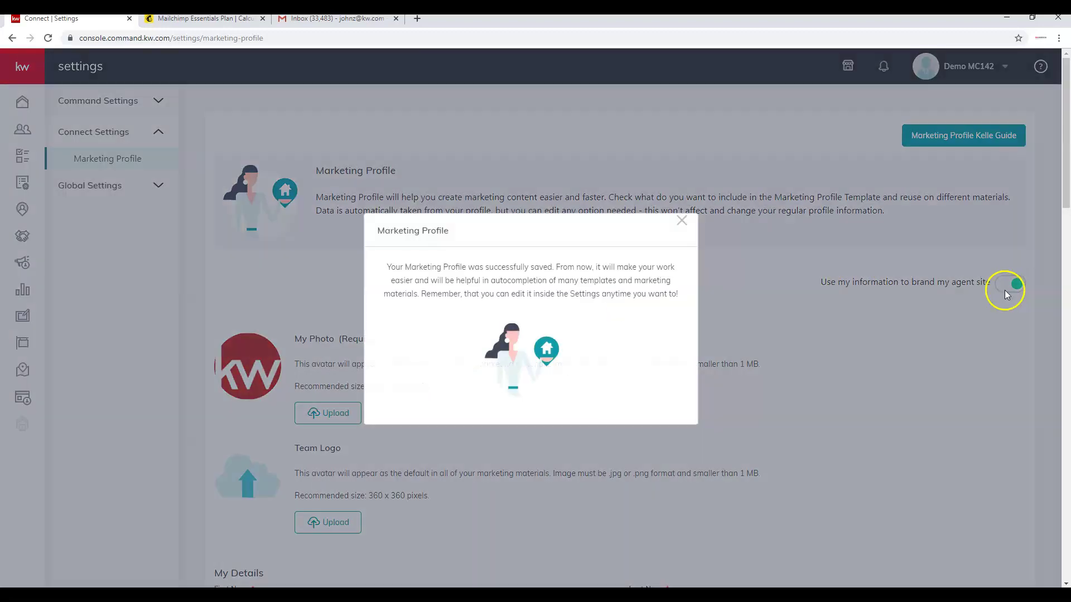
pyautogui.click(679, 226)
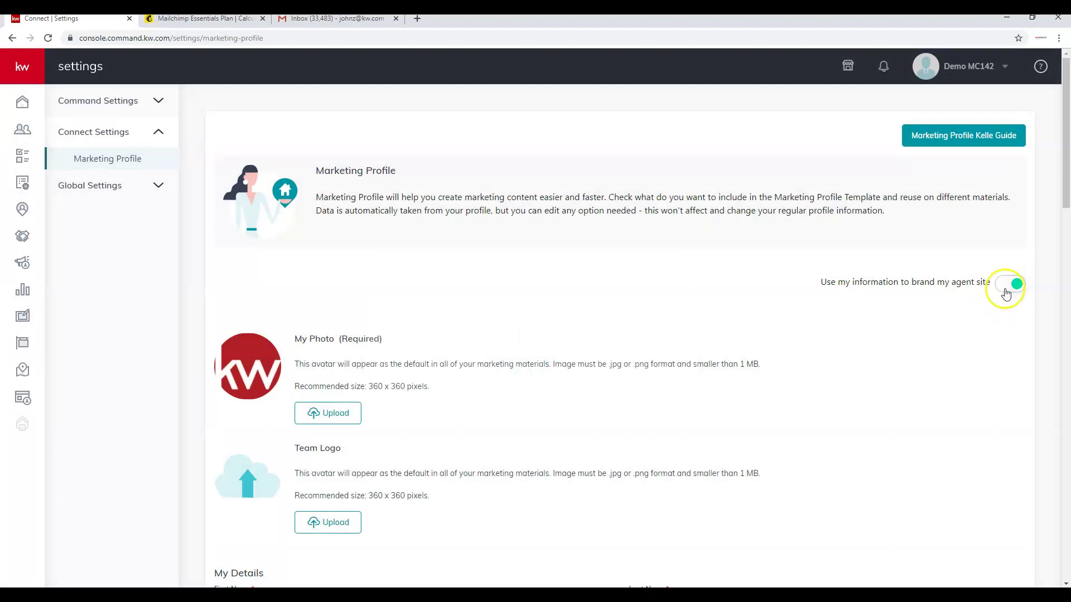
pyautogui.click(158, 101)
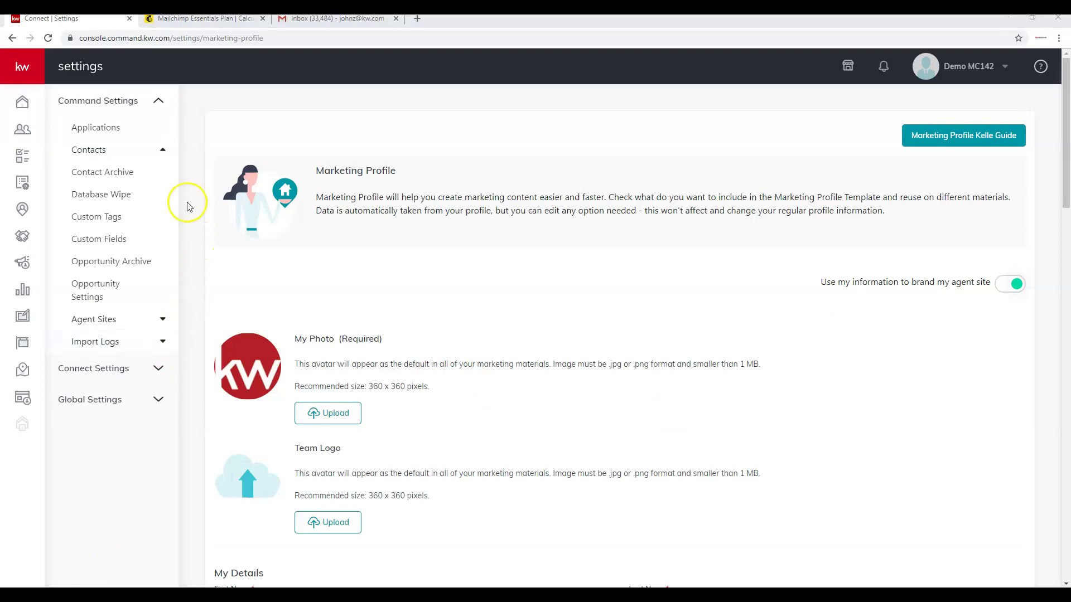
# Step: Navigate to Contacts > Custom Tags, showing KW Palatine Agent with 141 contacts
pyautogui.click(127, 150)
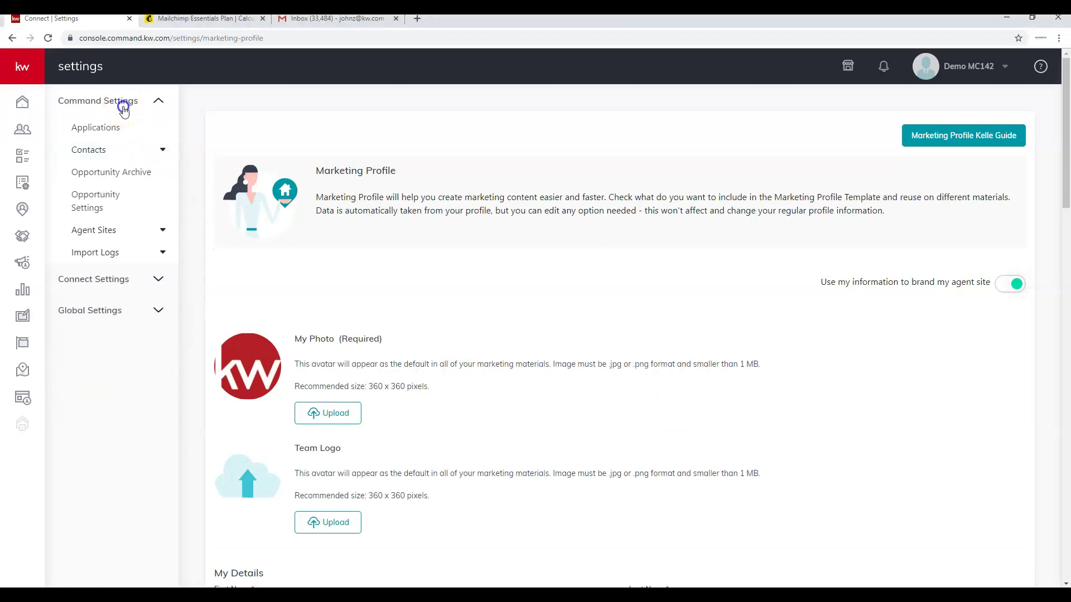
pyautogui.click(123, 107)
pyautogui.click(124, 108)
pyautogui.click(123, 155)
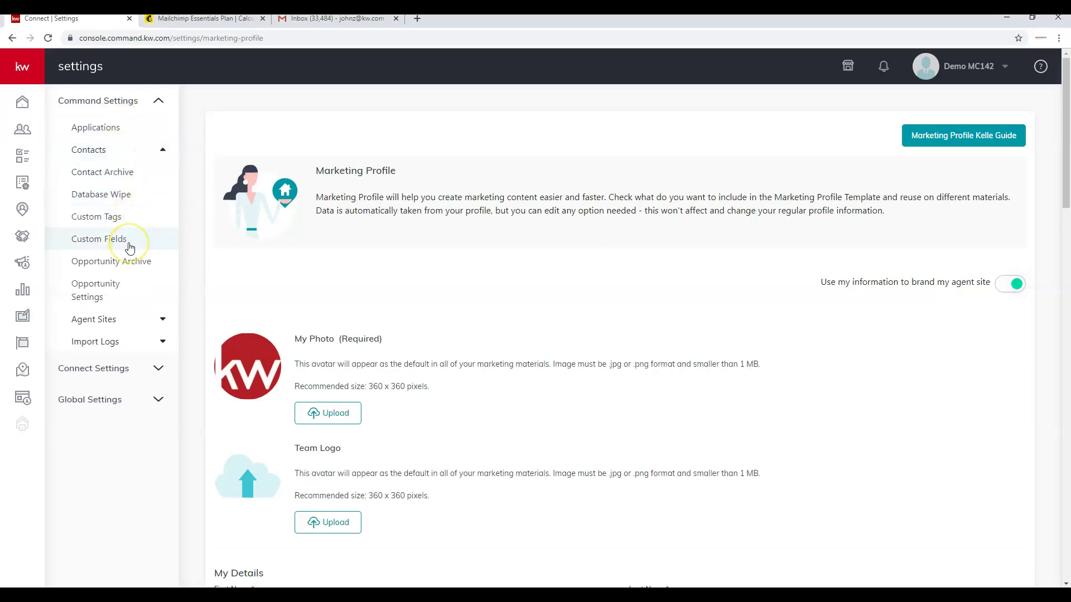
pyautogui.click(114, 221)
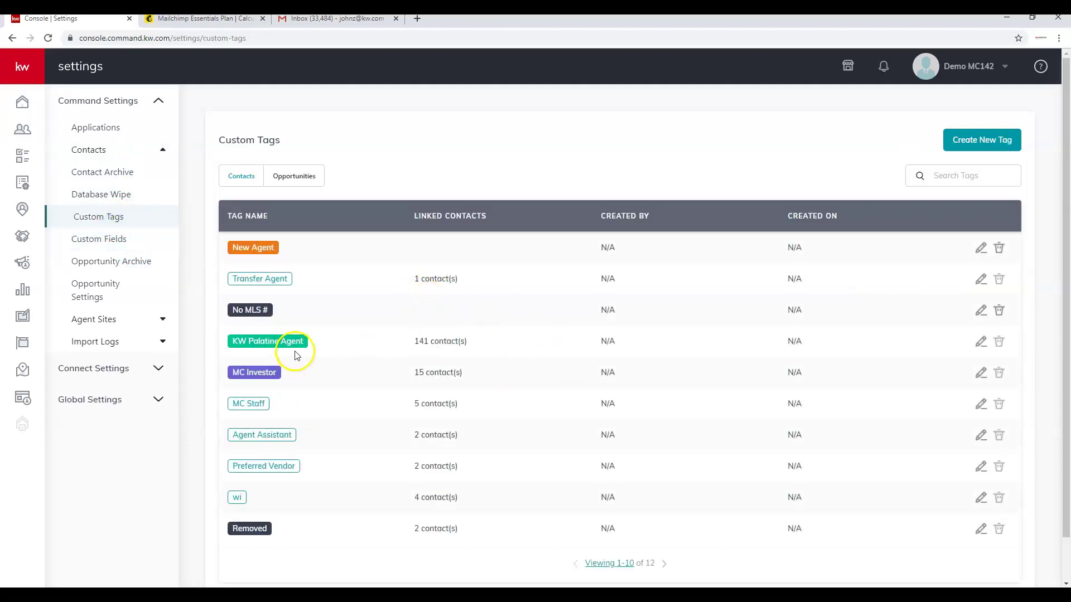
pyautogui.scroll(-1, 321, 379)
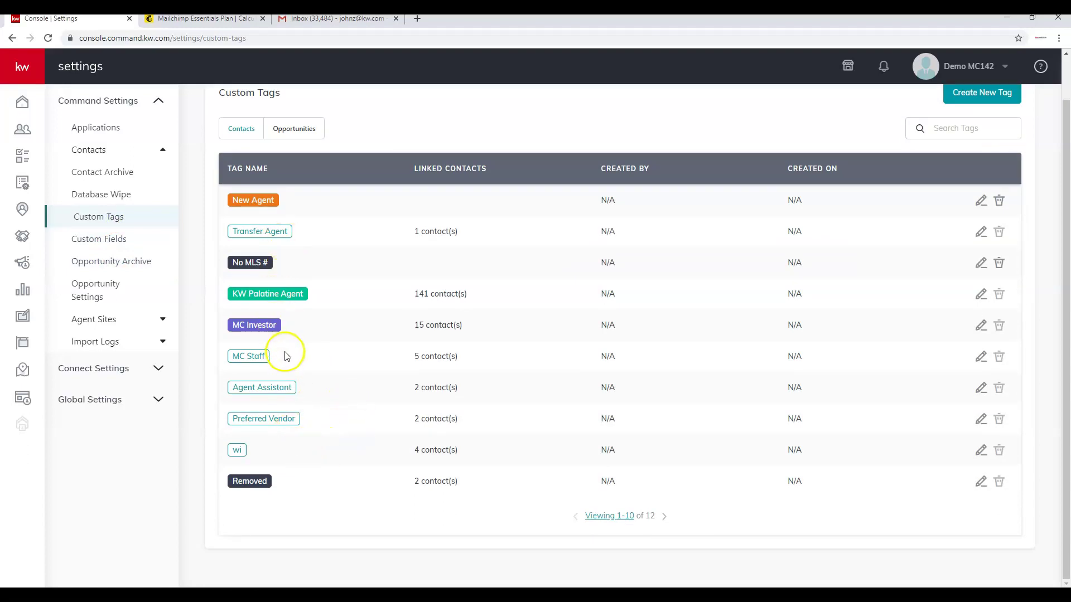
pyautogui.scroll(1, 915, 210)
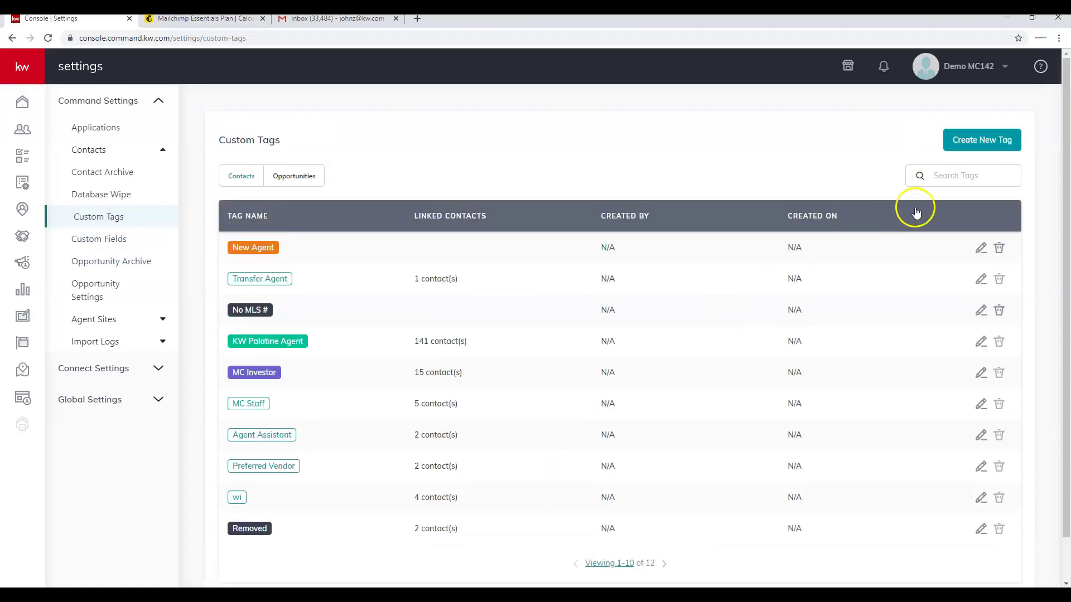
# Step: Open the Add New Tag form and close it without creating a tag
pyautogui.click(985, 146)
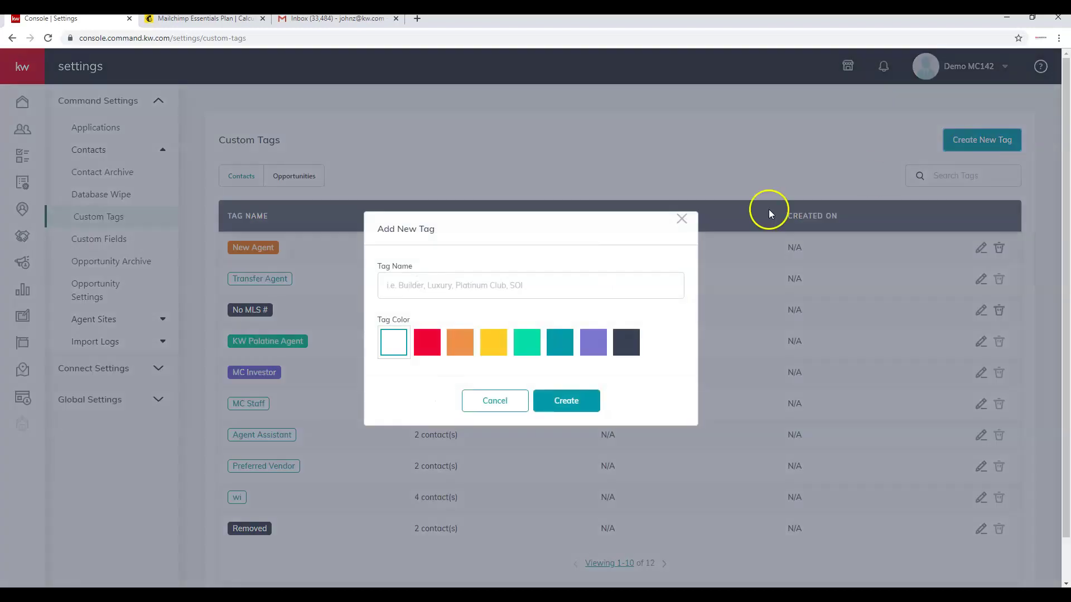
pyautogui.click(531, 278)
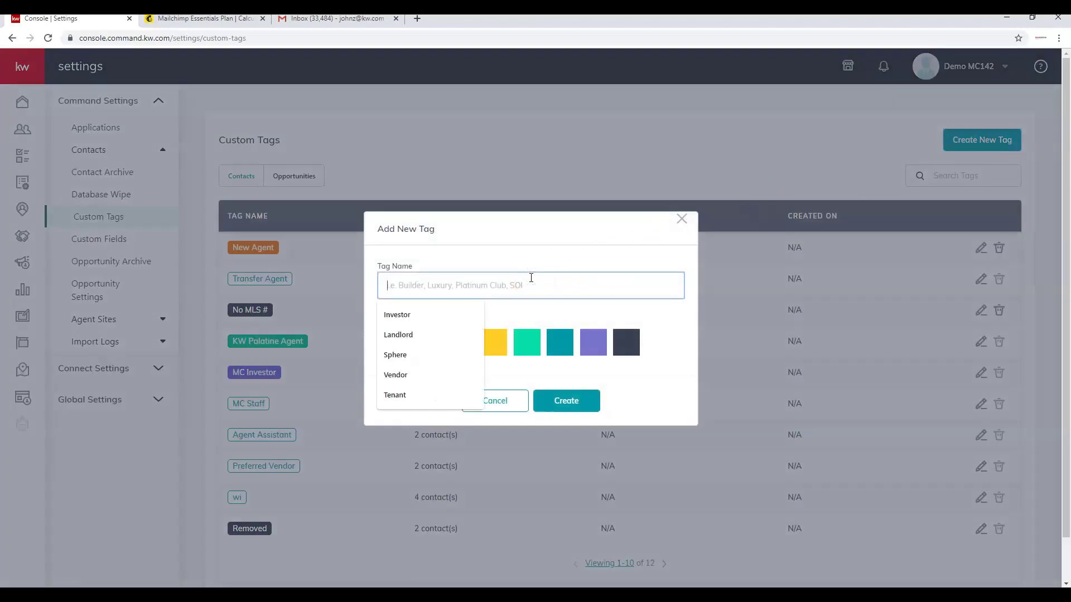
pyautogui.click(526, 287)
pyautogui.click(571, 246)
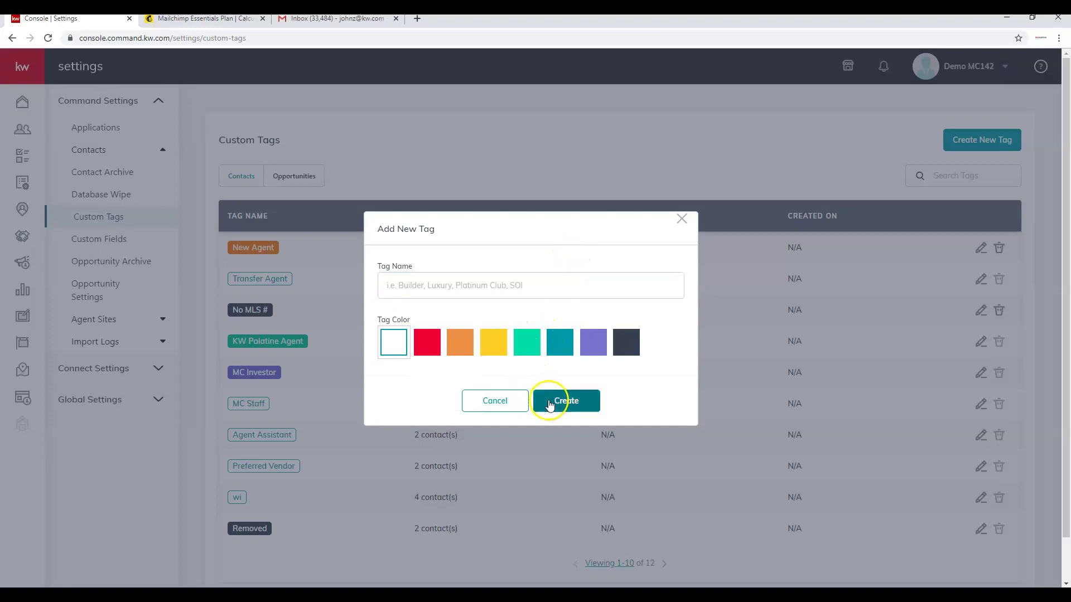
pyautogui.click(682, 221)
# Step: Switch to the Opportunities tags and sort them by Linked Opportunities
pyautogui.click(239, 176)
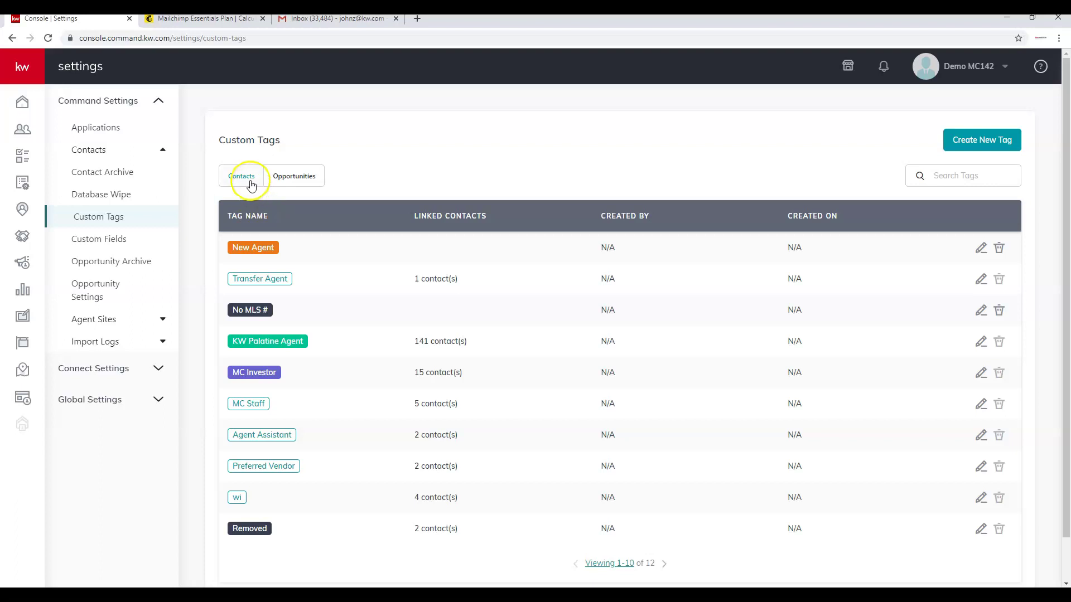
pyautogui.click(313, 176)
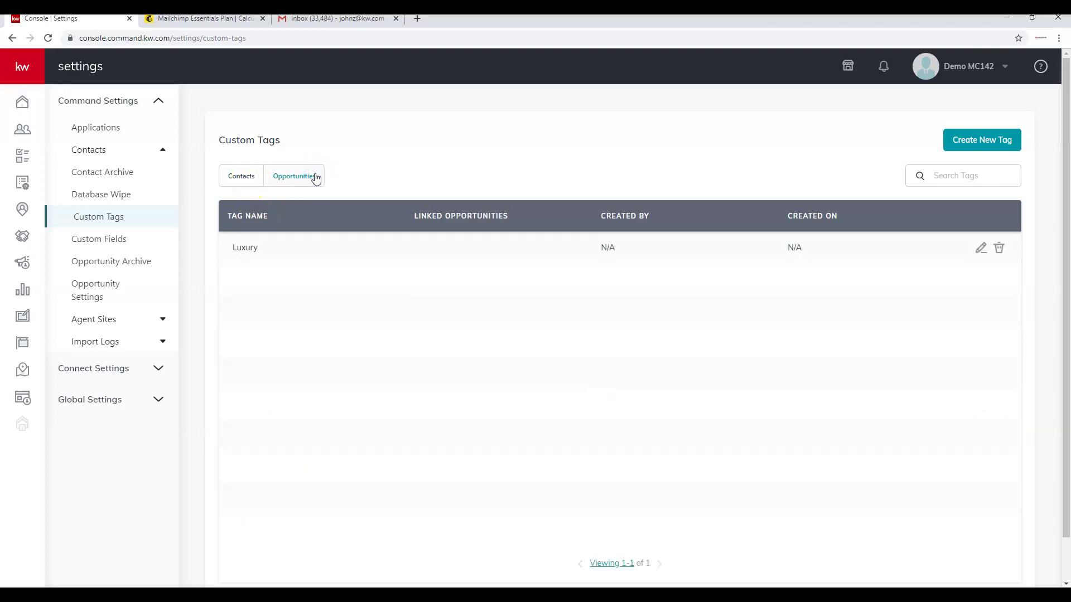
pyautogui.click(461, 225)
# Step: In Custom Fields, start a new custom field marked Make Default with type Text Area
pyautogui.click(116, 241)
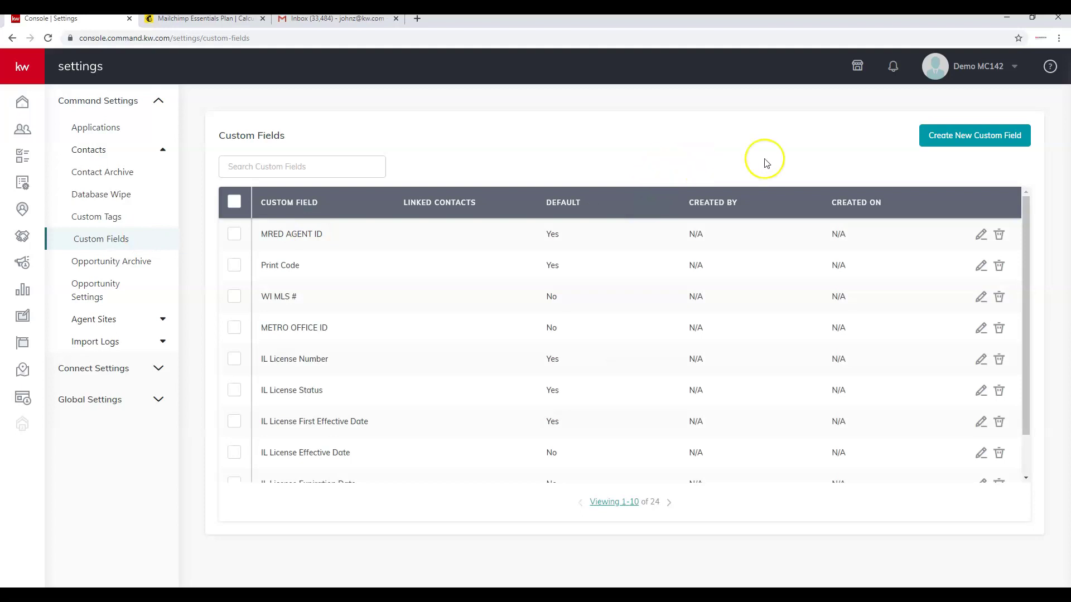
pyautogui.click(960, 142)
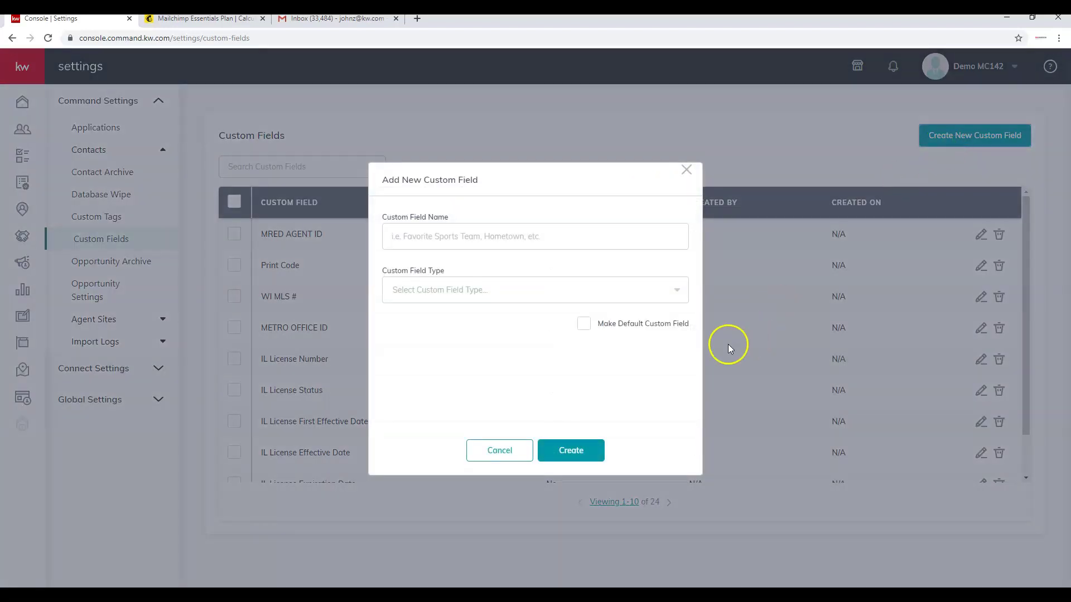
pyautogui.moveTo(598, 324); pyautogui.dragTo(687, 323)
pyautogui.click(584, 324)
pyautogui.click(557, 296)
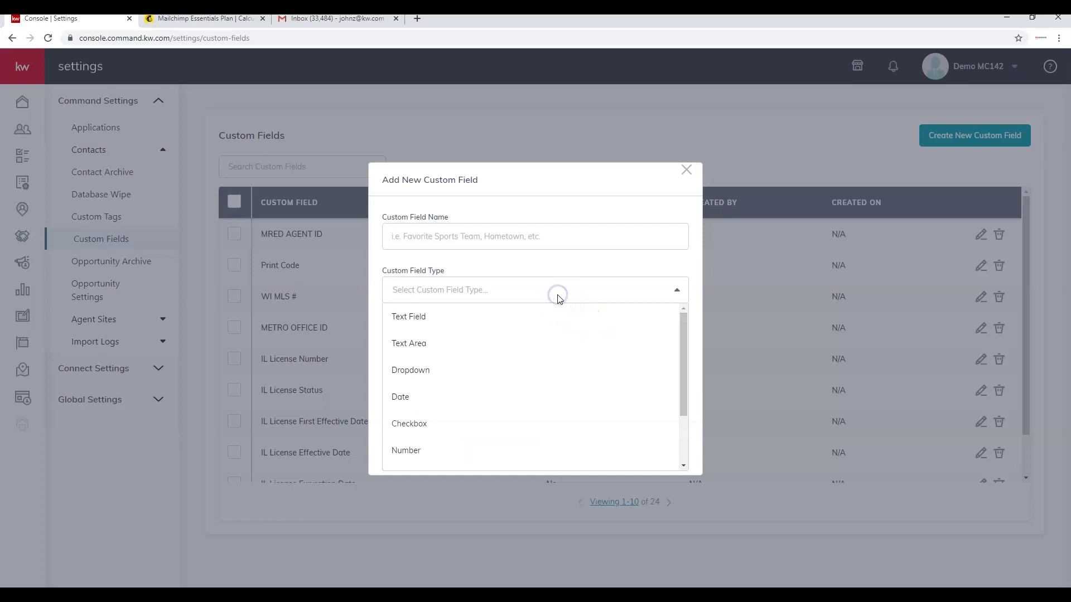
pyautogui.click(481, 321)
pyautogui.scroll(-1, 454, 373)
pyautogui.scroll(1, 467, 371)
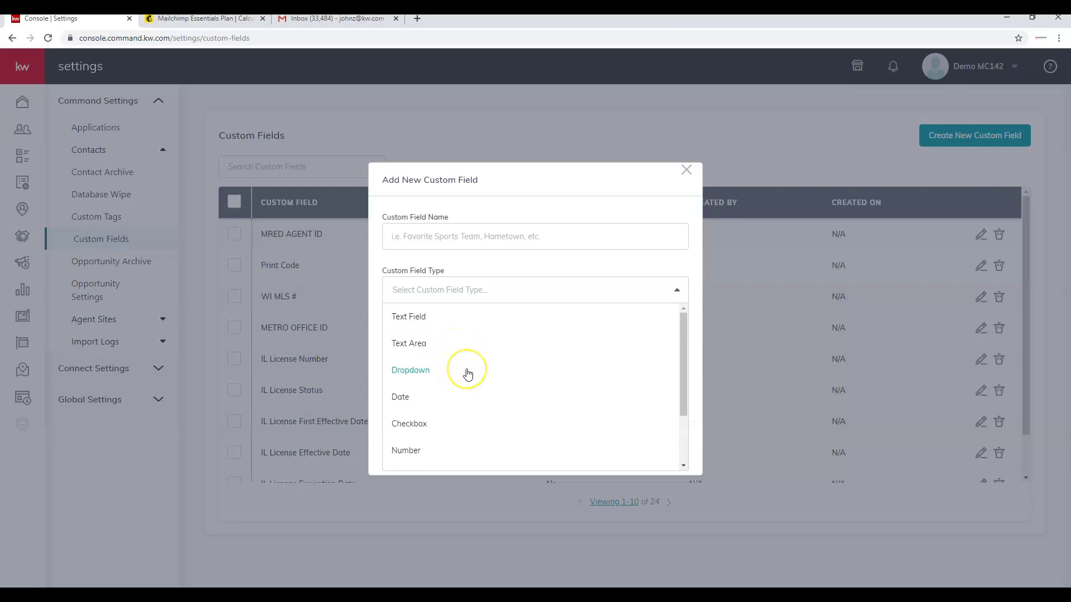
pyautogui.click(439, 344)
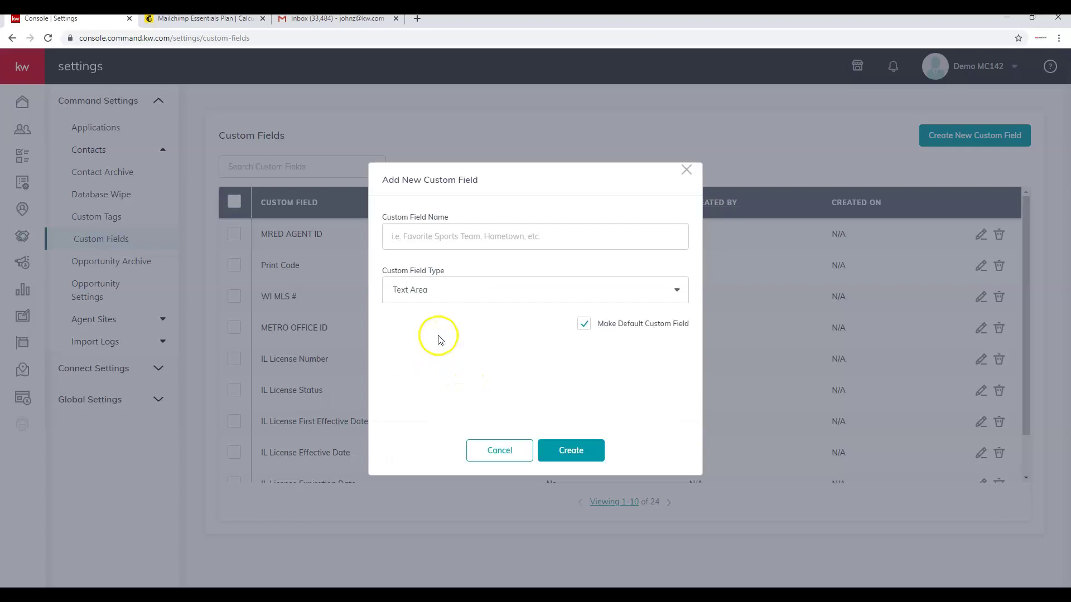
# Step: Name the custom field FORD and create it
pyautogui.click(496, 236)
pyautogui.write('FORD')
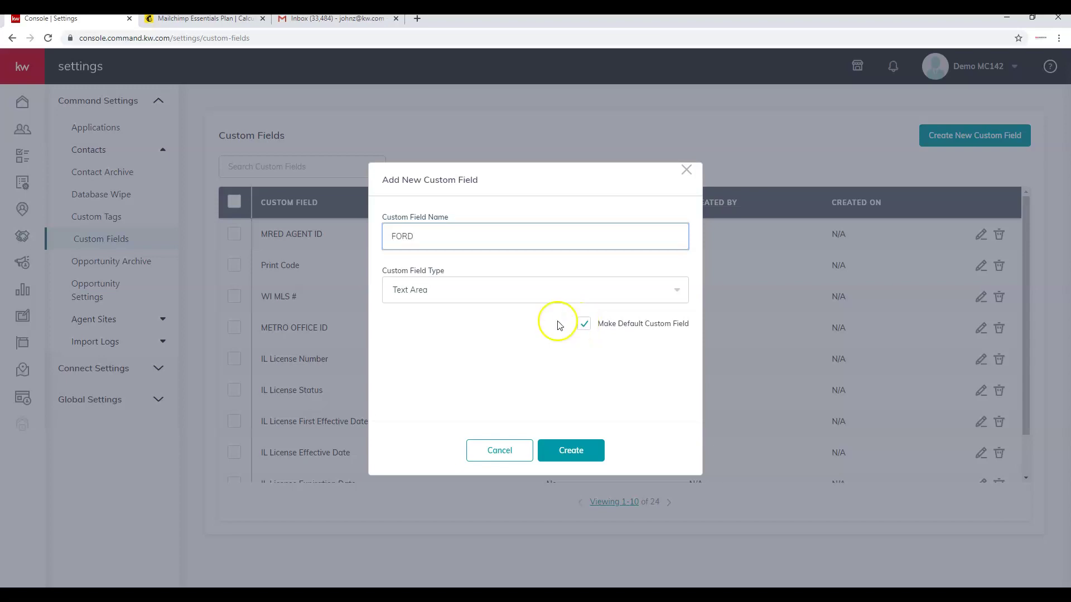
pyautogui.click(566, 449)
pyautogui.click(565, 449)
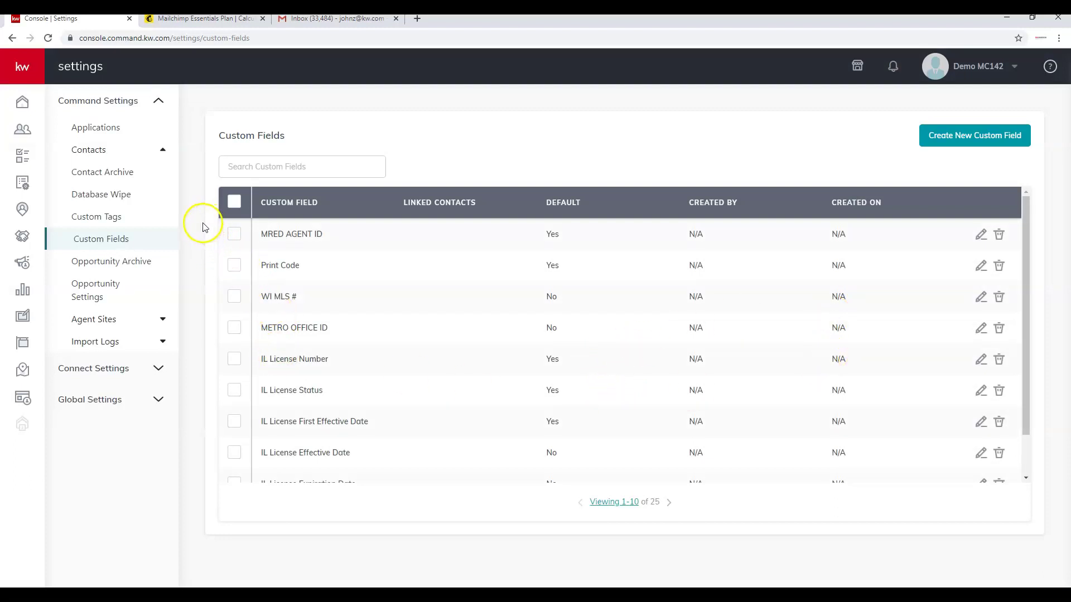
# Step: Start a new Dropdown custom field named County
pyautogui.click(960, 139)
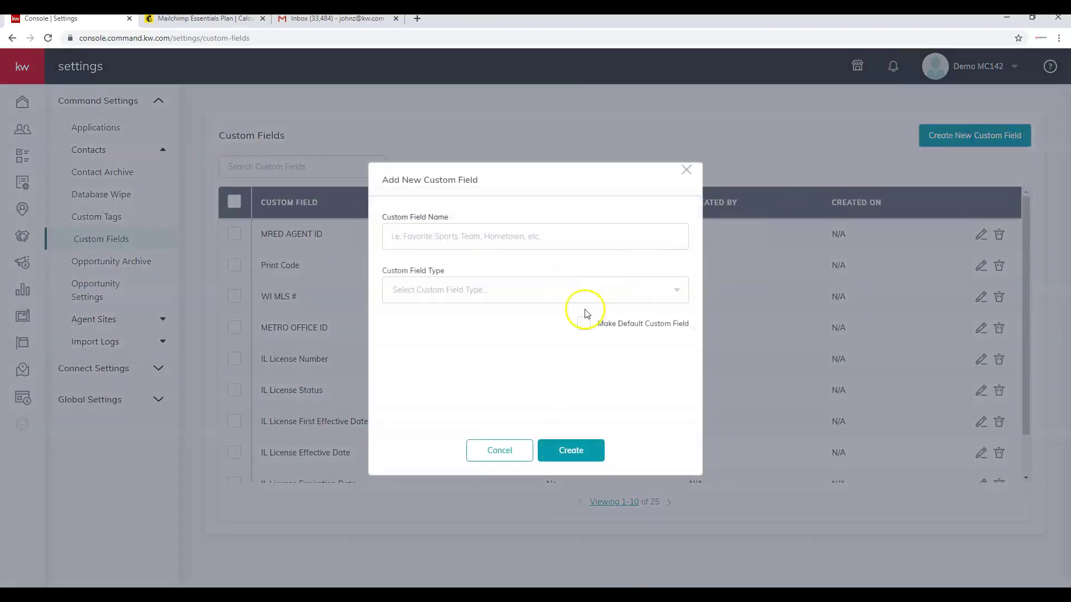
pyautogui.click(556, 291)
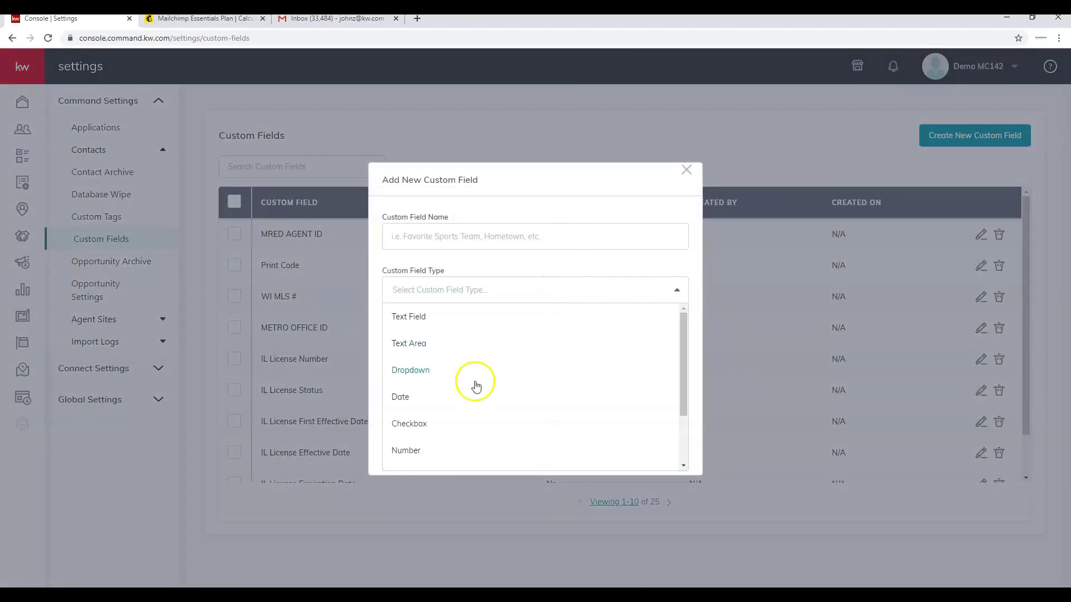
pyautogui.click(411, 377)
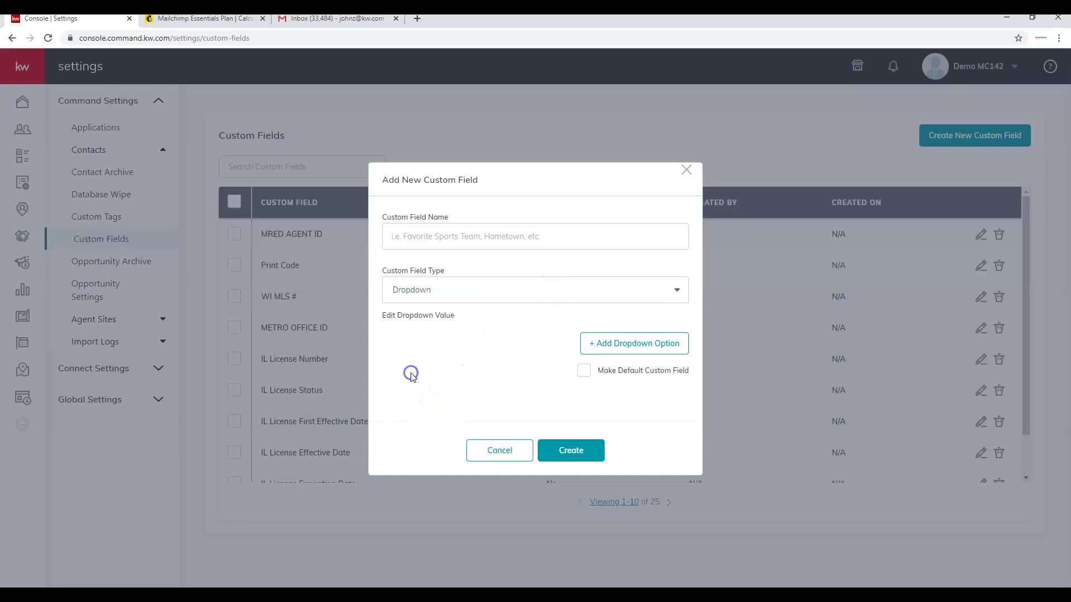
pyautogui.click(480, 244)
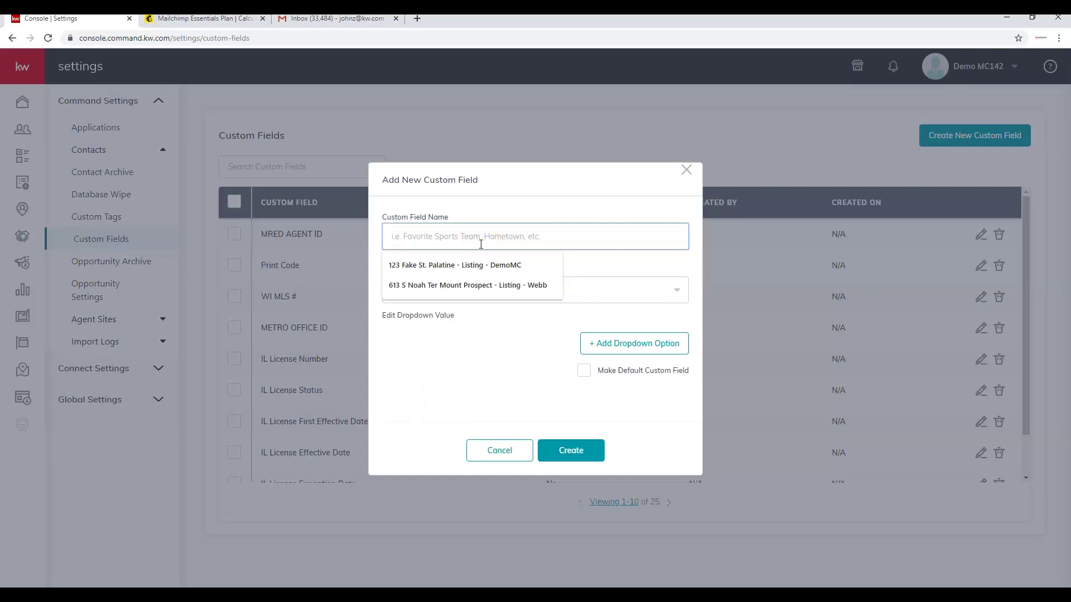
pyautogui.write('County')
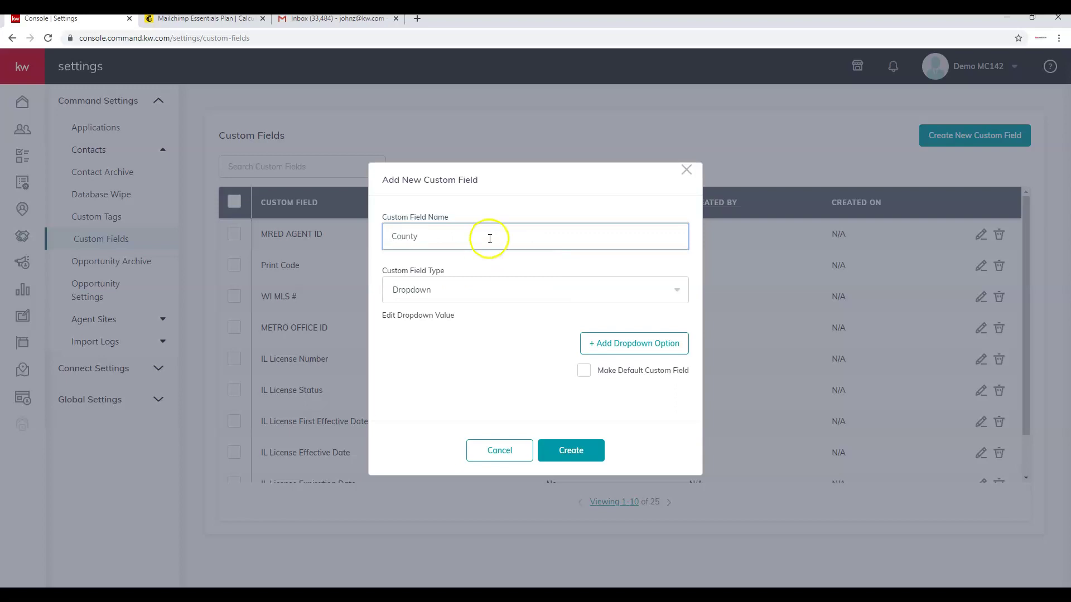
# Step: Add the County dropdown options Cook, DuPage, Lake and McHenry
pyautogui.click(616, 343)
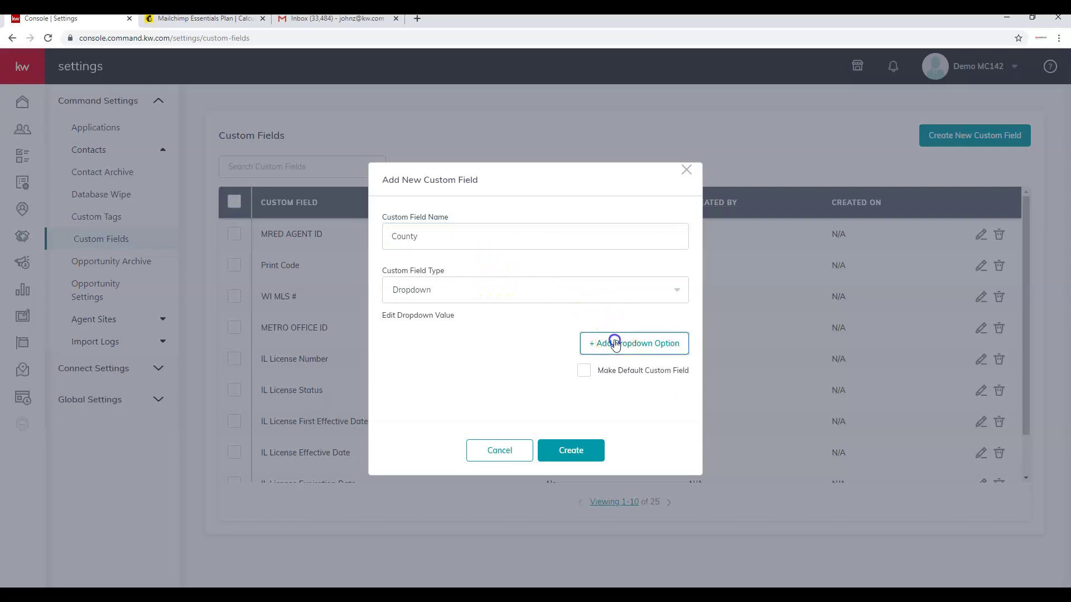
pyautogui.click(484, 333)
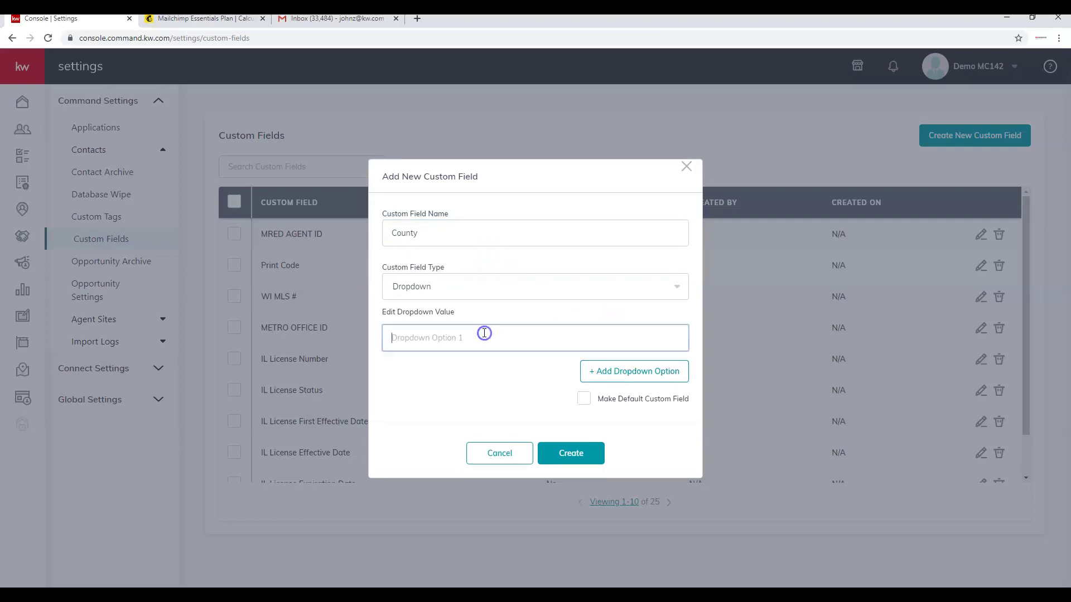
pyautogui.click(598, 370)
pyautogui.click(478, 357)
pyautogui.write('DuPage')
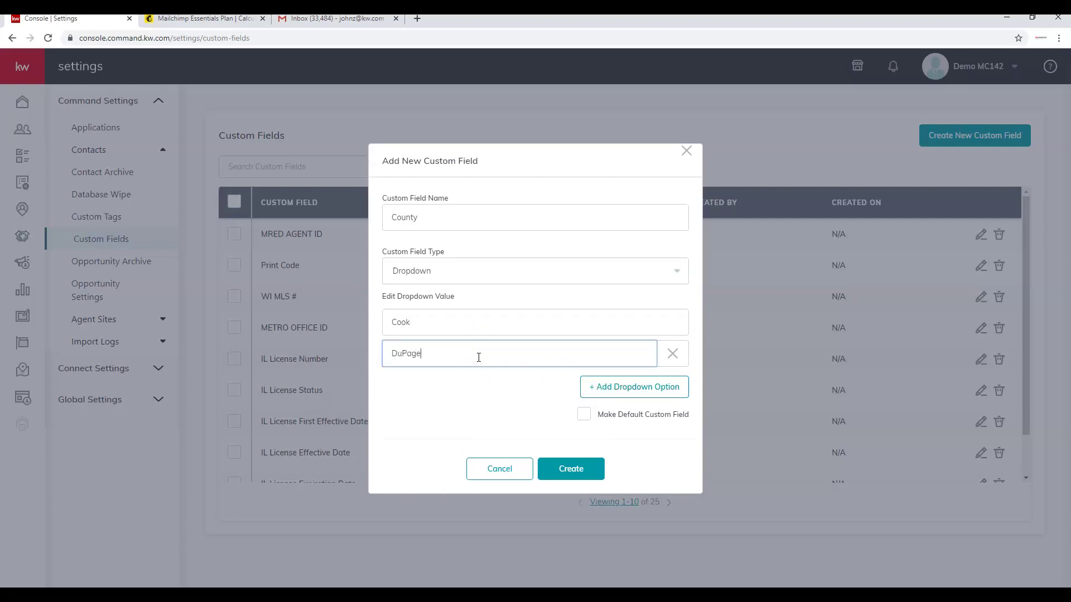
pyautogui.click(661, 393)
pyautogui.click(427, 359)
pyautogui.write('Lake')
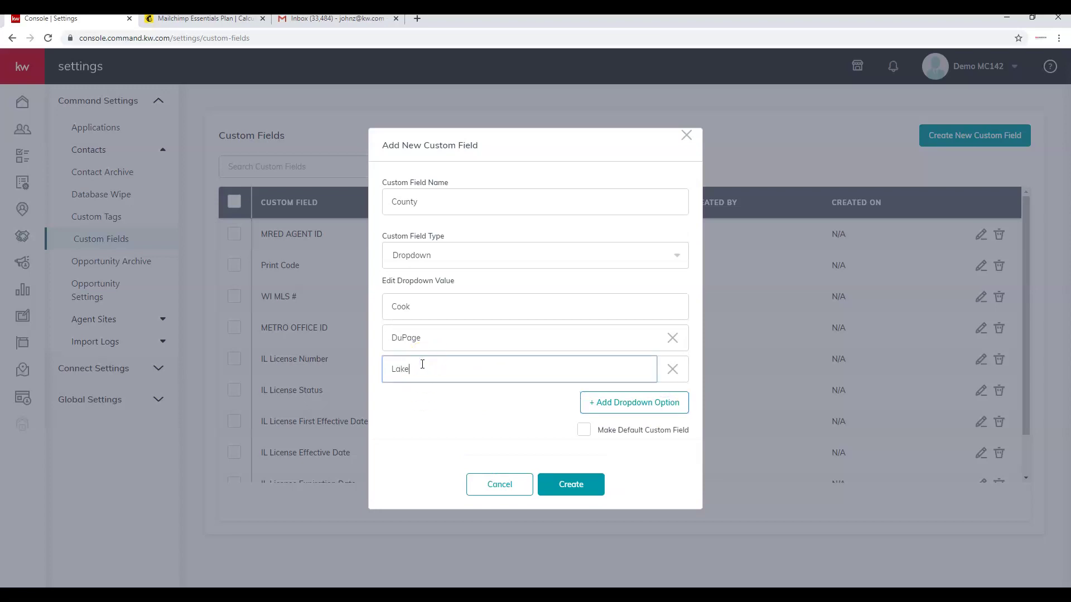
pyautogui.click(607, 399)
pyautogui.click(471, 395)
pyautogui.write('McHenry')
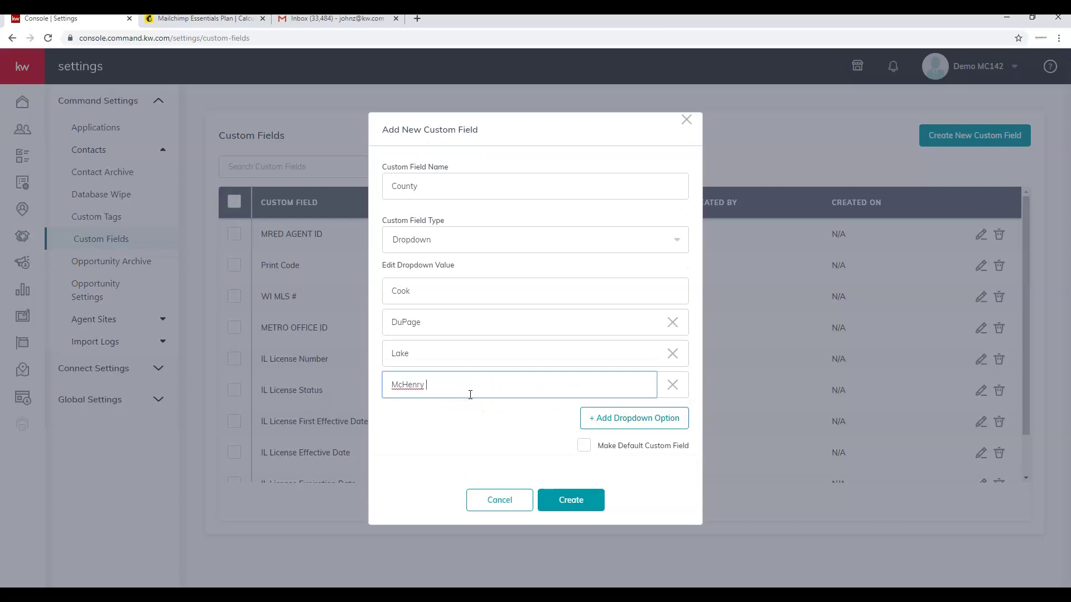
# Step: Add options Will and Kane, make County a default field, and create it
pyautogui.click(620, 417)
pyautogui.click(501, 406)
pyautogui.write('Will')
pyautogui.click(601, 433)
pyautogui.click(405, 421)
pyautogui.write('Kane')
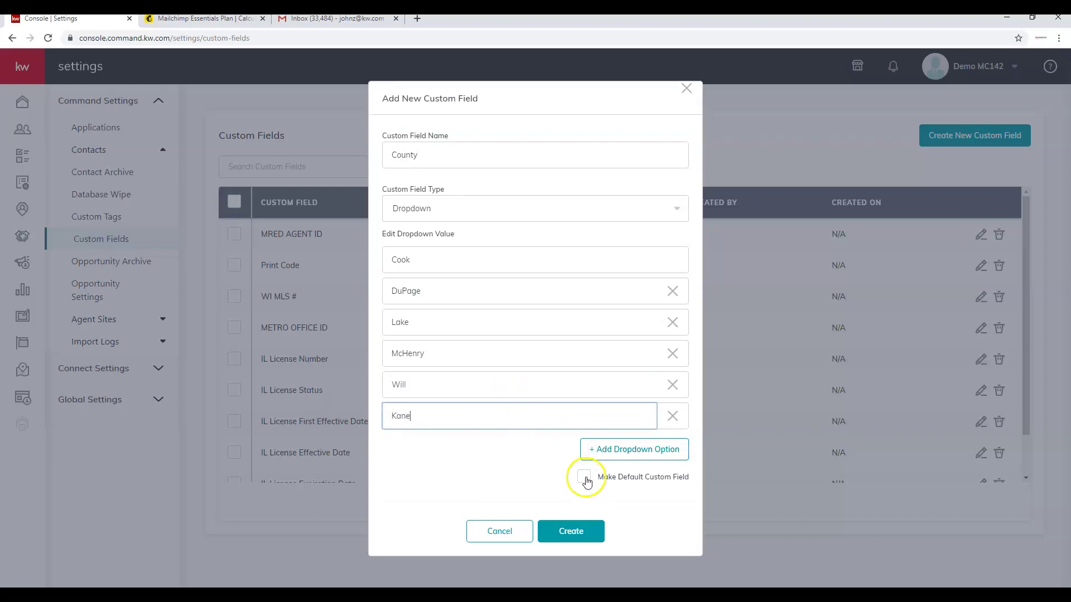
pyautogui.click(584, 477)
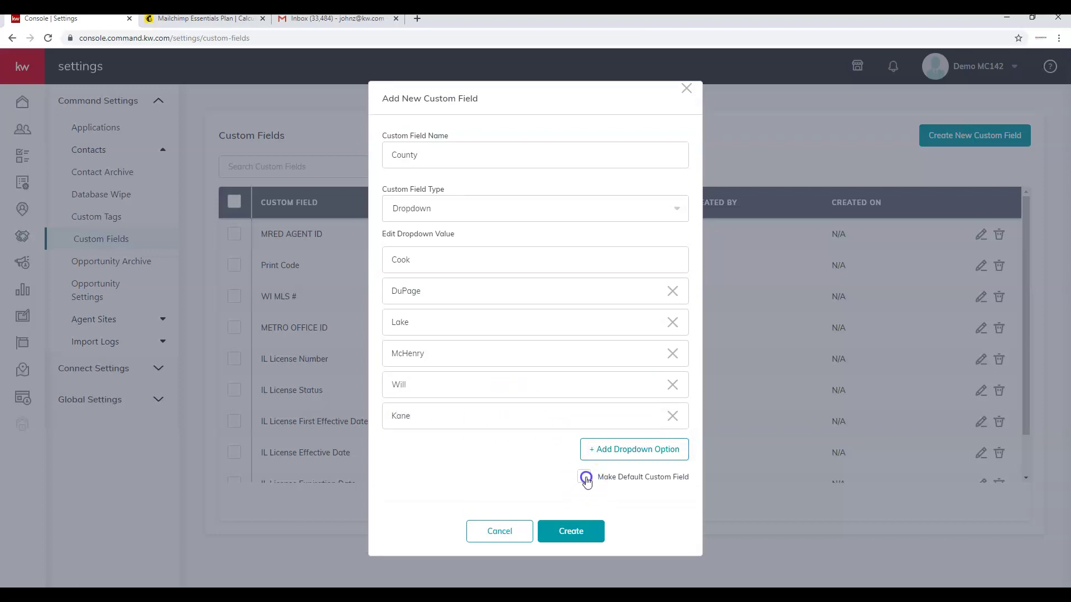
pyautogui.click(581, 535)
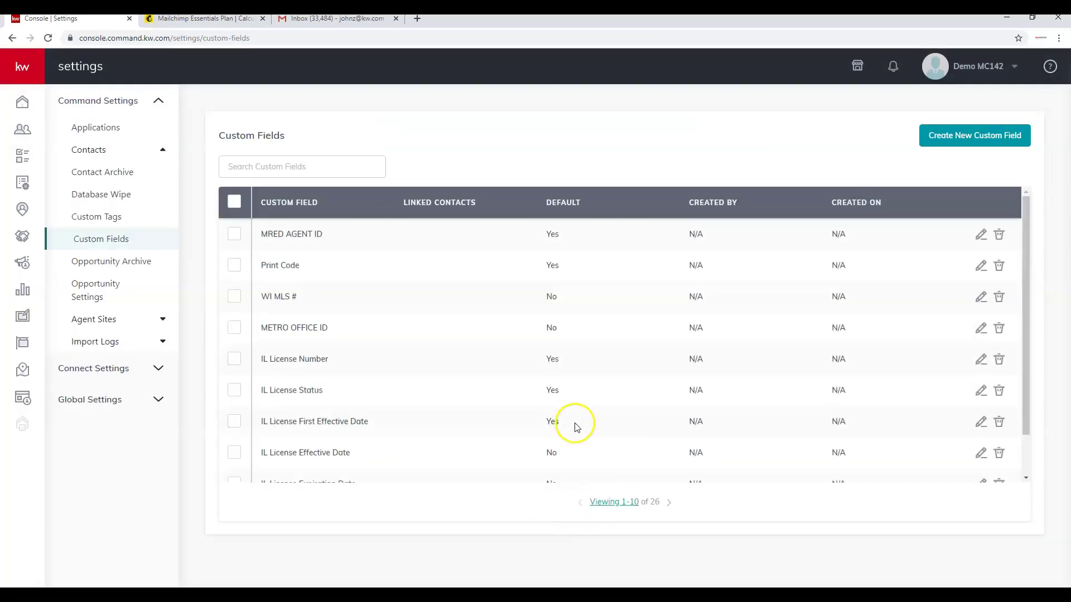
# Step: Create Township as a default Text Field custom field
pyautogui.click(935, 146)
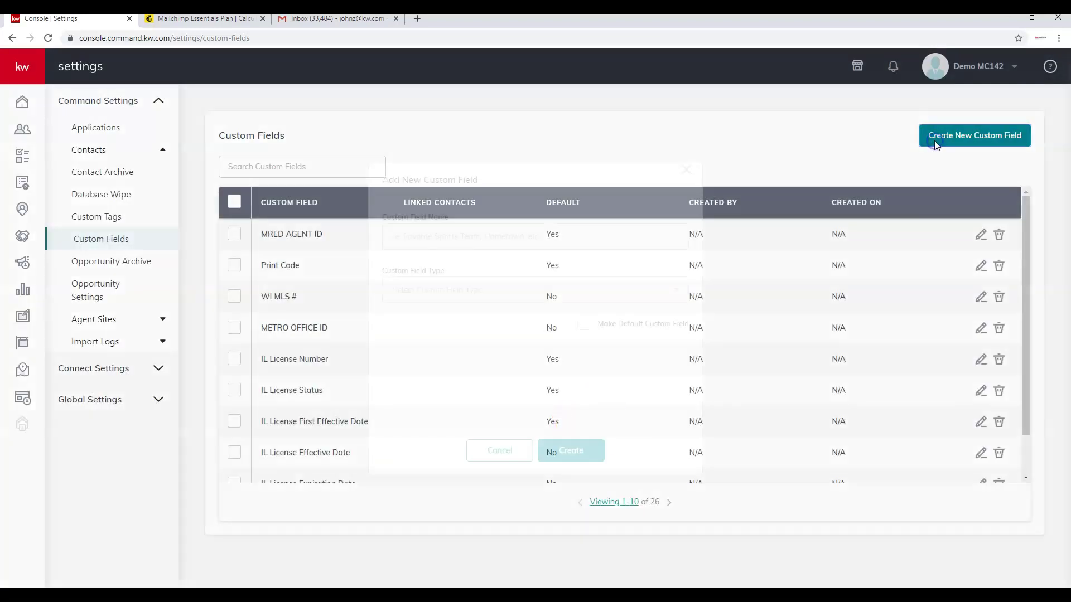
pyautogui.click(540, 239)
pyautogui.write('Township')
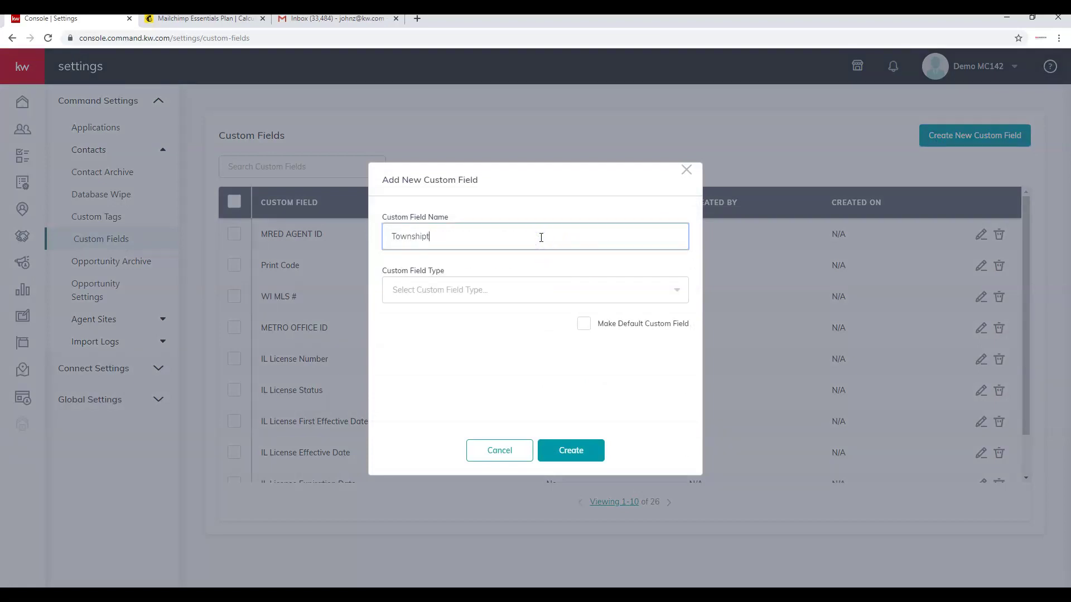
pyautogui.click(509, 291)
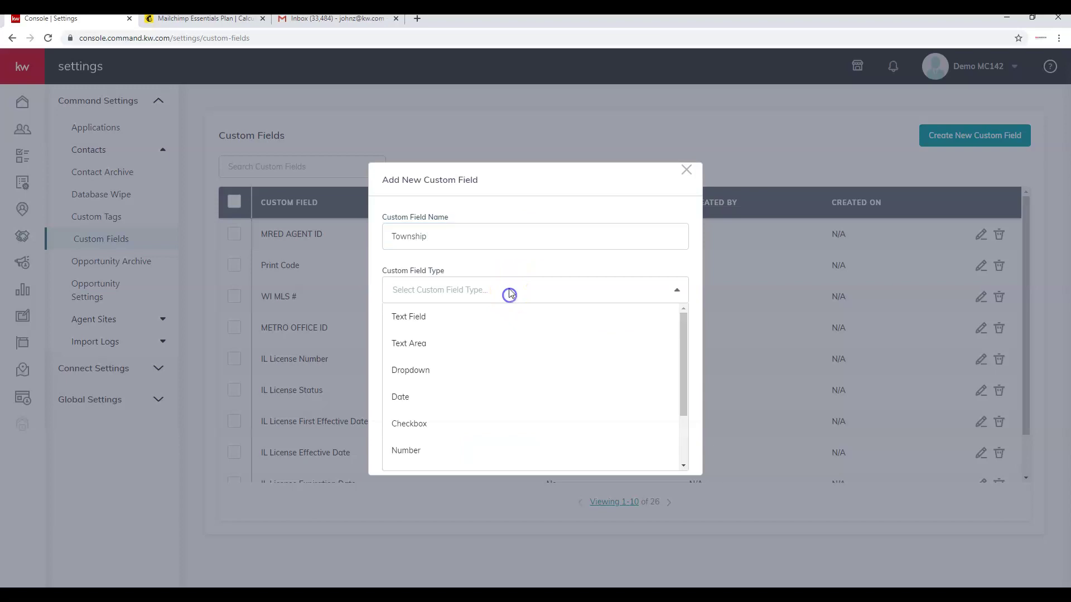
pyautogui.click(468, 316)
pyautogui.click(584, 324)
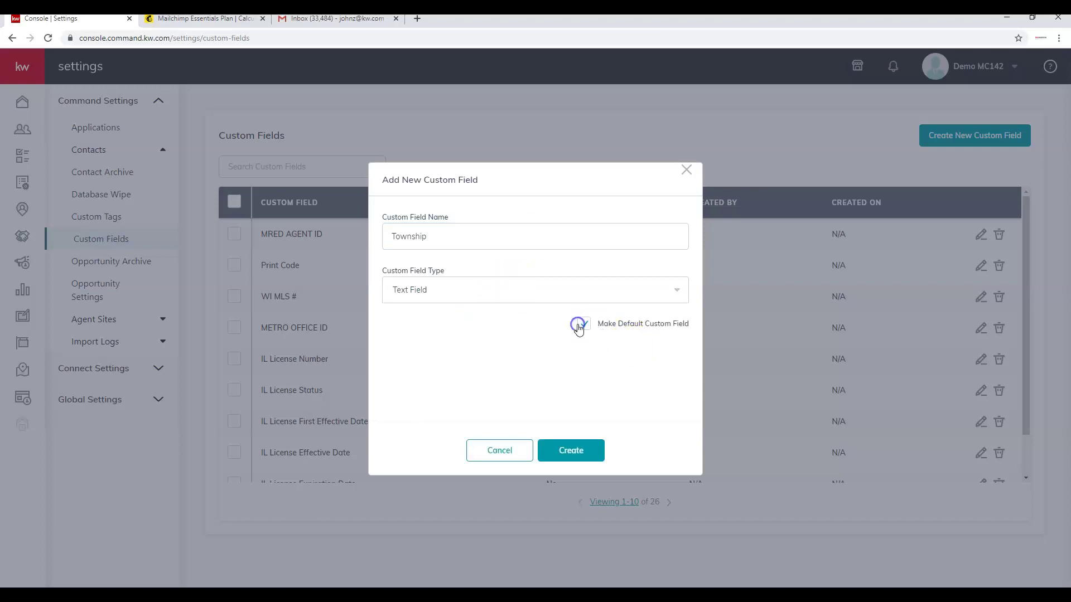
pyautogui.click(575, 454)
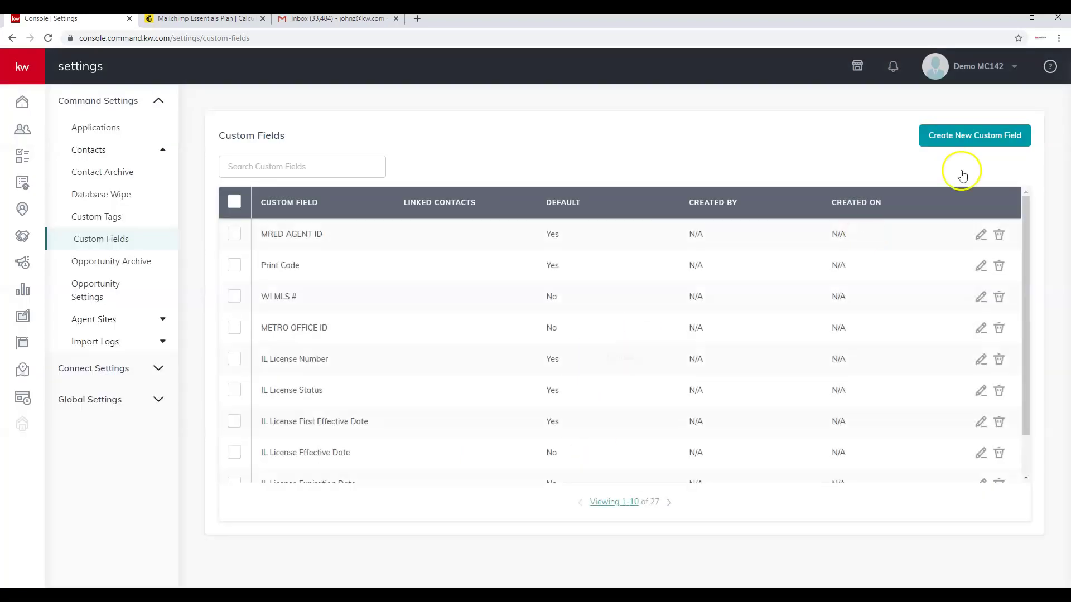
# Step: Create Pin as a default Text Field custom field, bringing the total to 28
pyautogui.click(975, 136)
pyautogui.click(558, 235)
pyautogui.write('Pin')
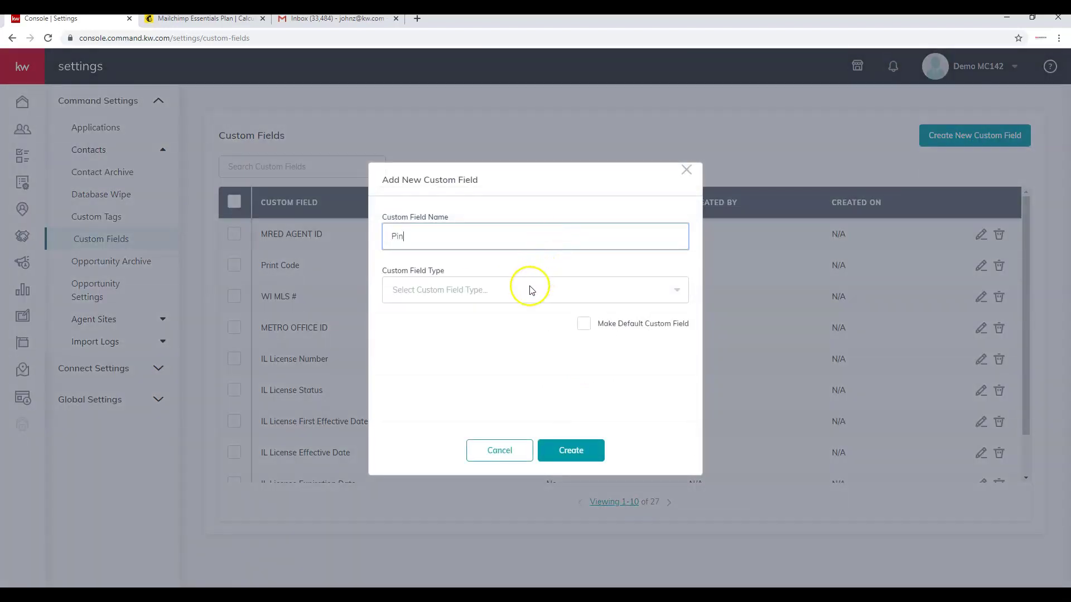
pyautogui.click(530, 288)
pyautogui.click(500, 328)
pyautogui.click(587, 325)
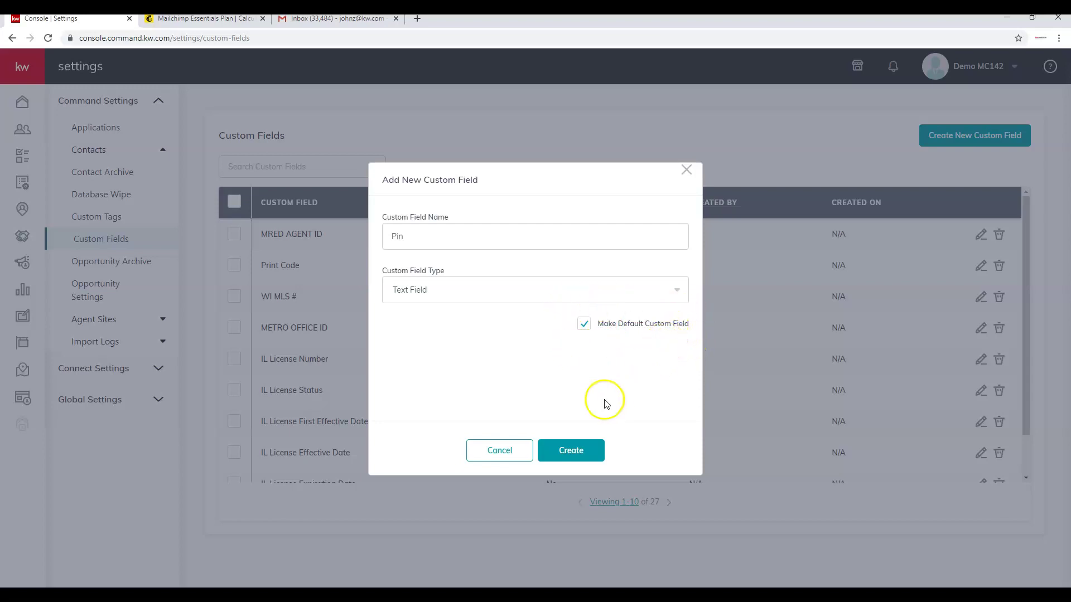
pyautogui.click(584, 456)
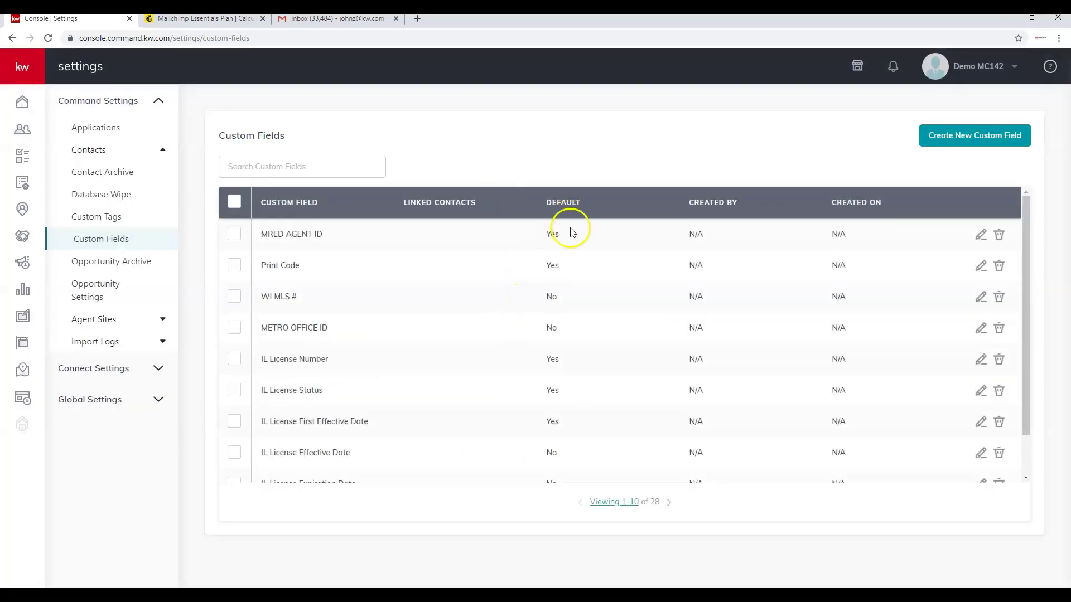
pyautogui.click(9, 128)
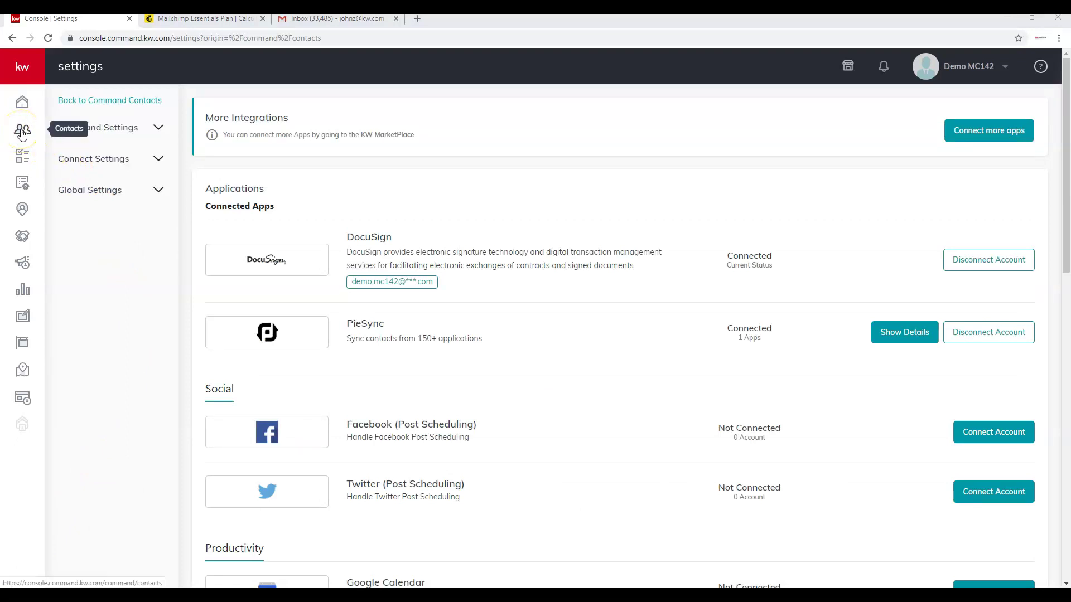
# Step: Go to the Contacts list of 558 contacts, then open and close Import Contacts
pyautogui.click(23, 132)
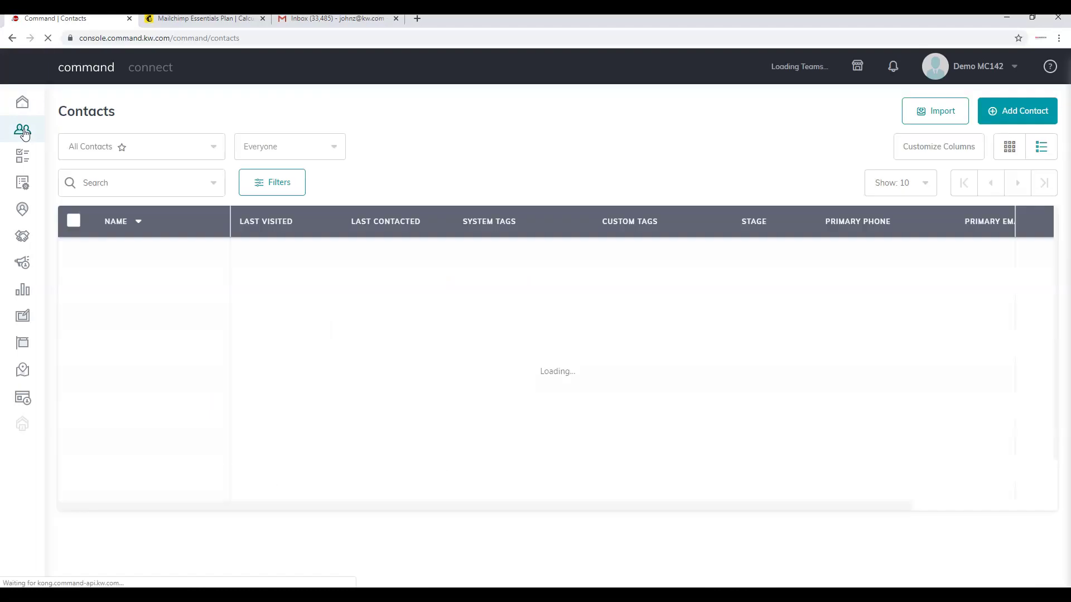
pyautogui.click(927, 120)
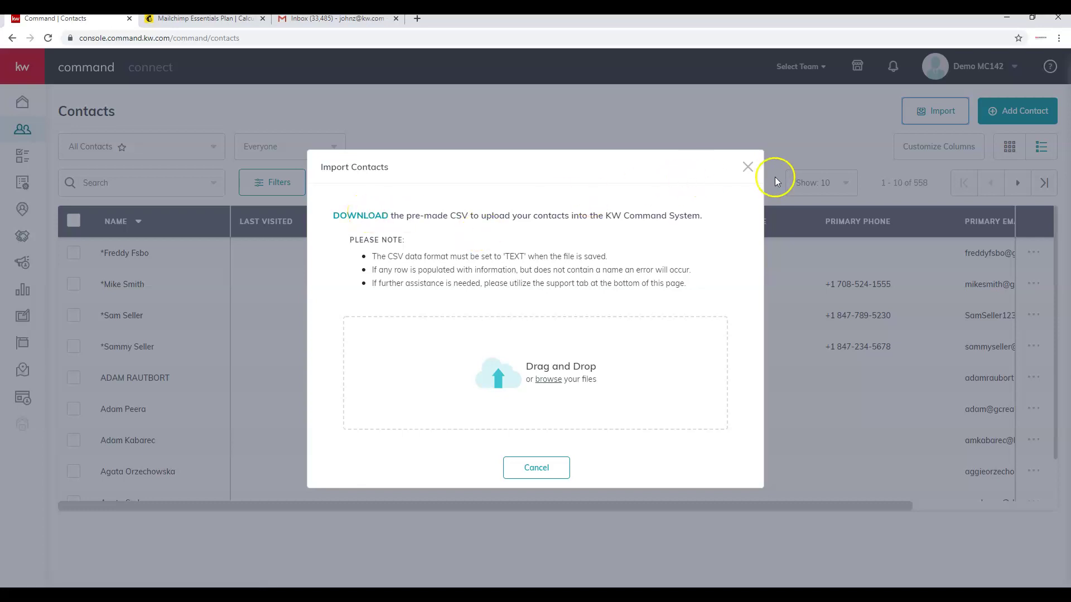
pyautogui.click(747, 167)
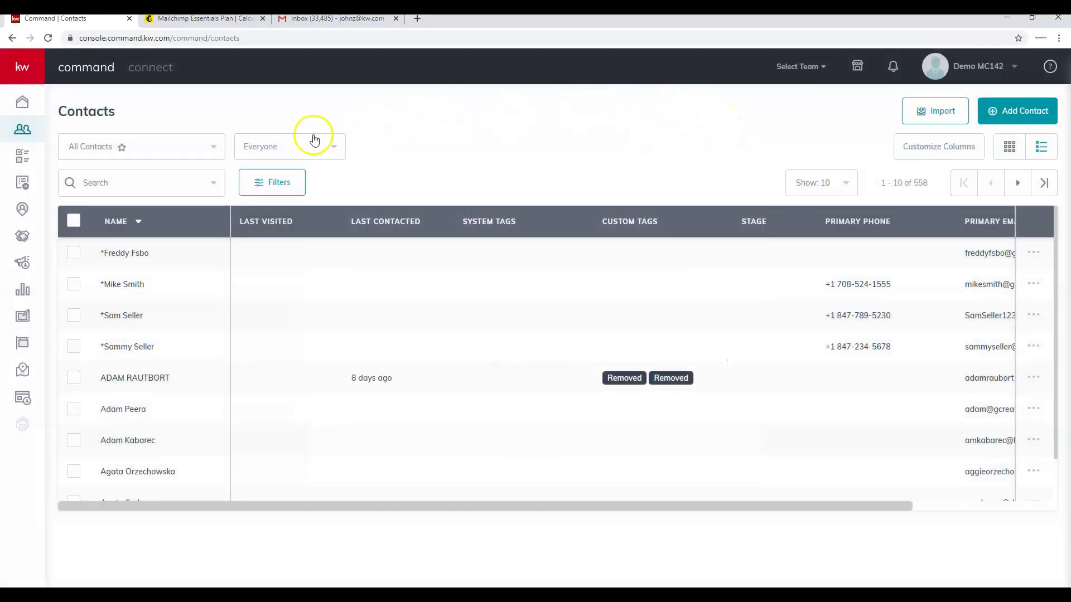
# Step: Review the search, Everyone and smart view dropdowns, then open the contact Filter panel
pyautogui.click(145, 186)
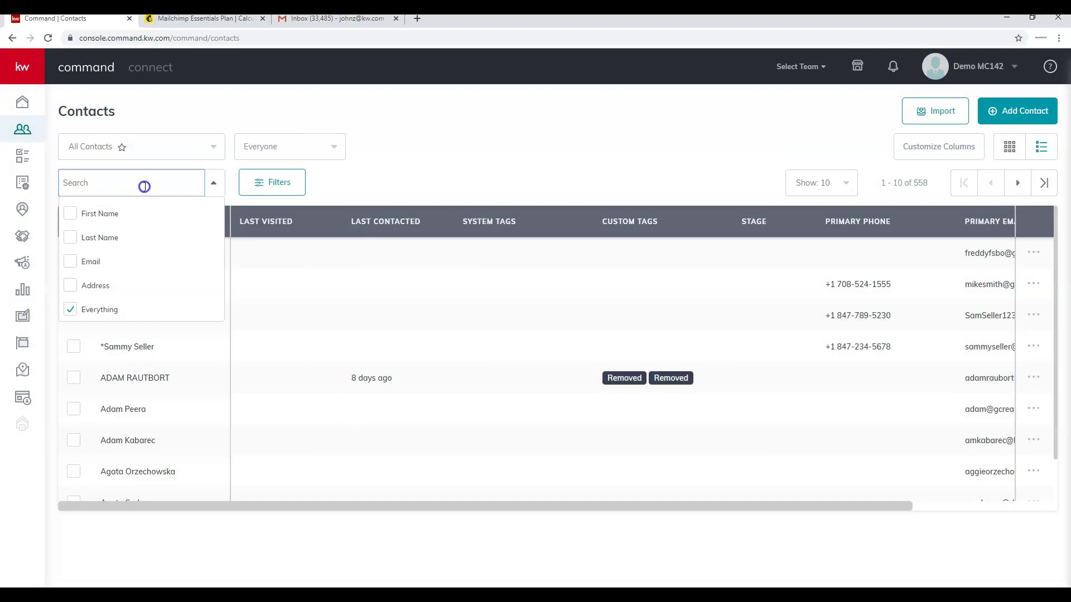
pyautogui.click(323, 148)
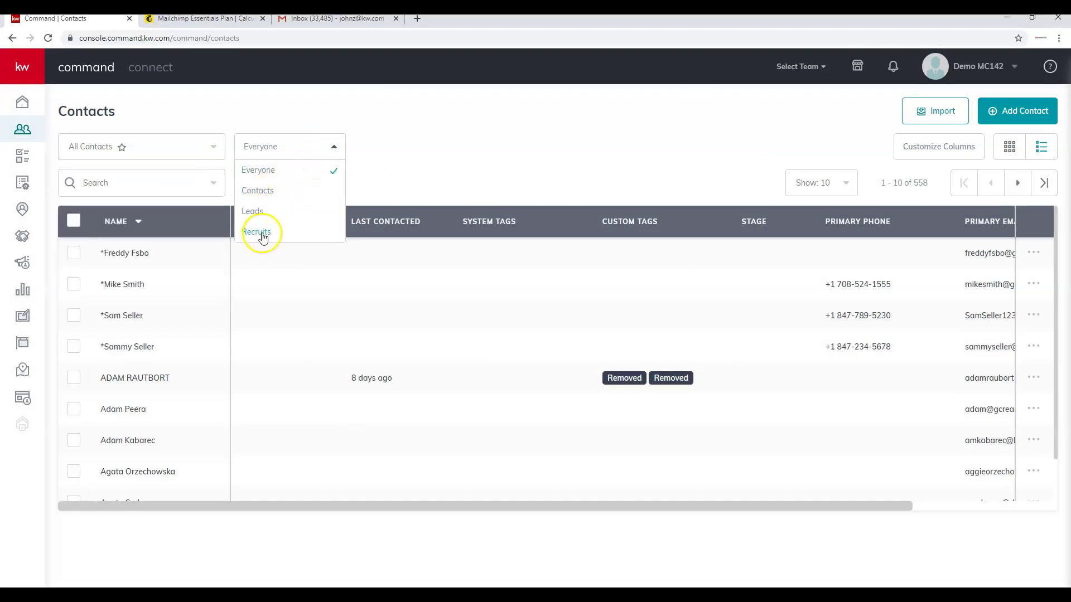
pyautogui.click(212, 146)
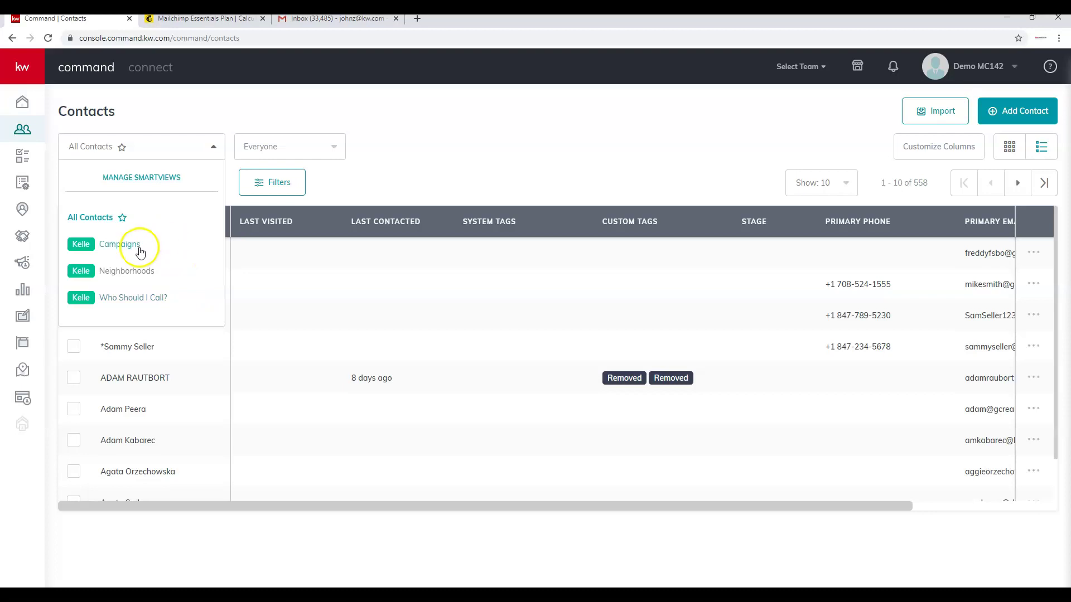
pyautogui.click(418, 153)
pyautogui.click(282, 188)
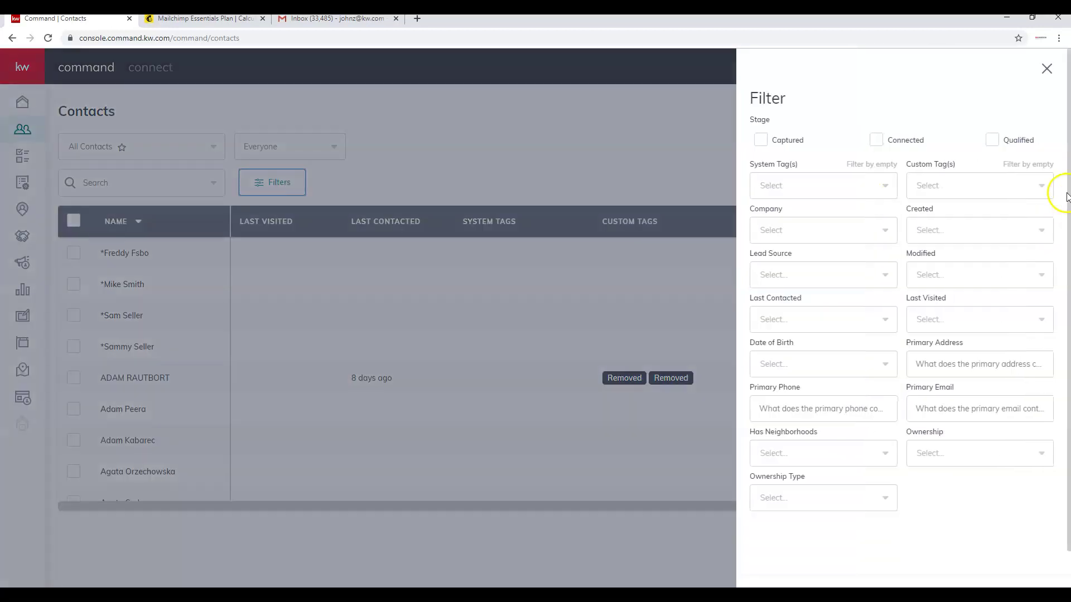
# Step: Filter contacts by the KW Palatine Agent custom tag, removing Former MC Staff
pyautogui.click(942, 192)
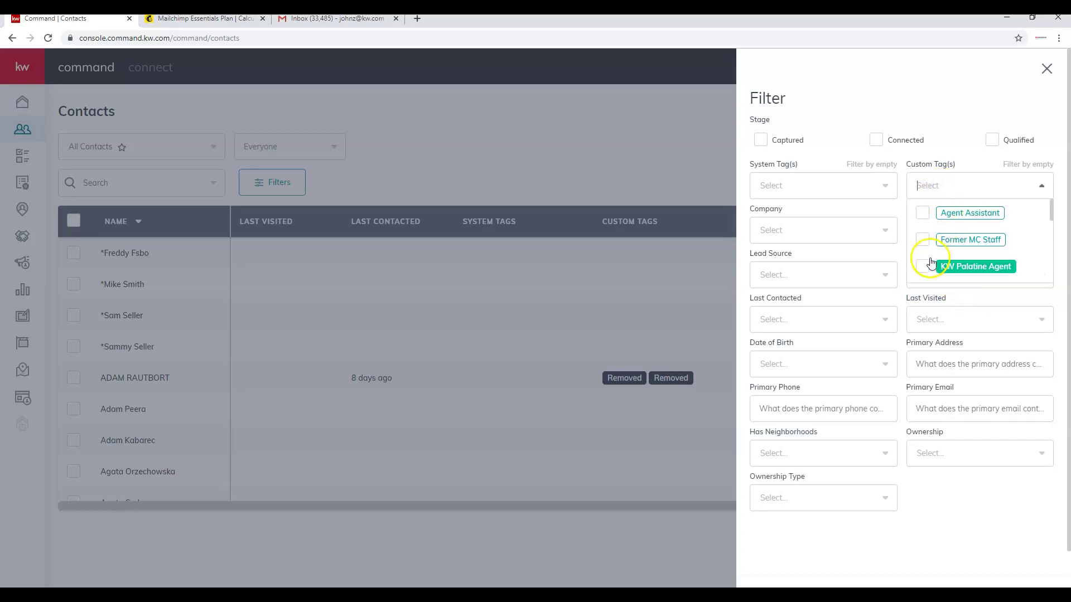
pyautogui.click(913, 269)
pyautogui.click(923, 256)
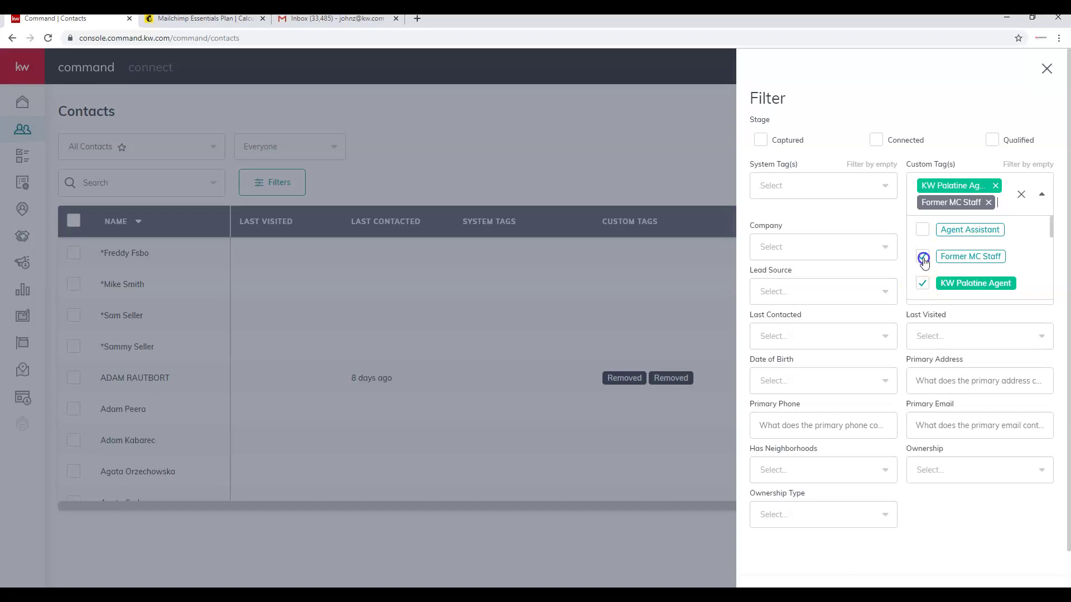
pyautogui.click(923, 256)
pyautogui.scroll(-1, 920, 507)
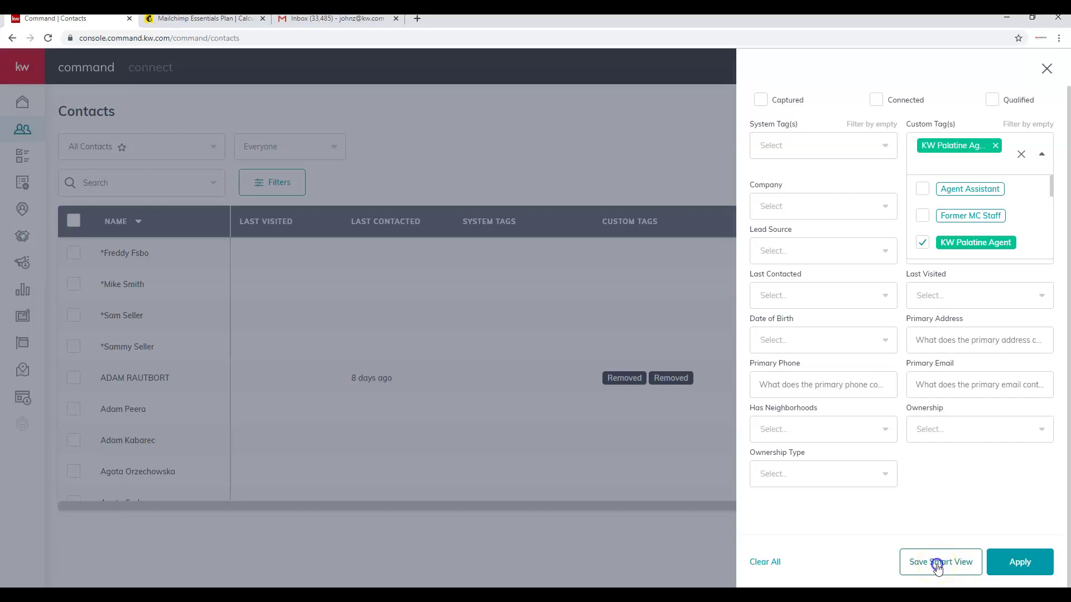
# Step: Save the filter as a smart view named 'KW Palatine Agents'
pyautogui.click(937, 563)
pyautogui.click(471, 317)
pyautogui.write('KW Palatine Agents')
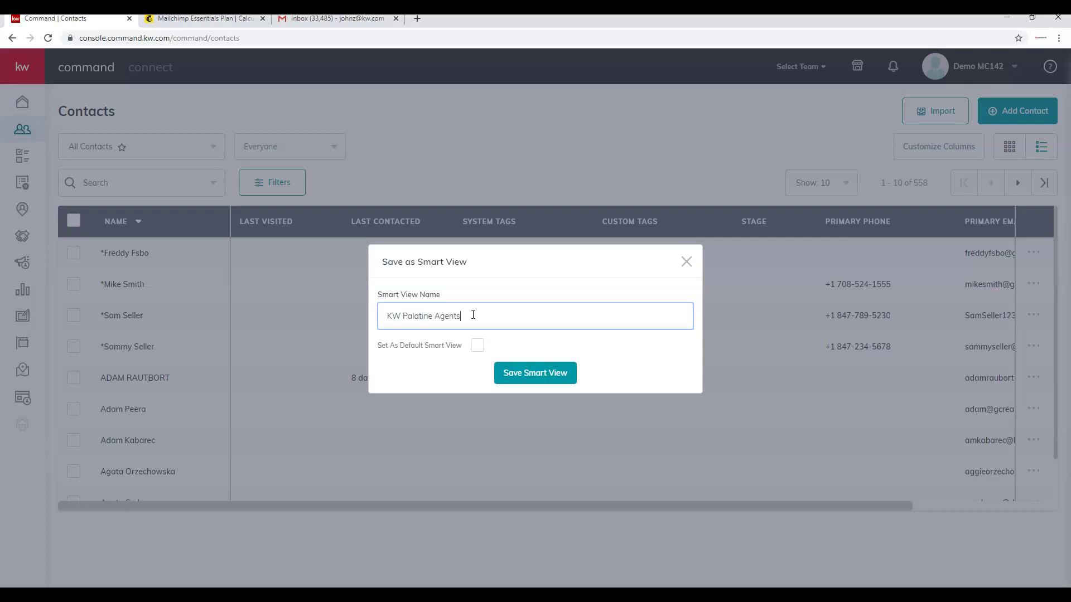
pyautogui.click(510, 370)
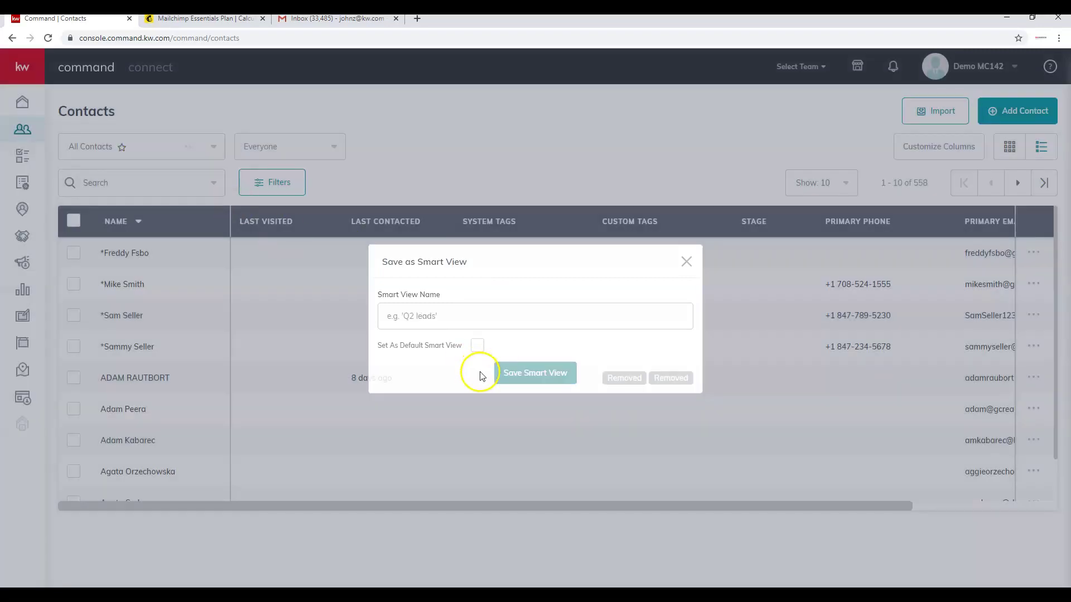
# Step: Switch the Contacts list to the KW Palatine Agents smart view
pyautogui.click(686, 263)
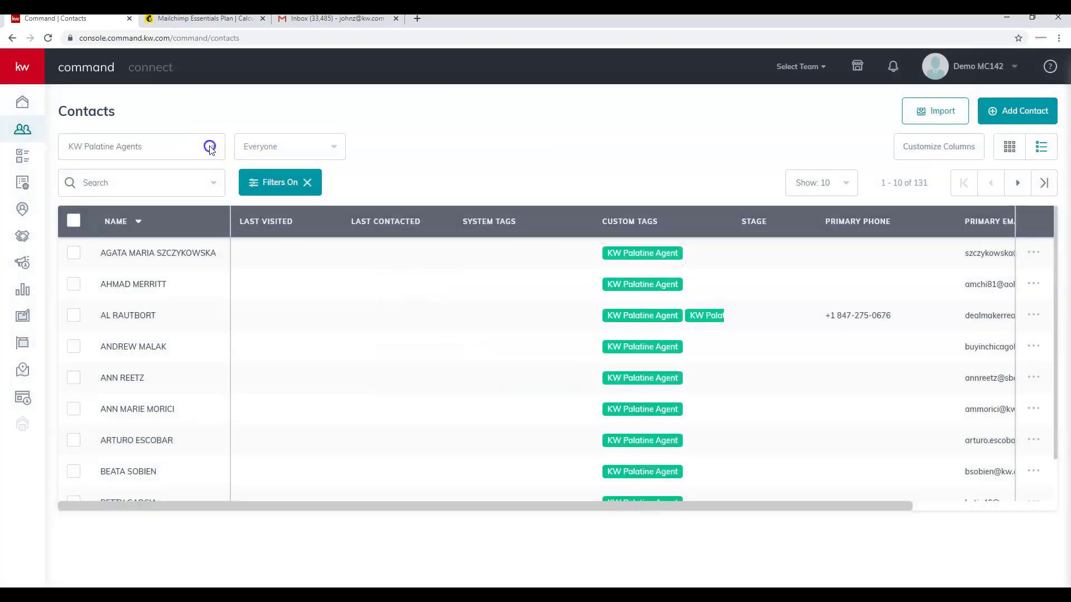
pyautogui.click(213, 147)
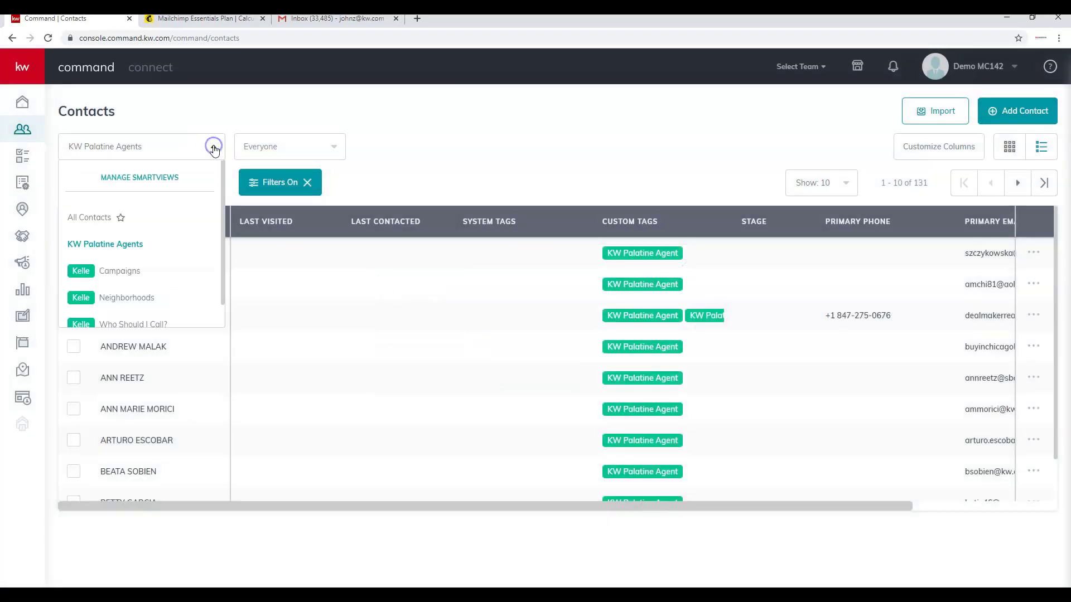
pyautogui.click(106, 252)
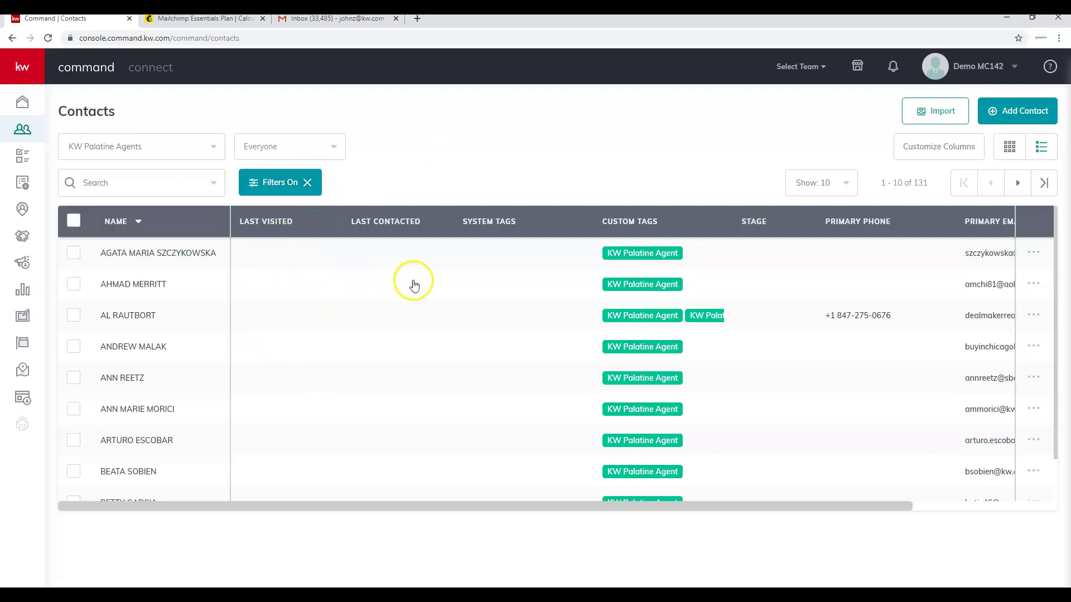
# Step: Apply the customized columns, including Primary Phone, and check the Name sort options
pyautogui.click(926, 148)
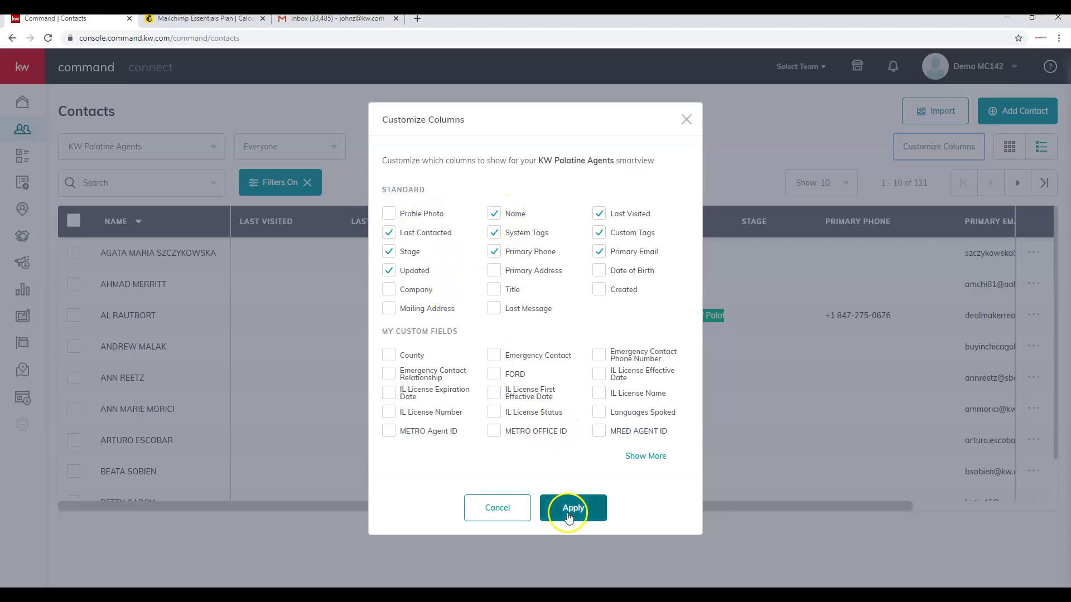
pyautogui.click(569, 509)
pyautogui.click(685, 119)
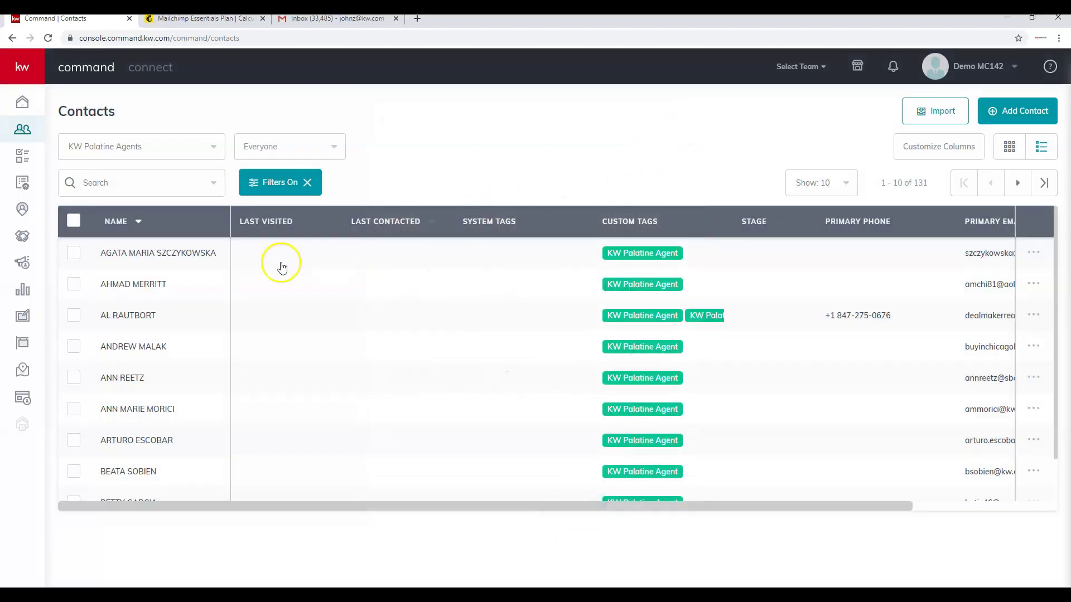
pyautogui.click(137, 222)
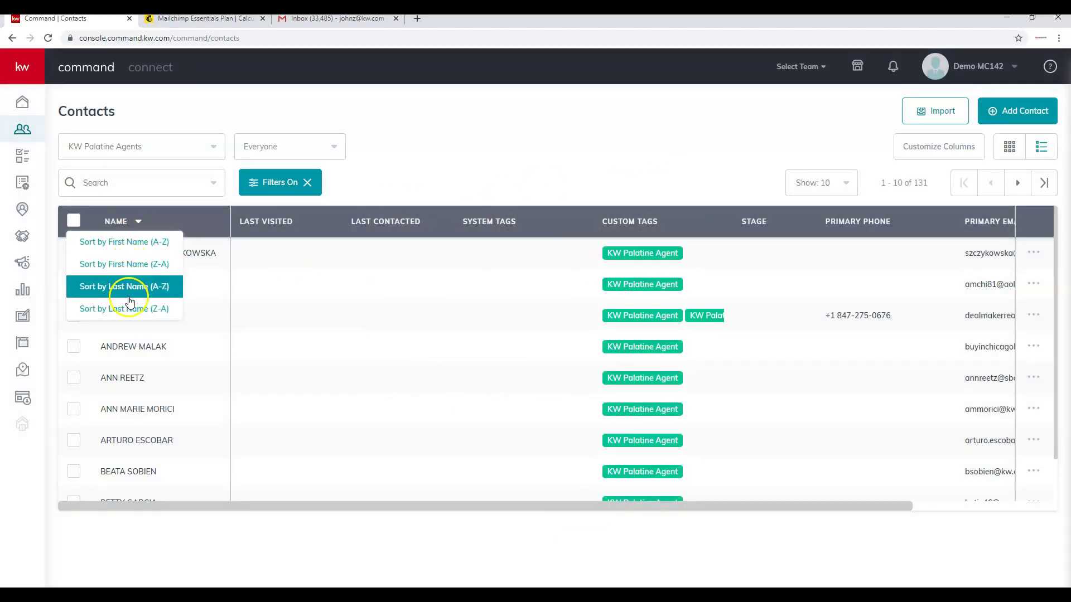
pyautogui.click(563, 191)
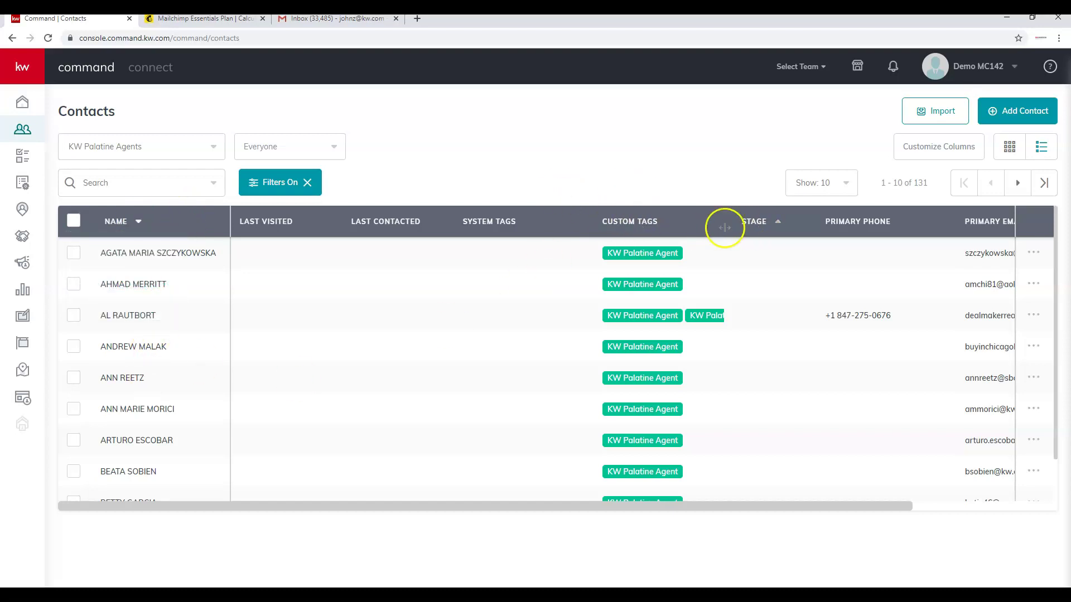
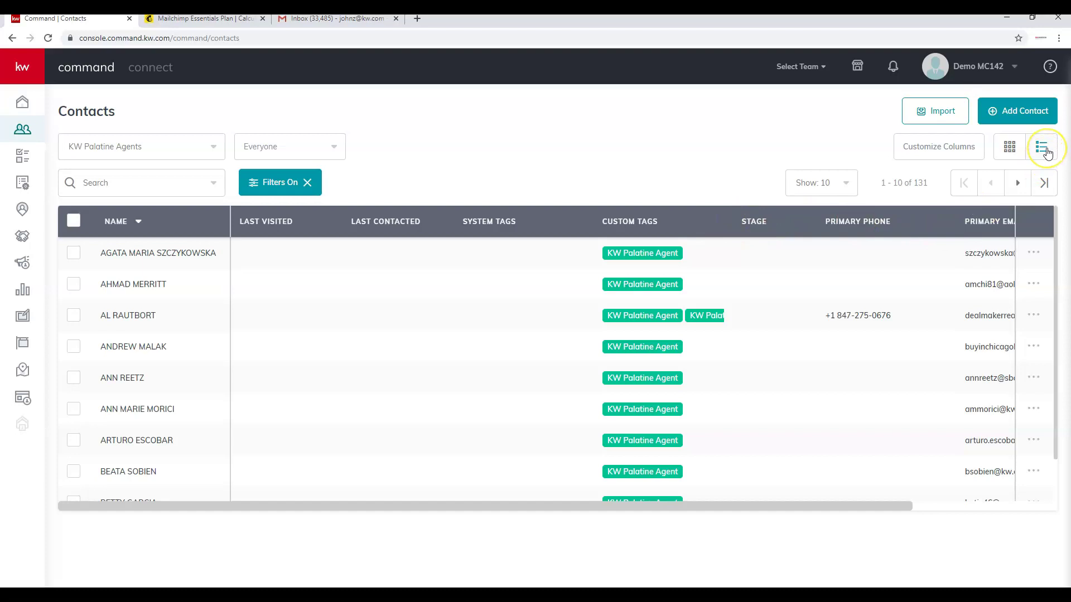
# Step: Switch to card view and back to the table, then set 50 and finally 25 contacts per page
pyautogui.click(1011, 148)
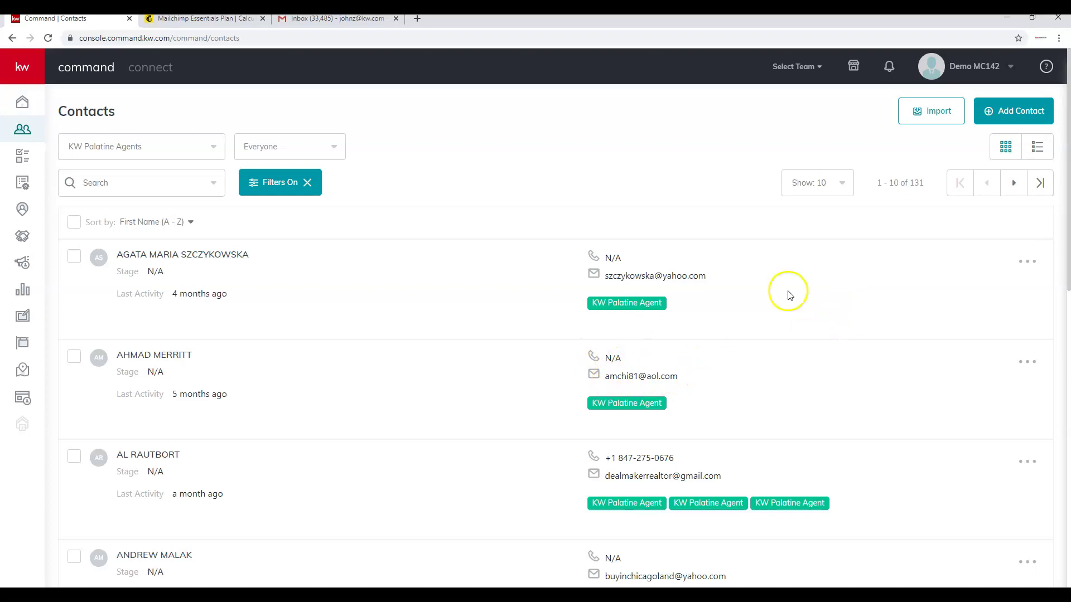
pyautogui.click(1035, 151)
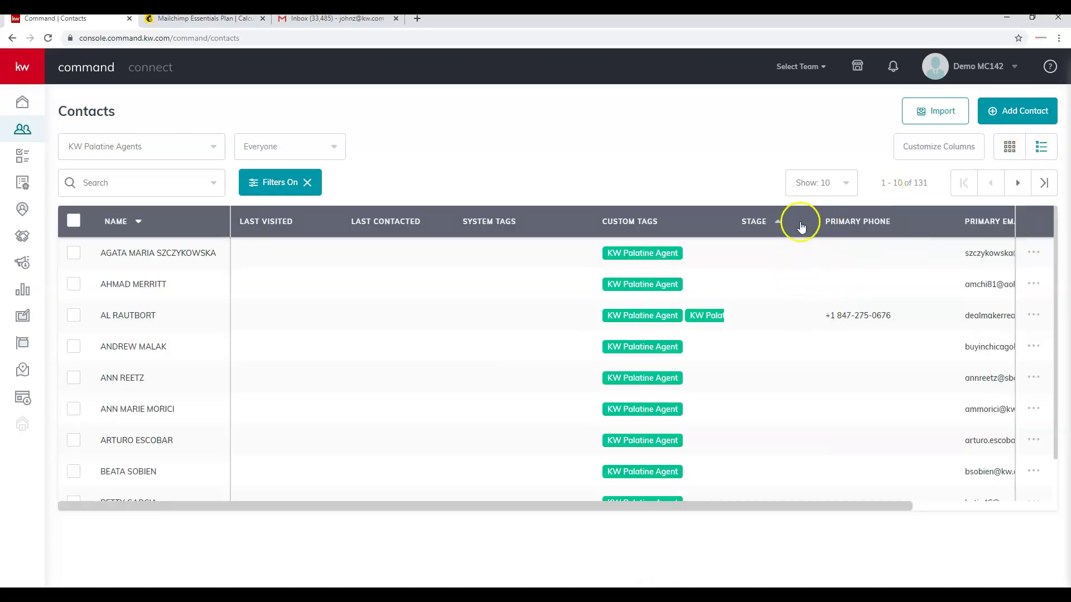
pyautogui.click(845, 184)
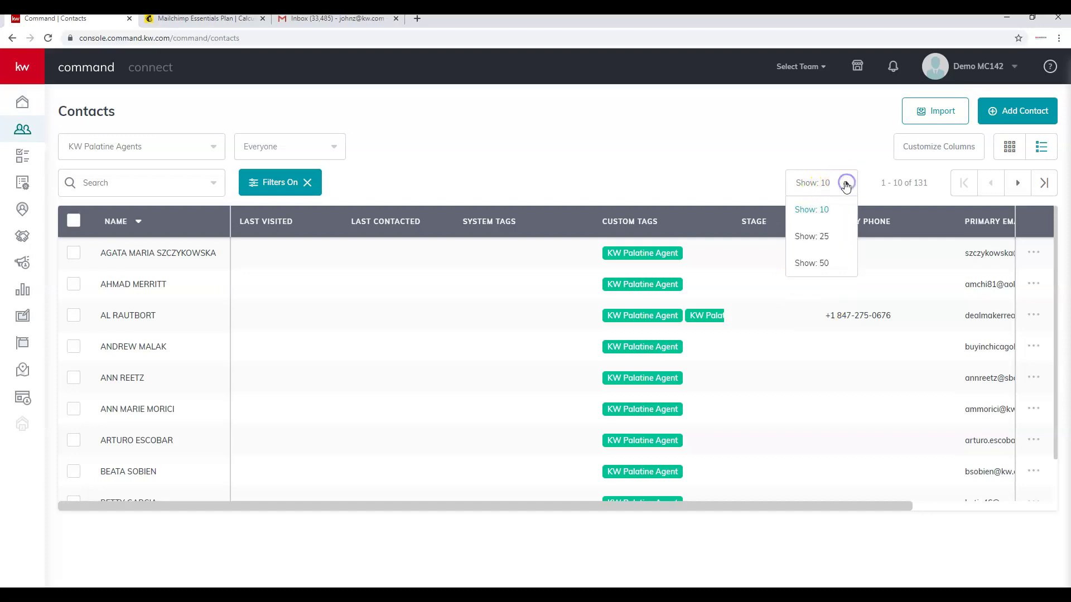
pyautogui.click(826, 264)
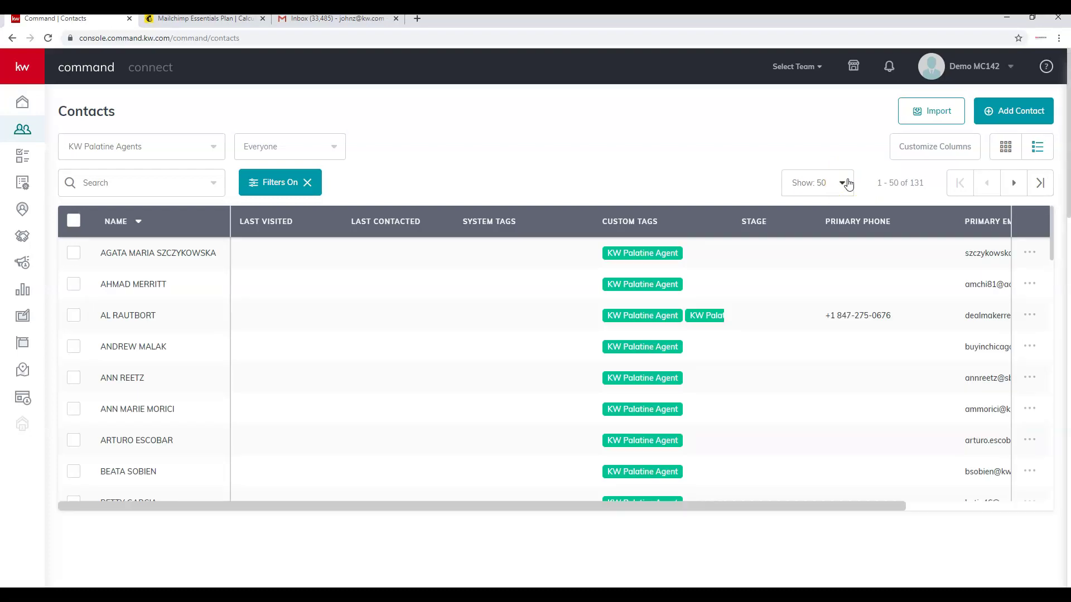
pyautogui.click(848, 184)
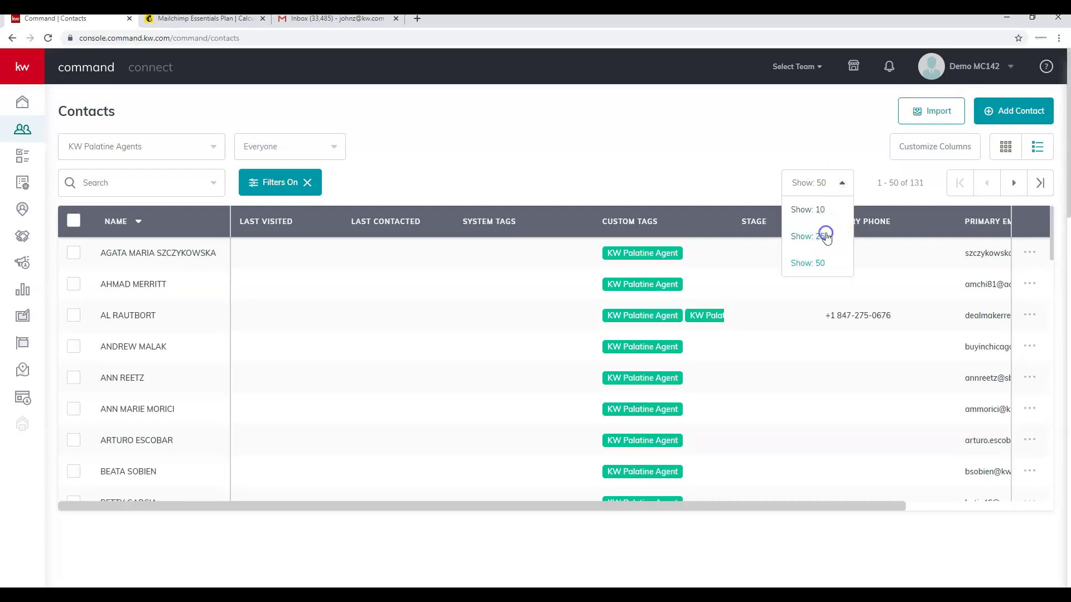
pyautogui.click(789, 237)
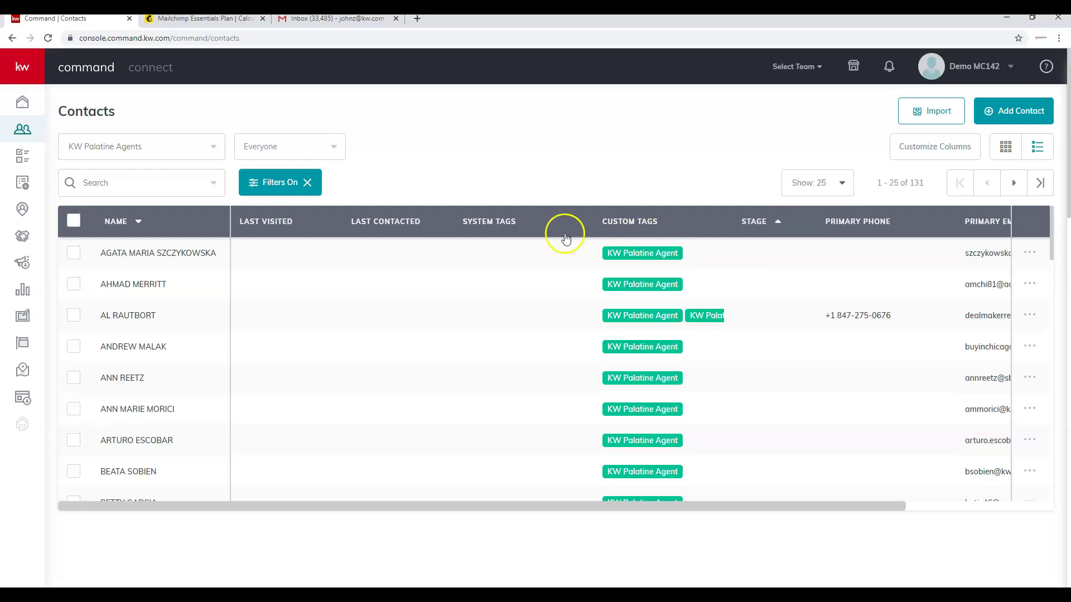
pyautogui.click(429, 217)
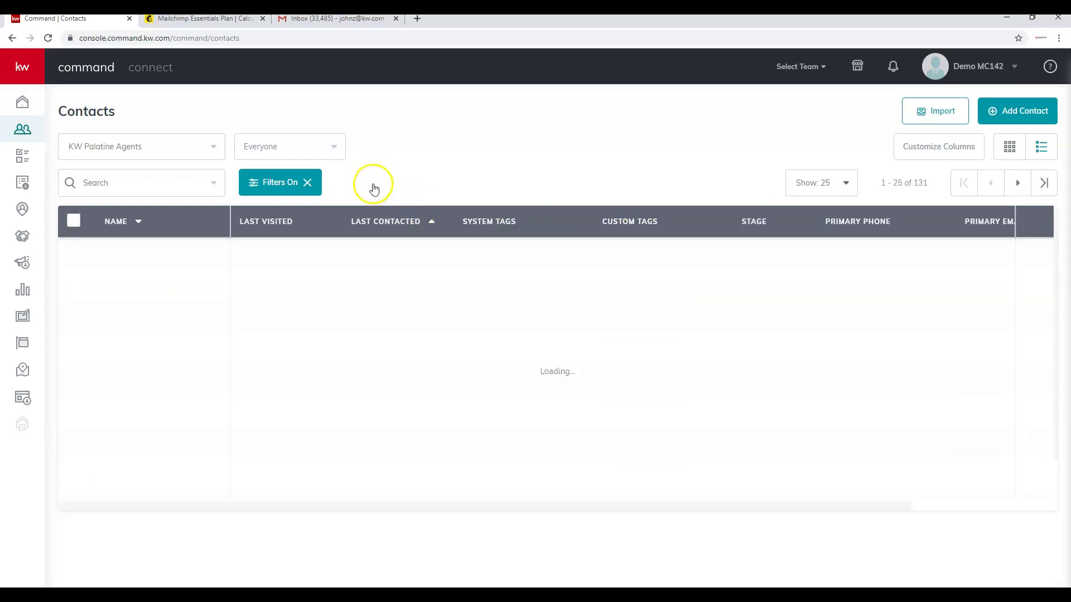
# Step: Select every contact on the page and browse the Select Bulk Action menu
pyautogui.click(73, 221)
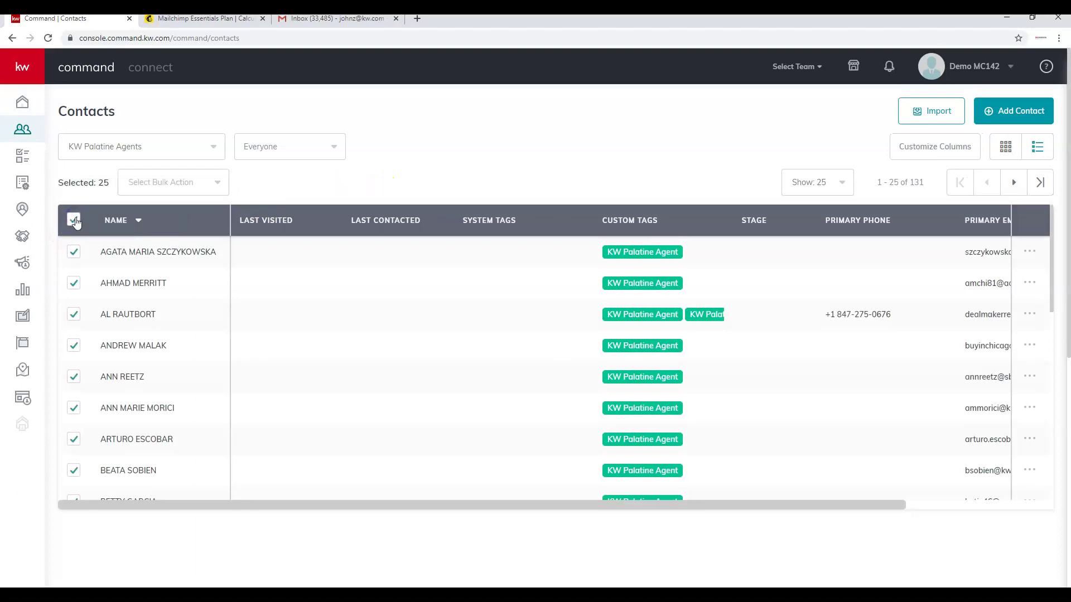
pyautogui.click(209, 183)
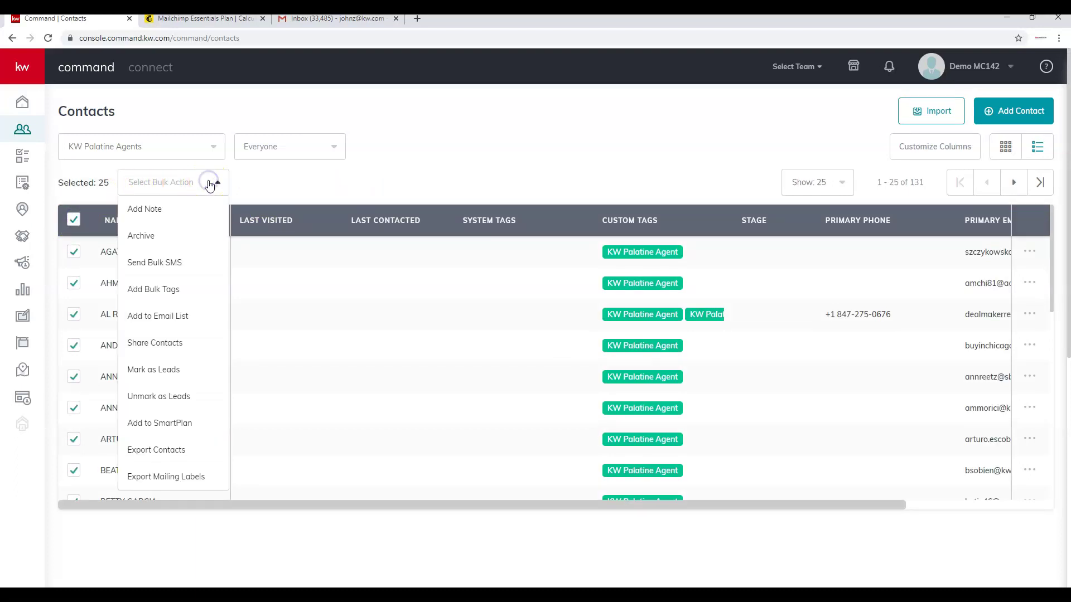
pyautogui.click(196, 214)
pyautogui.click(161, 243)
pyautogui.click(161, 267)
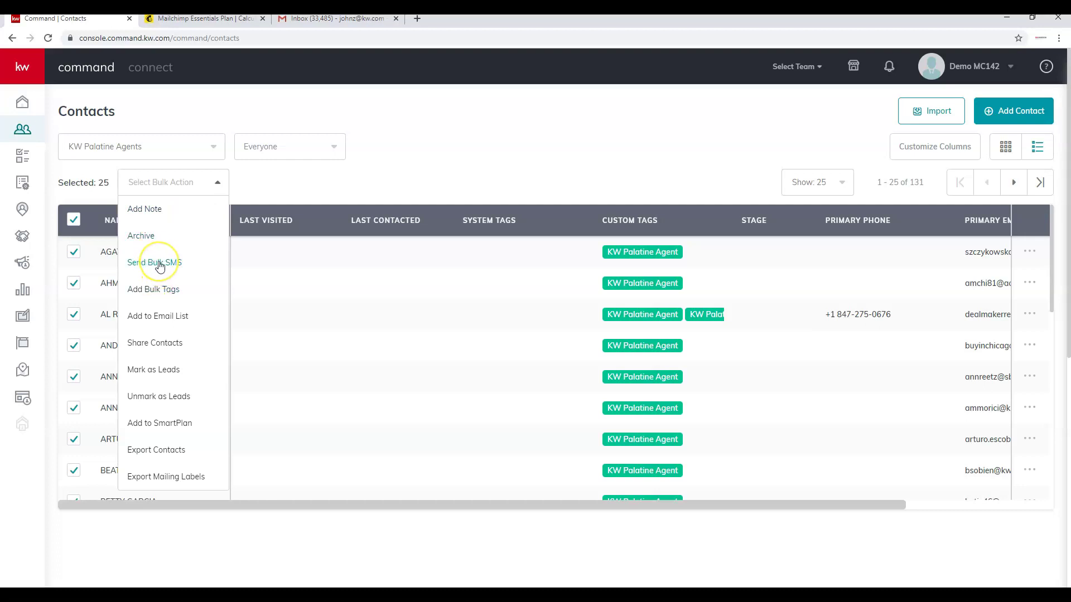
pyautogui.click(187, 268)
pyautogui.click(182, 351)
pyautogui.click(179, 349)
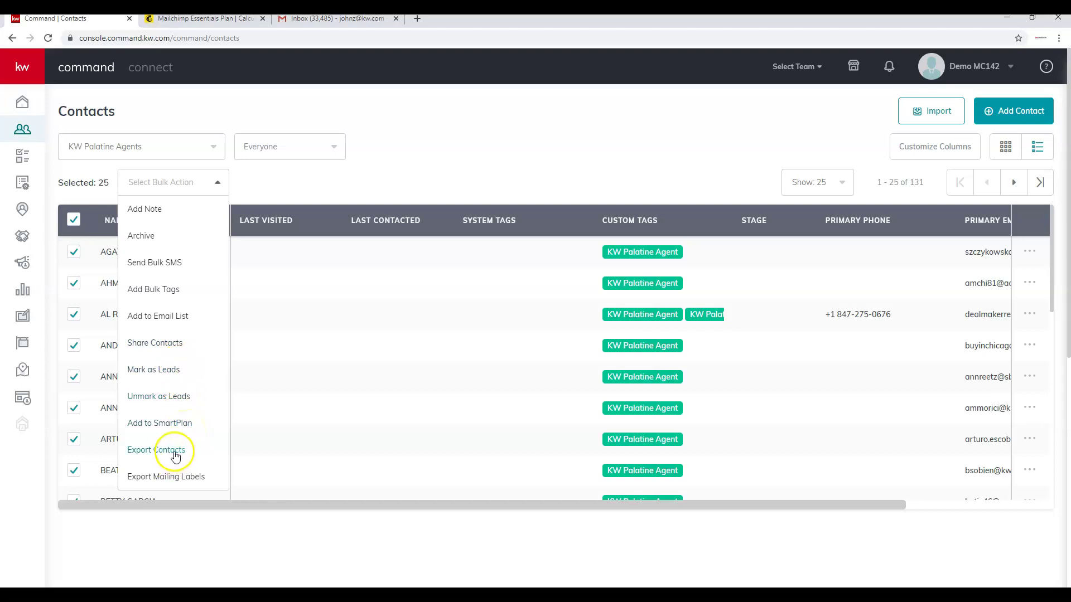
pyautogui.scroll(-1, 179, 455)
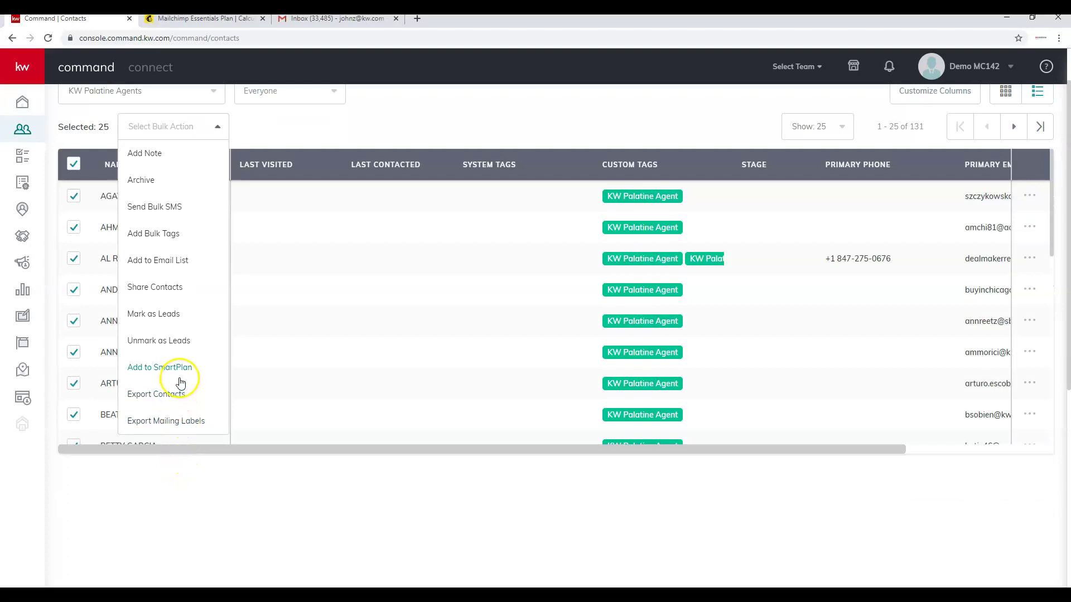
pyautogui.scroll(1, 181, 382)
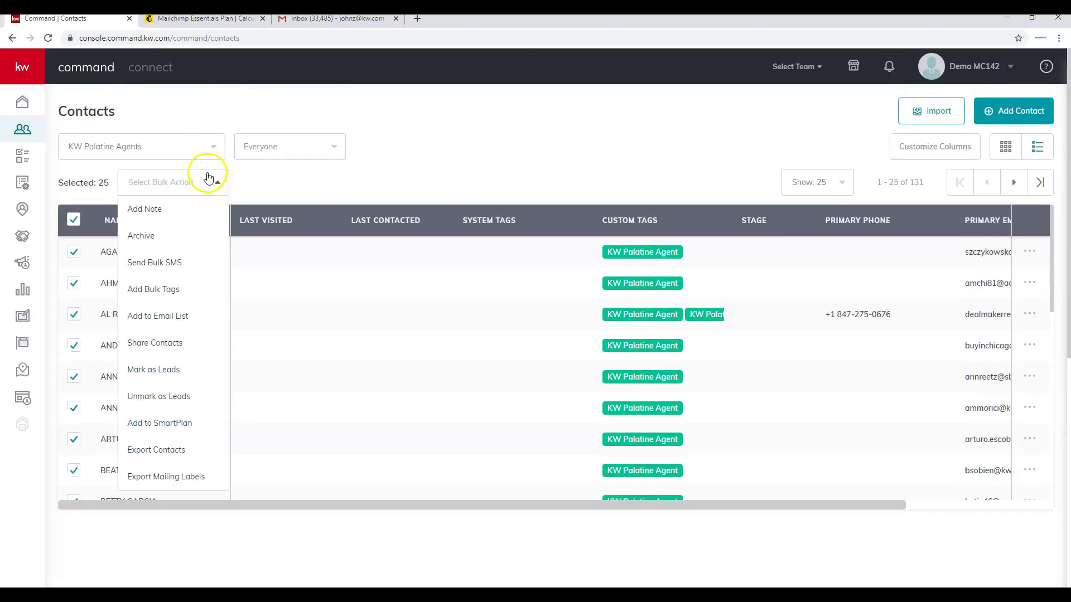
# Step: Deselect all, select only the first contact, and review its bulk actions
pyautogui.click(79, 219)
pyautogui.click(78, 220)
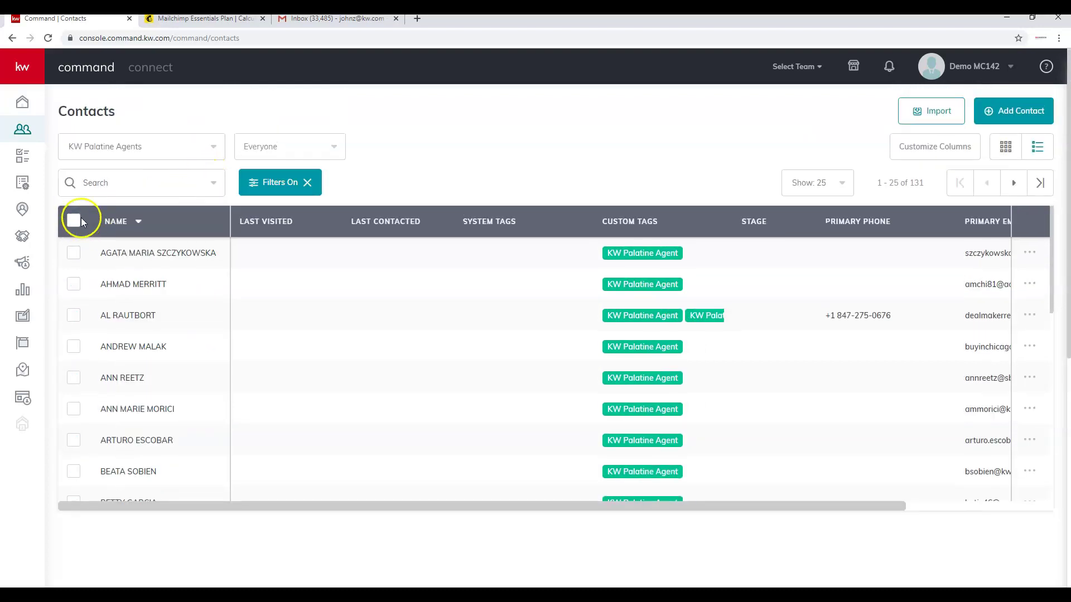
pyautogui.click(75, 253)
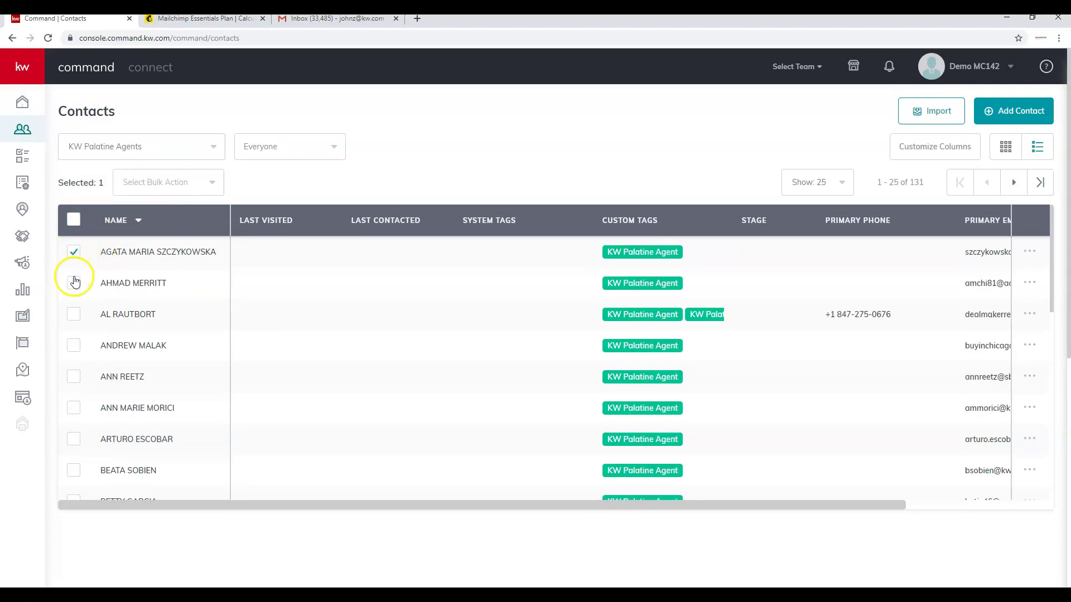
pyautogui.click(174, 185)
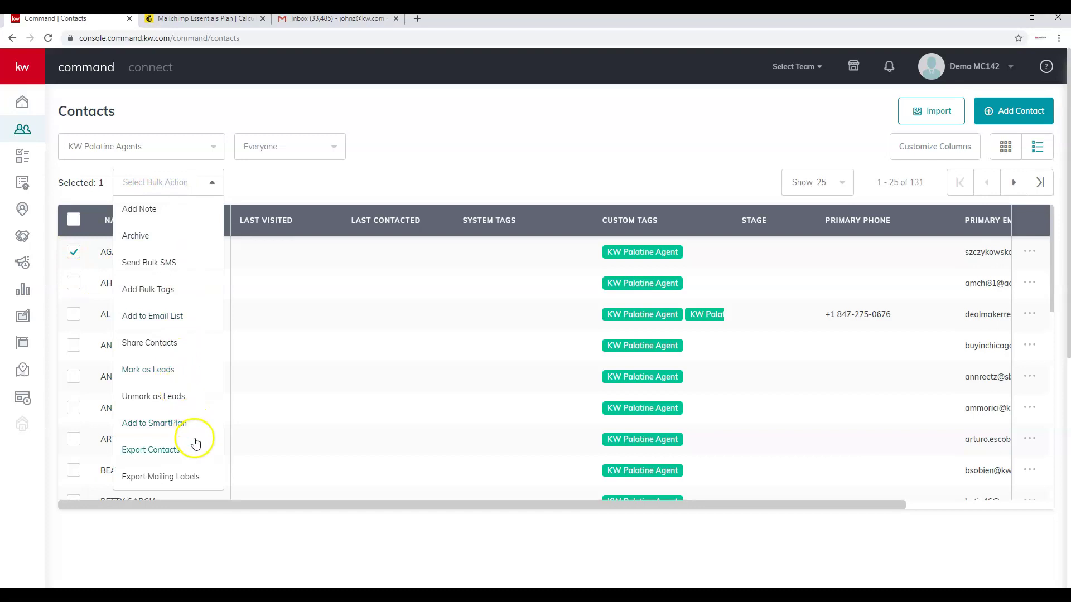
pyautogui.scroll(-1, 194, 435)
pyautogui.scroll(1, 265, 421)
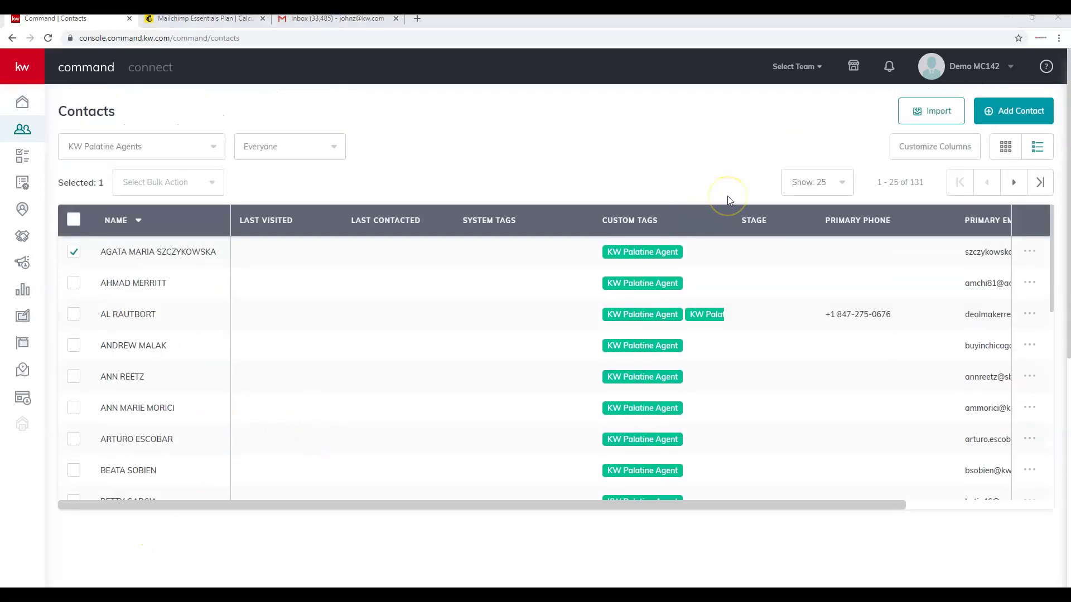
pyautogui.click(1017, 114)
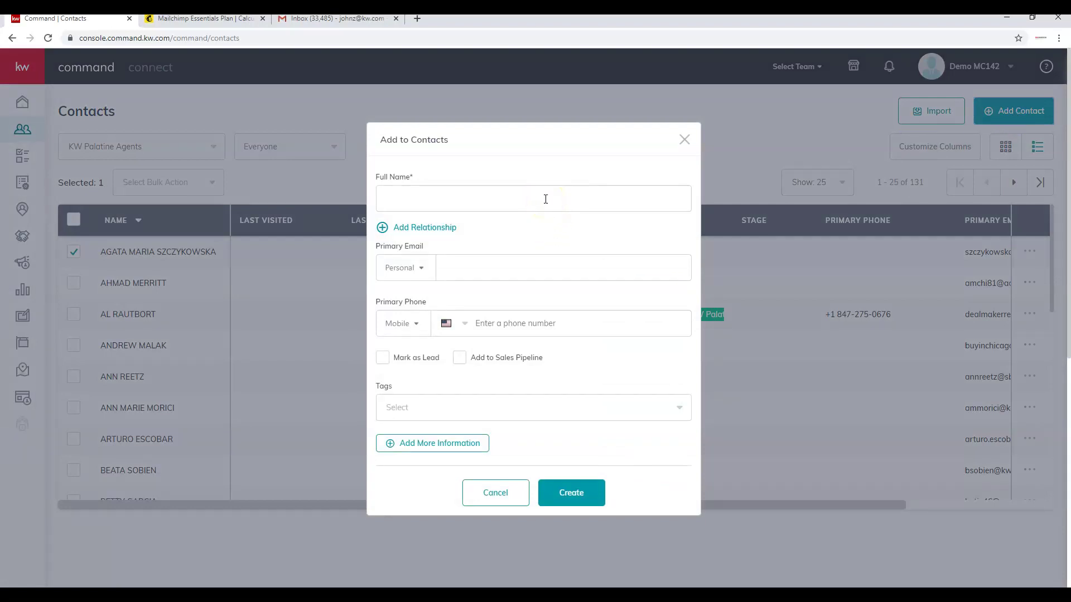
# Step: Cancel the new contact form, view the first contact's detail page, then return to Contacts
pyautogui.click(546, 199)
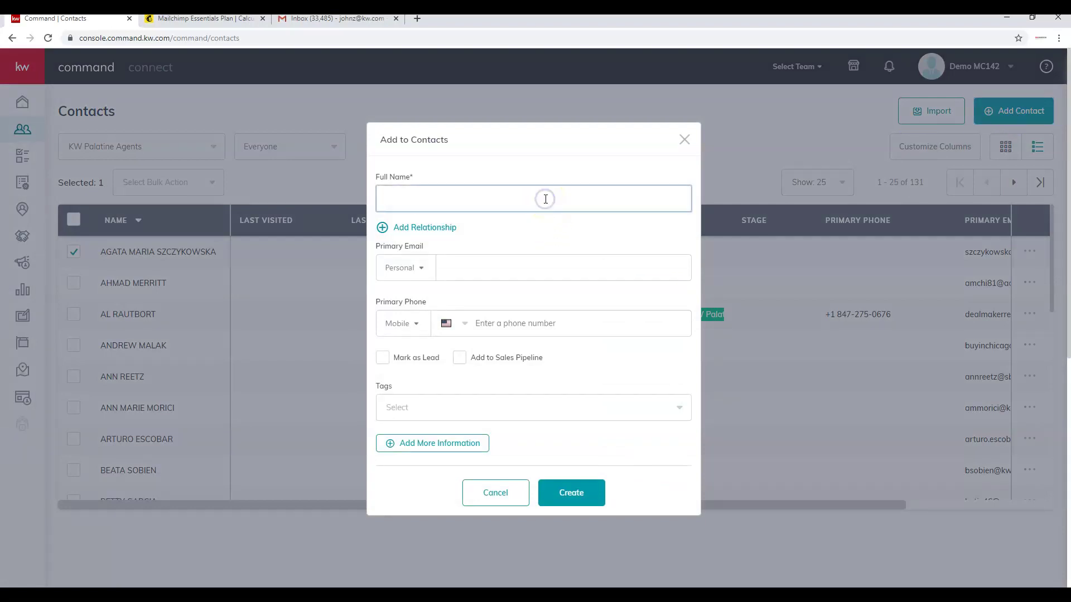
pyautogui.click(684, 140)
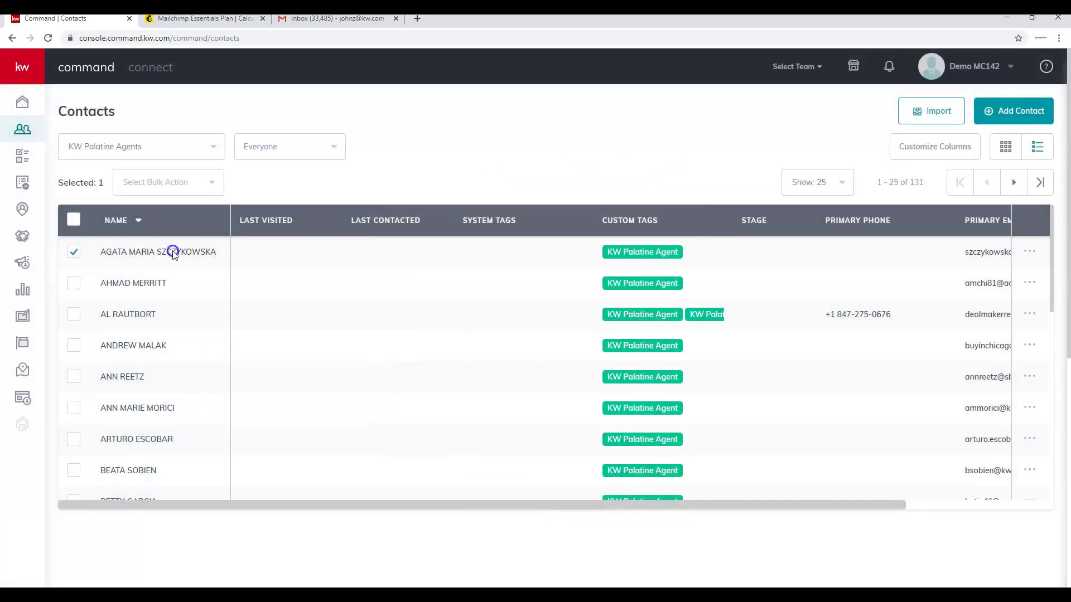
pyautogui.click(175, 254)
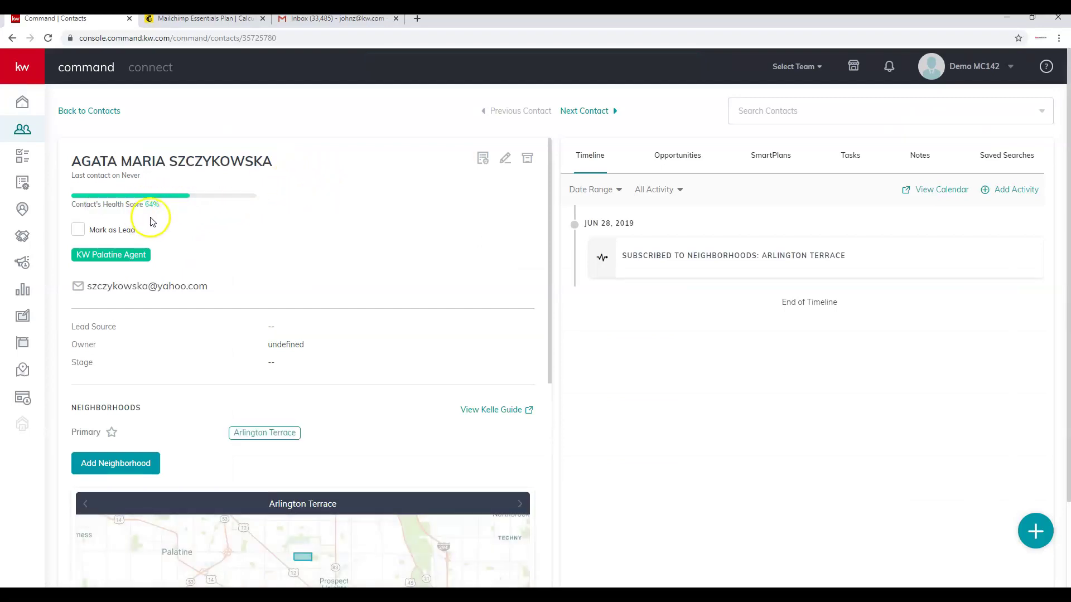
pyautogui.click(99, 113)
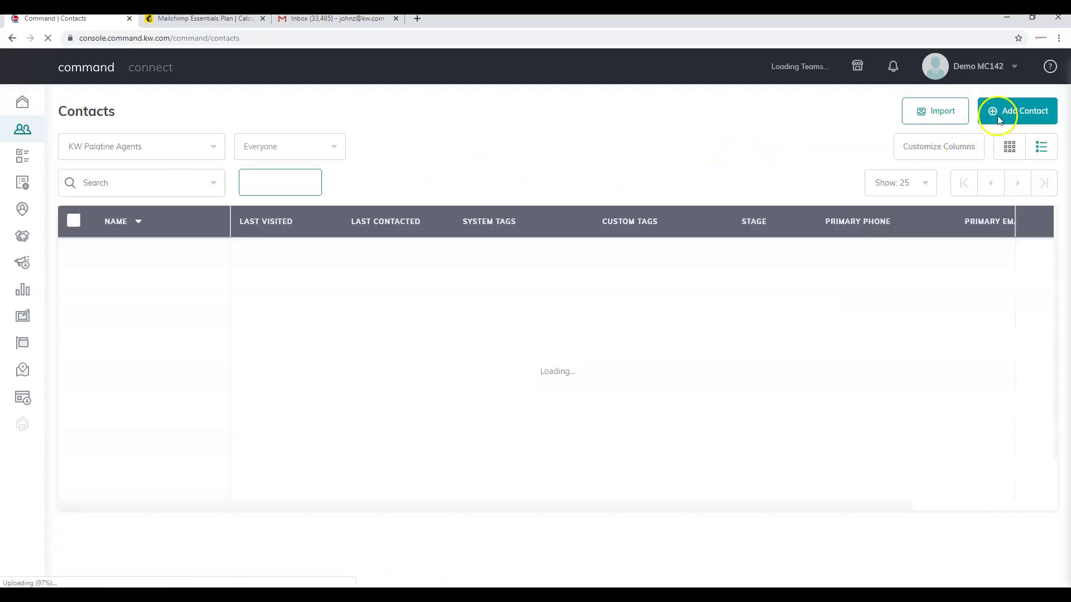
pyautogui.click(998, 118)
pyautogui.click(1009, 114)
pyautogui.click(980, 108)
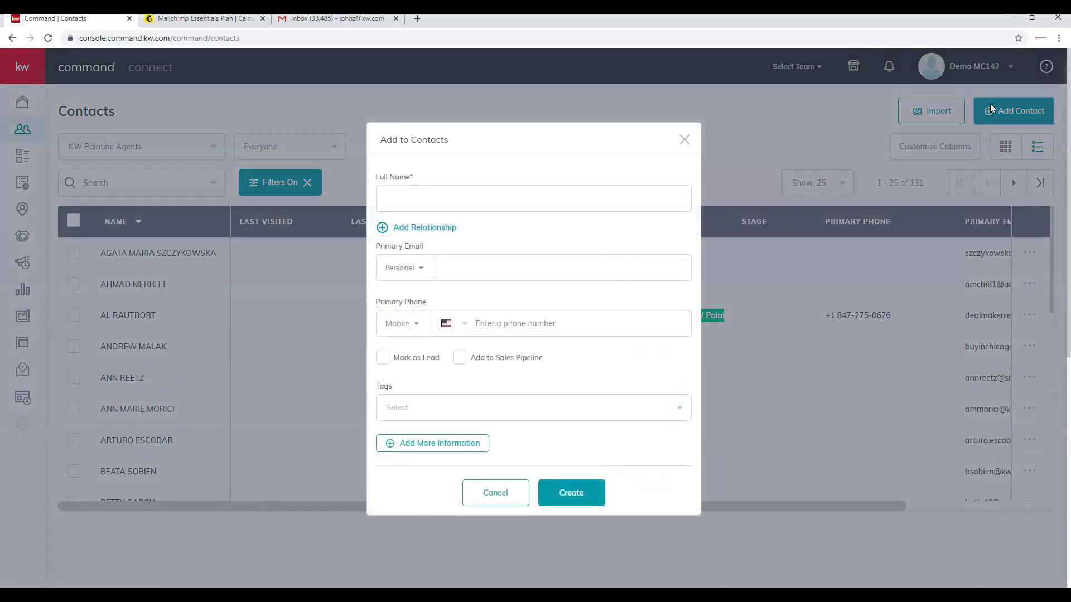
# Step: Enter the full name '*test Contact' and a personal e-mail address
pyautogui.click(492, 202)
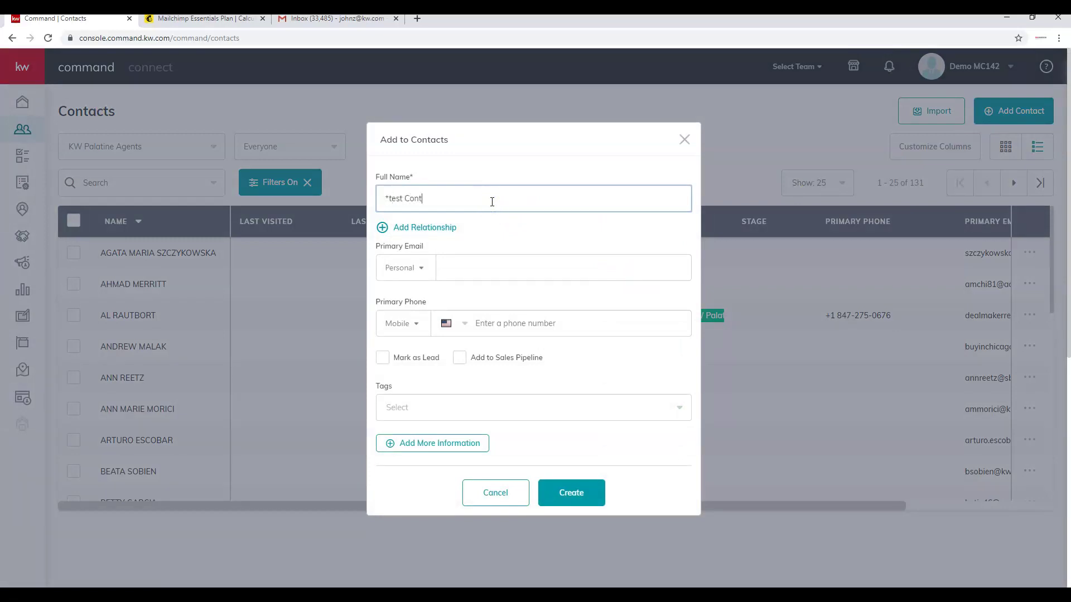
pyautogui.click(476, 265)
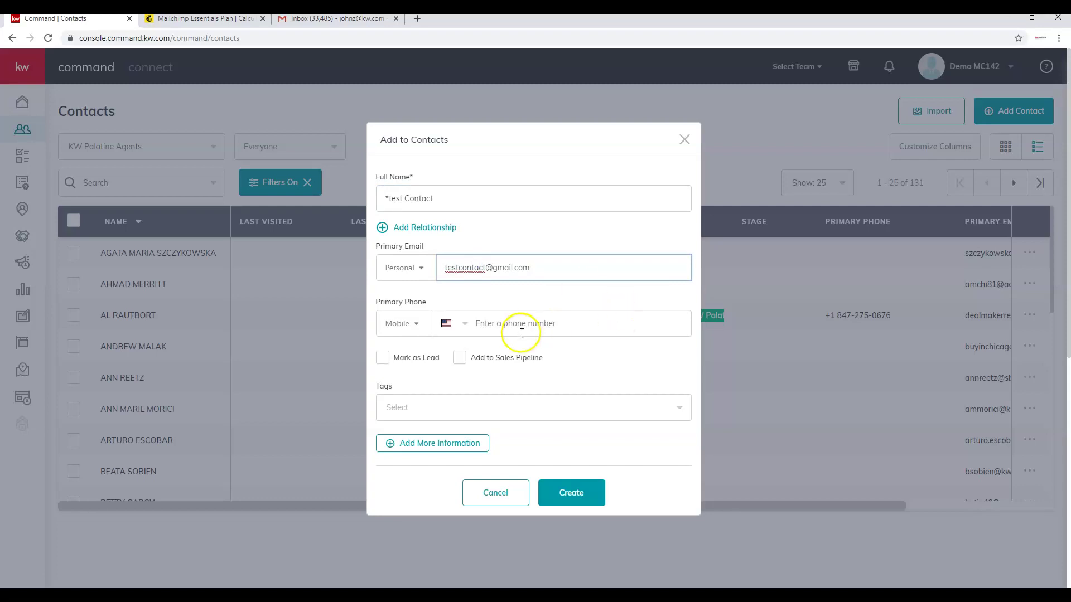
pyautogui.scroll(-1, 516, 335)
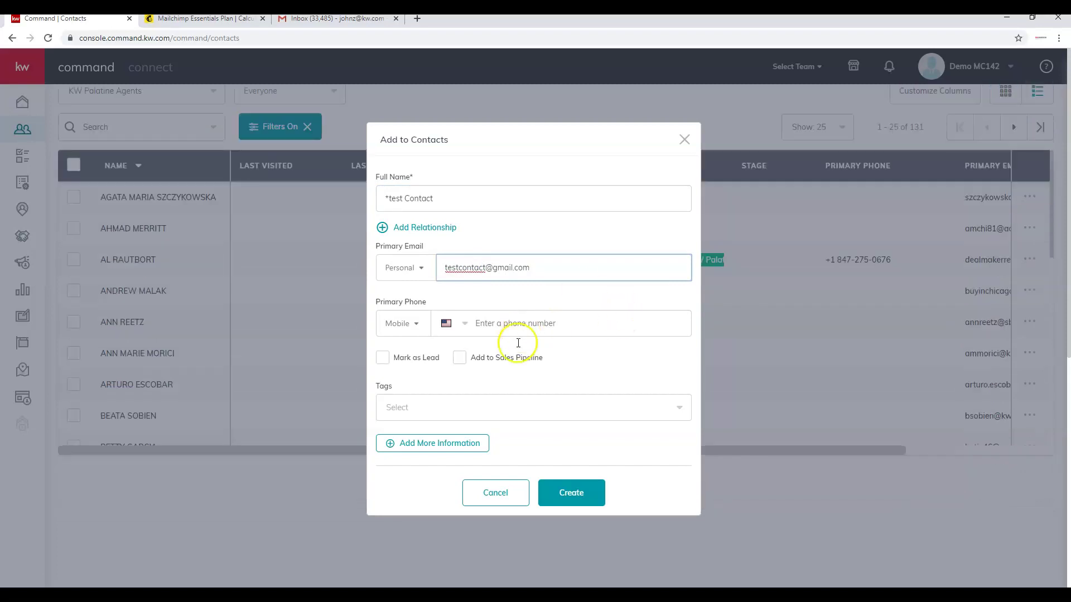
# Step: Browse the contact tags without choosing one and expand Additional Contact Information
pyautogui.click(490, 408)
pyautogui.scroll(-1, 490, 407)
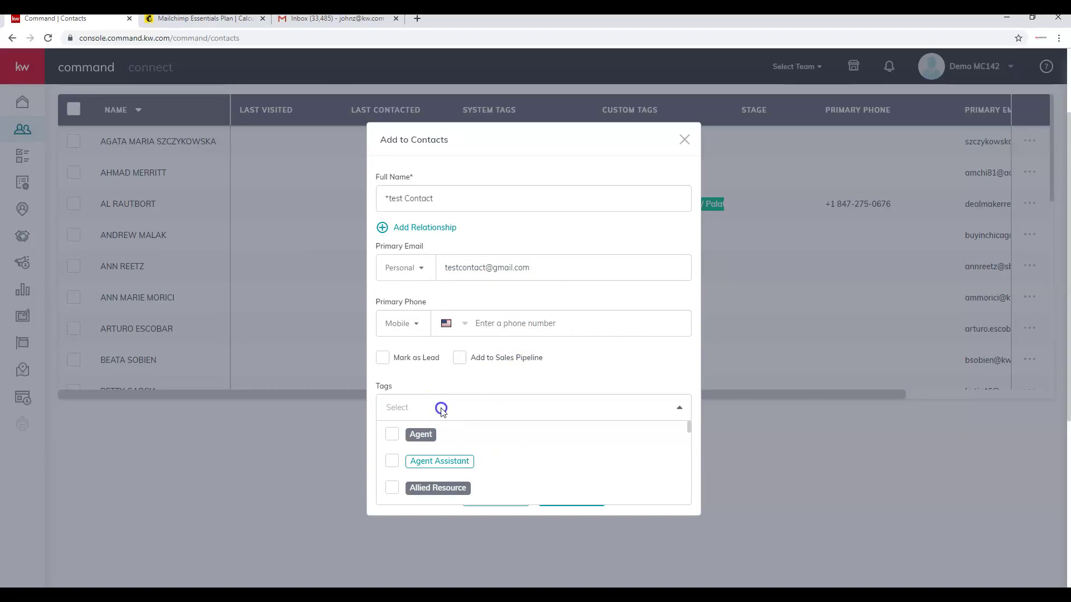
pyautogui.click(433, 416)
pyautogui.click(619, 417)
pyautogui.click(679, 413)
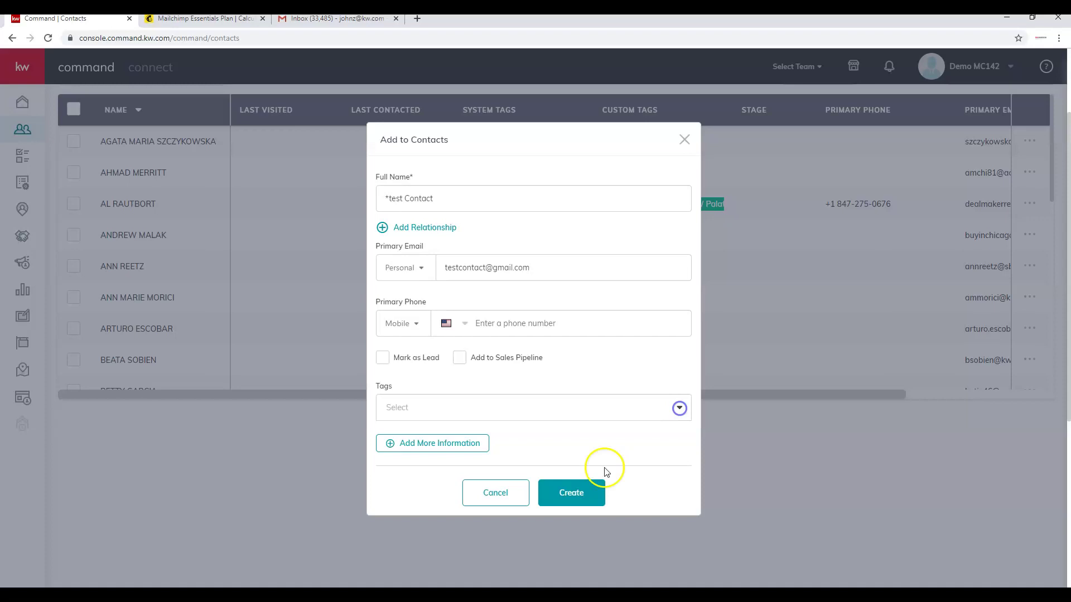
pyautogui.click(471, 443)
pyautogui.click(471, 418)
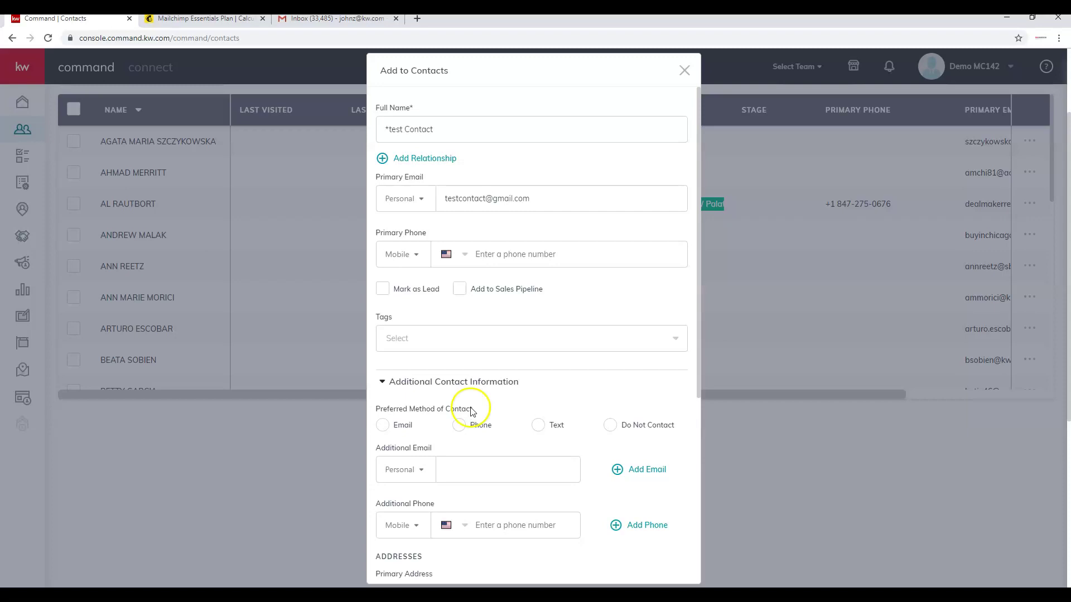
# Step: Enter '800 E.' as the street address and pick the matching Palatine, IL suggestion
pyautogui.scroll(-3, 471, 411)
pyautogui.click(478, 442)
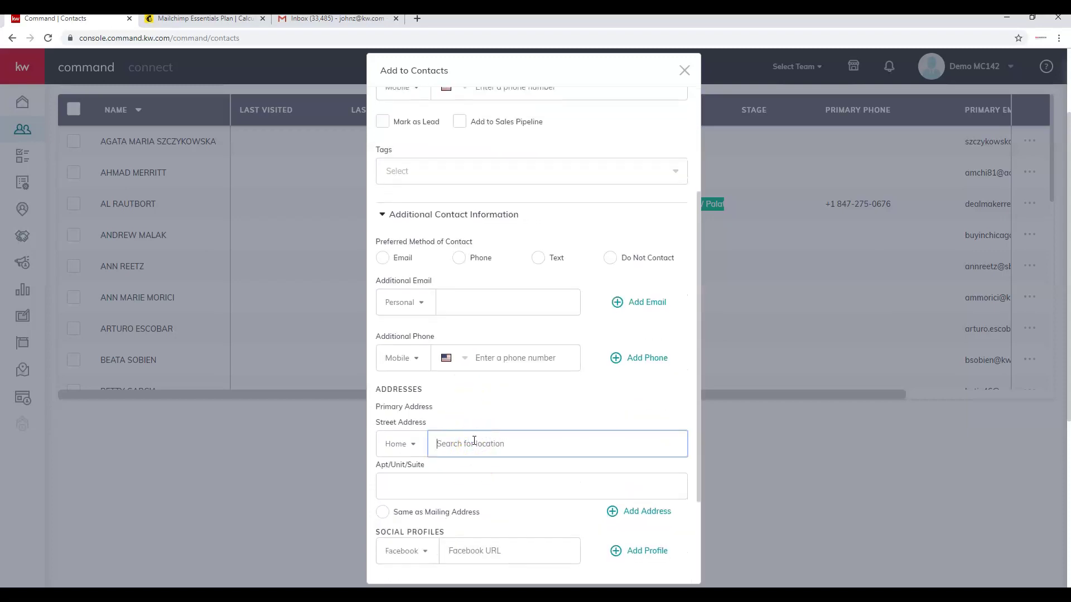
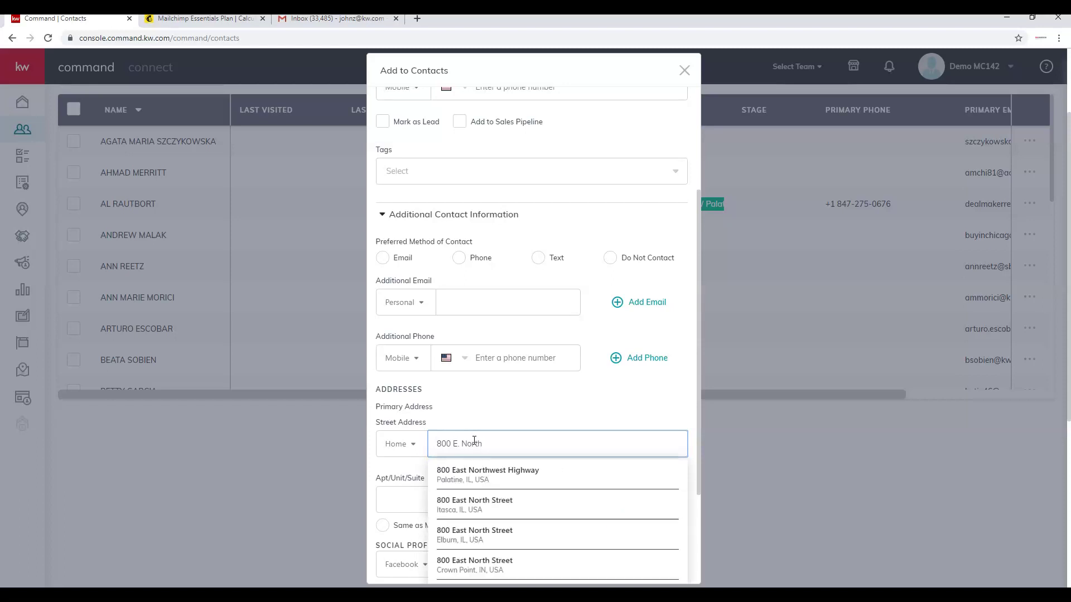
pyautogui.click(524, 474)
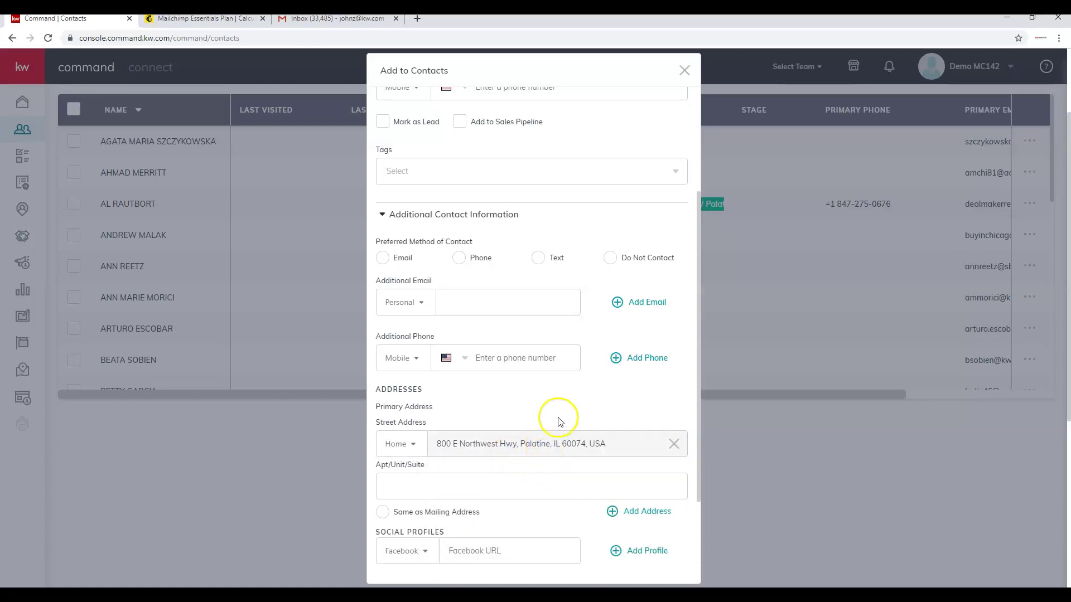
# Step: Browse the Social Profiles network list, leaving the profile URL empty
pyautogui.scroll(-2, 656, 413)
pyautogui.scroll(-4, 654, 412)
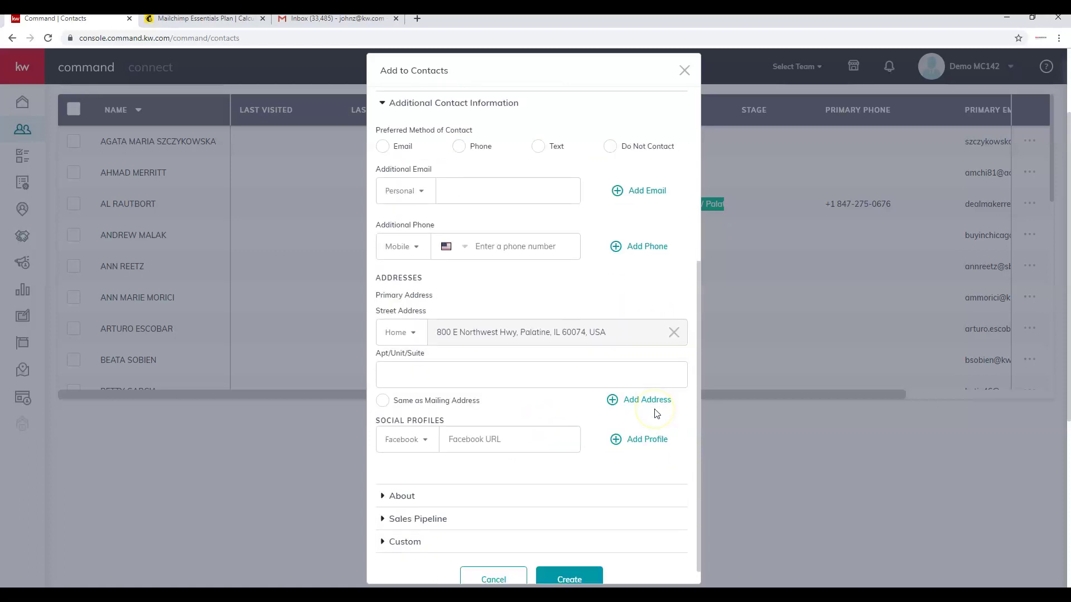
pyautogui.click(514, 420)
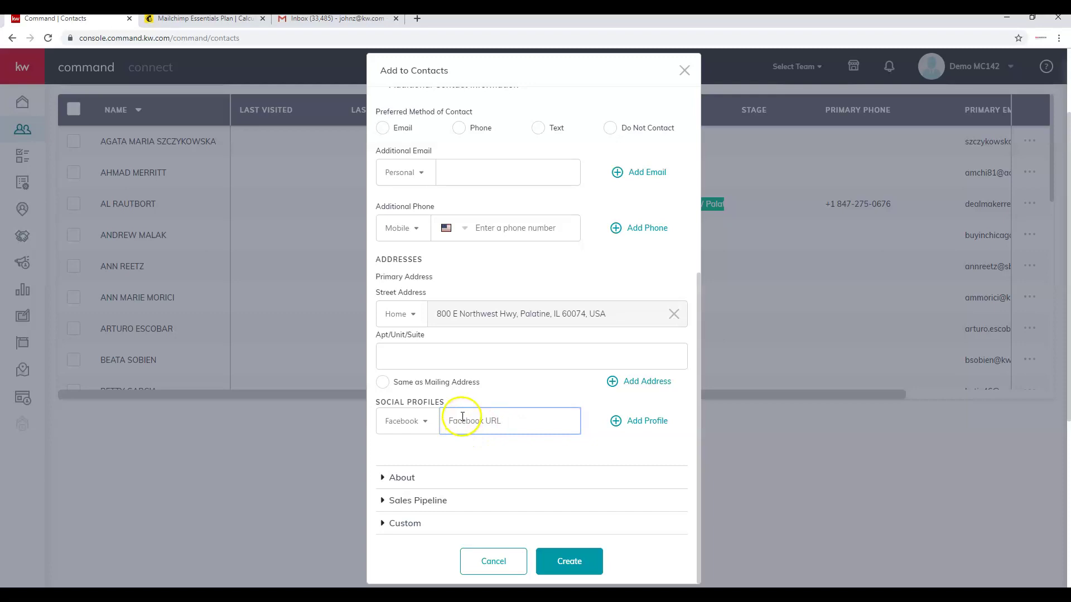
pyautogui.click(484, 418)
pyautogui.click(430, 423)
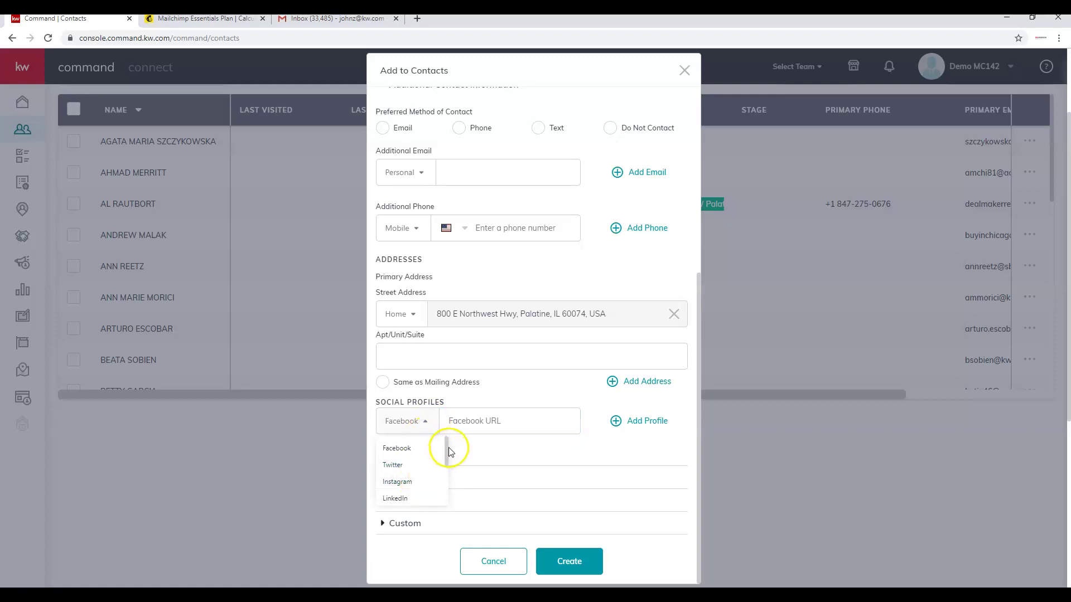
pyautogui.doubleClick(444, 463)
pyautogui.click(418, 427)
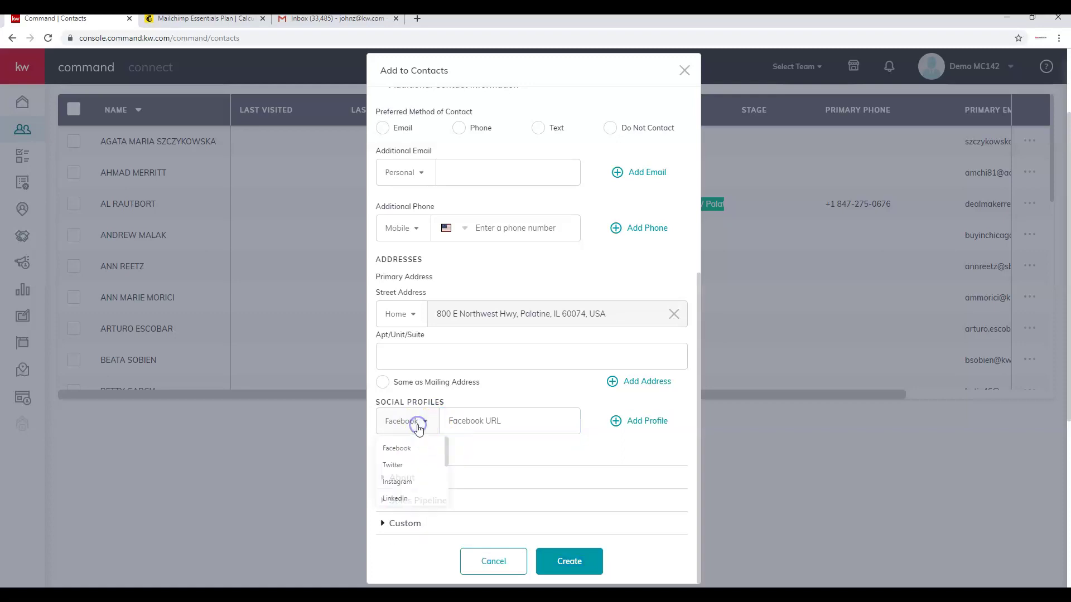
pyautogui.click(420, 428)
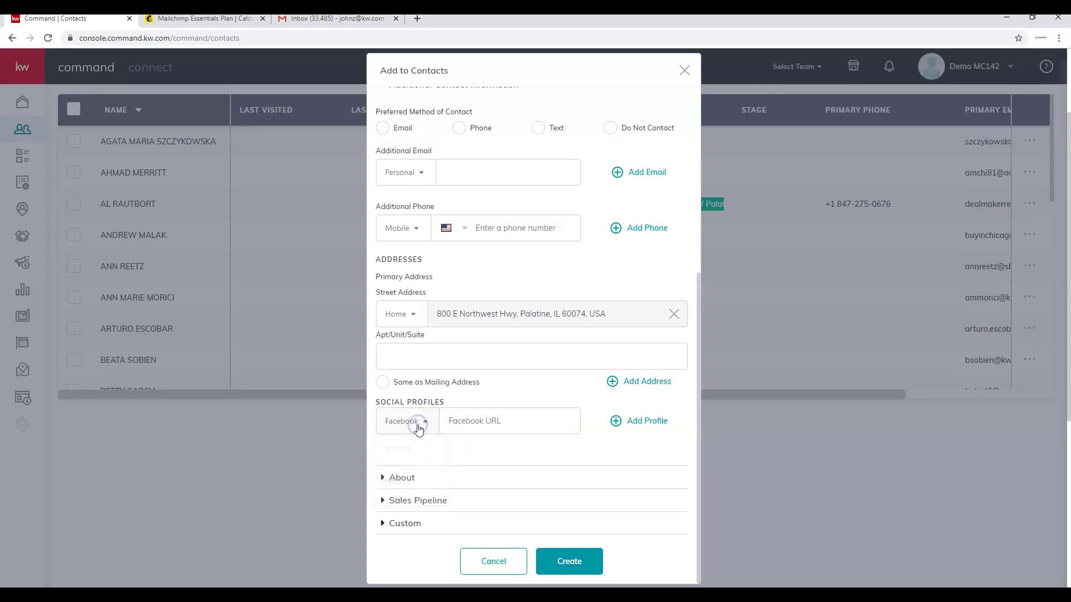
# Step: Expand About and highlight the Birthday and Home Anniversary fields
pyautogui.click(412, 478)
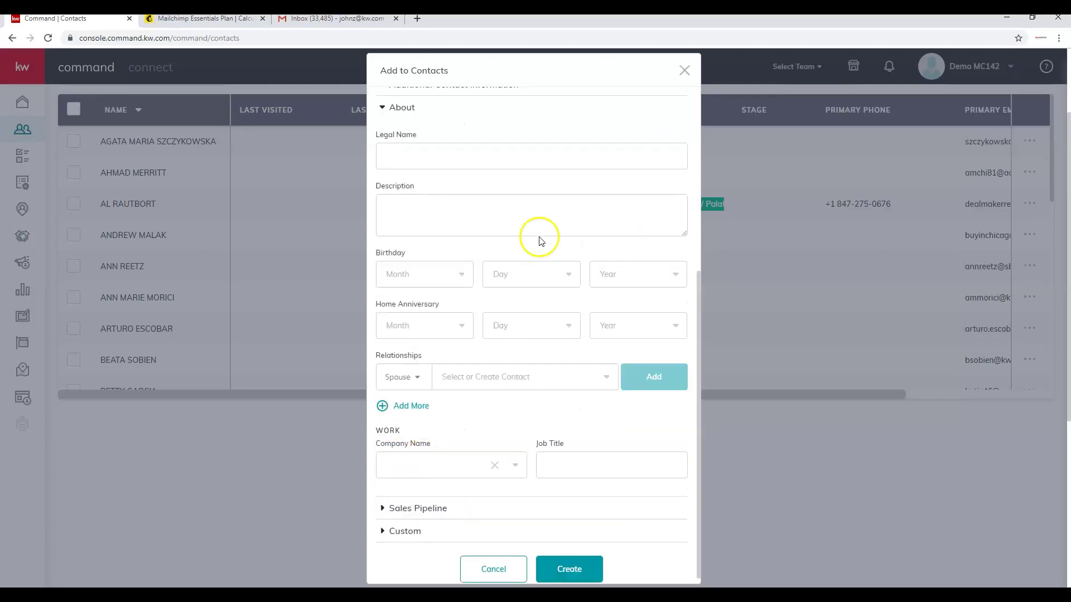
pyautogui.moveTo(420, 255); pyautogui.dragTo(382, 257)
pyautogui.moveTo(440, 305); pyautogui.dragTo(382, 305)
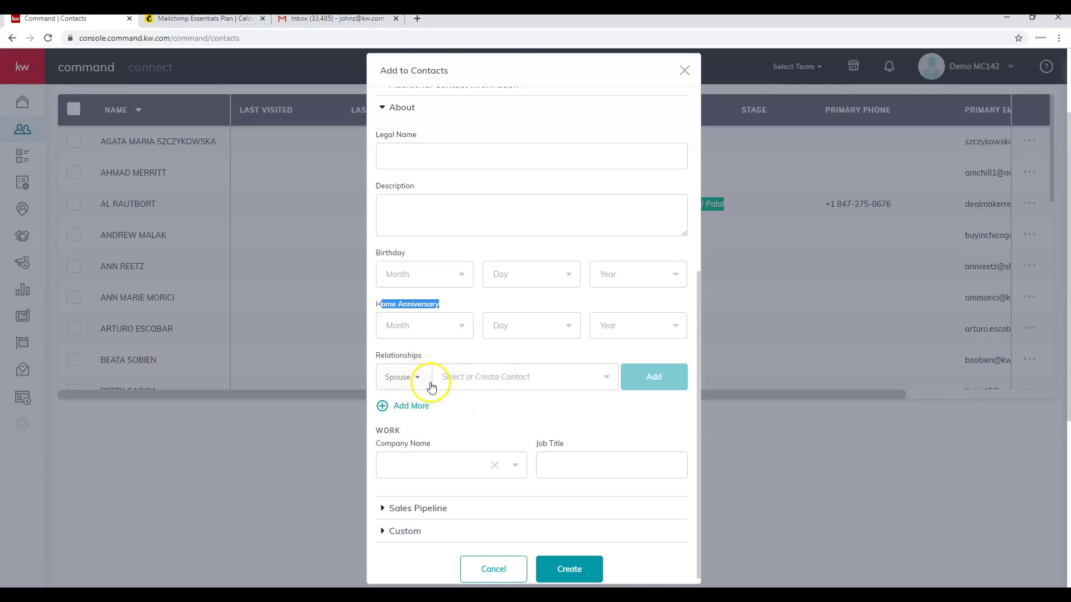
# Step: Search 'ann re' as a related contact, then clear it without linking anyone
pyautogui.click(496, 384)
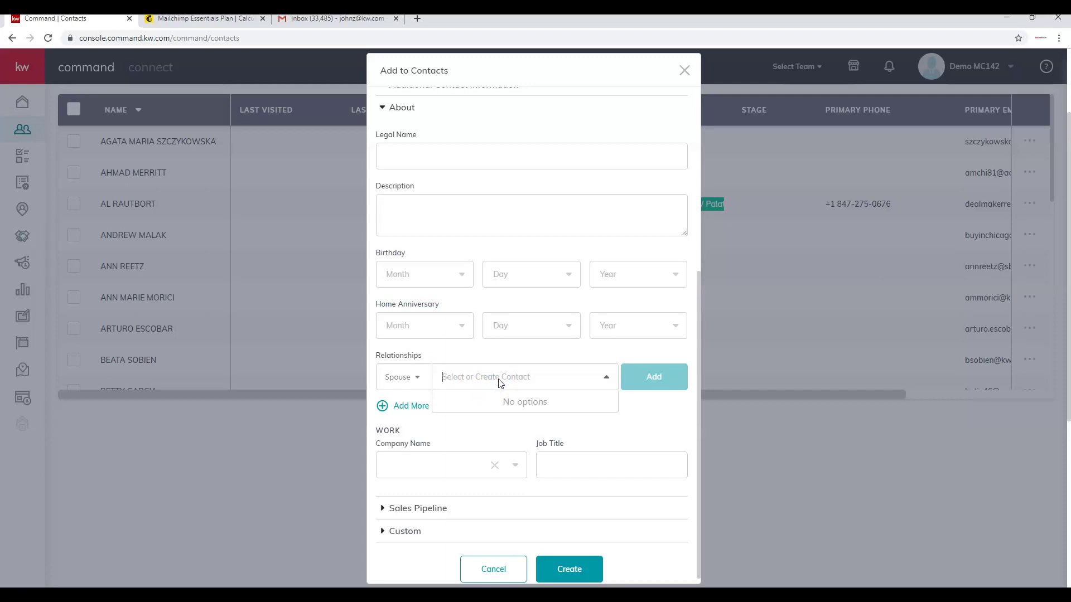
pyautogui.write('ann re')
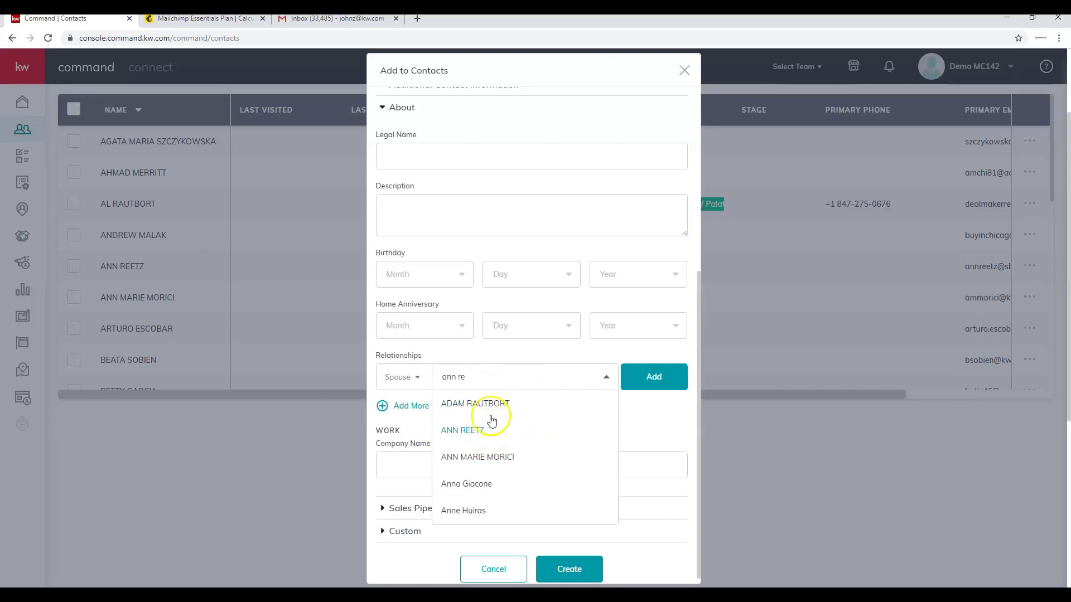
pyautogui.click(664, 440)
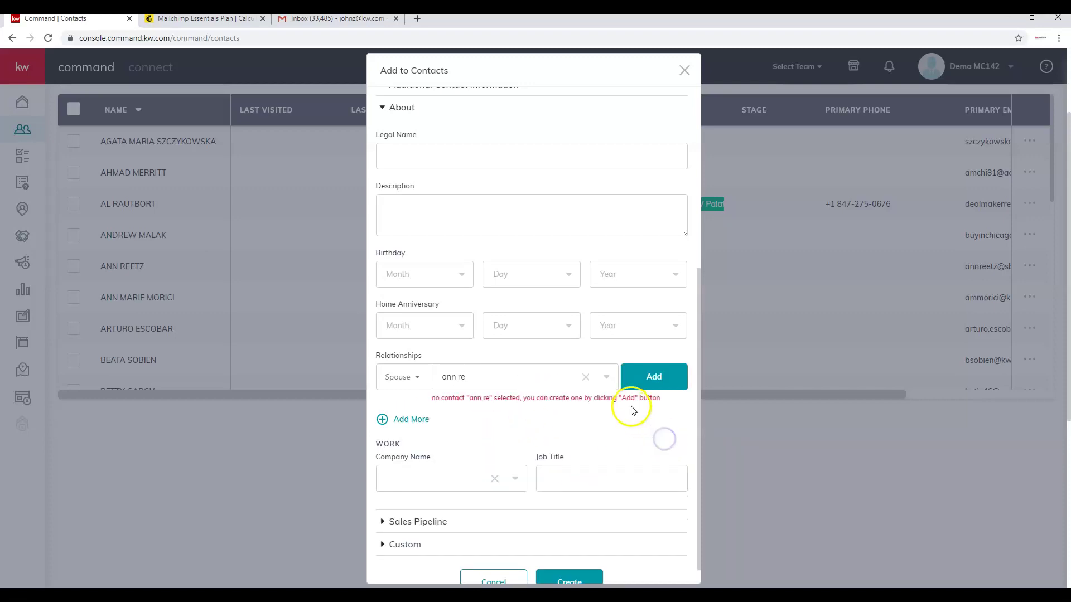
pyautogui.click(537, 373)
pyautogui.click(588, 378)
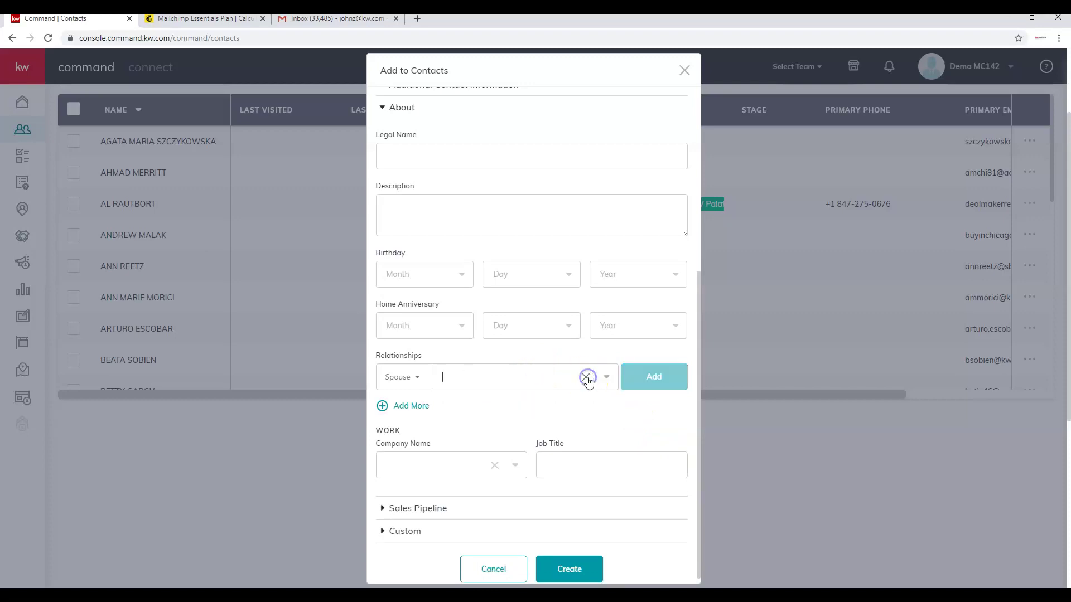
# Step: Review the Spouse relationship types and add a second relationship row
pyautogui.click(420, 381)
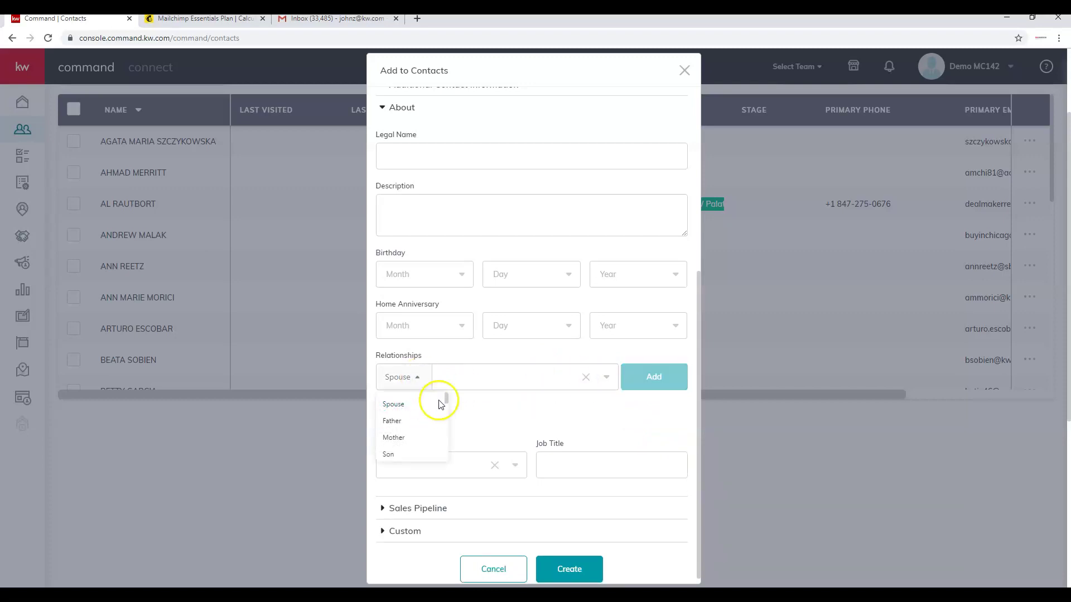
pyautogui.doubleClick(443, 427)
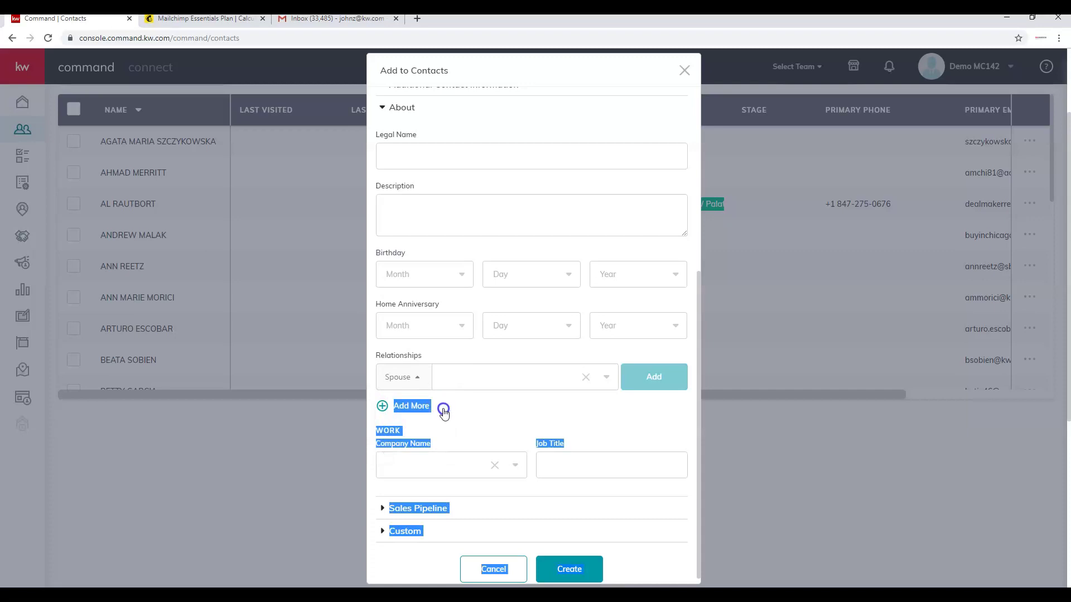
pyautogui.click(414, 376)
pyautogui.scroll(-2, 443, 410)
pyautogui.moveTo(443, 410); pyautogui.dragTo(440, 443)
pyautogui.click(468, 398)
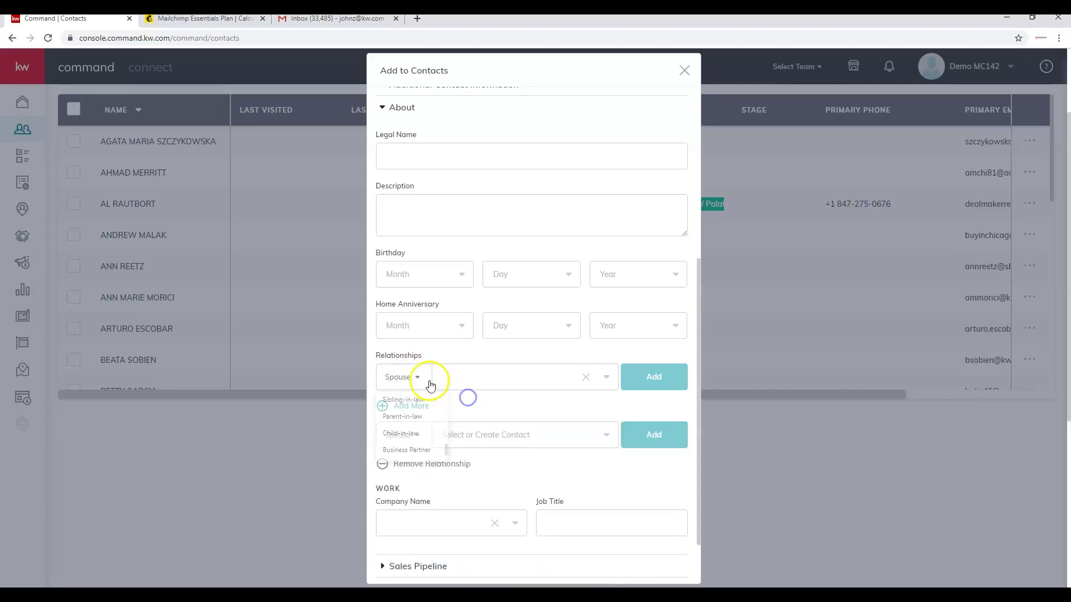
pyautogui.scroll(-2, 444, 441)
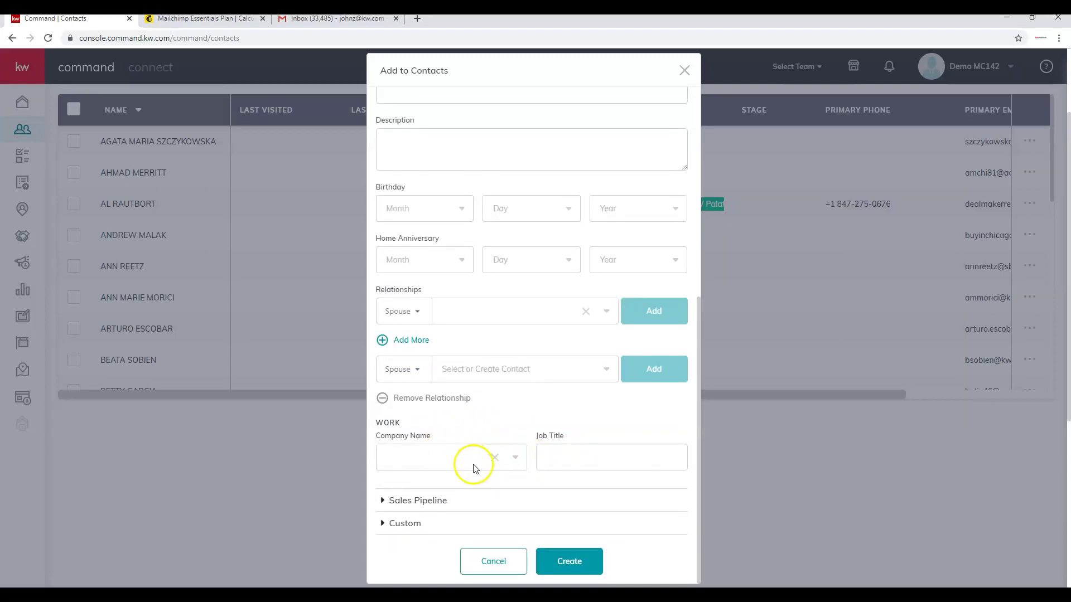
# Step: Set the company to Keller Williams Palatine, browsing the company name list
pyautogui.click(454, 462)
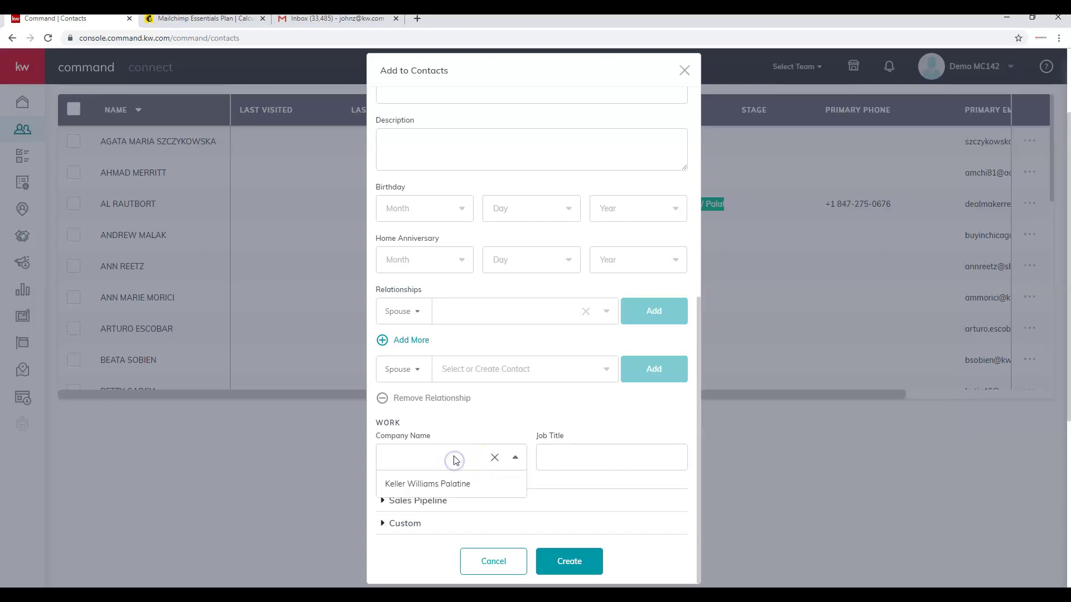
pyautogui.click(448, 486)
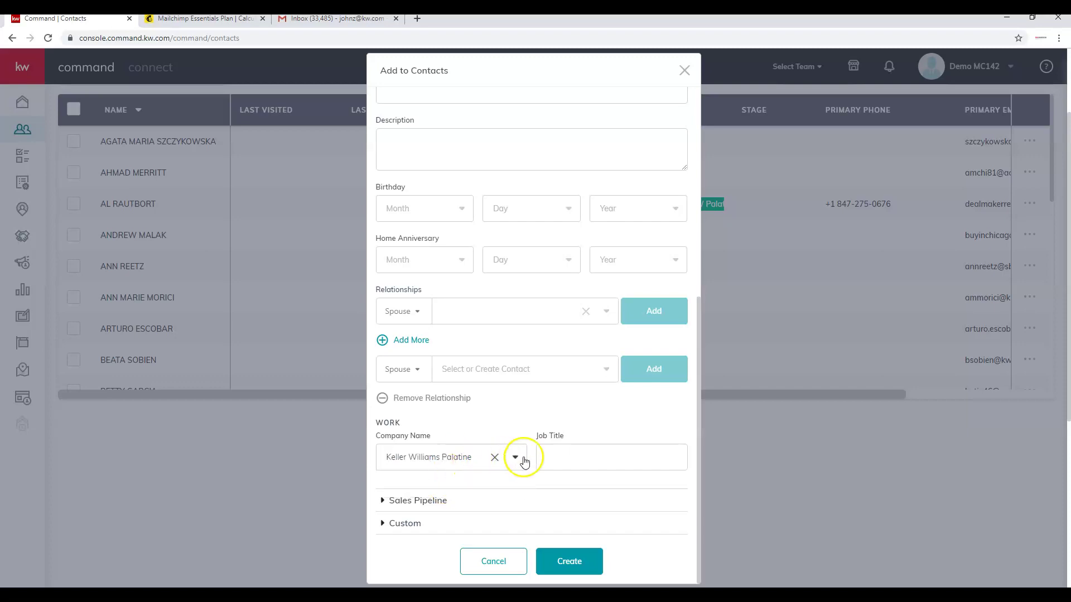
pyautogui.click(469, 459)
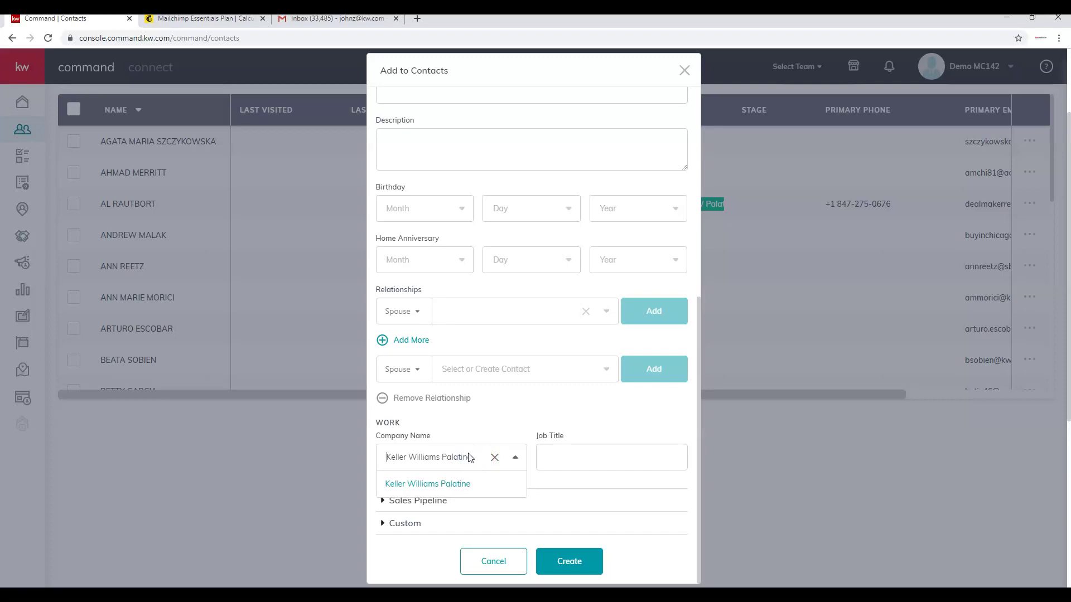
pyautogui.click(492, 456)
pyautogui.click(494, 457)
pyautogui.click(493, 459)
pyautogui.write('etw')
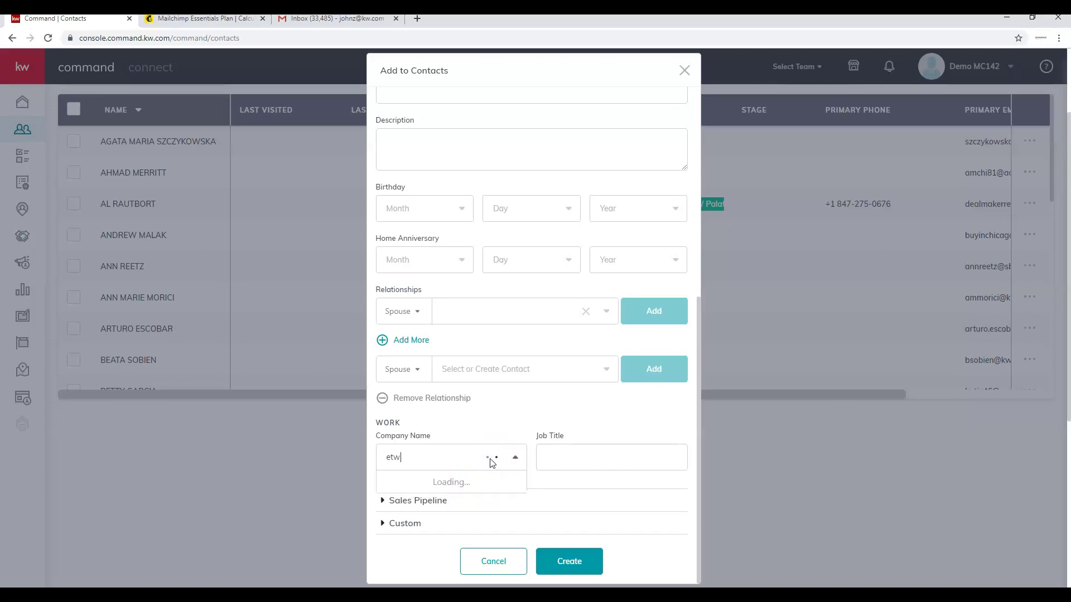
pyautogui.press('BackSpace')
pyautogui.press('BackSpace')
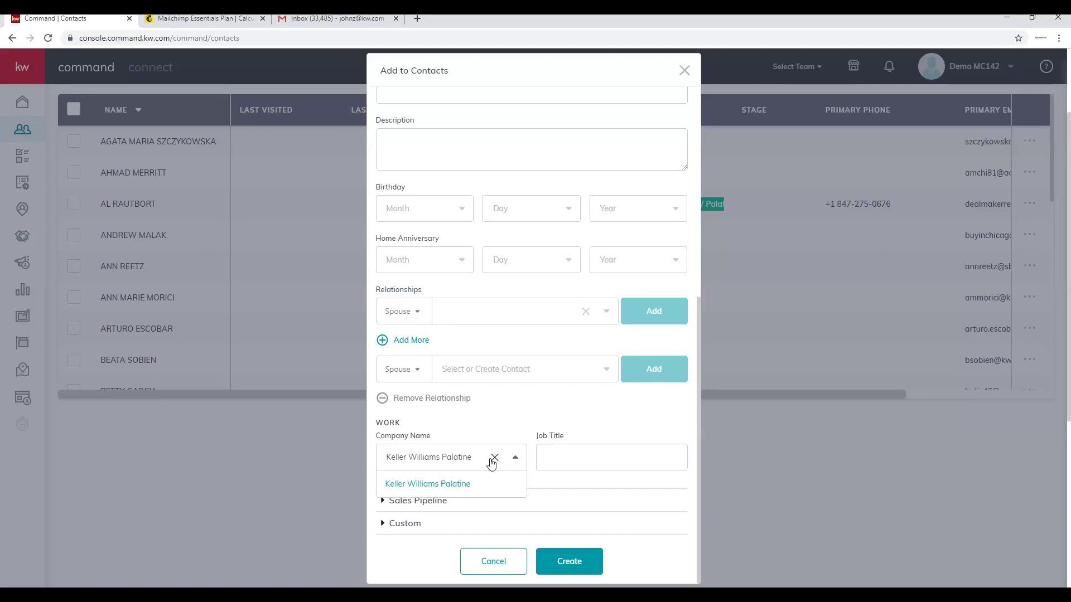
pyautogui.write('KWRI')
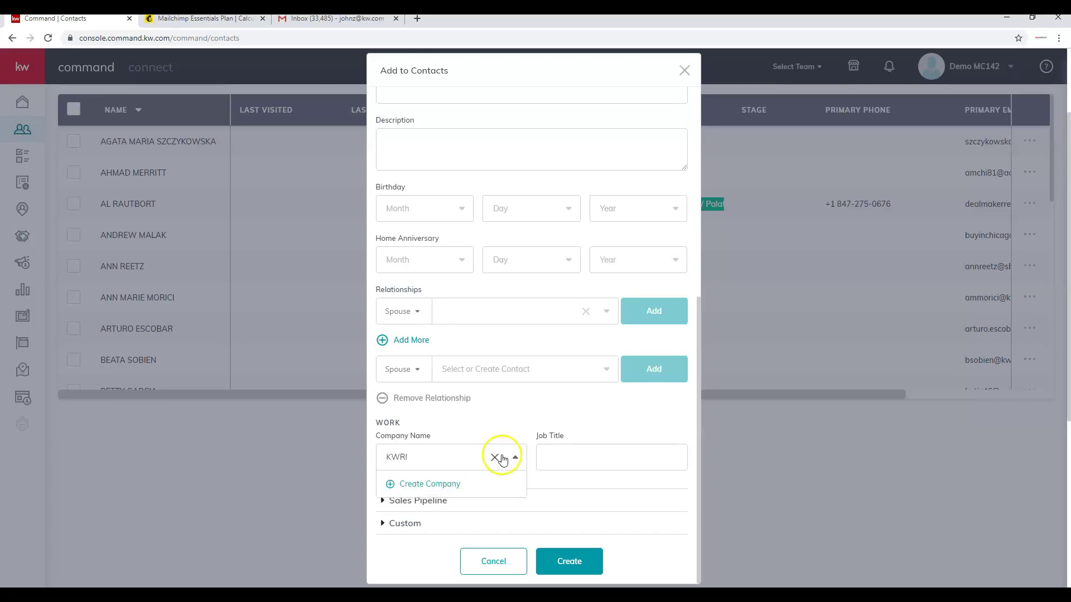
# Step: Start creating KWRI as a new company, then cancel it
pyautogui.click(416, 485)
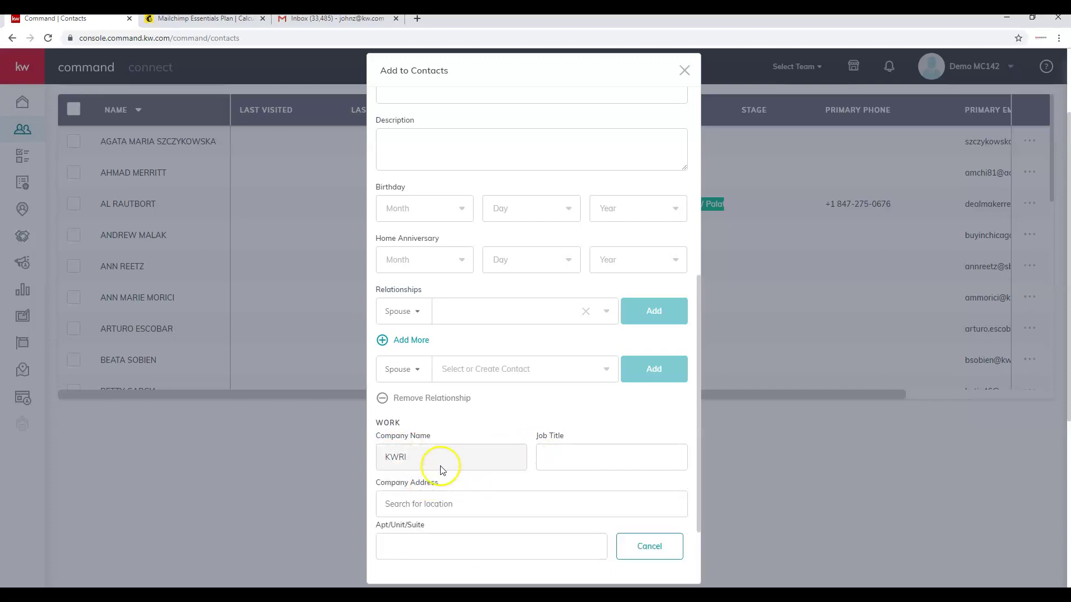
pyautogui.scroll(-2, 473, 476)
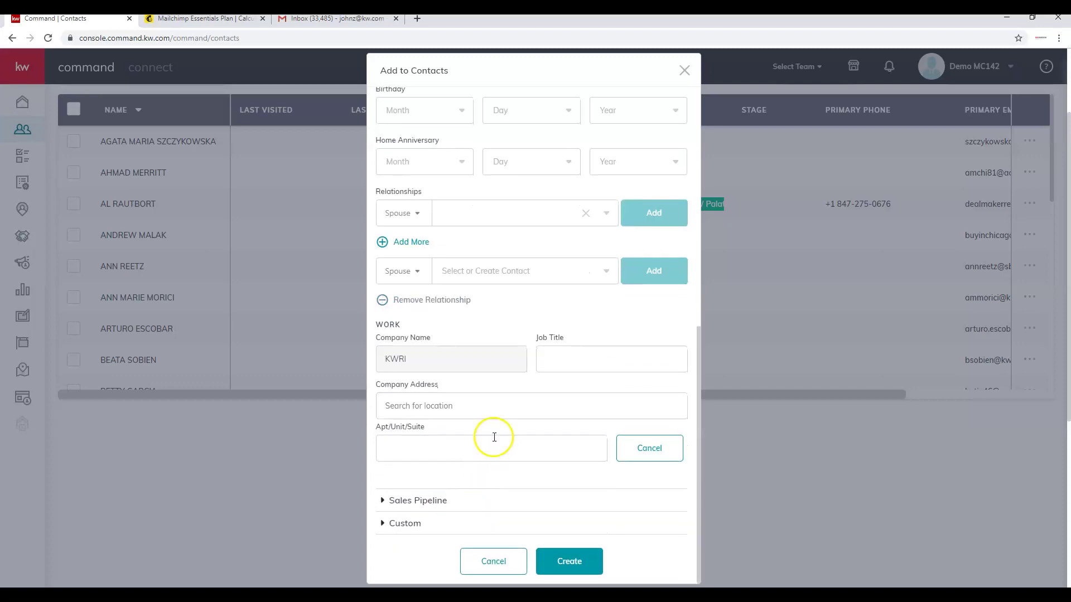
pyautogui.click(654, 455)
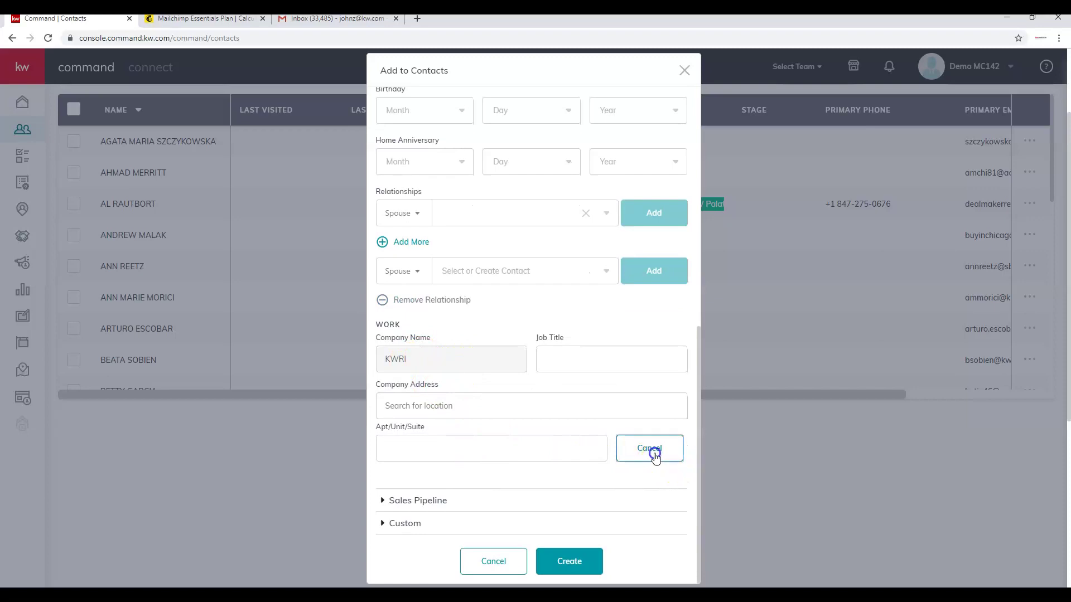
pyautogui.scroll(-1, 438, 419)
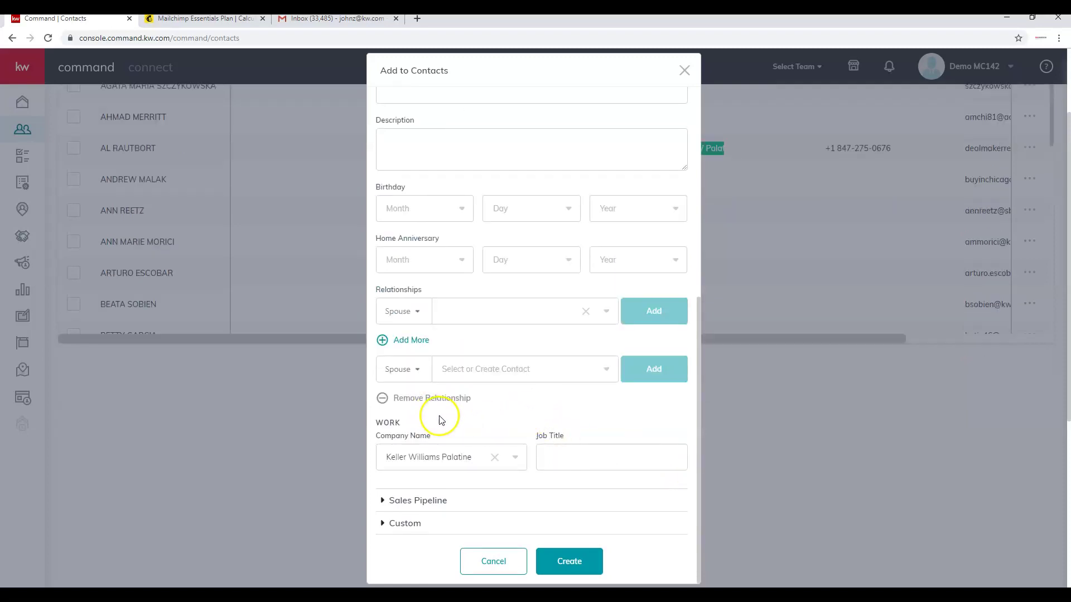
pyautogui.scroll(-2, 458, 504)
# Step: Expand Sales Pipeline and browse the Lead Source list without choosing one
pyautogui.click(444, 501)
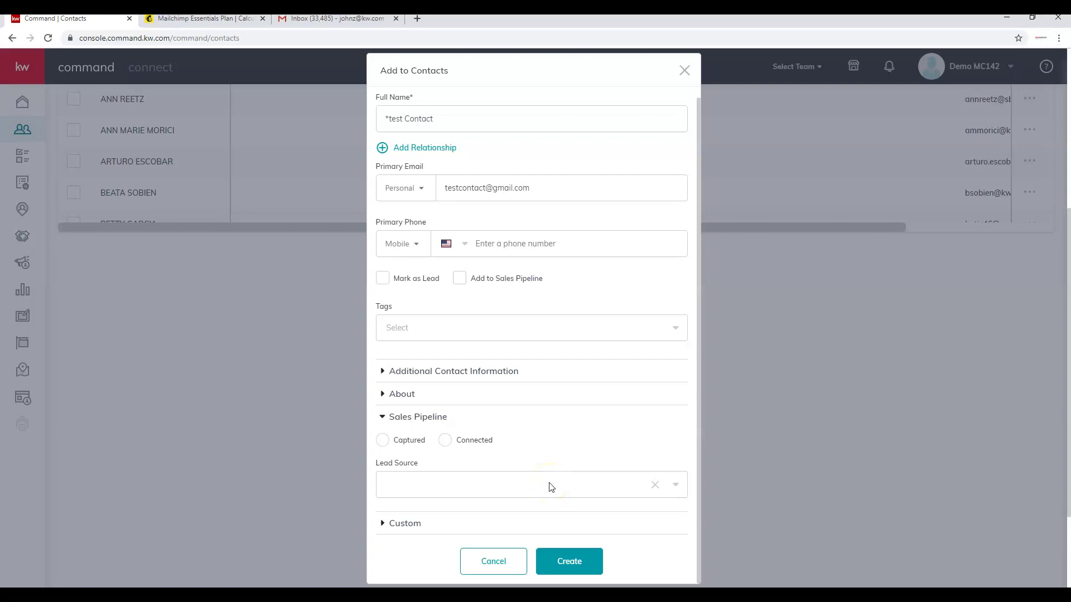
pyautogui.click(551, 487)
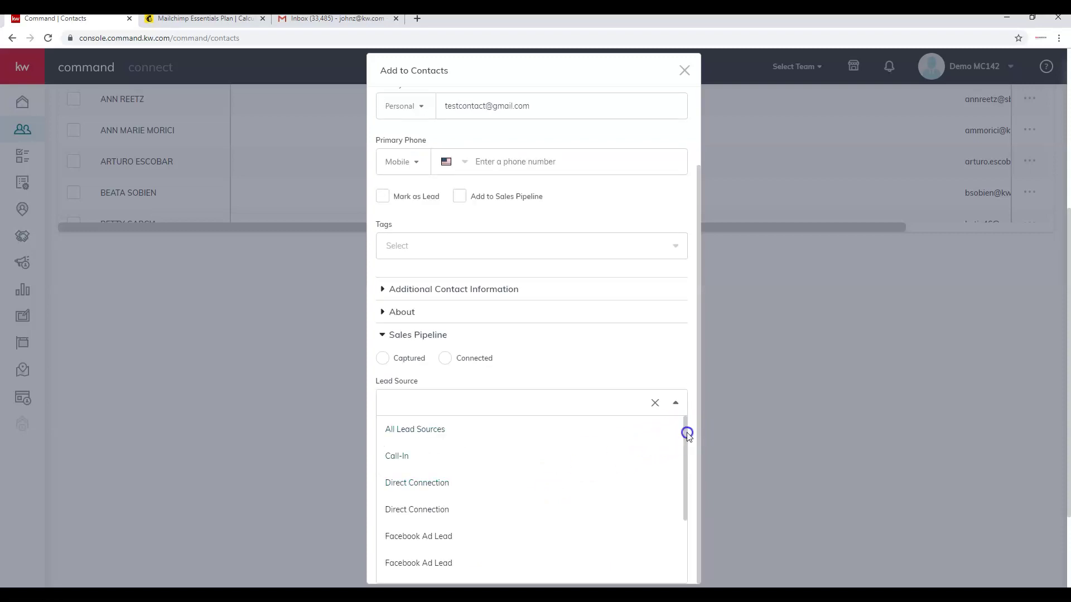
pyautogui.scroll(-4, 679, 537)
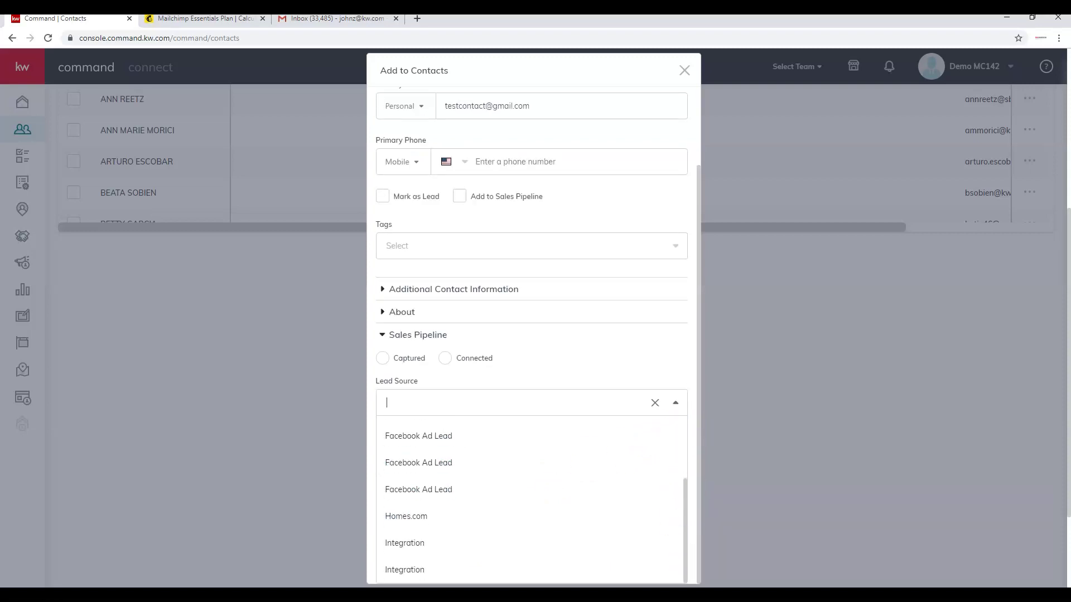
pyautogui.moveTo(681, 529); pyautogui.dragTo(679, 446)
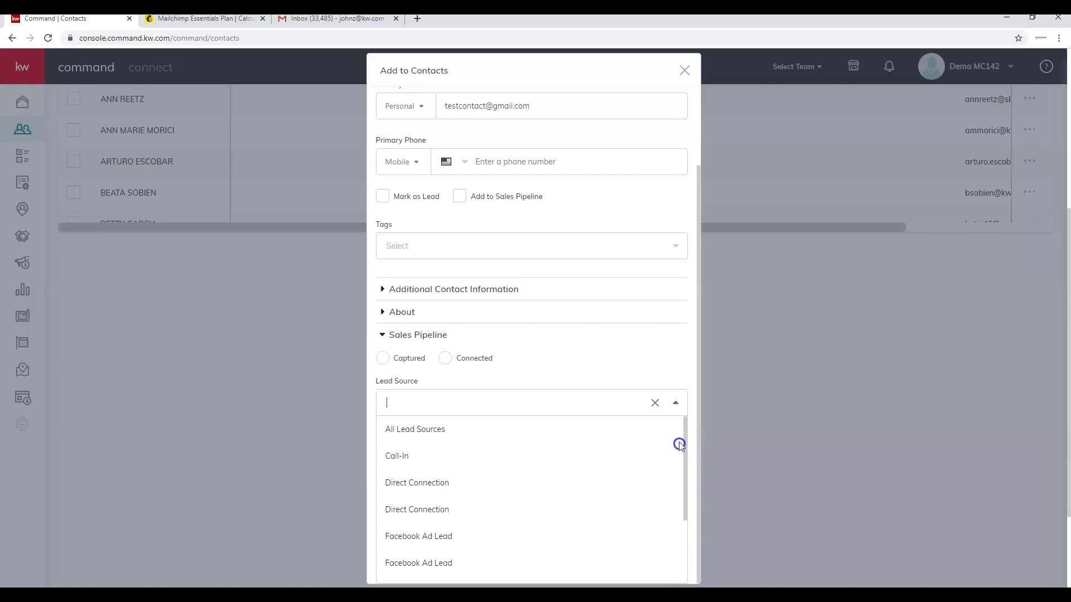
pyautogui.click(675, 403)
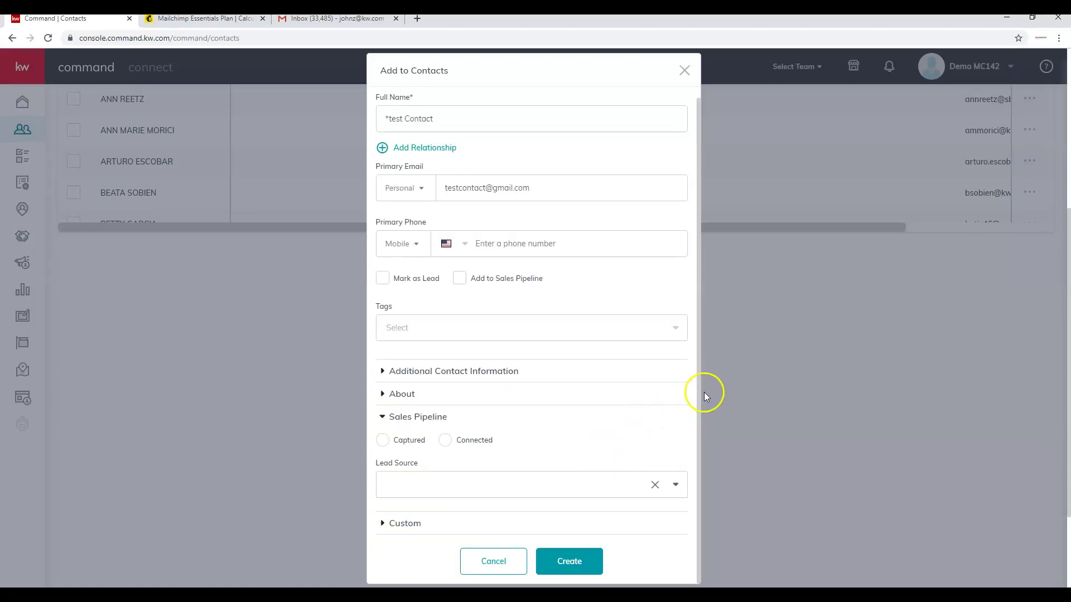
pyautogui.click(693, 416)
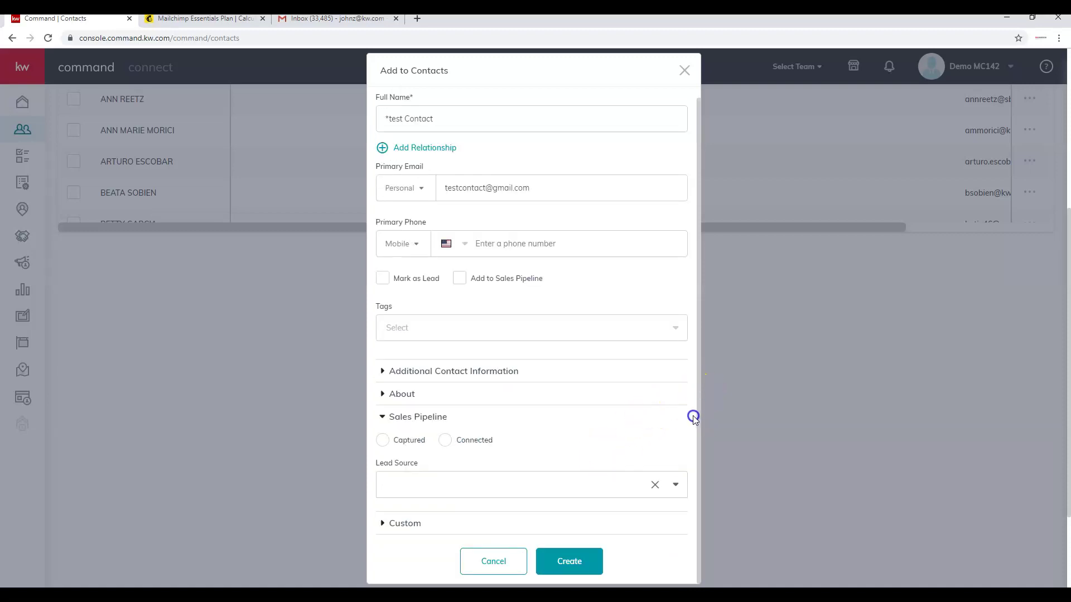
# Step: Expand Custom fields, review them down to County, and create the *test Contact
pyautogui.click(405, 525)
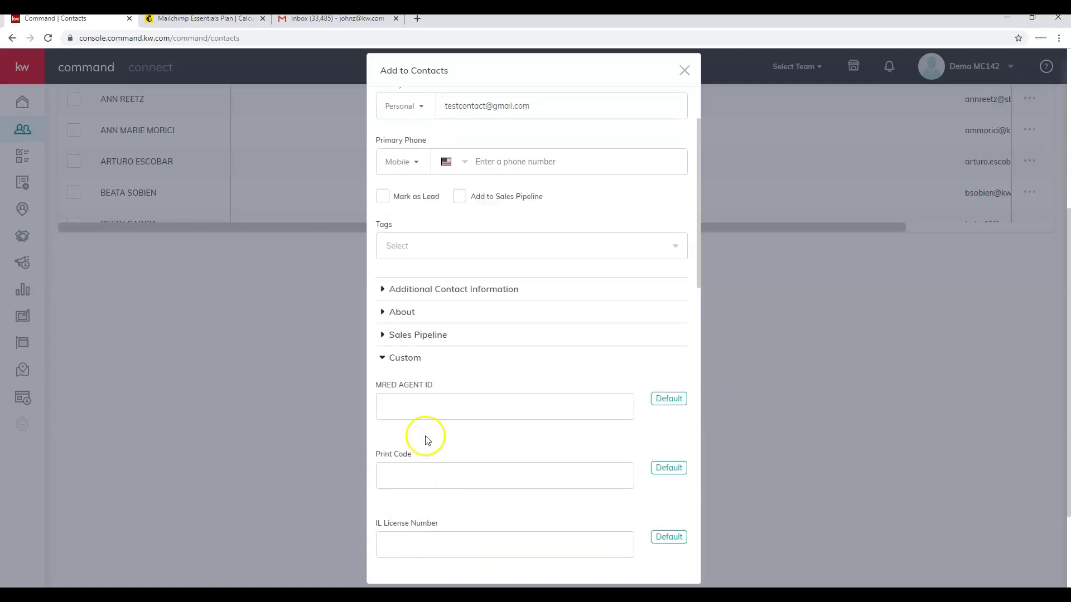
pyautogui.scroll(-4, 450, 441)
pyautogui.scroll(-10, 451, 442)
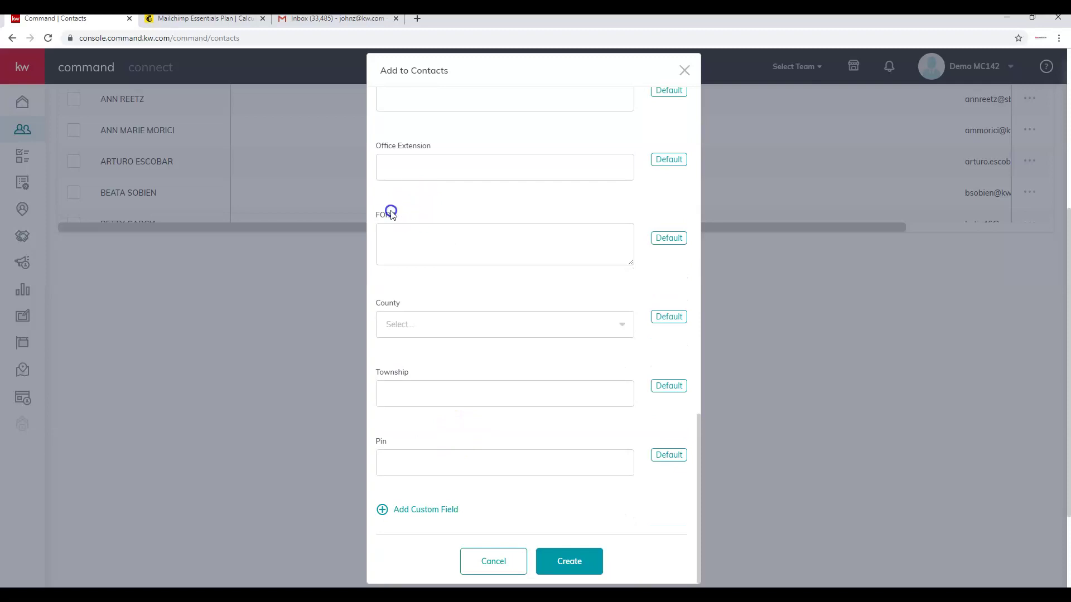
pyautogui.moveTo(404, 305); pyautogui.dragTo(382, 304)
pyautogui.click(563, 564)
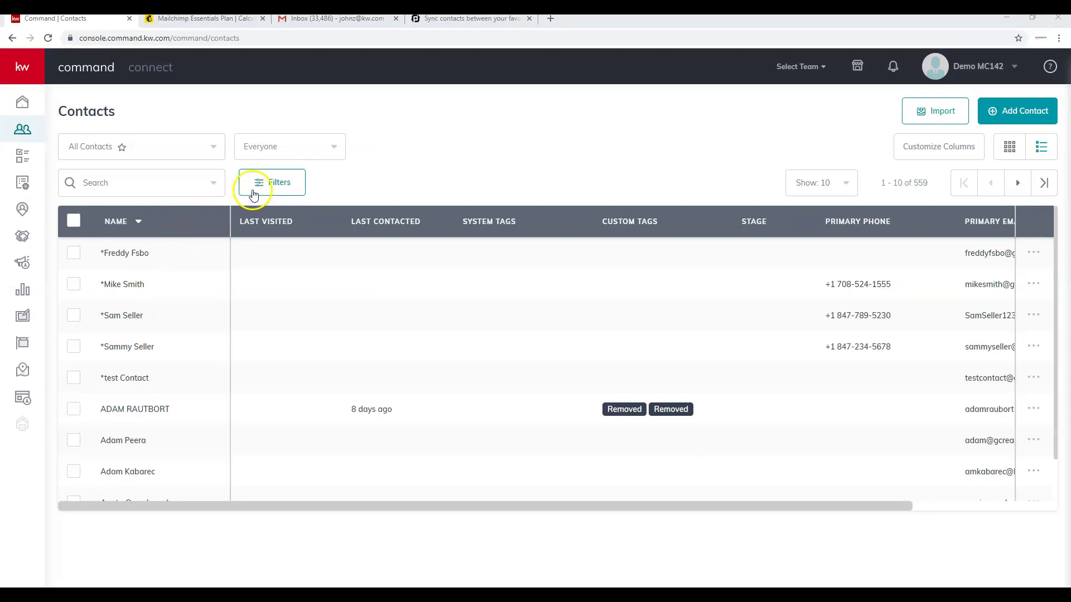
# Step: Search the contacts list for '*test' so only the new contact remains
pyautogui.click(316, 230)
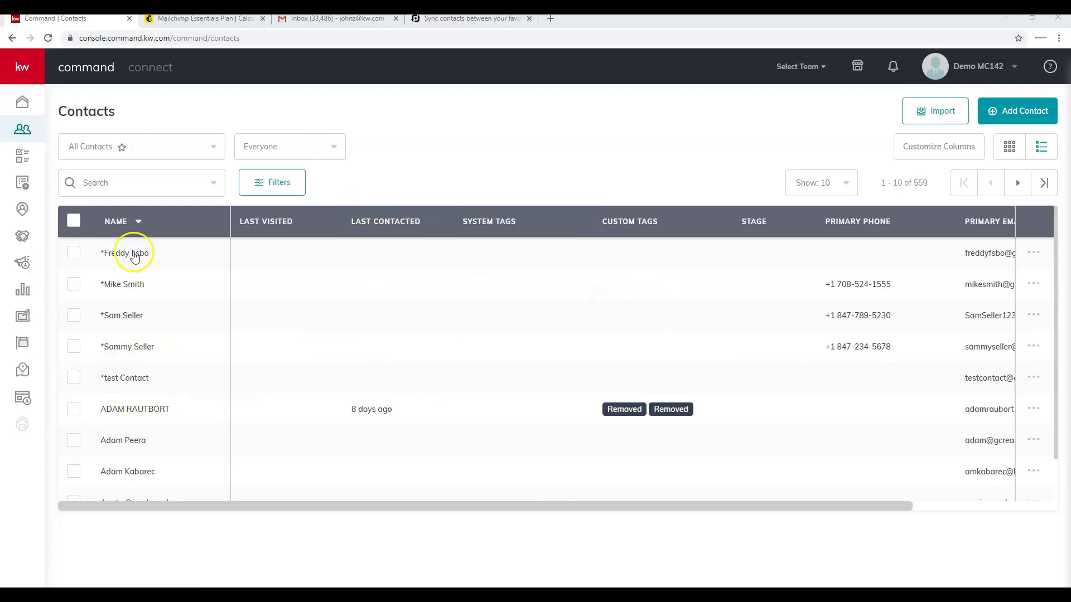
pyautogui.click(130, 193)
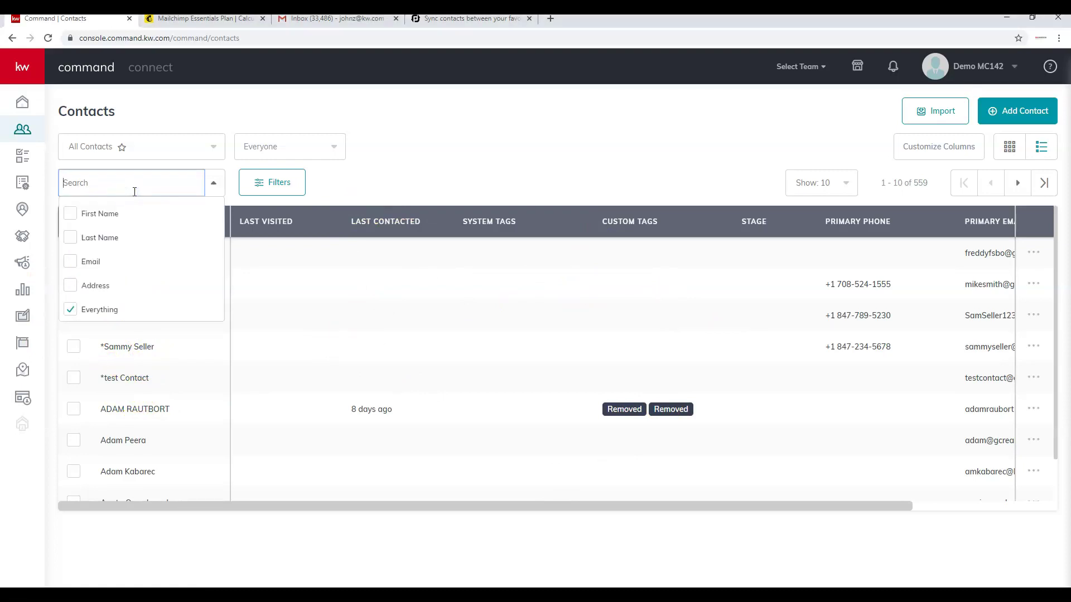
pyautogui.write('*test')
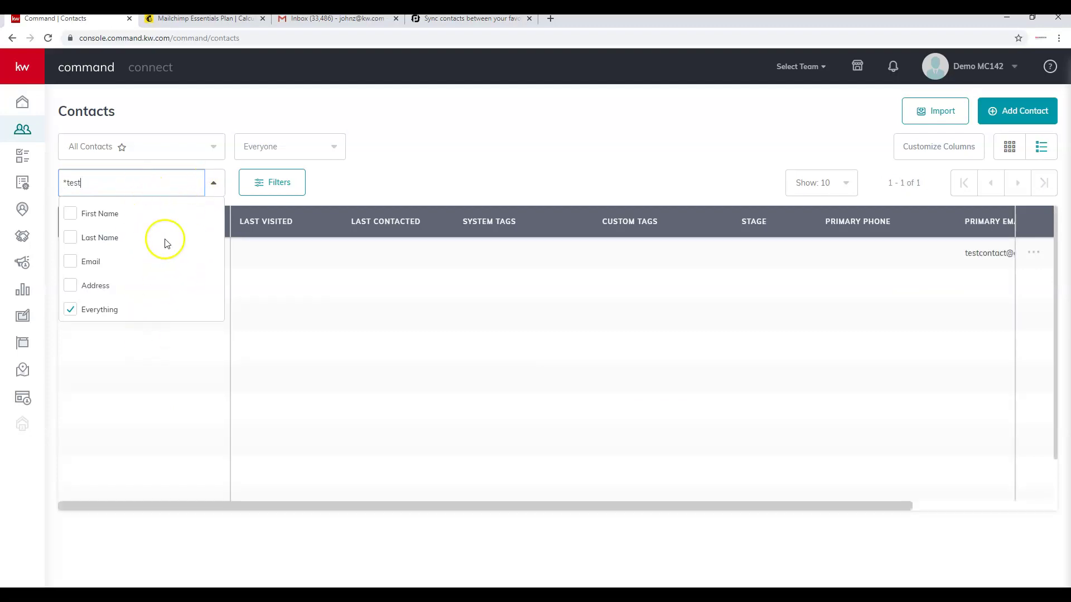
pyautogui.click(212, 185)
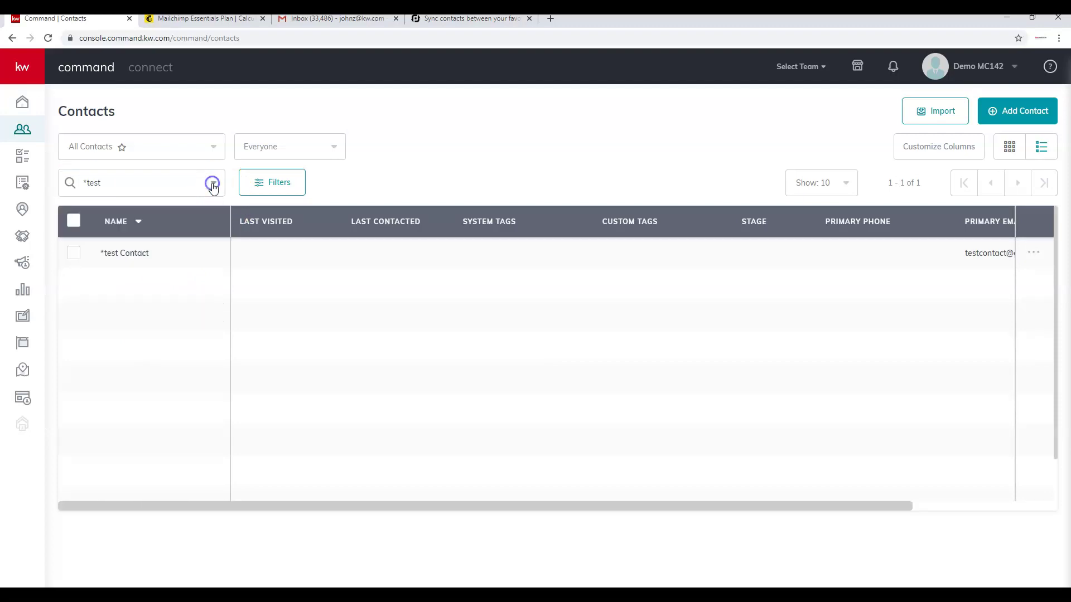
# Step: Open the *test Contact's record, noting its 64% health score and header action icons
pyautogui.click(139, 255)
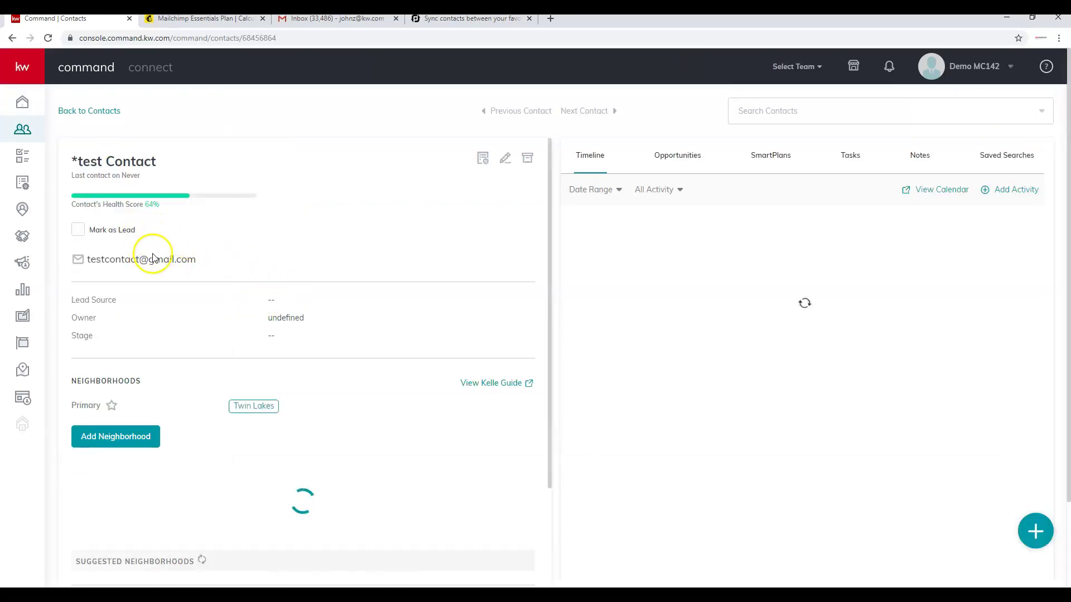
pyautogui.moveTo(160, 209); pyautogui.dragTo(104, 205)
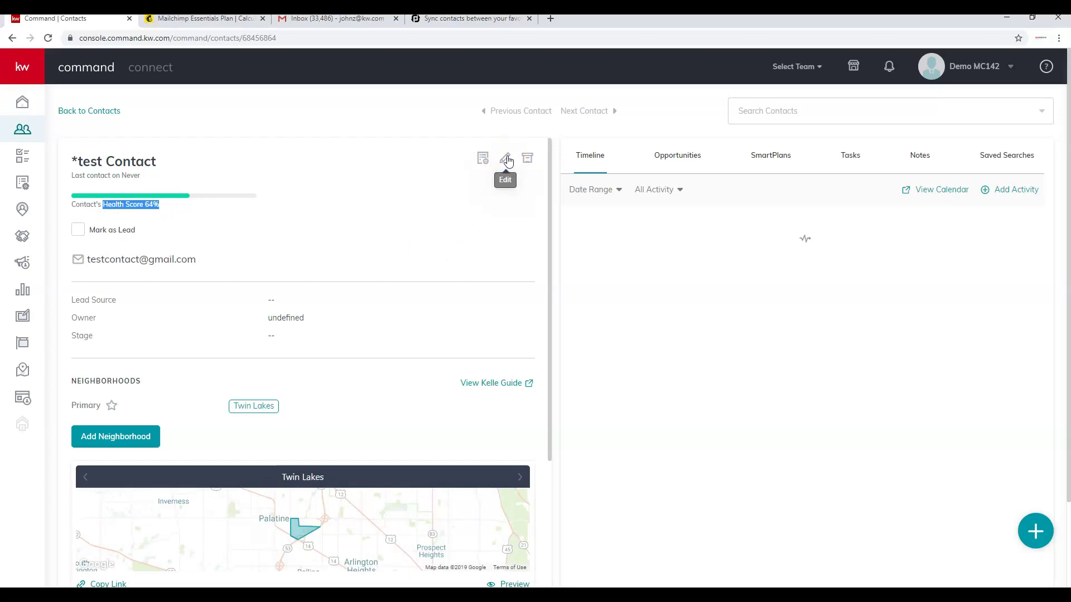
pyautogui.click(528, 160)
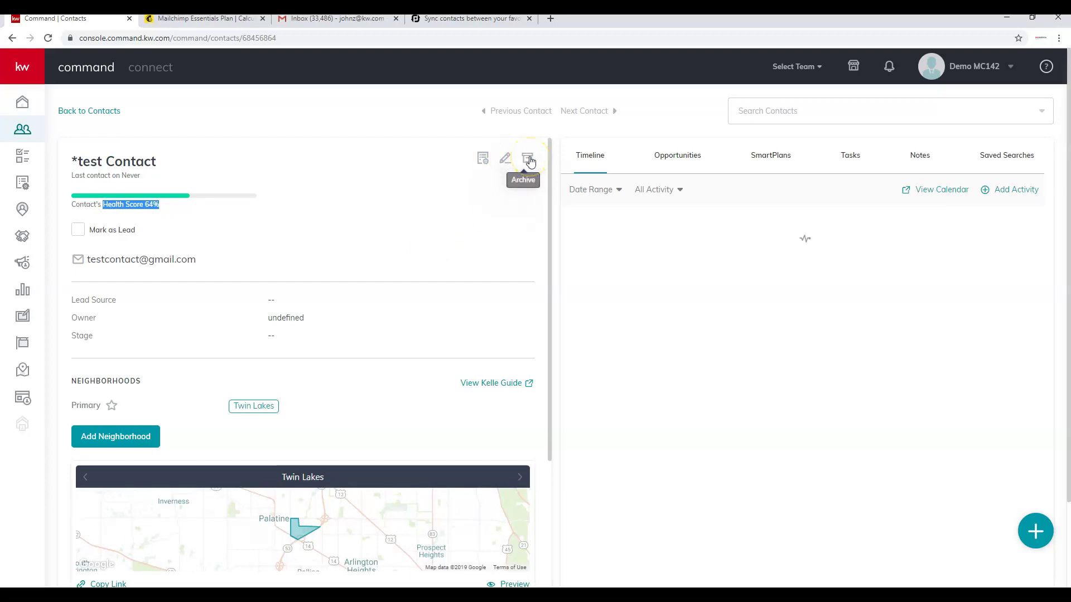
pyautogui.click(483, 164)
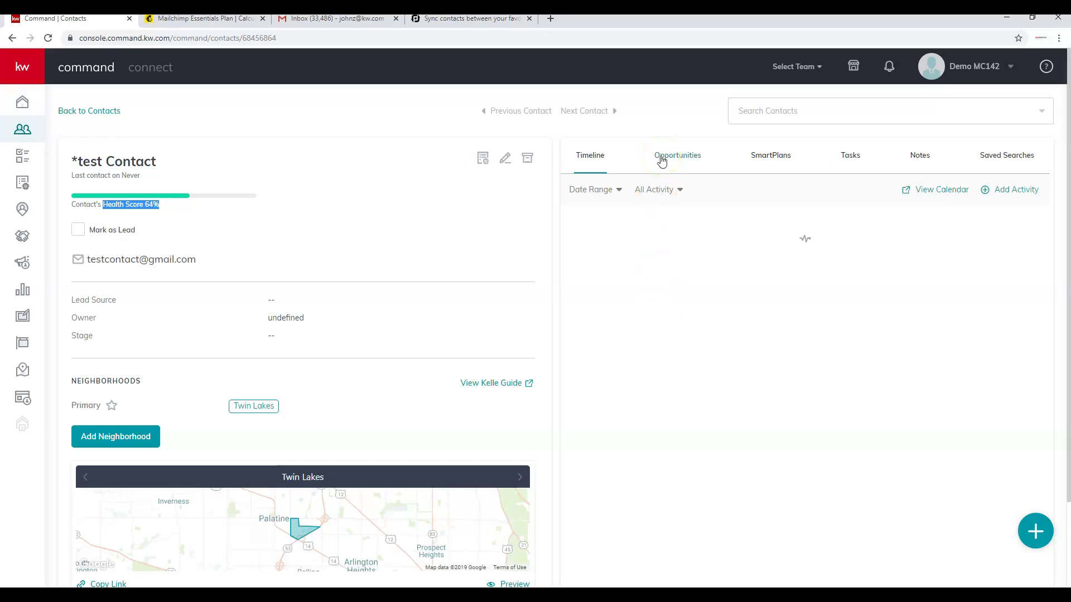
# Step: Check the test contact's Opportunities tab, then open and discard a Create Opportunity form
pyautogui.click(661, 159)
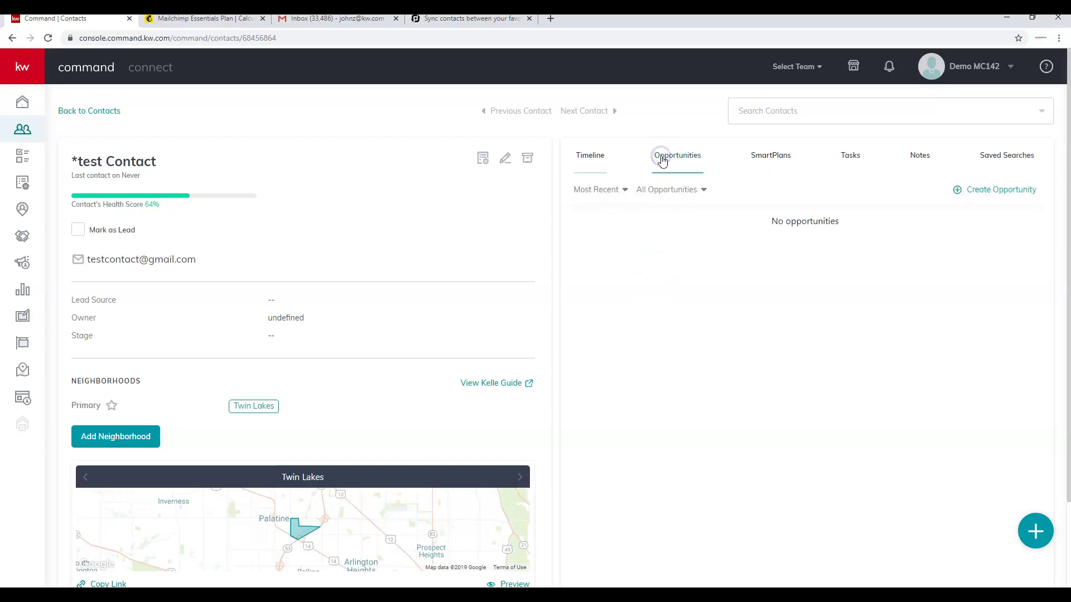
pyautogui.click(1009, 190)
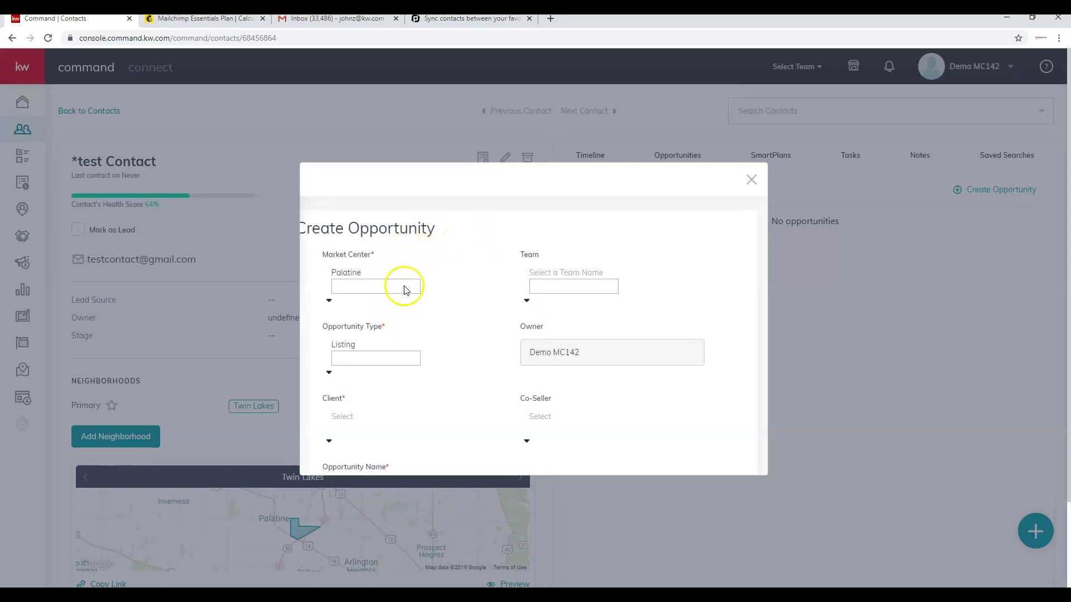
pyautogui.click(752, 181)
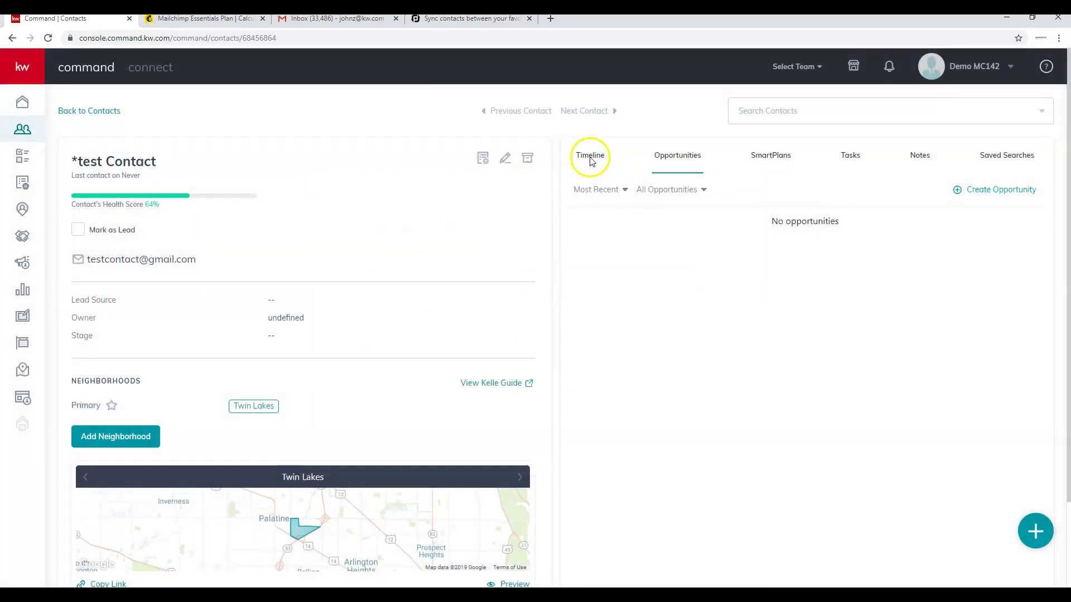
# Step: From the contact's SmartPlans tab, browse the SmartPlans library, then close the panel without enrolling
pyautogui.click(776, 158)
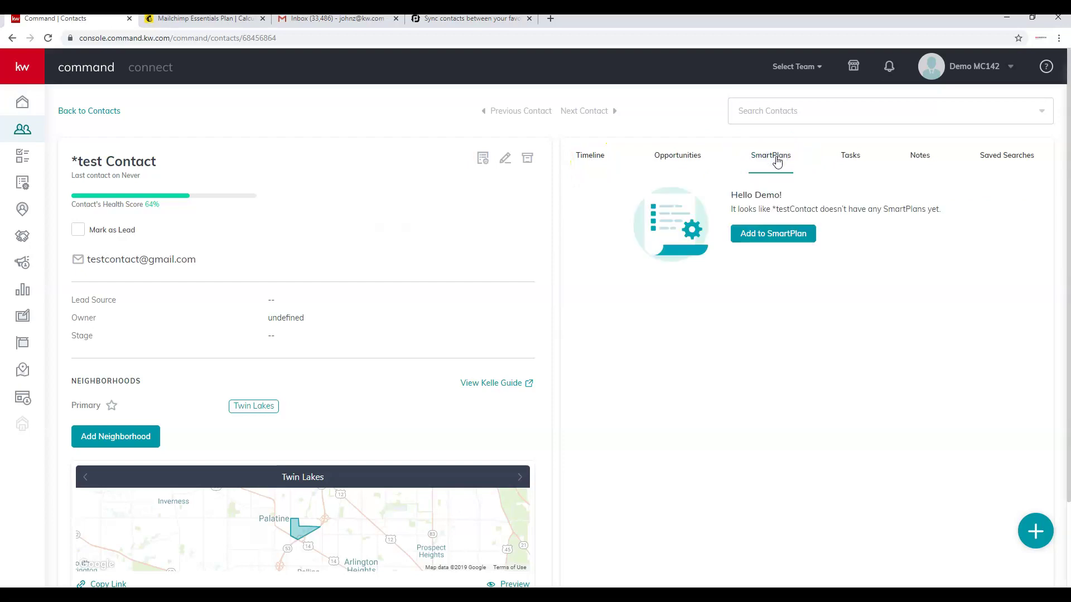
pyautogui.click(779, 234)
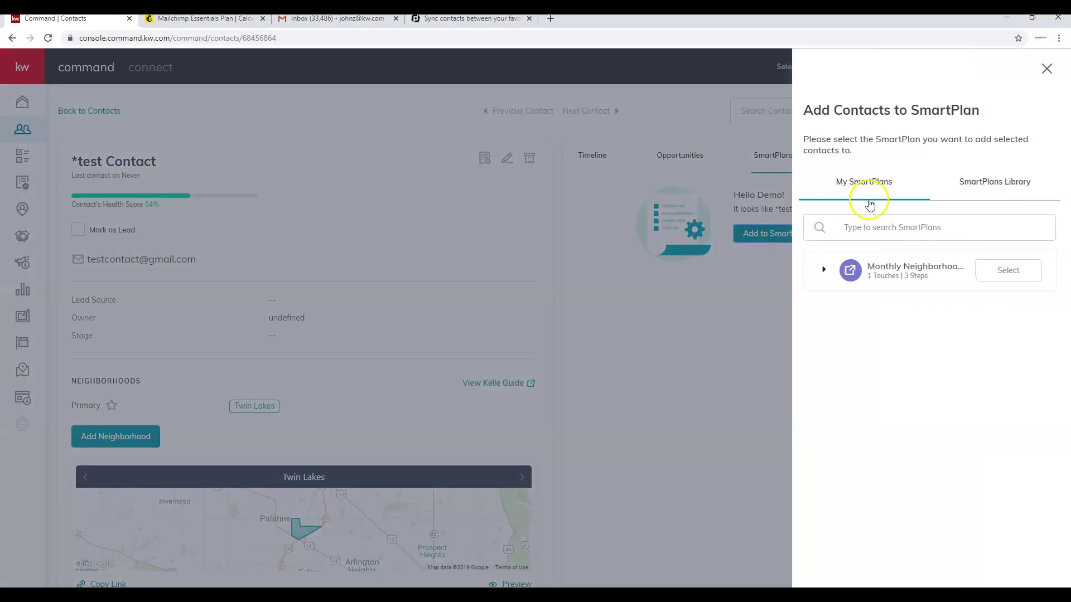
pyautogui.click(1006, 184)
pyautogui.scroll(-1, 957, 558)
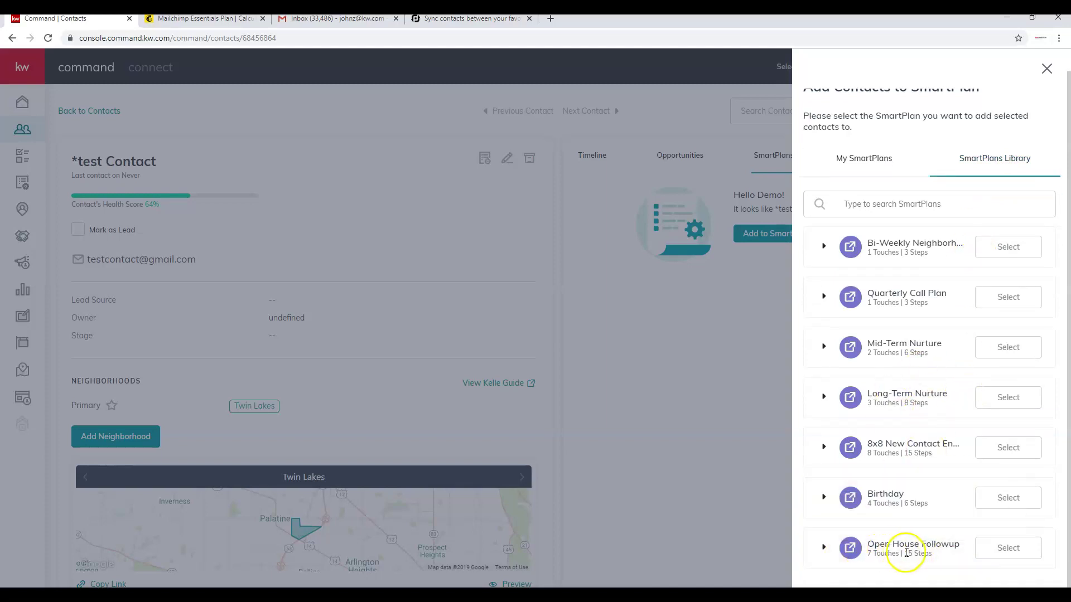
pyautogui.scroll(1, 915, 335)
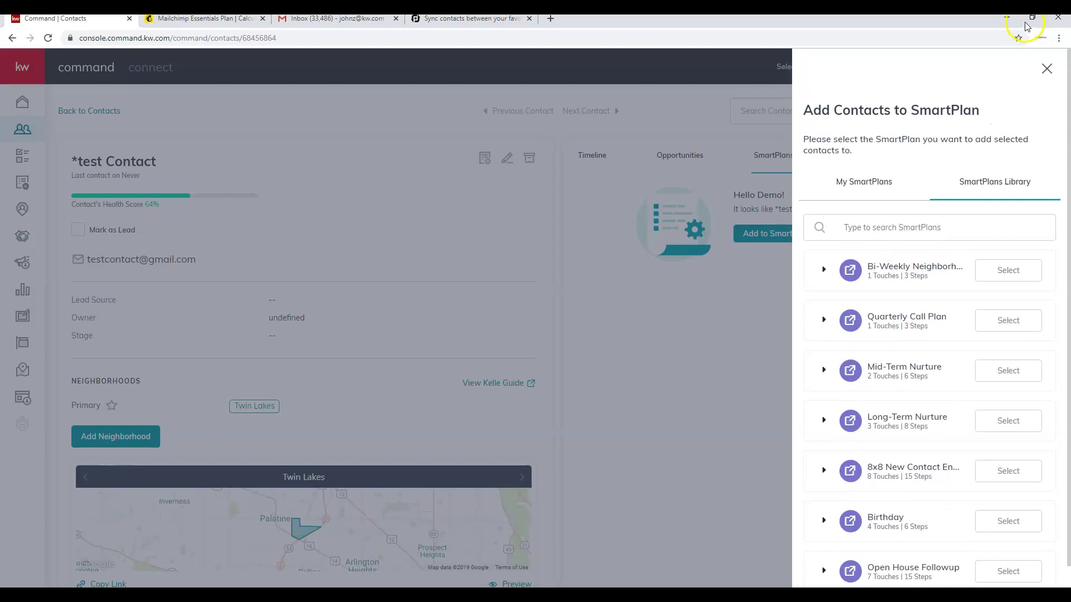
pyautogui.click(1048, 68)
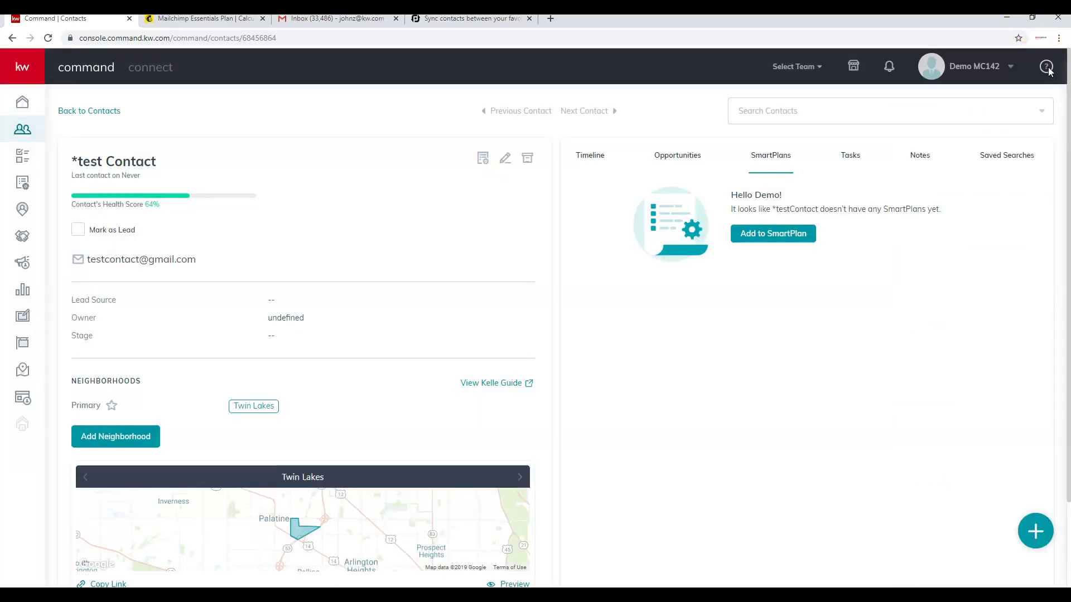
pyautogui.click(1010, 135)
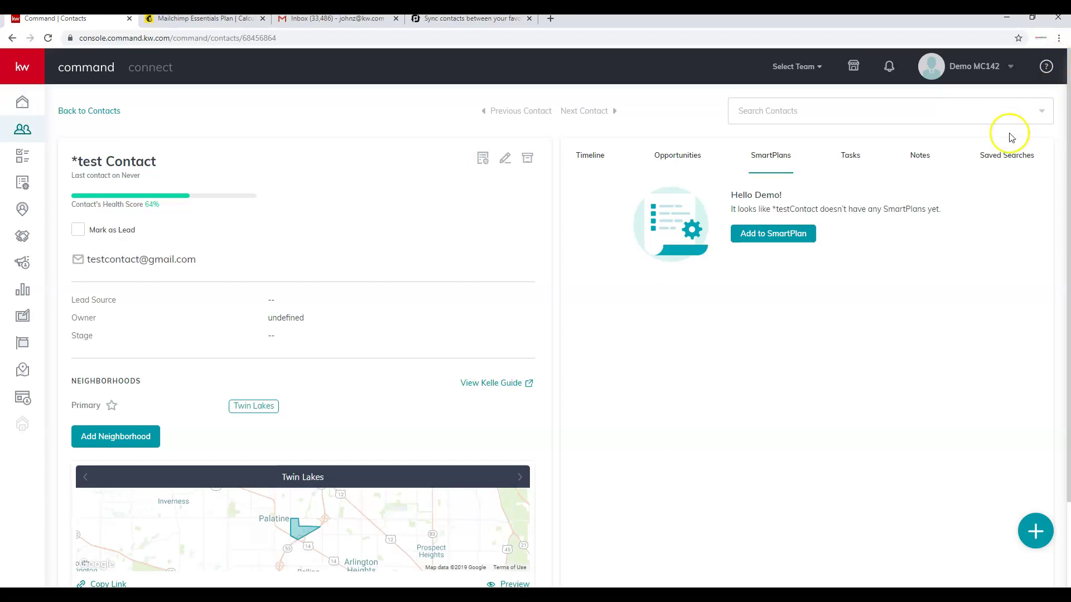
# Step: Create a task named 'Call' for the test contact
pyautogui.click(855, 160)
pyautogui.click(990, 190)
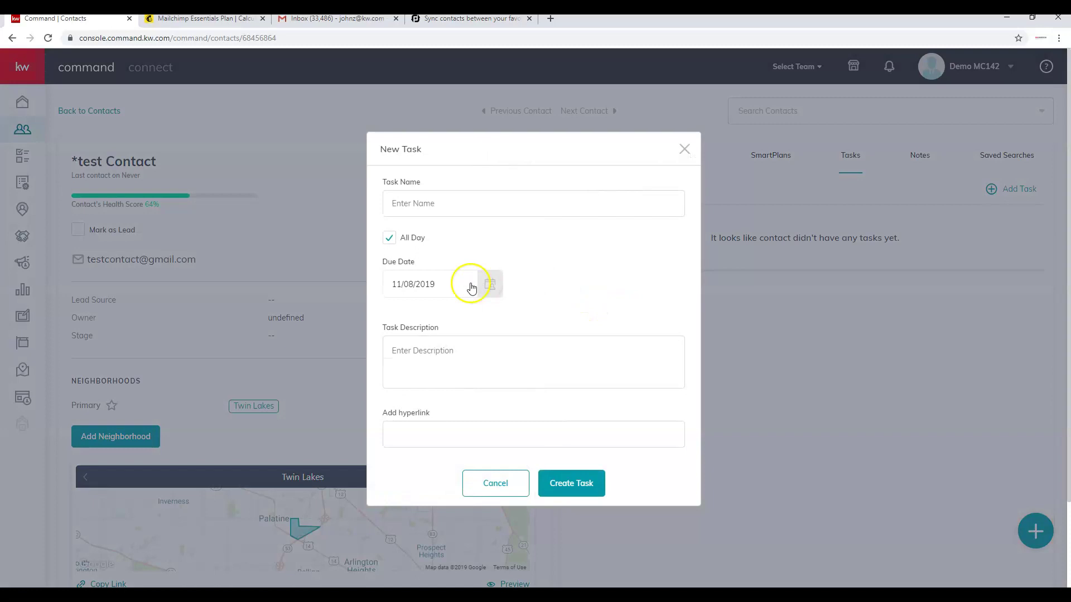
pyautogui.click(442, 204)
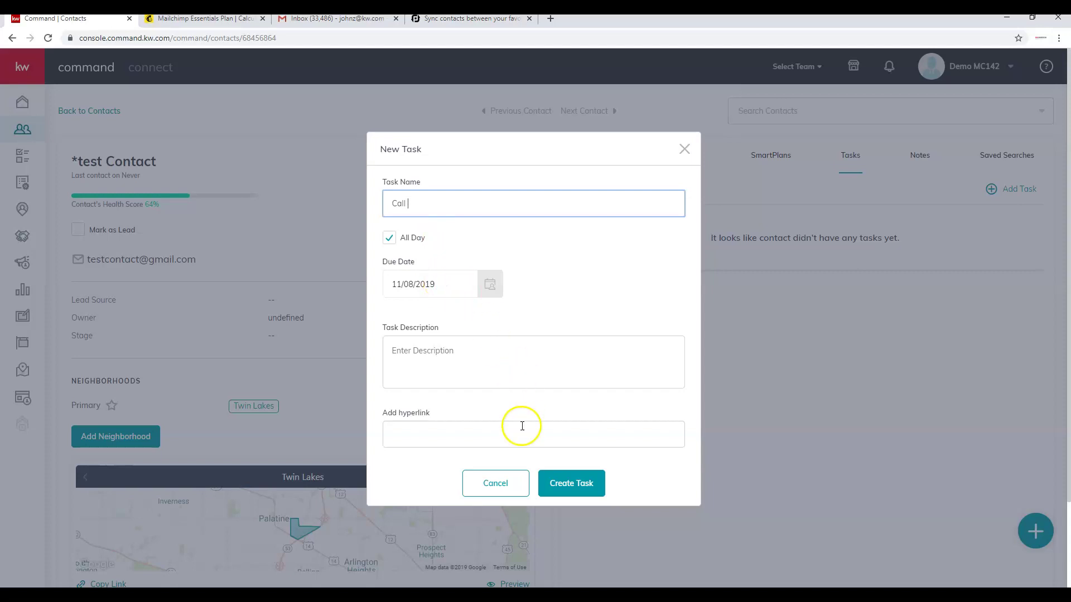
pyautogui.click(552, 485)
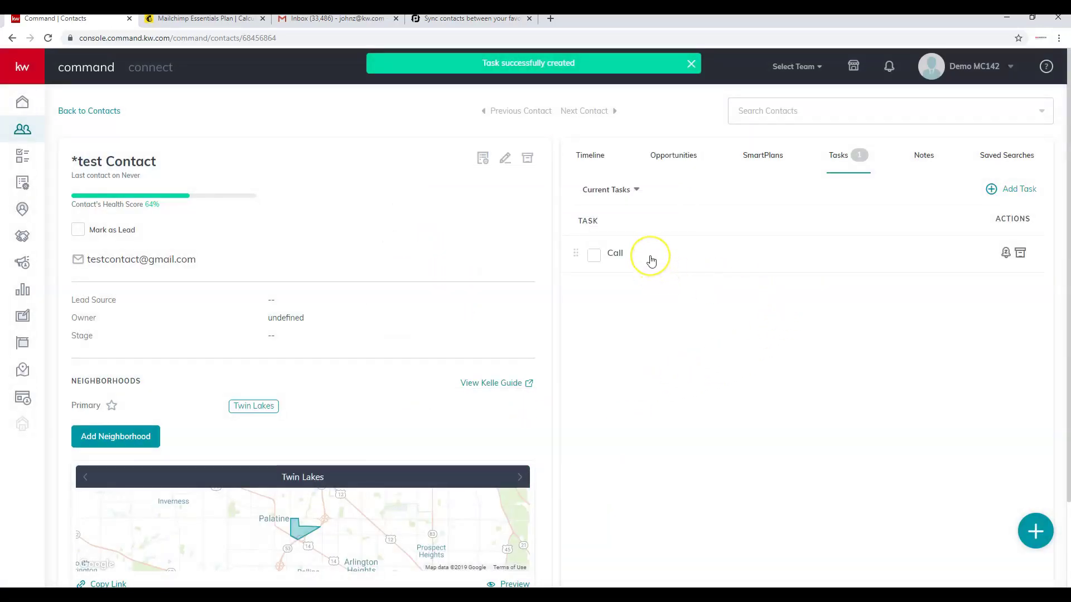
# Step: Start a new note for the test contact from its Notes tab
pyautogui.click(930, 158)
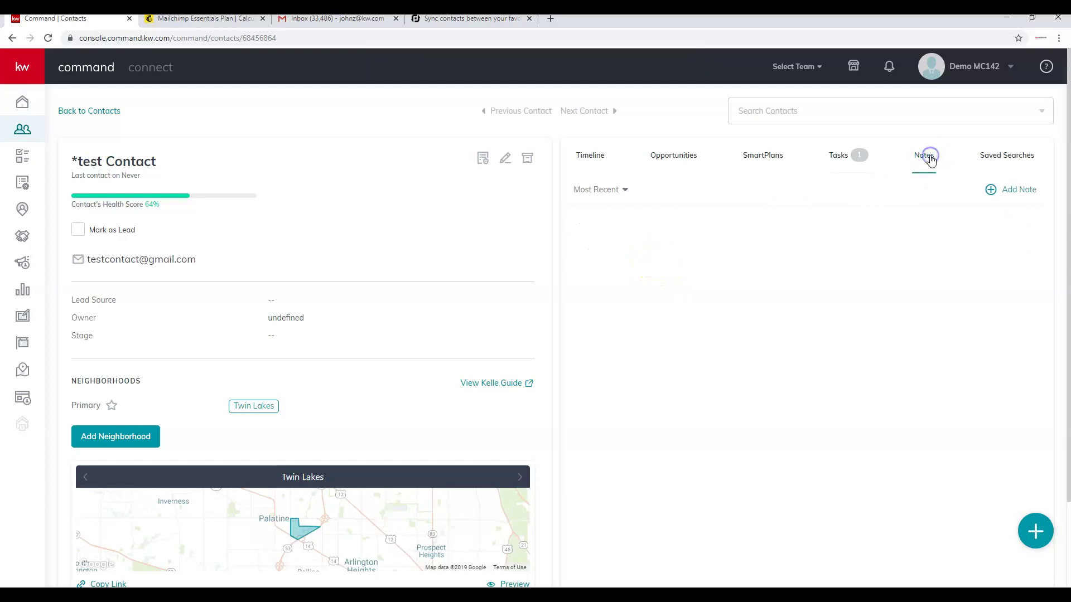
pyautogui.click(991, 190)
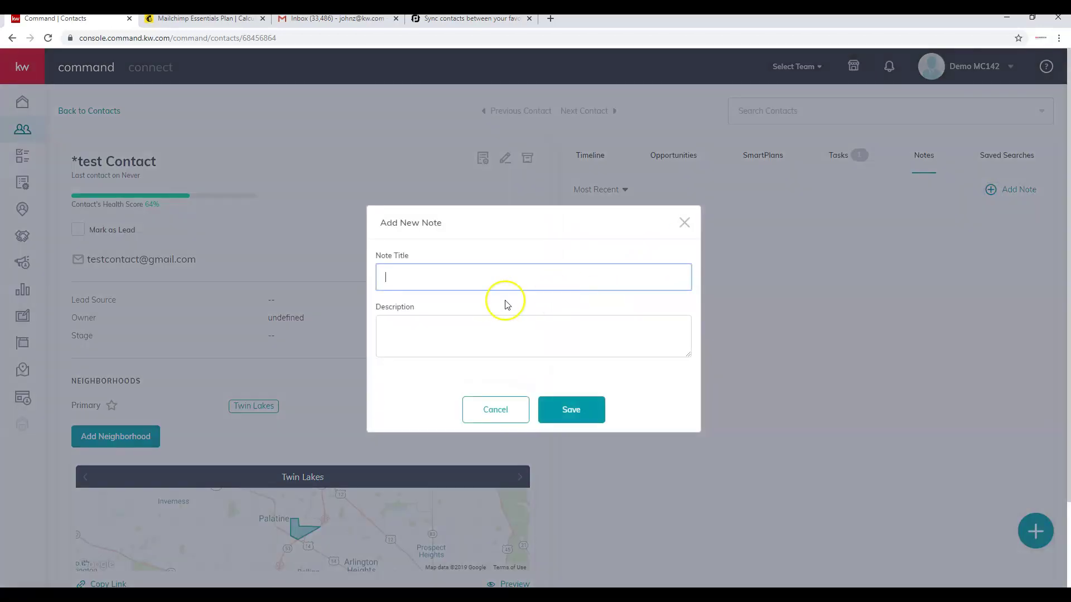
pyautogui.click(491, 279)
# Step: Save the note 'Follow up from phone call' with description 'Here is the info on the test contact'
pyautogui.write('G')
pyautogui.press('BackSpace')
pyautogui.press('BackSpace')
pyautogui.press('BackSpace')
pyautogui.click(509, 335)
pyautogui.write('Here is the info')
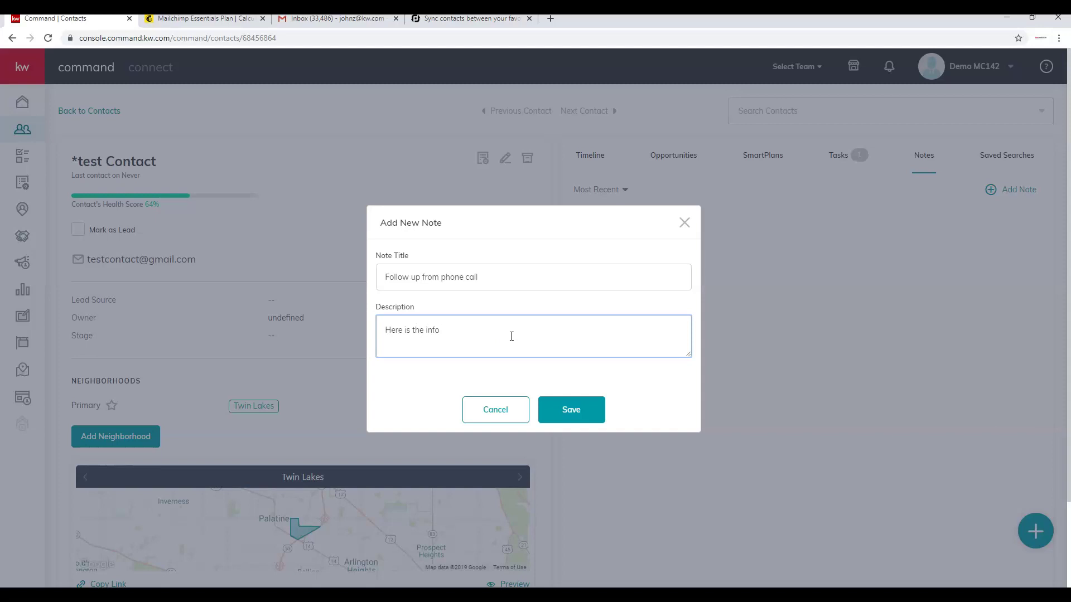
pyautogui.click(558, 411)
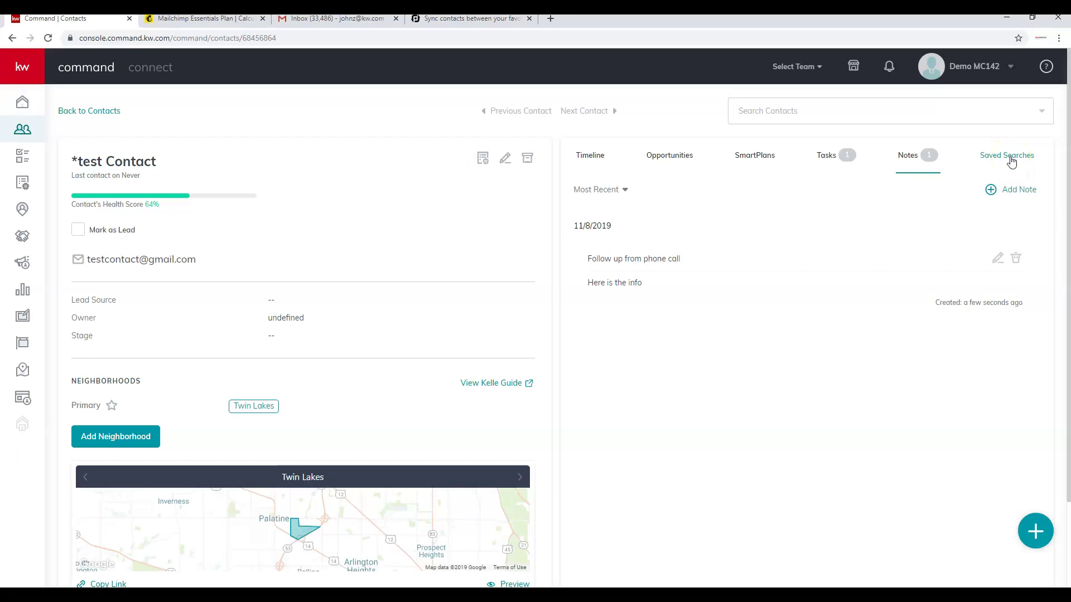
# Step: Check saved searches, then review the Timeline's new note and Twin Lakes subscription and quick actions
pyautogui.click(1008, 156)
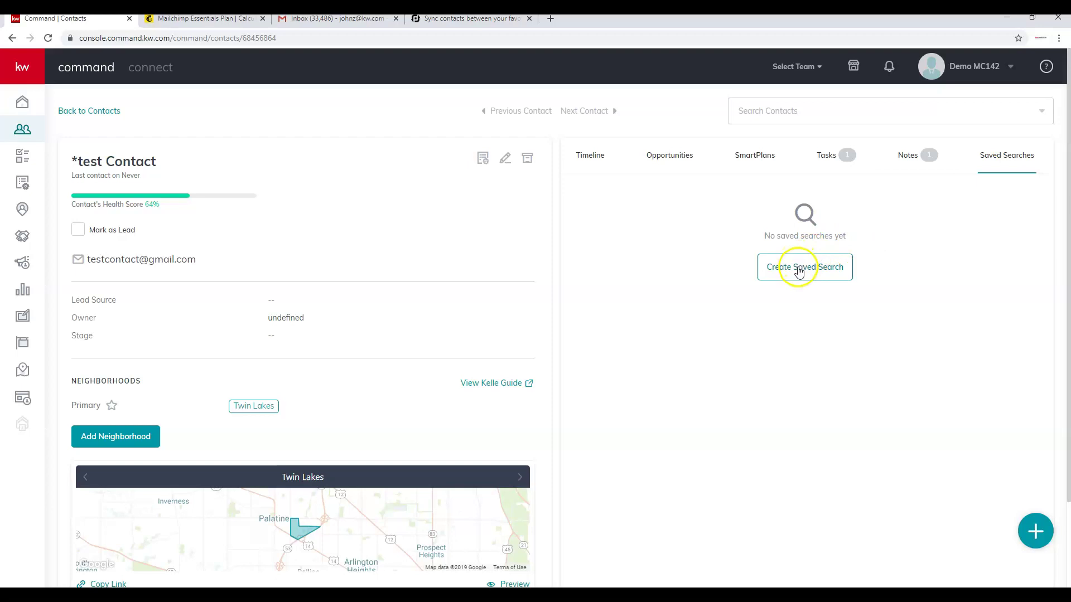
pyautogui.click(595, 157)
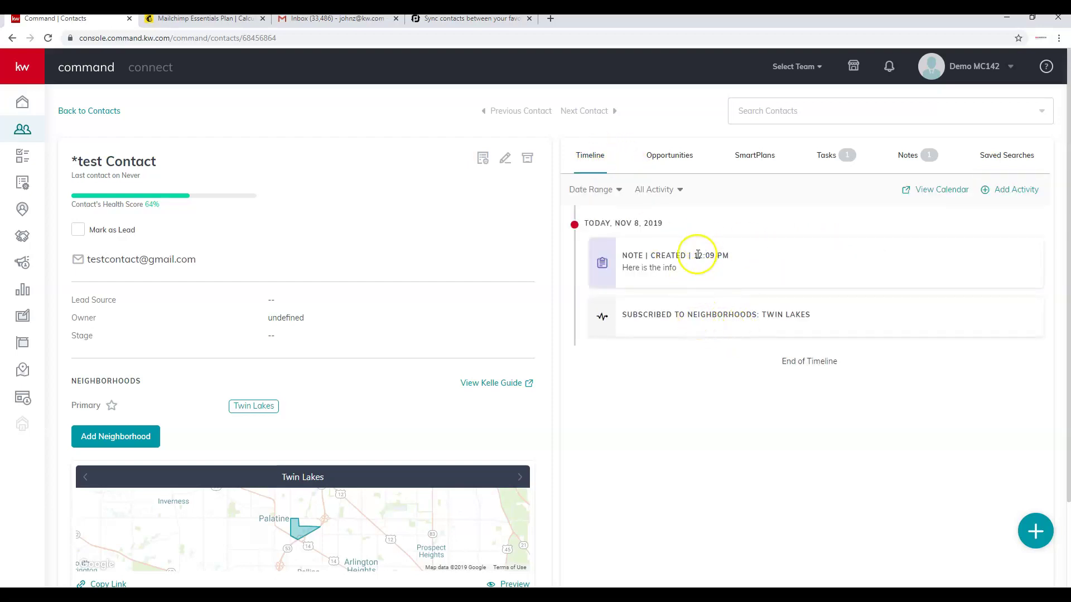
pyautogui.click(660, 262)
pyautogui.moveTo(660, 262); pyautogui.dragTo(623, 251)
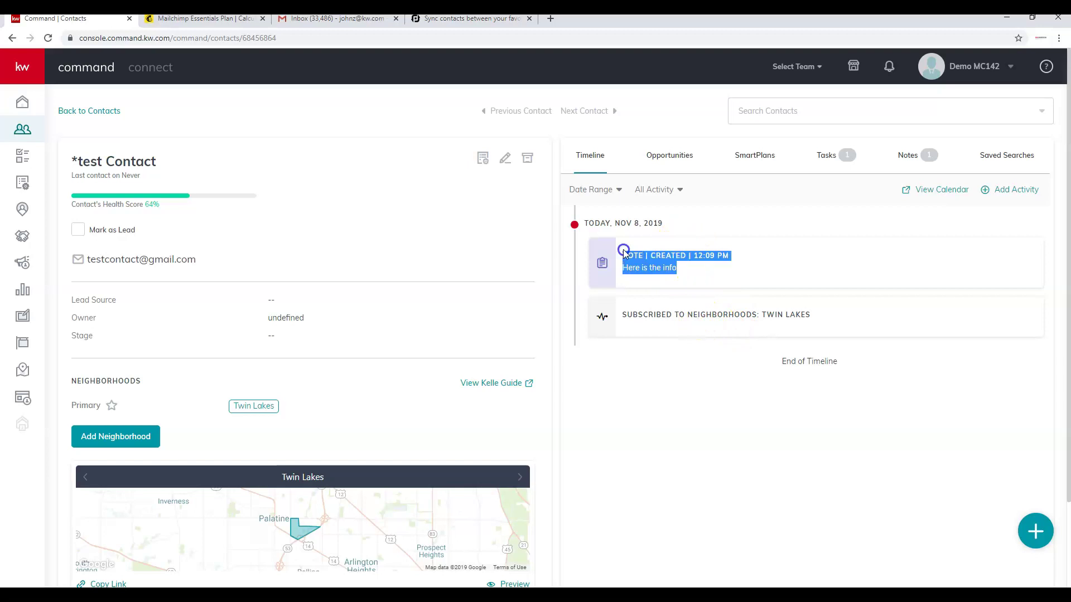
pyautogui.click(690, 276)
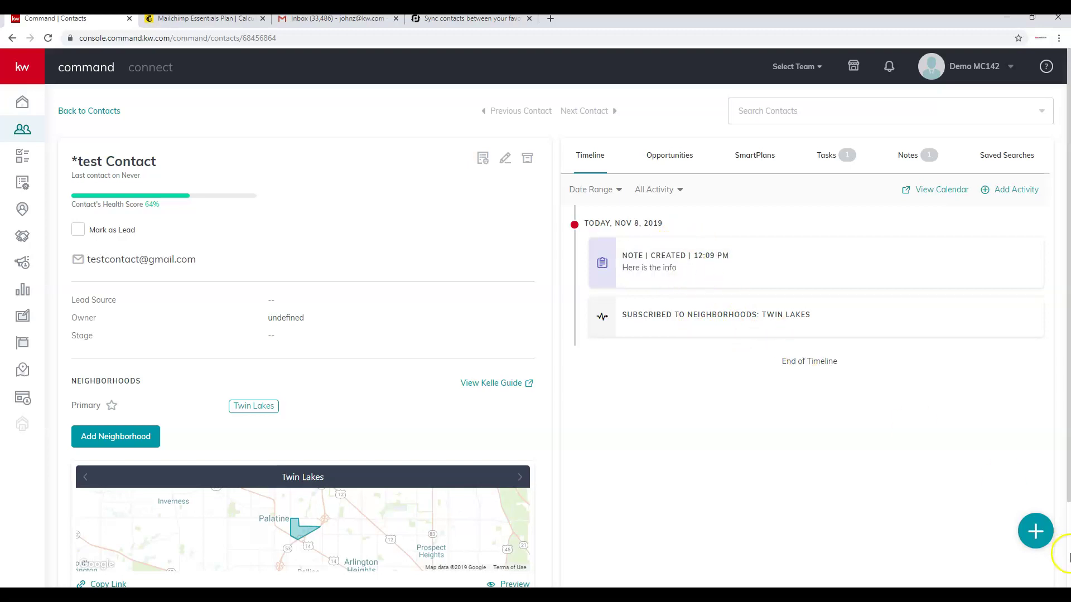
pyautogui.click(1037, 537)
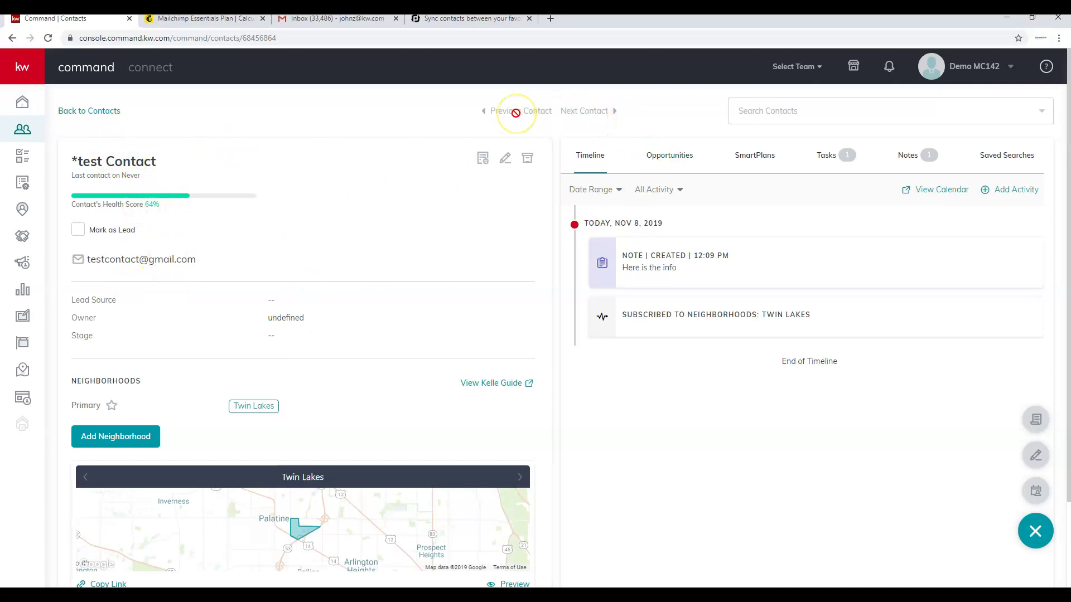
# Step: Go back to Contacts and open Contact Tasks, showing the Call task due today at 11:59 PM
pyautogui.click(88, 114)
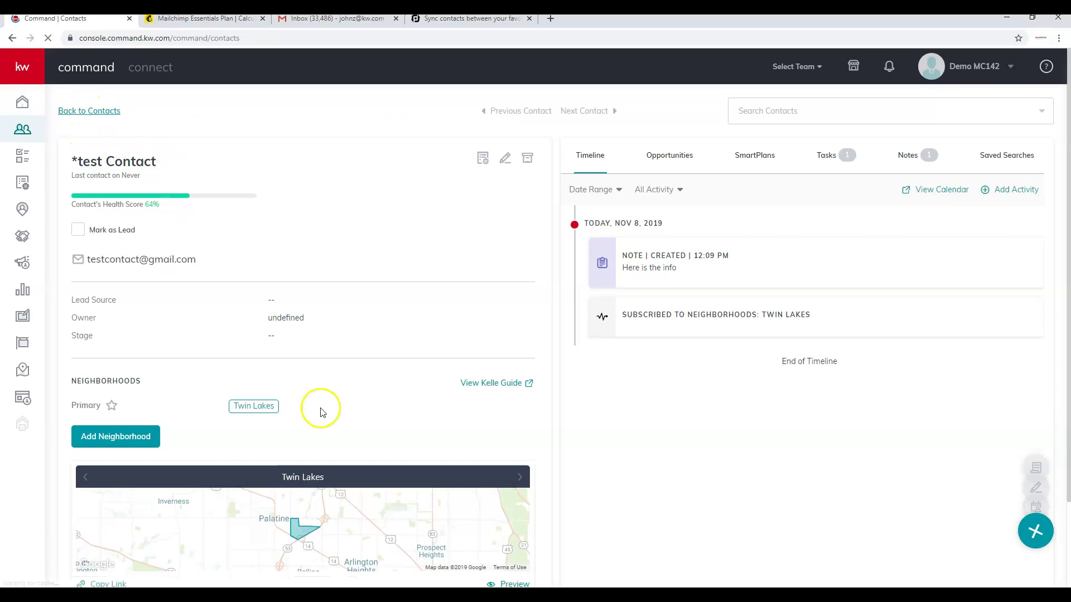
pyautogui.moveTo(443, 569)
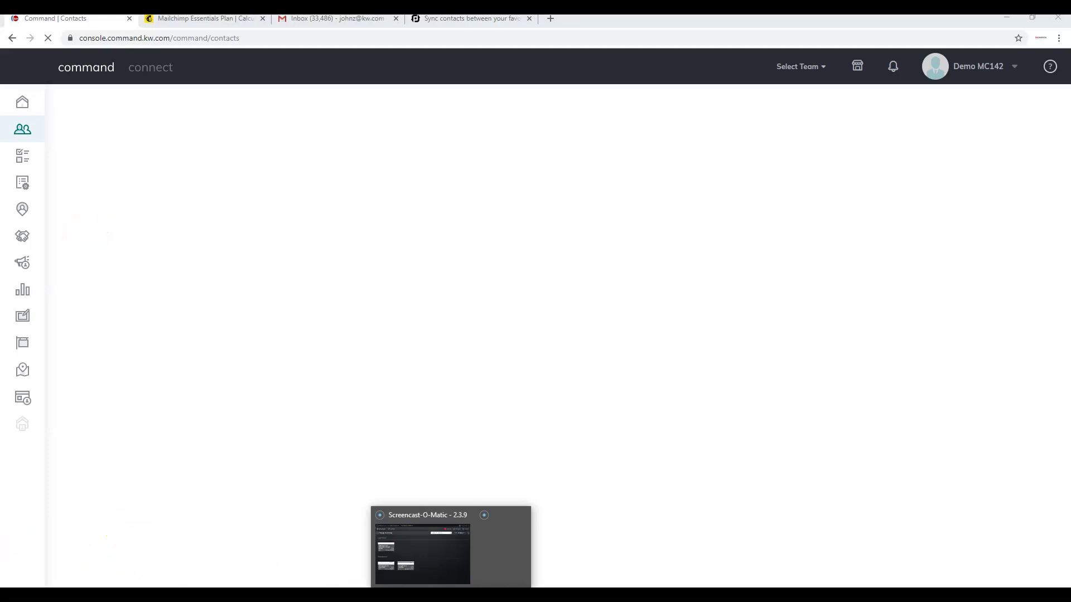
pyautogui.click(25, 162)
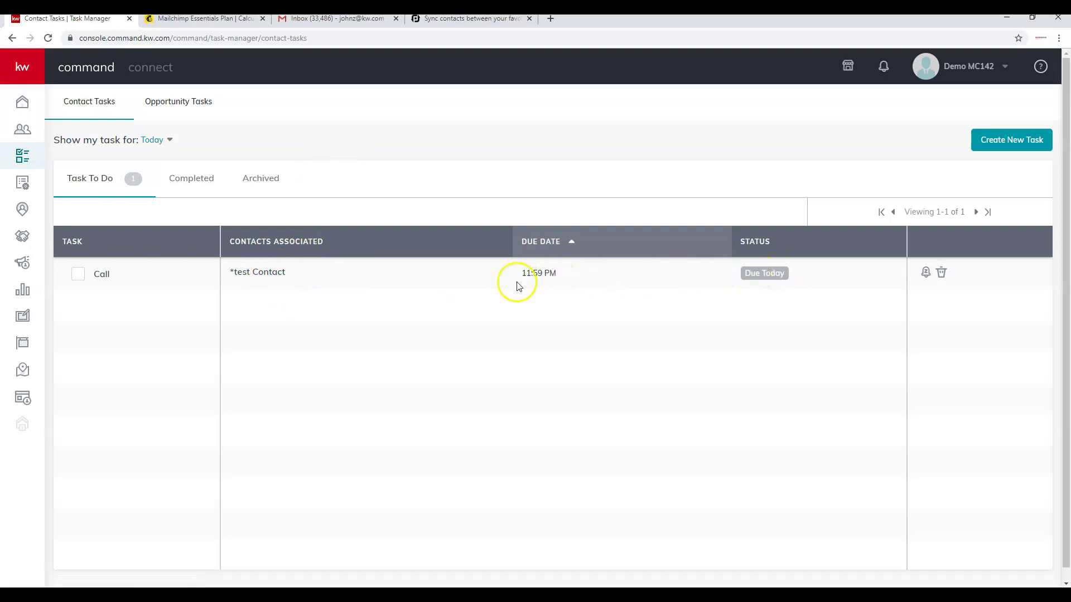
pyautogui.click(21, 105)
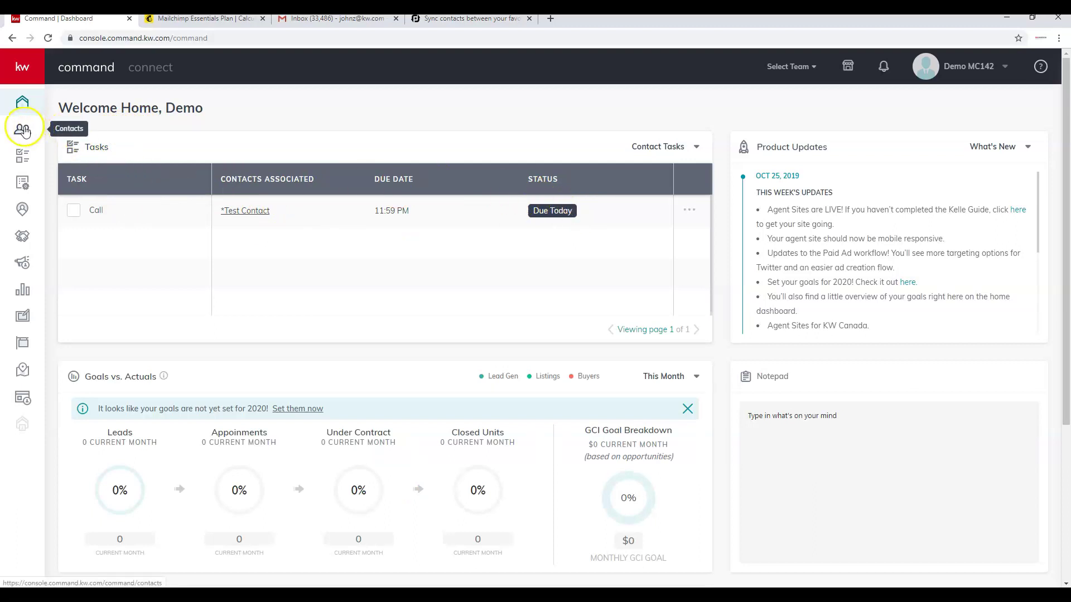
pyautogui.click(23, 156)
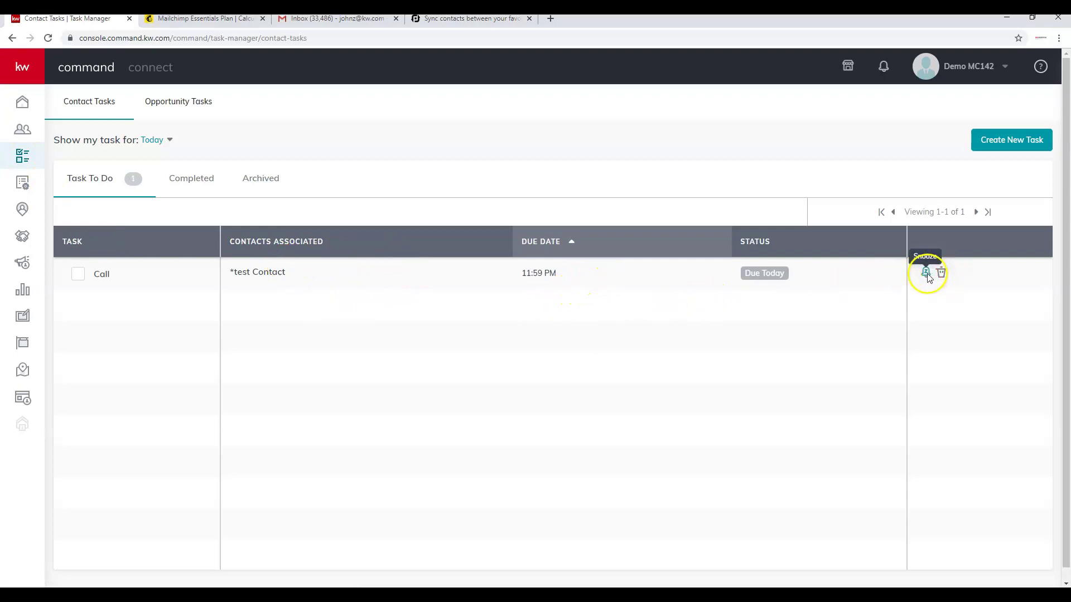
# Step: Complete the Call task, then view Opportunity Tasks showing the past-due Submit Paperwork to MC
pyautogui.click(78, 274)
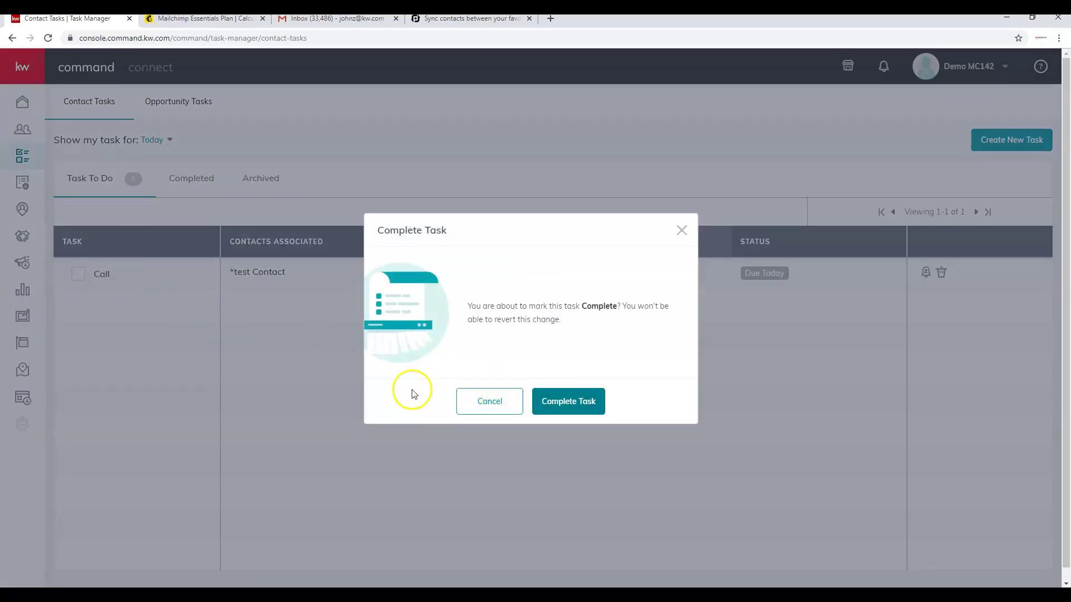
pyautogui.click(582, 408)
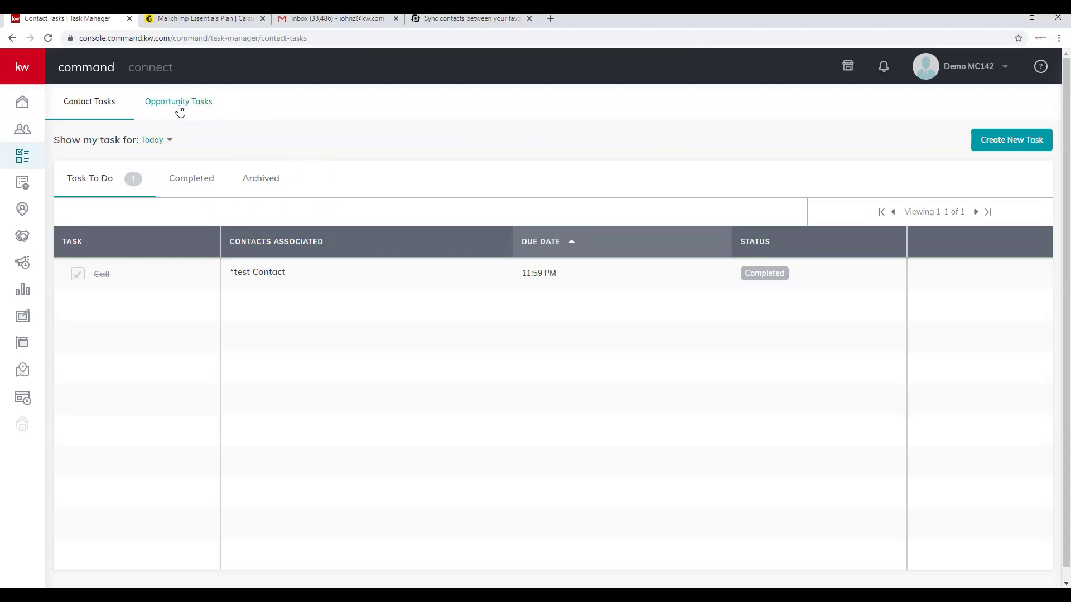
pyautogui.click(180, 109)
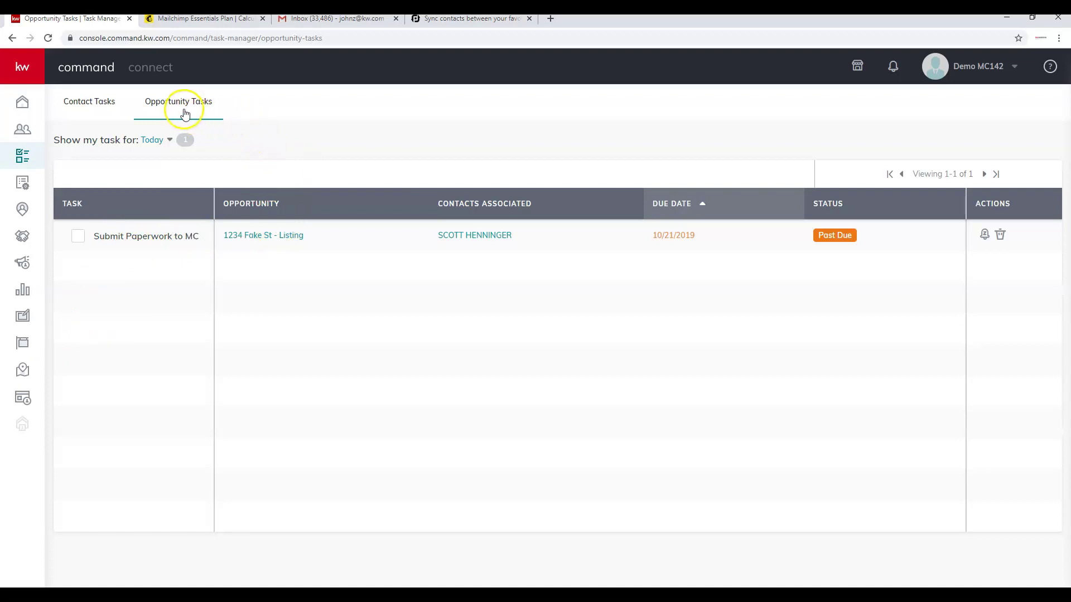
# Step: Revisit Contact Tasks and its date-range options, then open the Contacts list of 559 sorted by Name
pyautogui.click(90, 106)
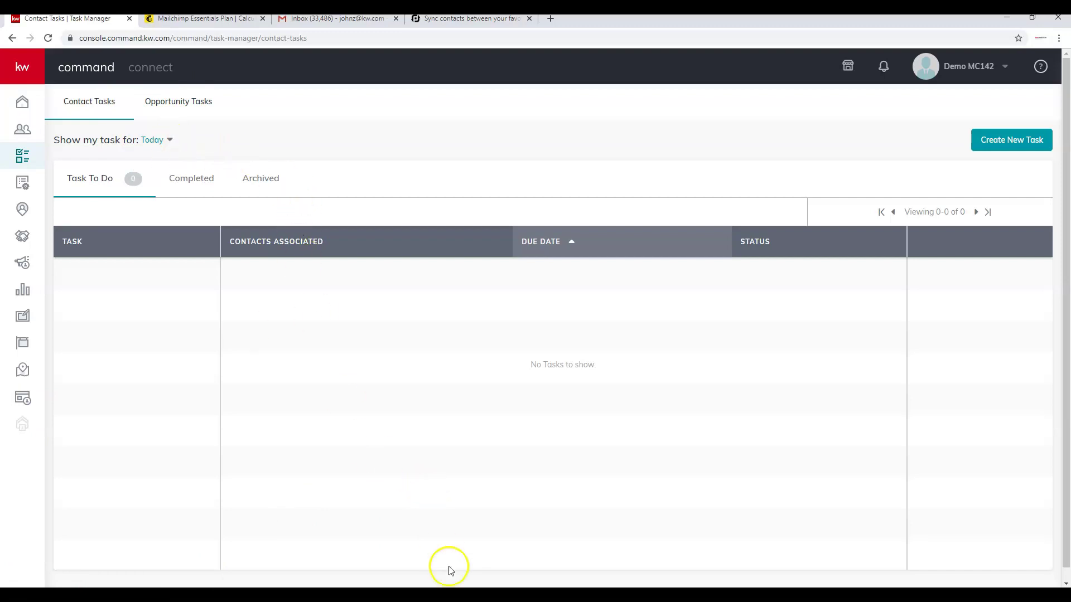
pyautogui.click(170, 140)
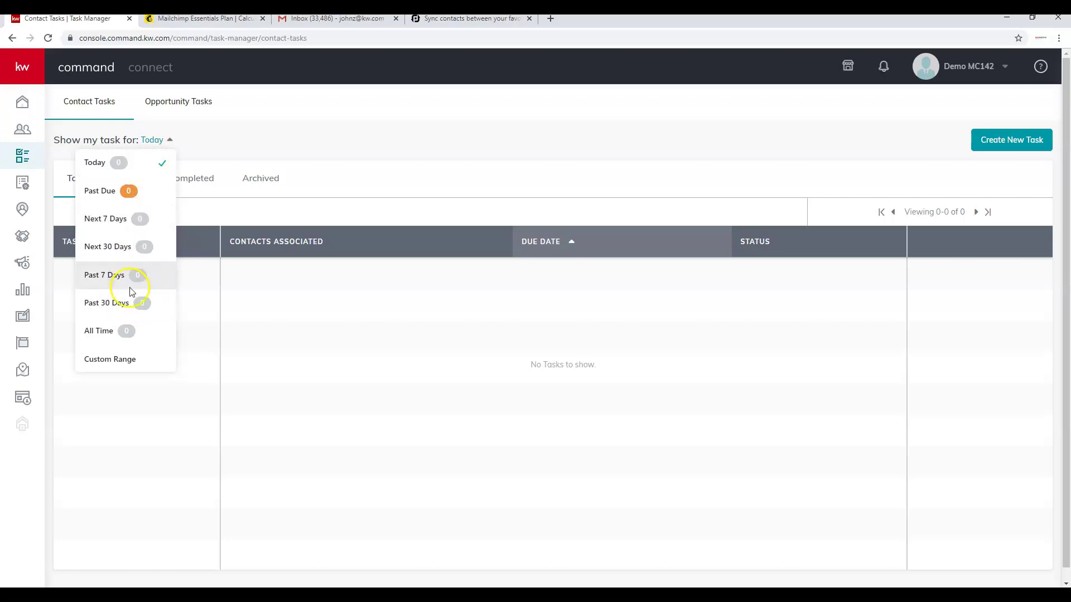
pyautogui.click(309, 360)
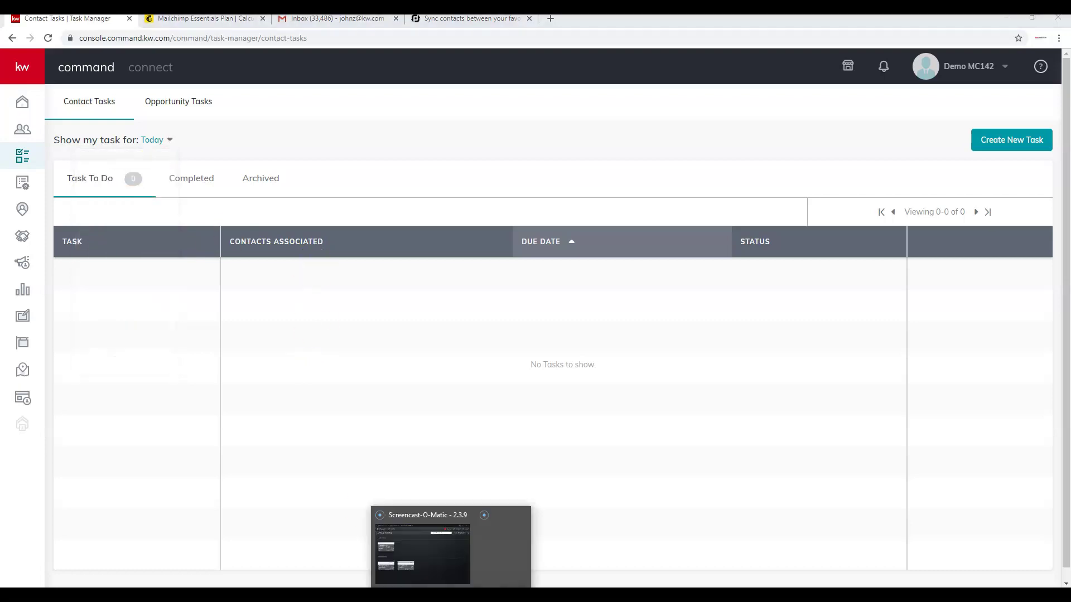
pyautogui.click(446, 580)
pyautogui.click(710, 146)
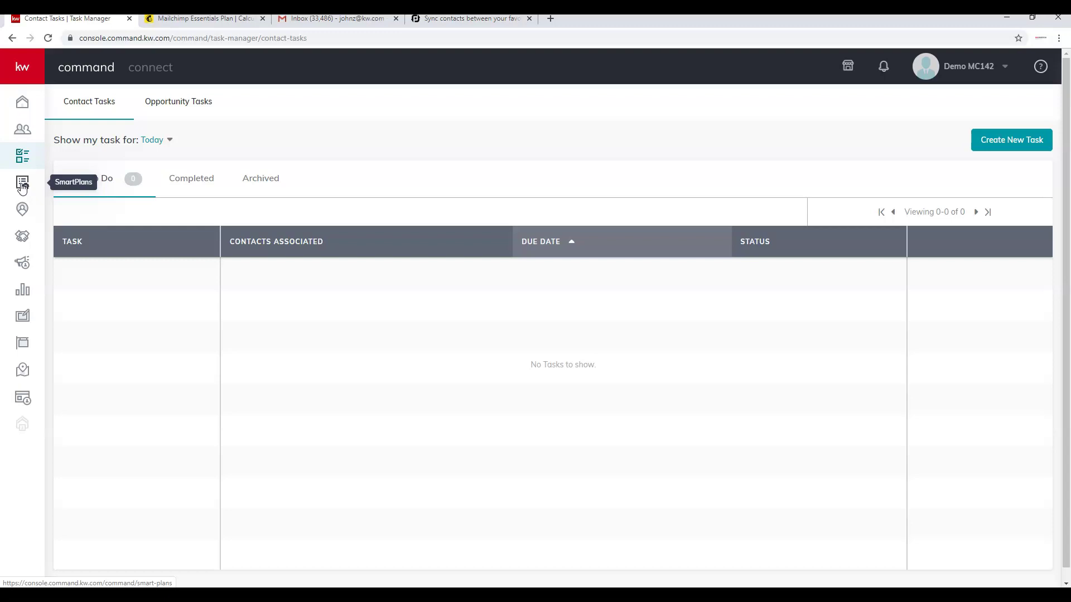
pyautogui.click(29, 130)
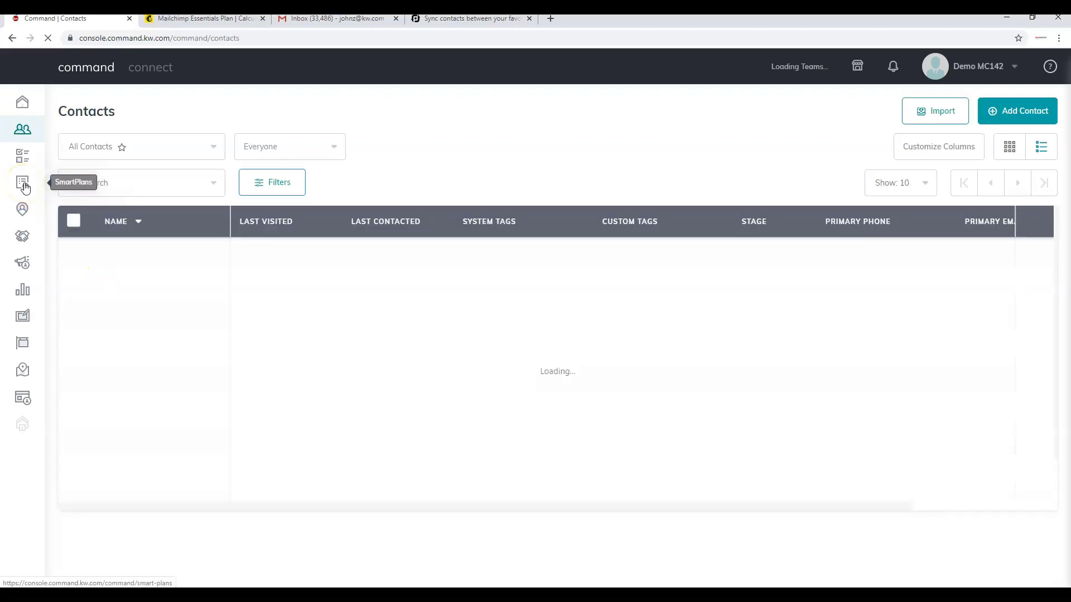
# Step: Select all contacts, preview Add to SmartPlan library plans, cancel, and open Contact Tasks
pyautogui.click(73, 222)
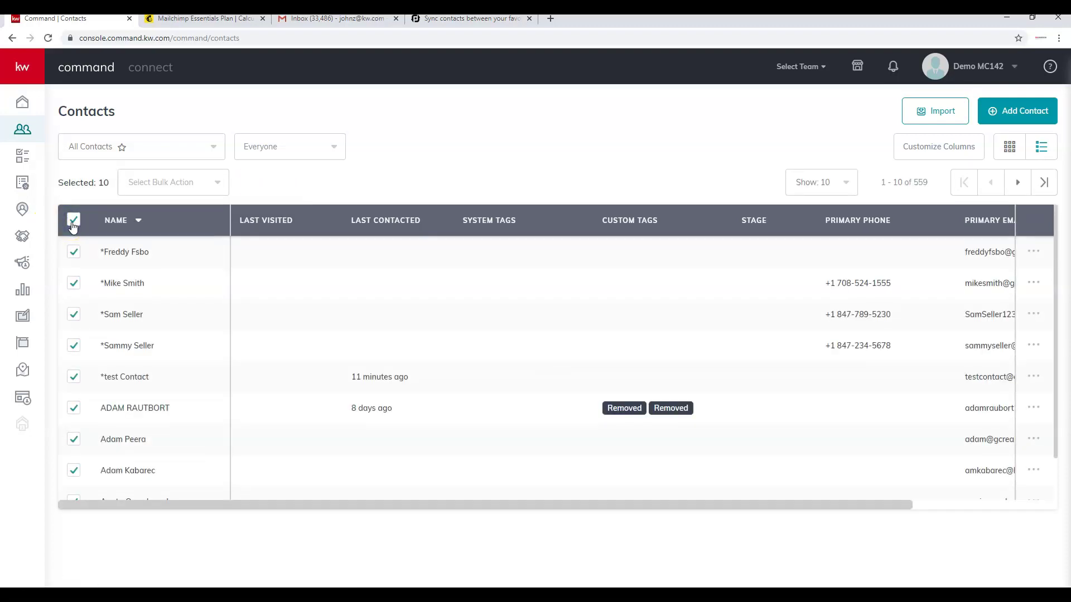
pyautogui.click(220, 185)
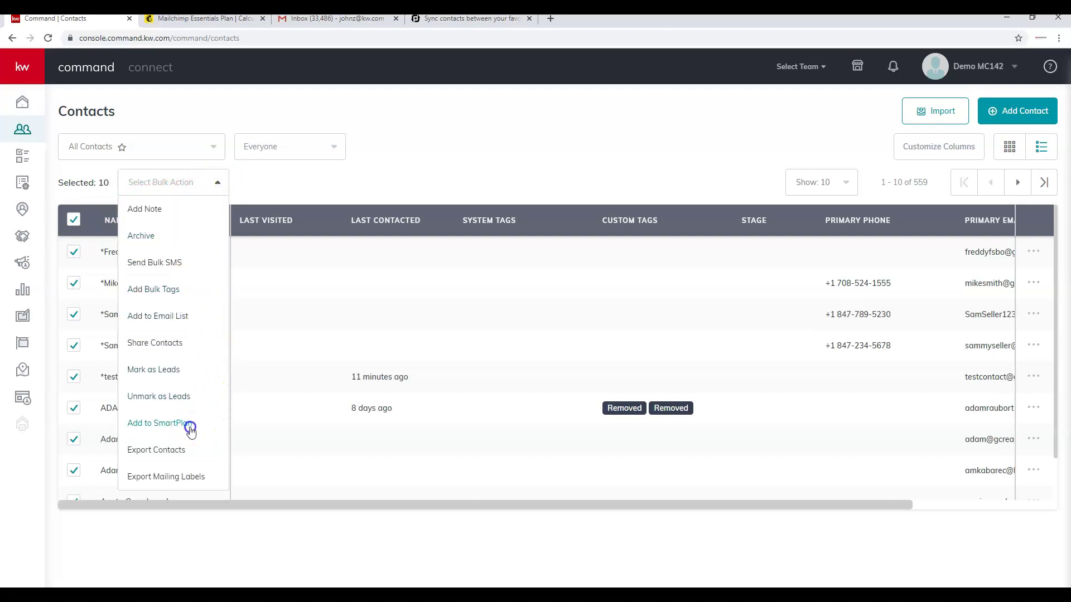
pyautogui.click(190, 424)
pyautogui.click(1030, 181)
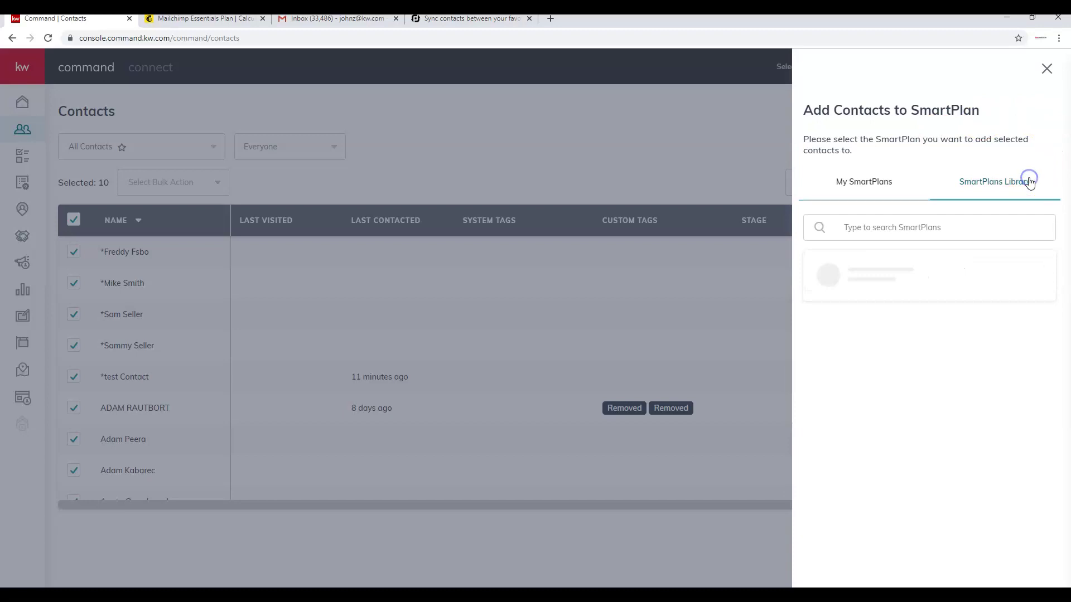
pyautogui.scroll(-1, 920, 495)
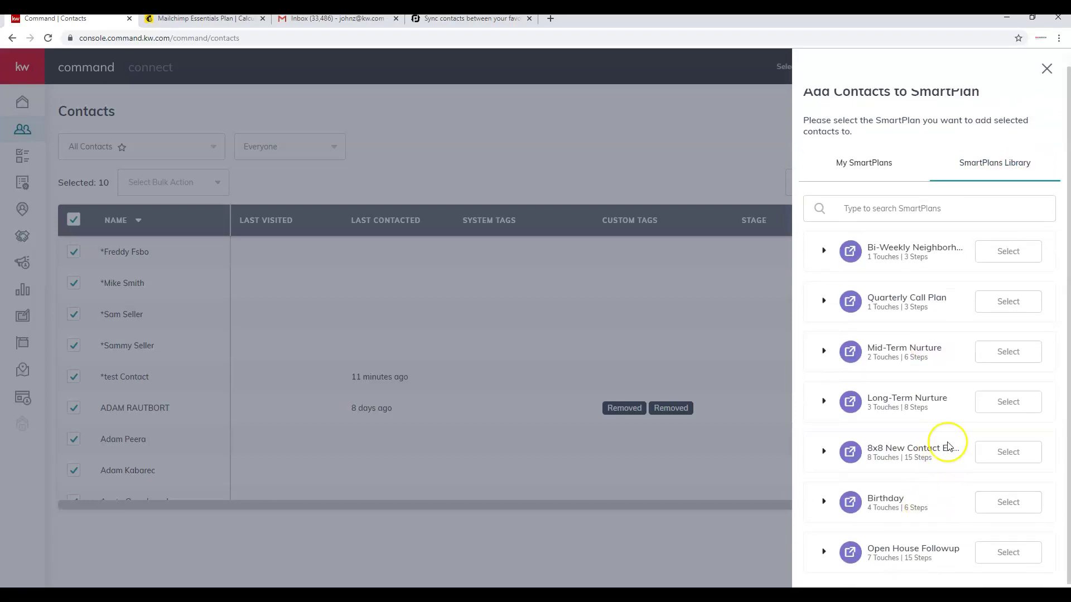
pyautogui.scroll(1, 981, 313)
pyautogui.click(1048, 69)
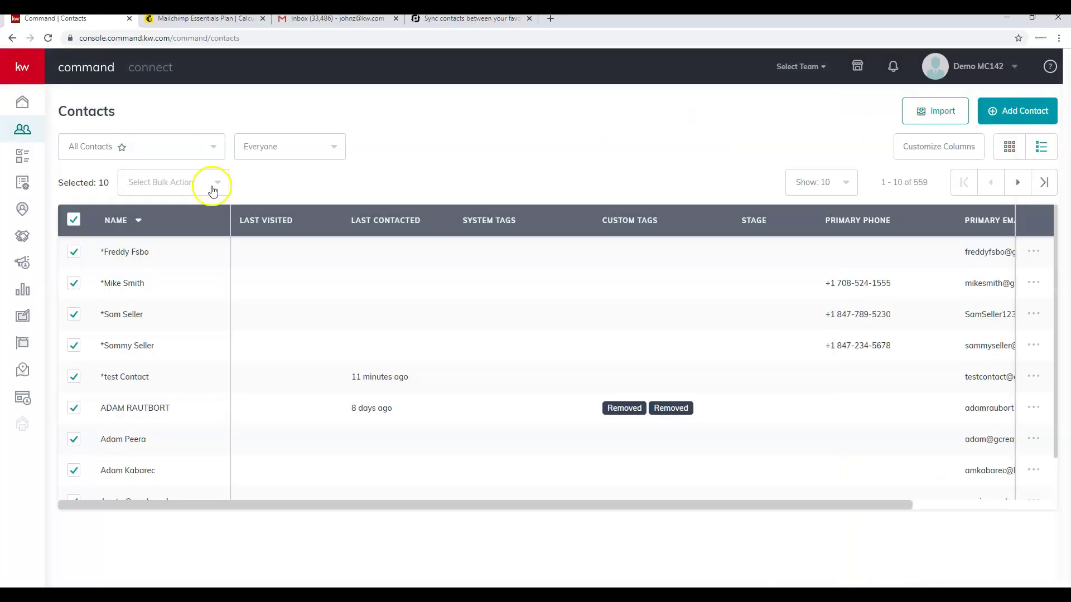
pyautogui.click(22, 158)
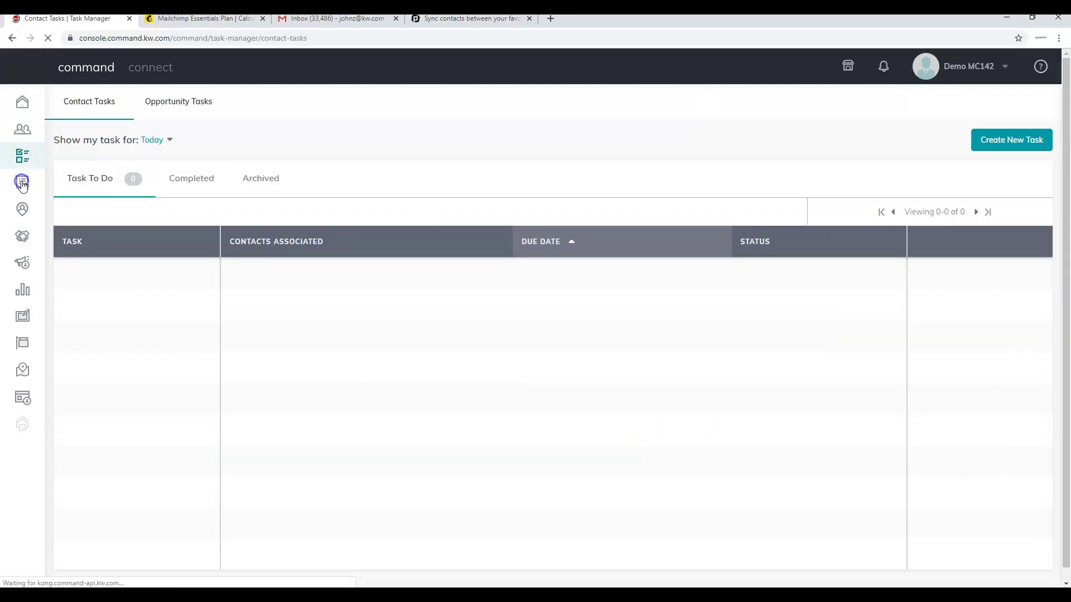
# Step: Open the SmartPlans Library and review the Bi-Weekly Neighborhood Nurture plan's steps
pyautogui.click(22, 178)
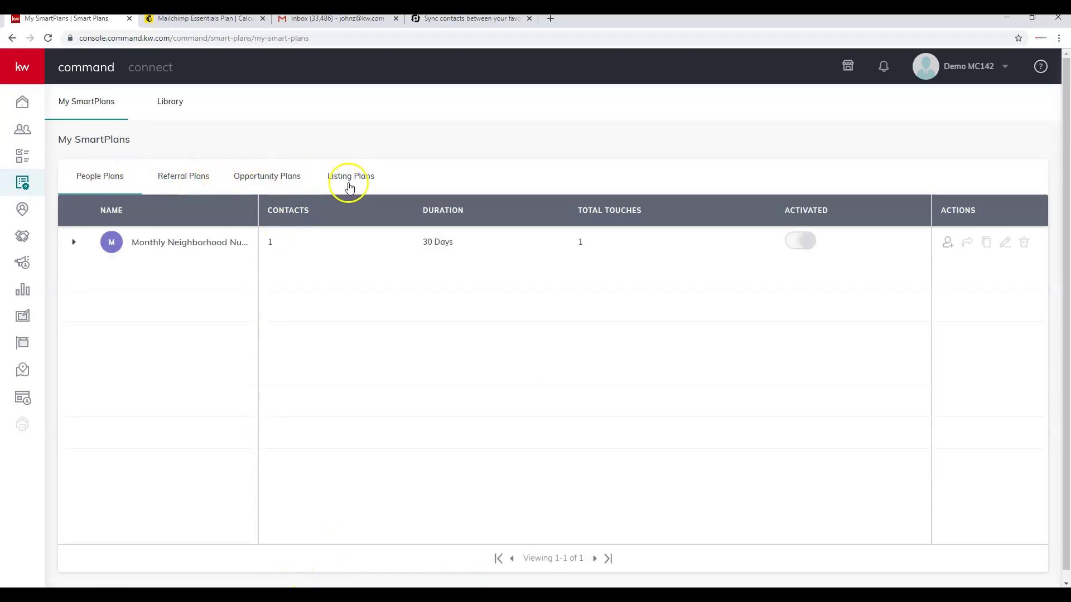
pyautogui.click(173, 103)
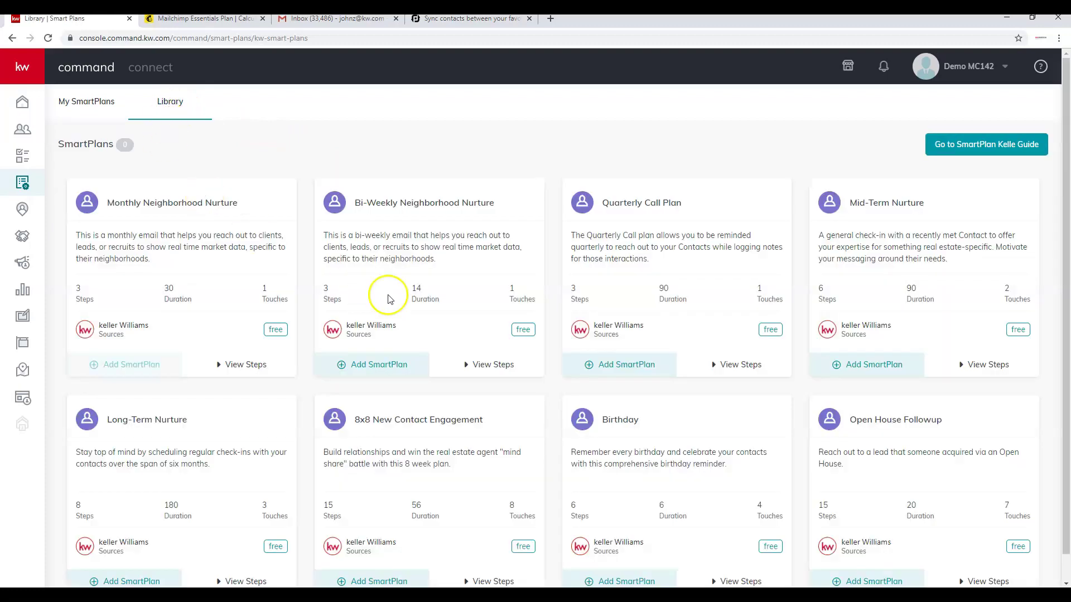
pyautogui.click(487, 368)
pyautogui.scroll(-1, 473, 411)
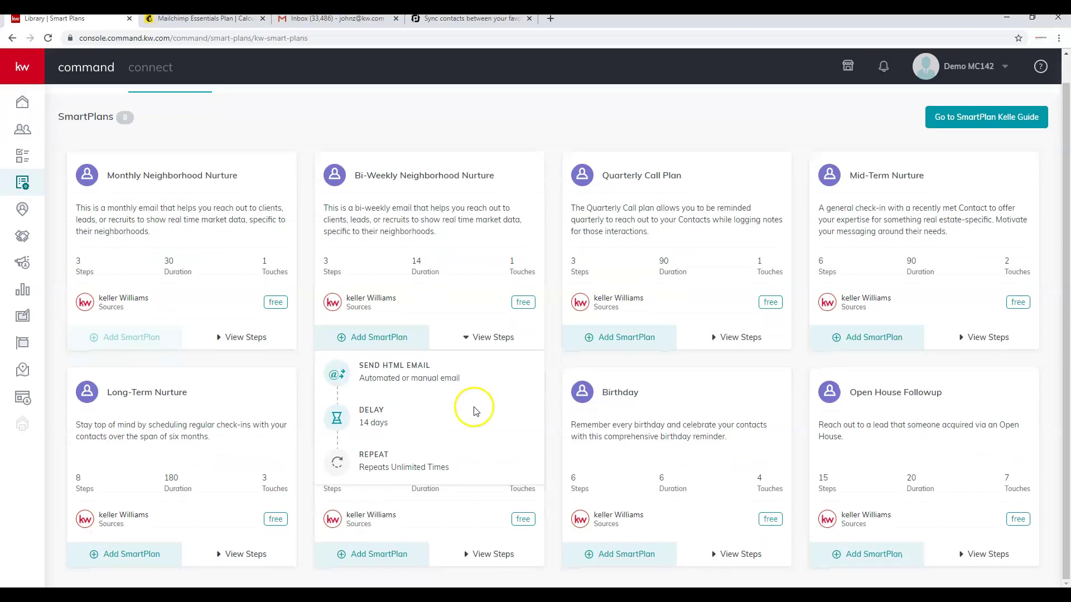
pyautogui.click(506, 342)
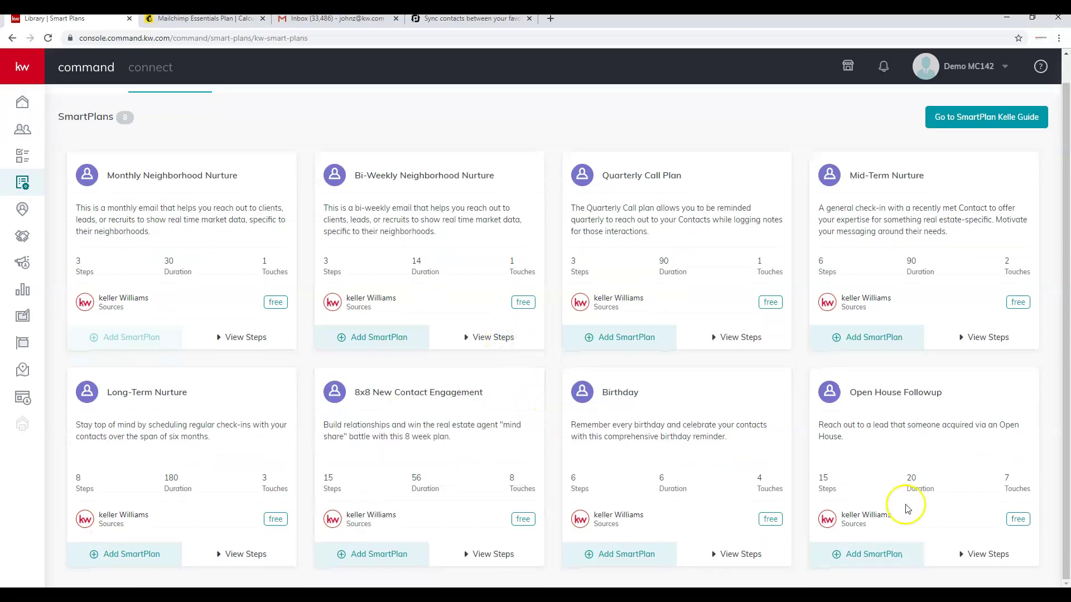
# Step: Review the steps of the Open House Followup plan
pyautogui.click(973, 556)
pyautogui.scroll(-7, 940, 514)
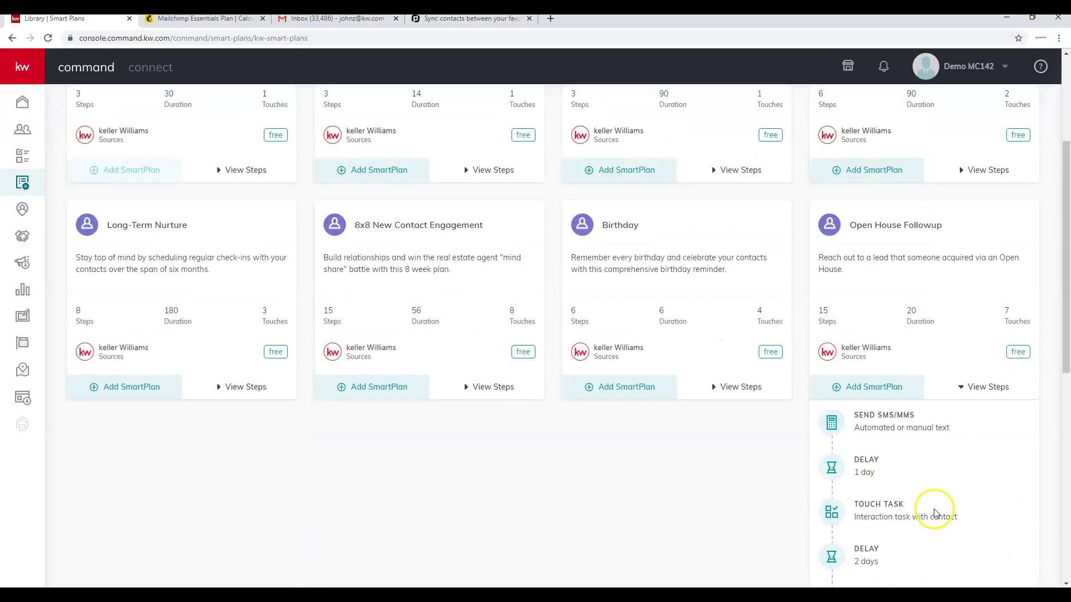
pyautogui.scroll(-5, 774, 451)
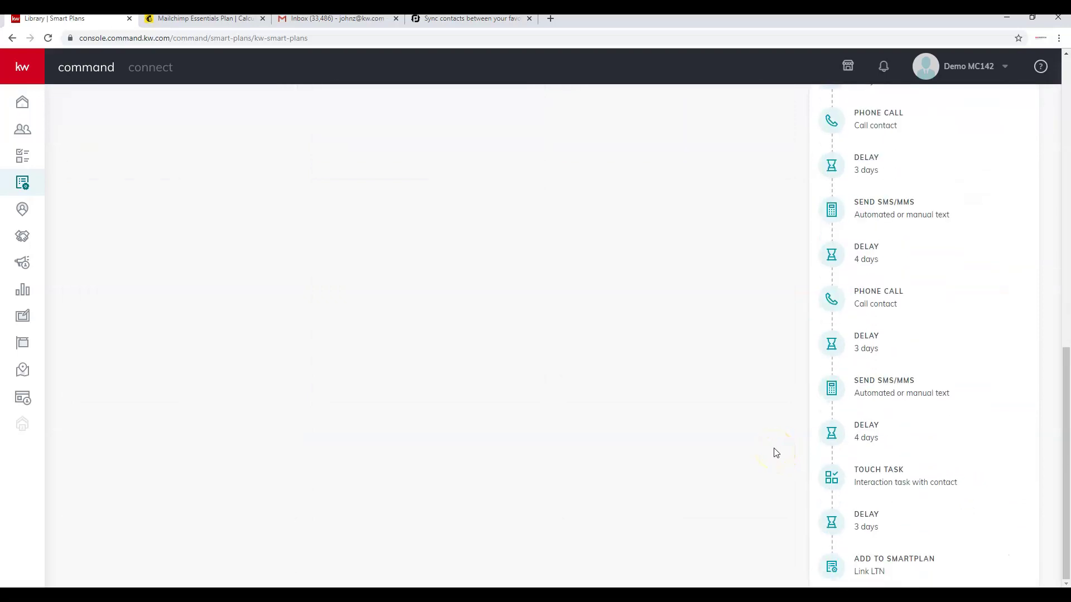
pyautogui.scroll(10, 941, 511)
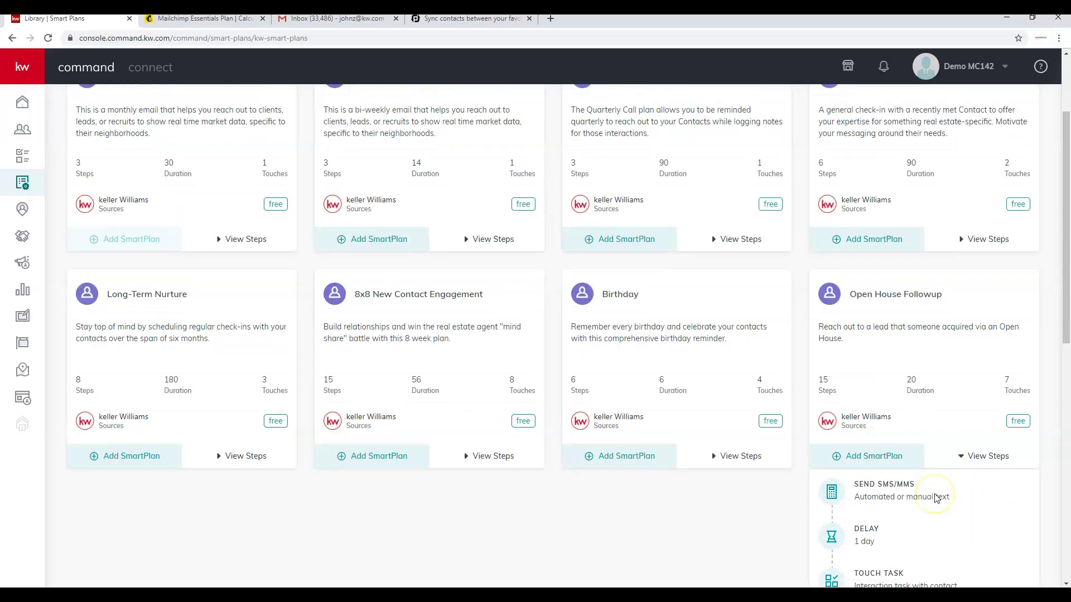
pyautogui.scroll(-10, 935, 430)
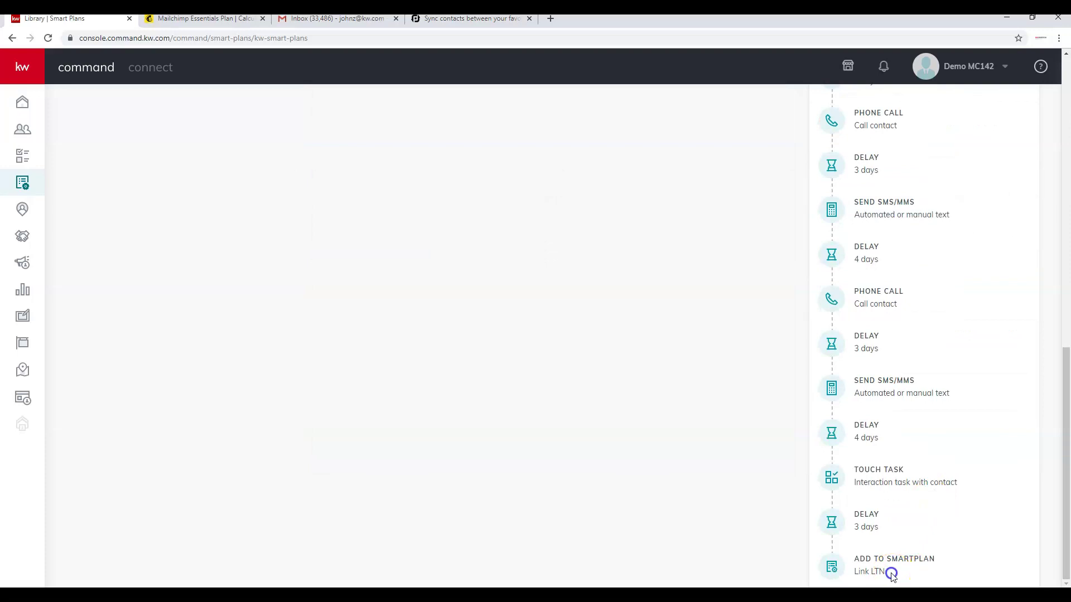
pyautogui.scroll(10, 874, 514)
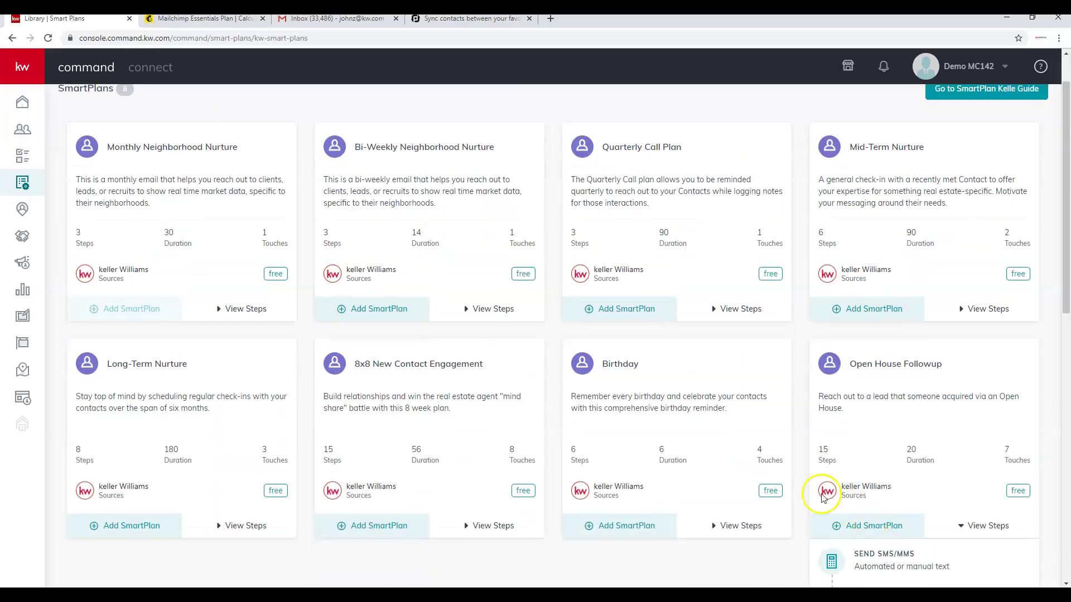
# Step: Review the steps of the Long-Term Nurture plan
pyautogui.click(265, 527)
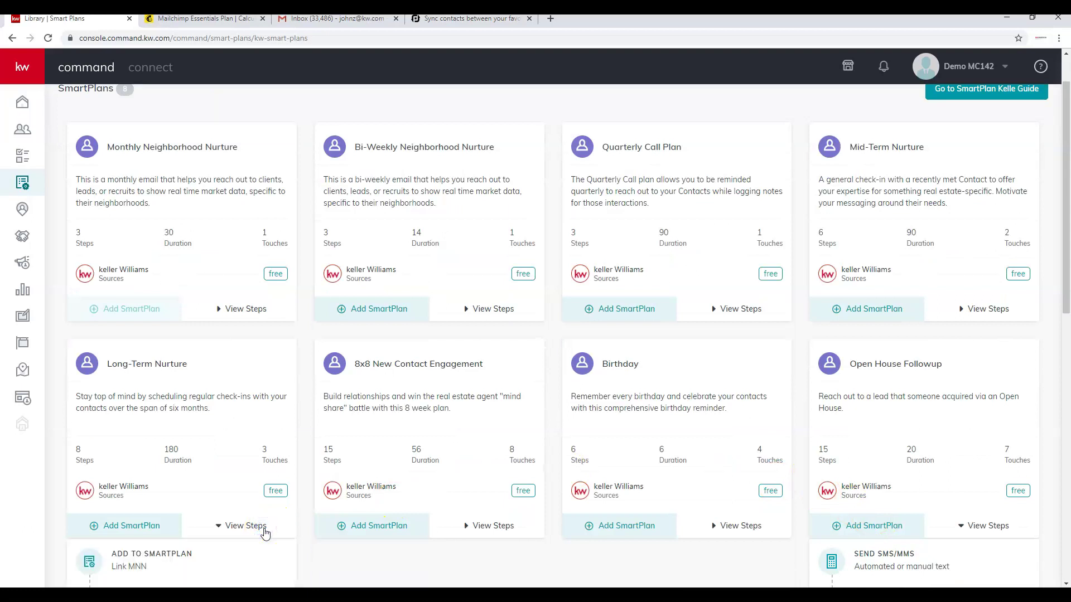
pyautogui.scroll(-5, 265, 531)
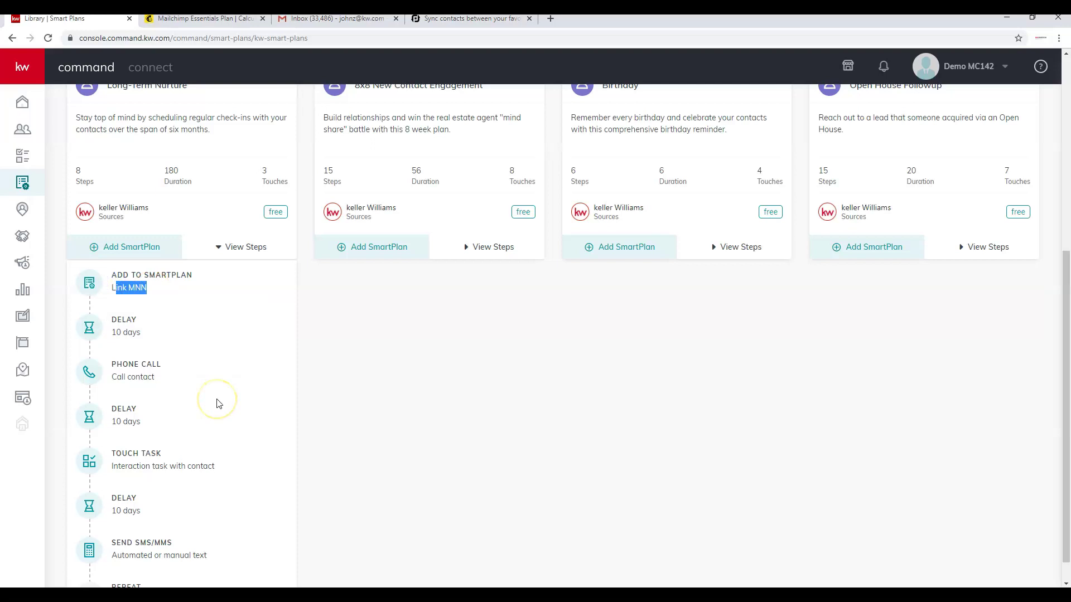
pyautogui.scroll(5, 488, 495)
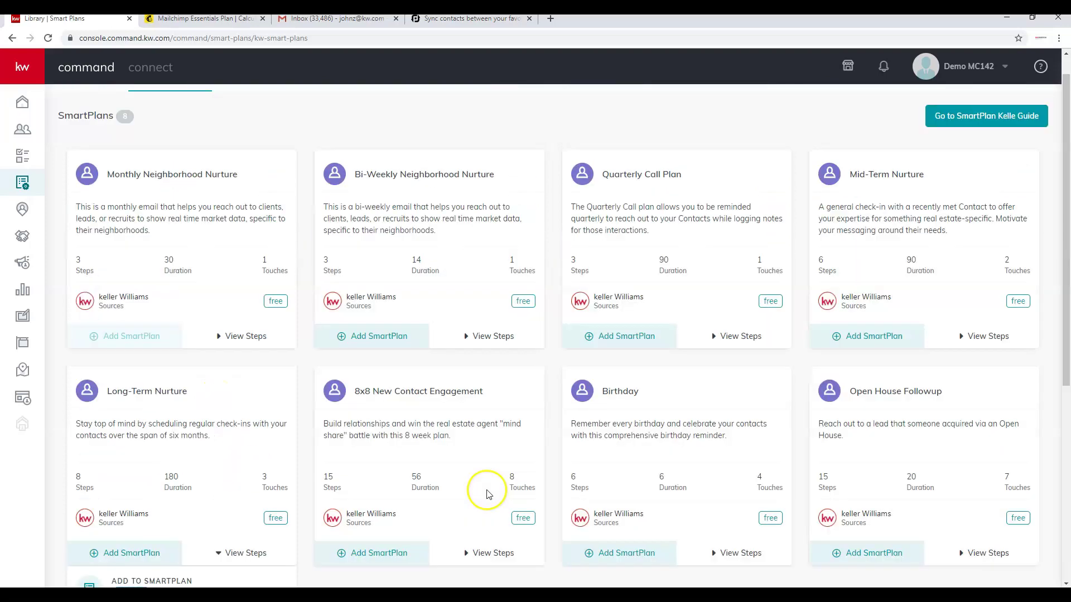
pyautogui.scroll(1, 488, 494)
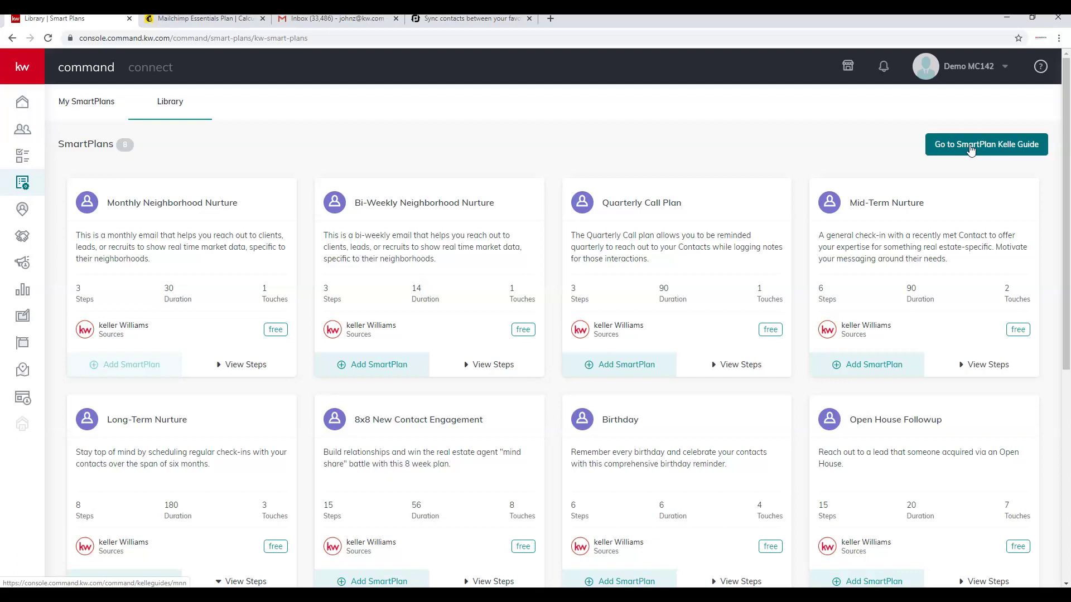
# Step: Start the SmartPlans Kelle Guide walkthrough and reach its Branded Header step for the landing page
pyautogui.click(971, 150)
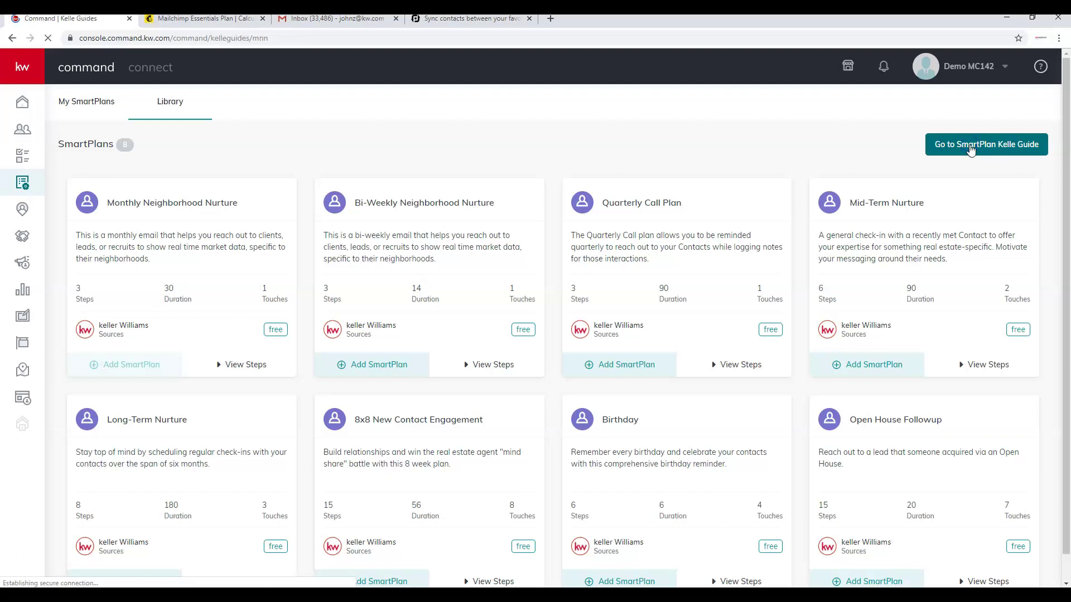
pyautogui.click(537, 503)
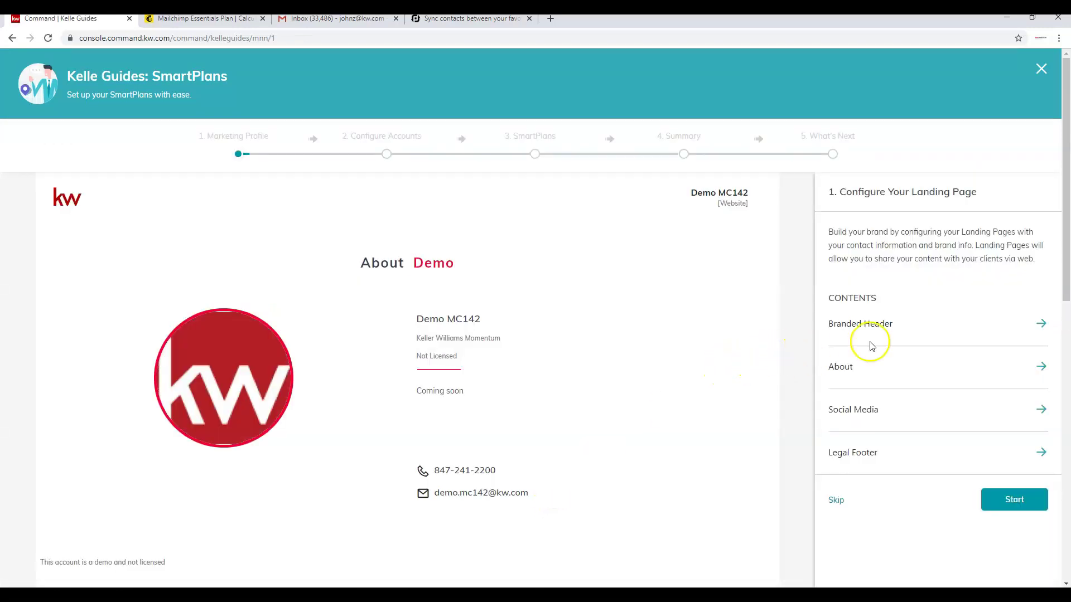
pyautogui.click(952, 328)
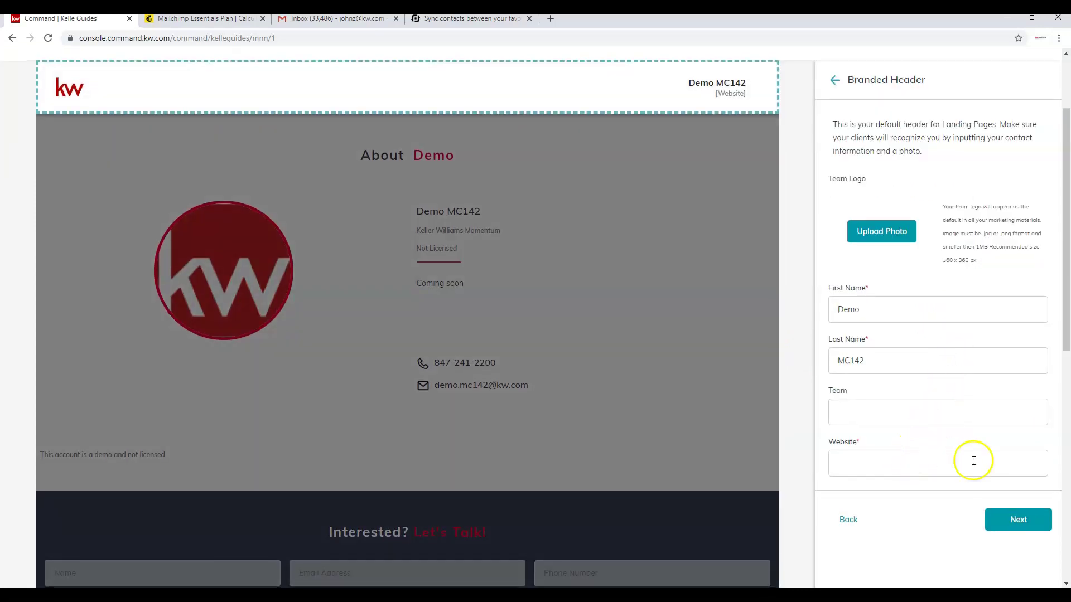
pyautogui.scroll(-1, 976, 466)
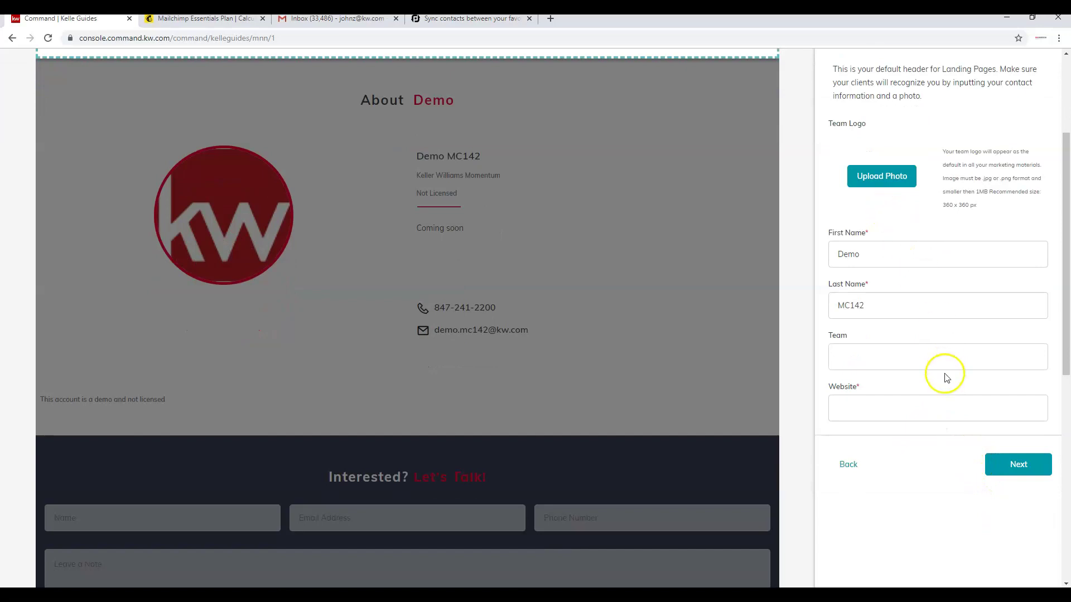
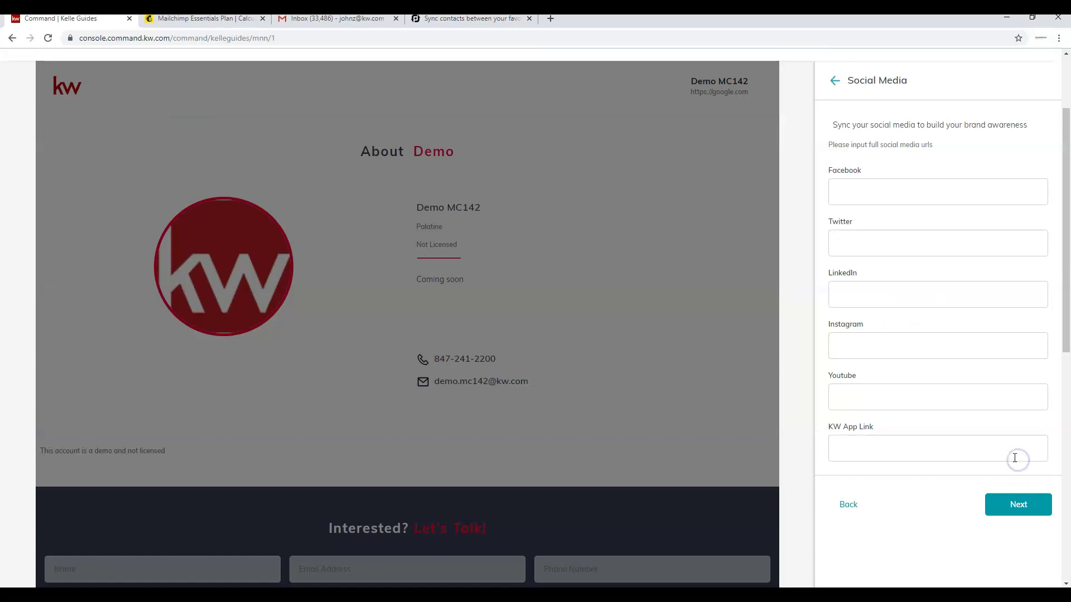
# Step: Move past the Social Media step to the account configuration step
pyautogui.scroll(-2, 997, 402)
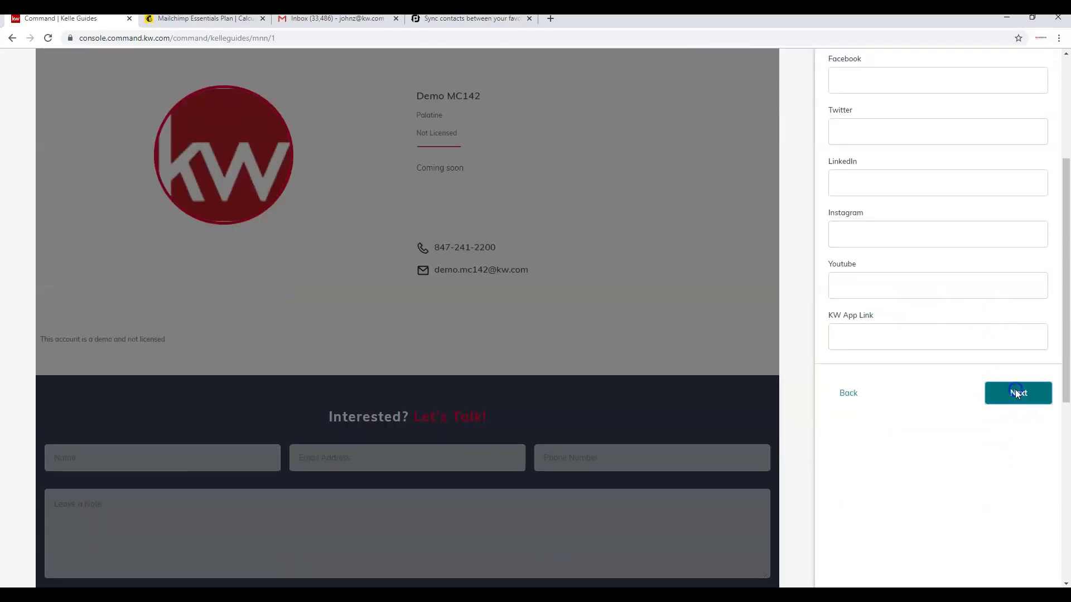
pyautogui.click(1015, 393)
pyautogui.click(1013, 423)
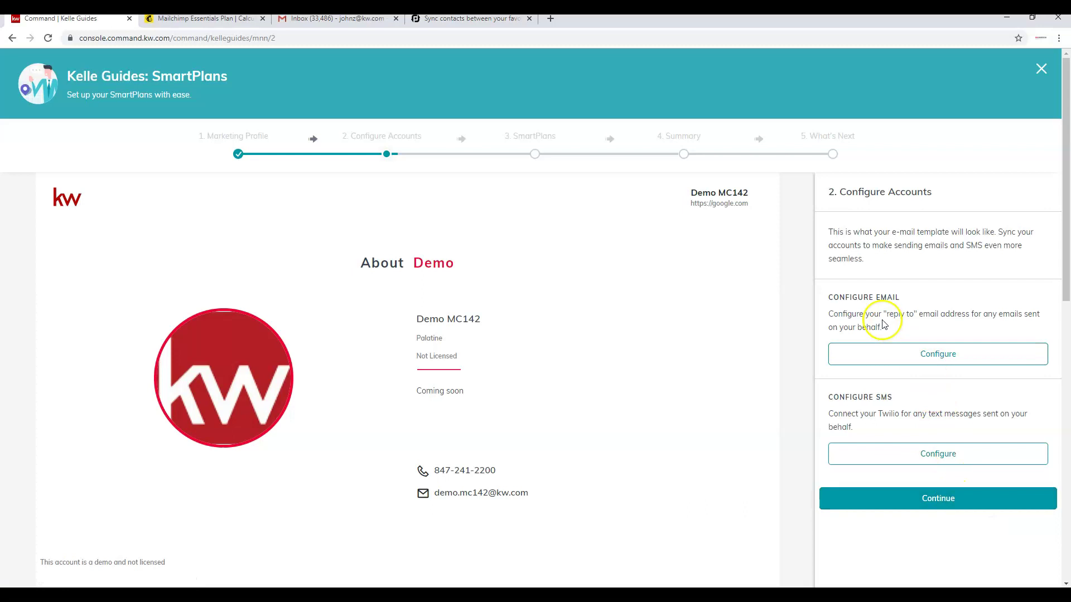
# Step: Open the reply-to email settings, close them unsaved, and continue to Enable Smart Plans
pyautogui.moveTo(877, 326); pyautogui.dragTo(833, 313)
pyautogui.click(932, 357)
pyautogui.click(529, 350)
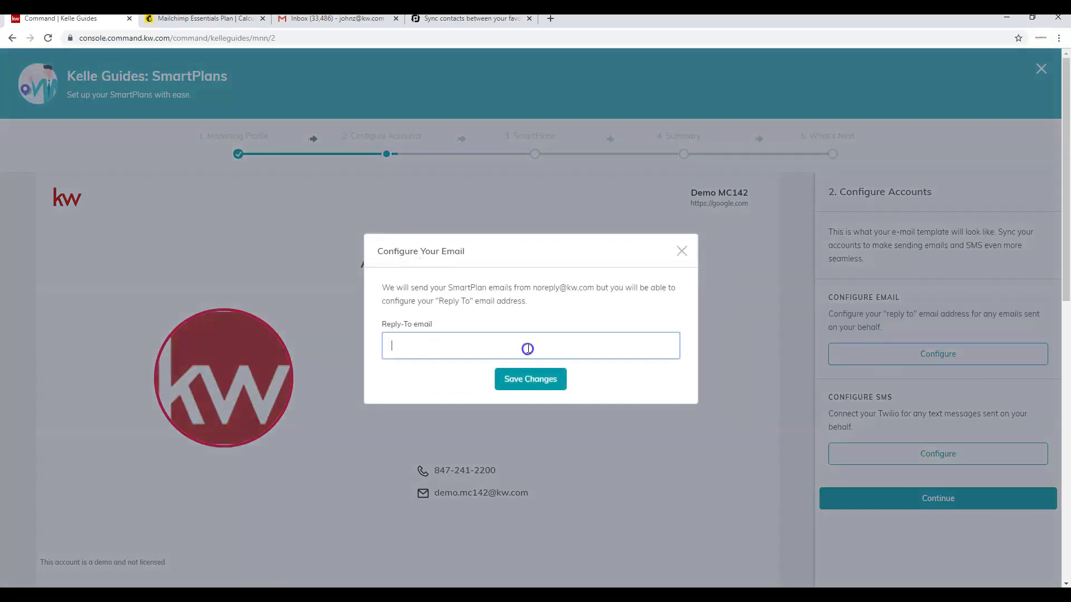
pyautogui.doubleClick(681, 252)
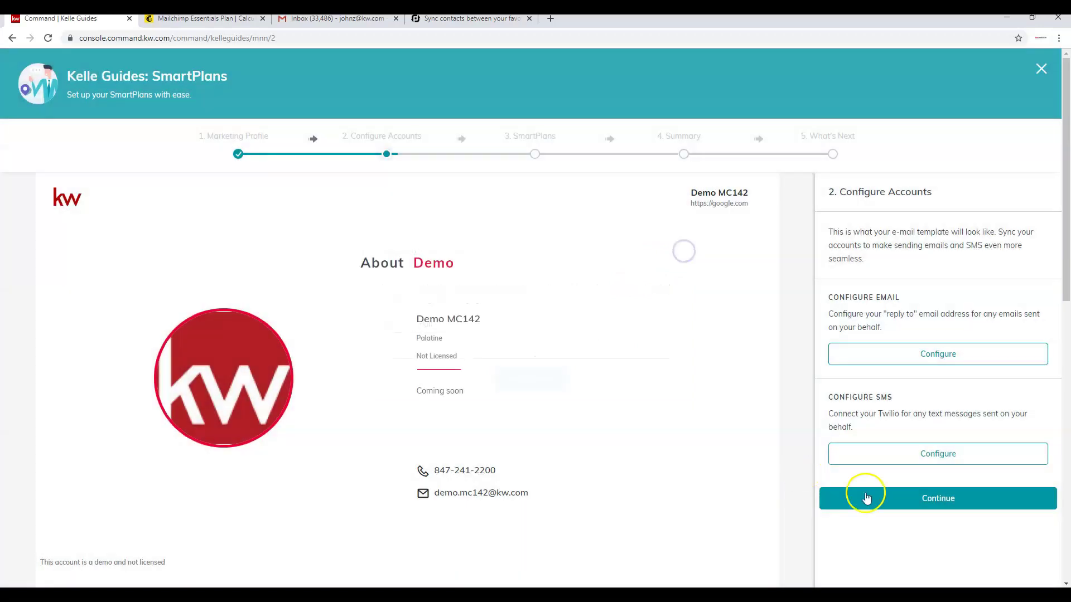
pyautogui.click(891, 459)
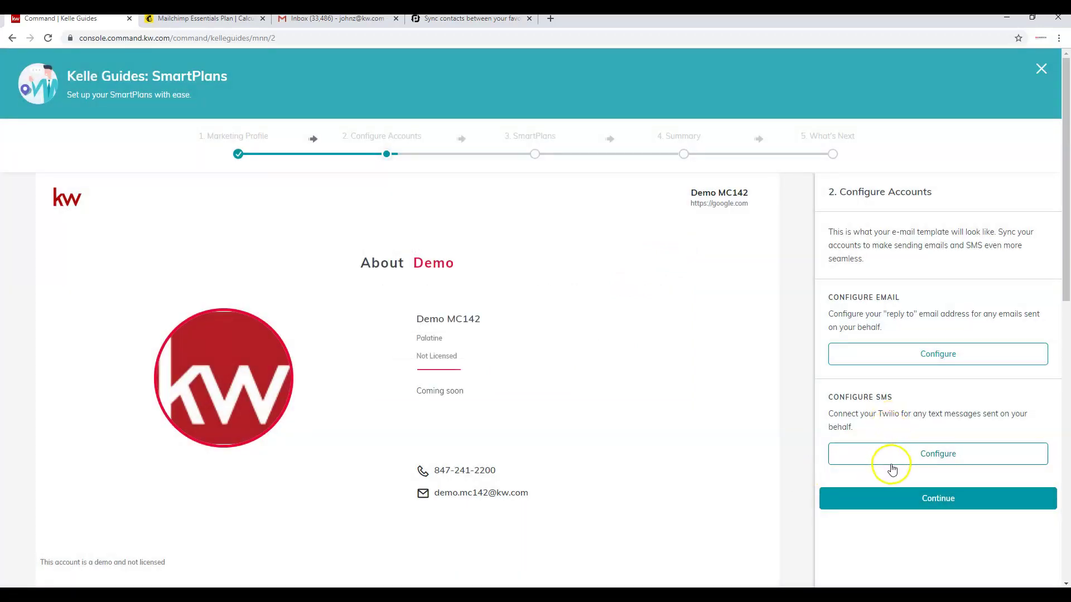
pyautogui.click(902, 501)
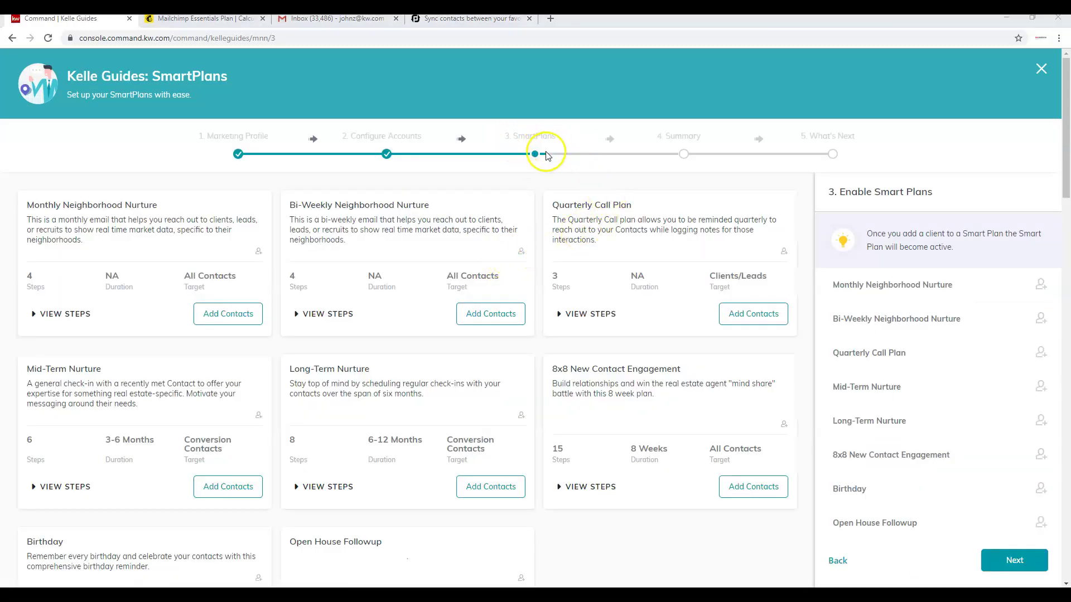
# Step: Search 'john' and try adding a matching contact to the Quarterly Call Plan, then close
pyautogui.scroll(-1, 826, 349)
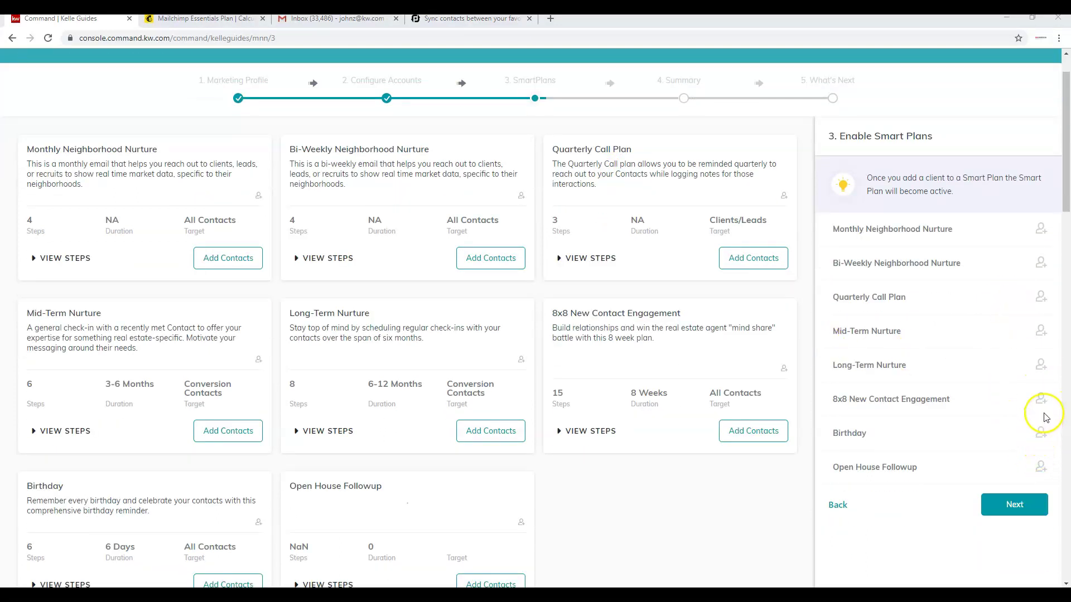
pyautogui.click(1041, 297)
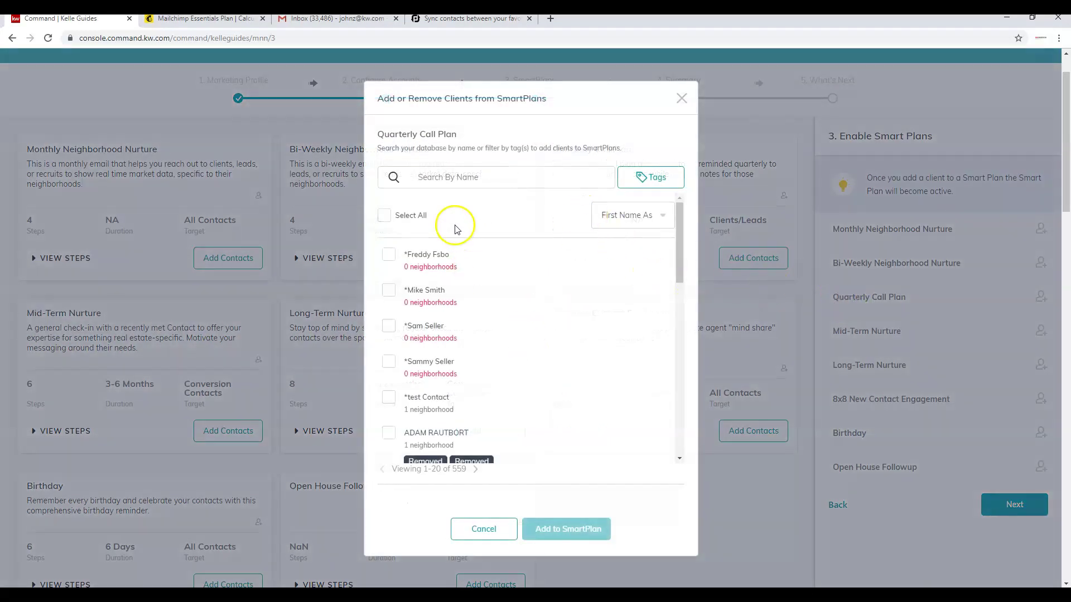
pyautogui.click(506, 173)
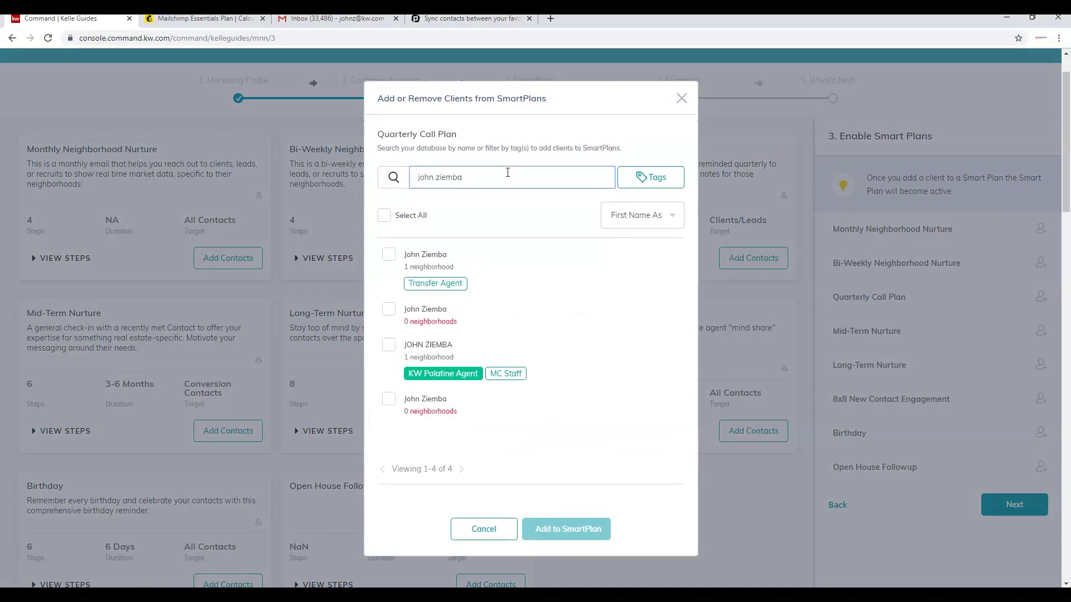
pyautogui.click(388, 255)
pyautogui.click(555, 532)
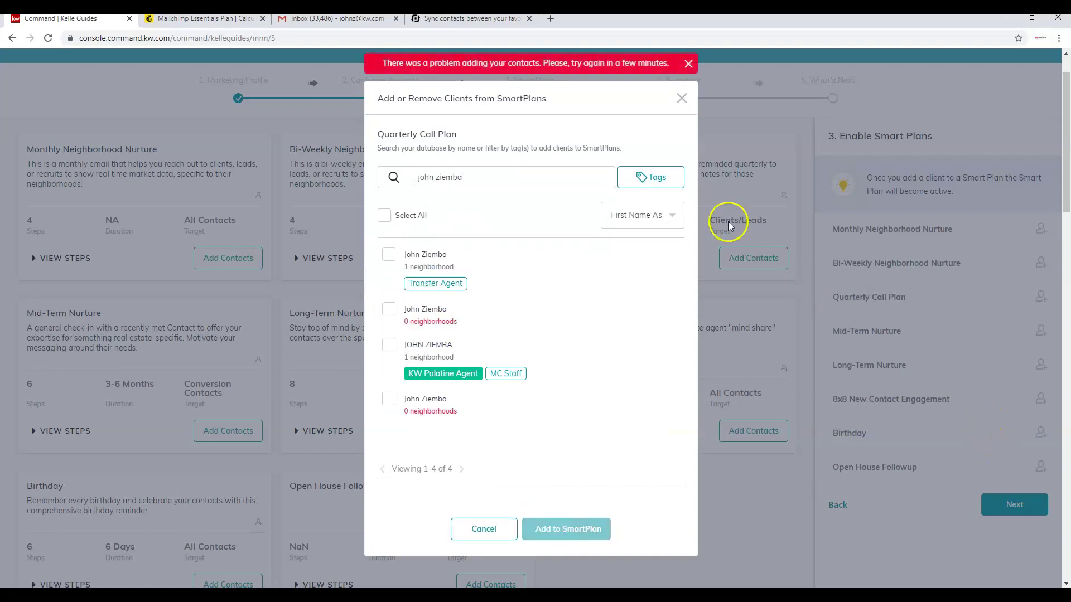
pyautogui.click(389, 345)
pyautogui.click(547, 528)
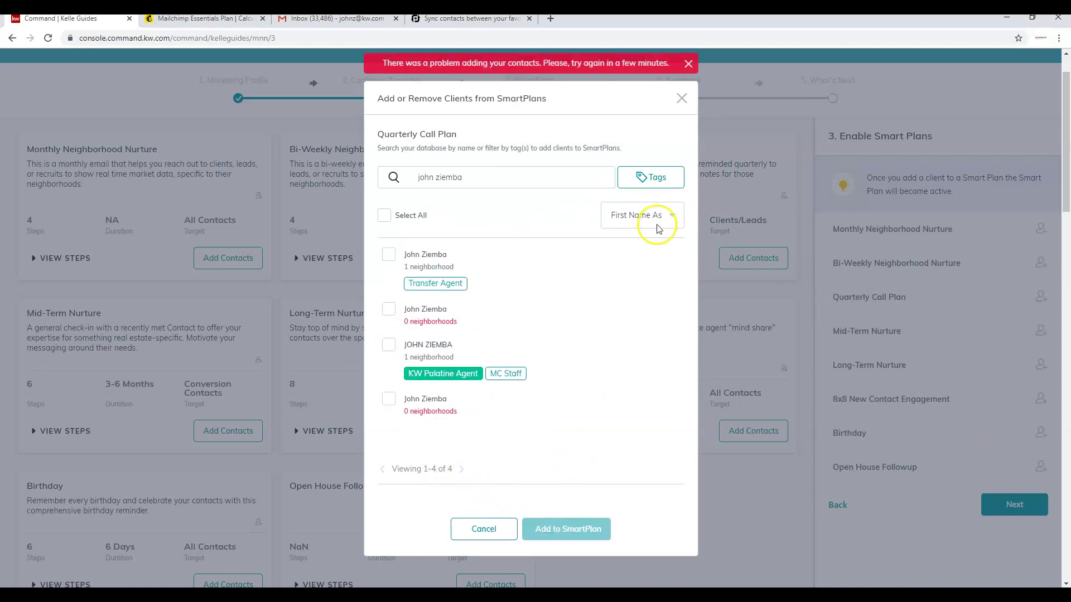
pyautogui.click(677, 106)
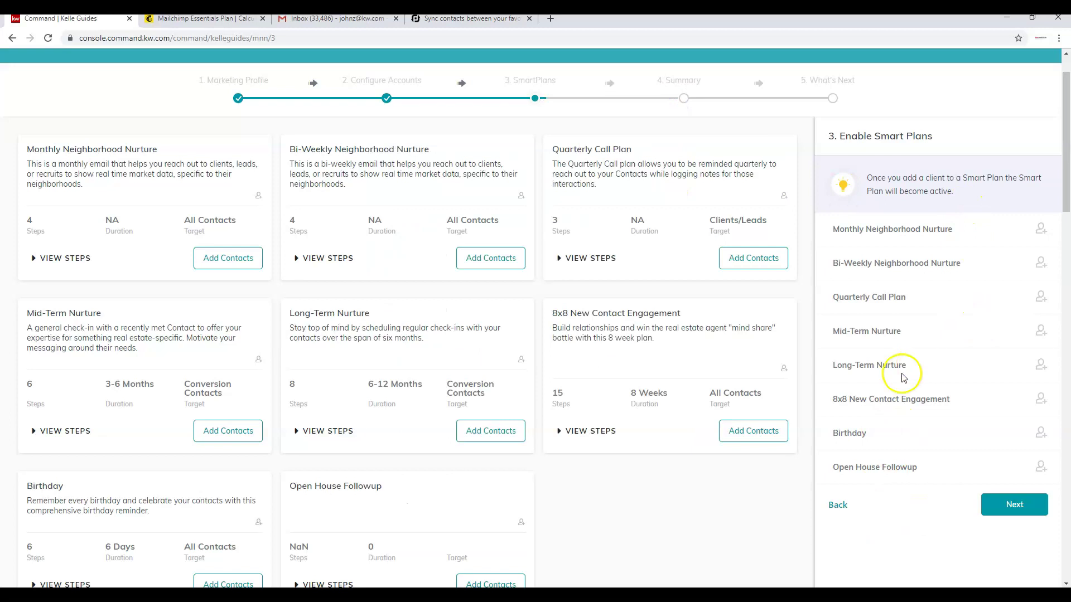
# Step: Advance through the SmartPlans summary and What's Next, then close the guide
pyautogui.scroll(1, 920, 277)
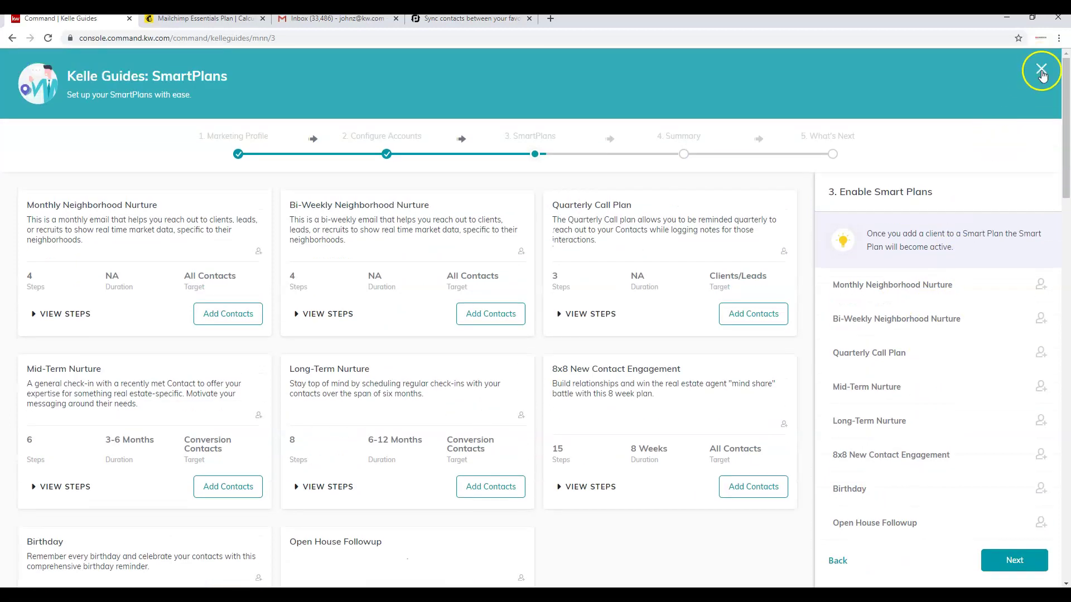
pyautogui.scroll(-2, 875, 363)
pyautogui.click(988, 453)
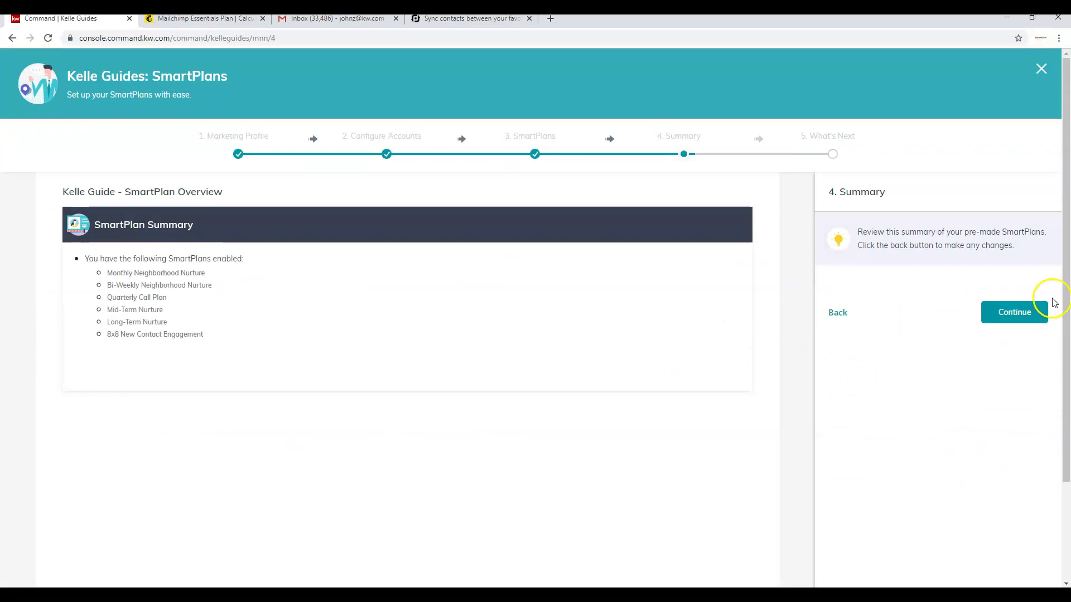
pyautogui.click(1024, 312)
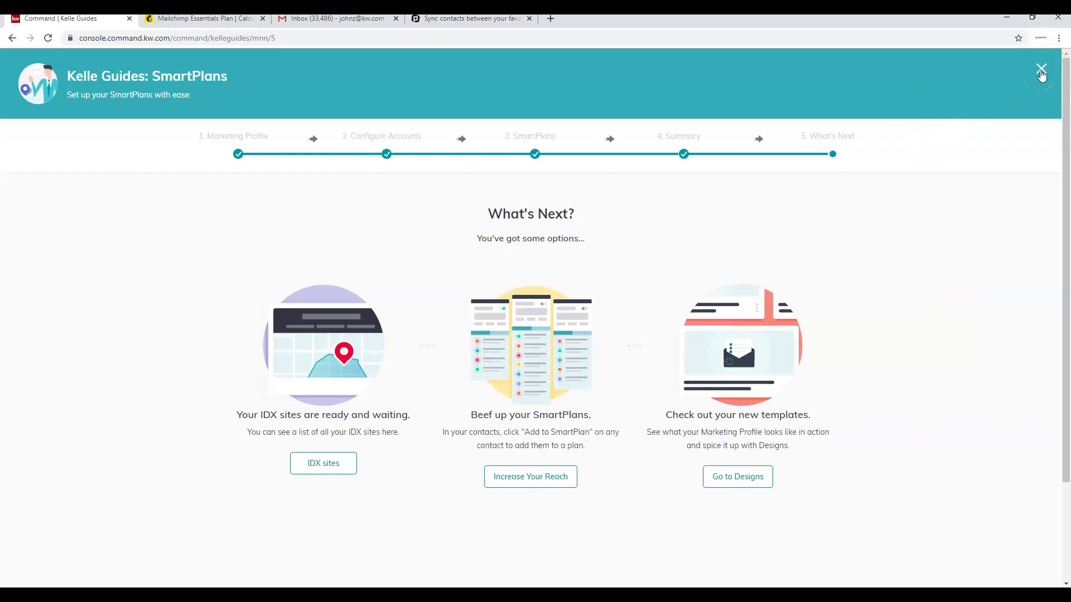
pyautogui.click(1041, 71)
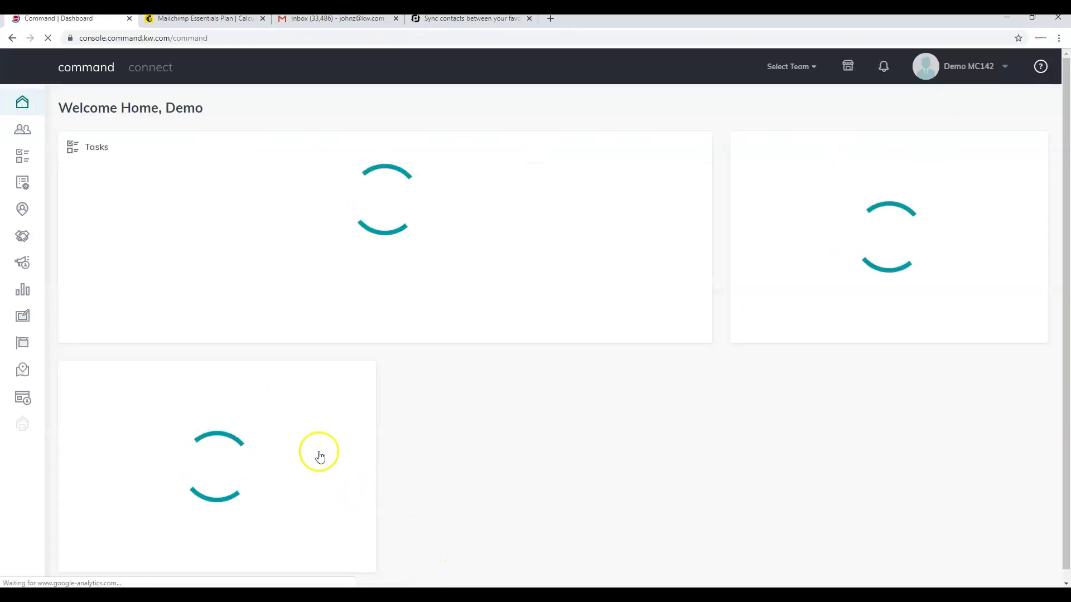
# Step: Open Referrals' Grow My Network map, allow location access, and dismiss the filtering tip
pyautogui.click(23, 210)
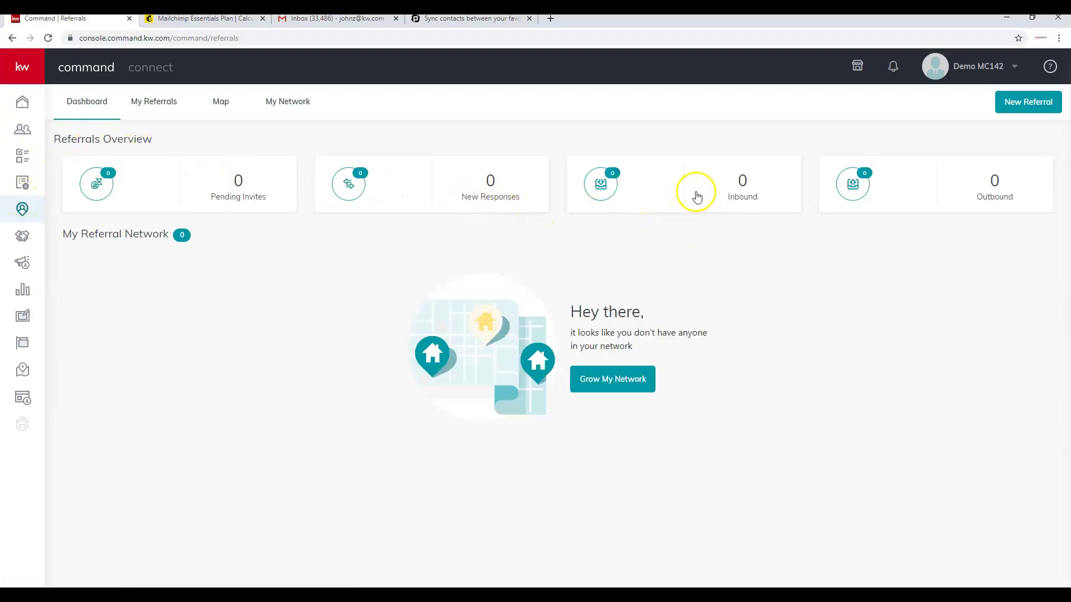
pyautogui.click(625, 384)
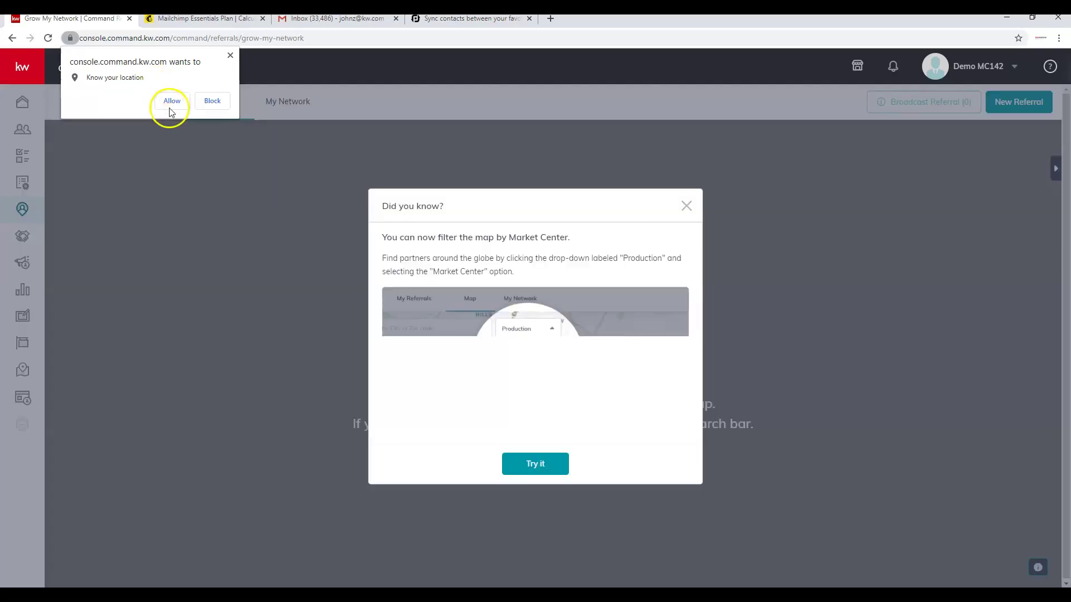
pyautogui.click(170, 102)
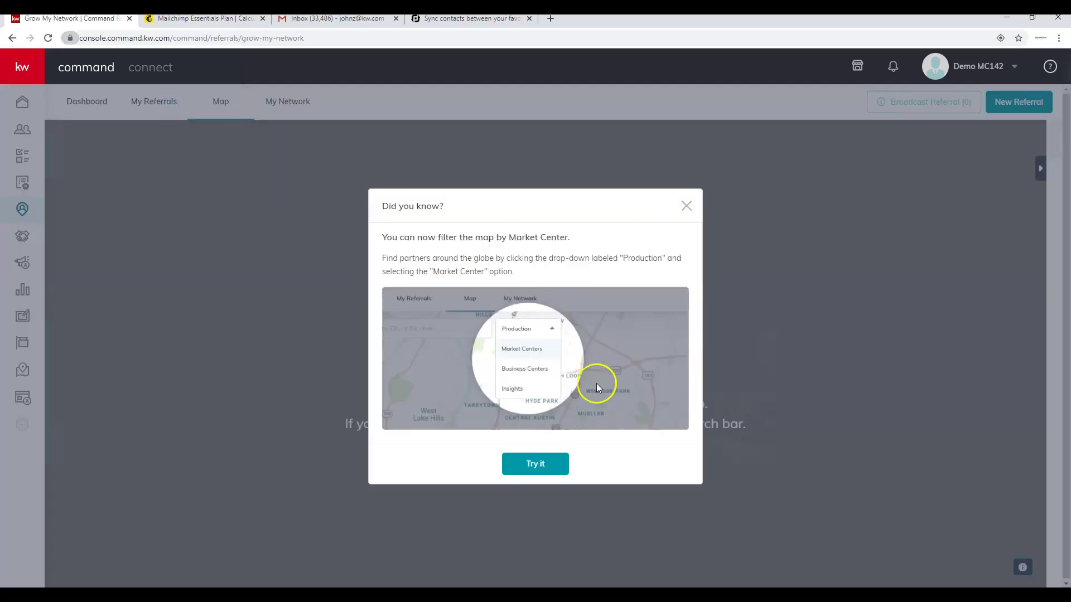
pyautogui.click(544, 465)
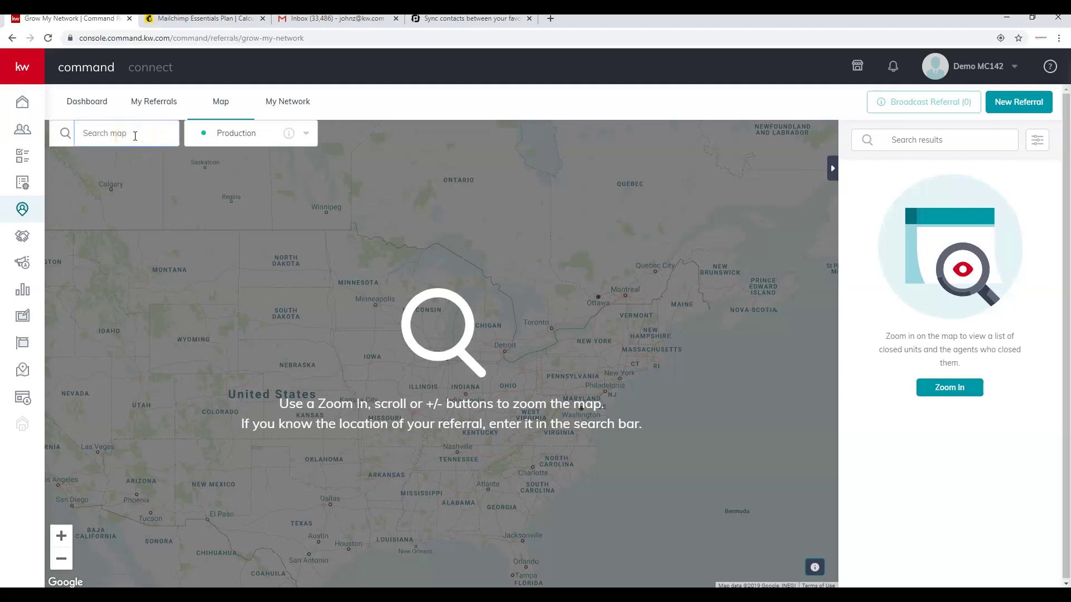
# Step: Search the map for Chicago, IL, USA, then pan and zoom until three agents appear
pyautogui.press('Down')
pyautogui.press('Return')
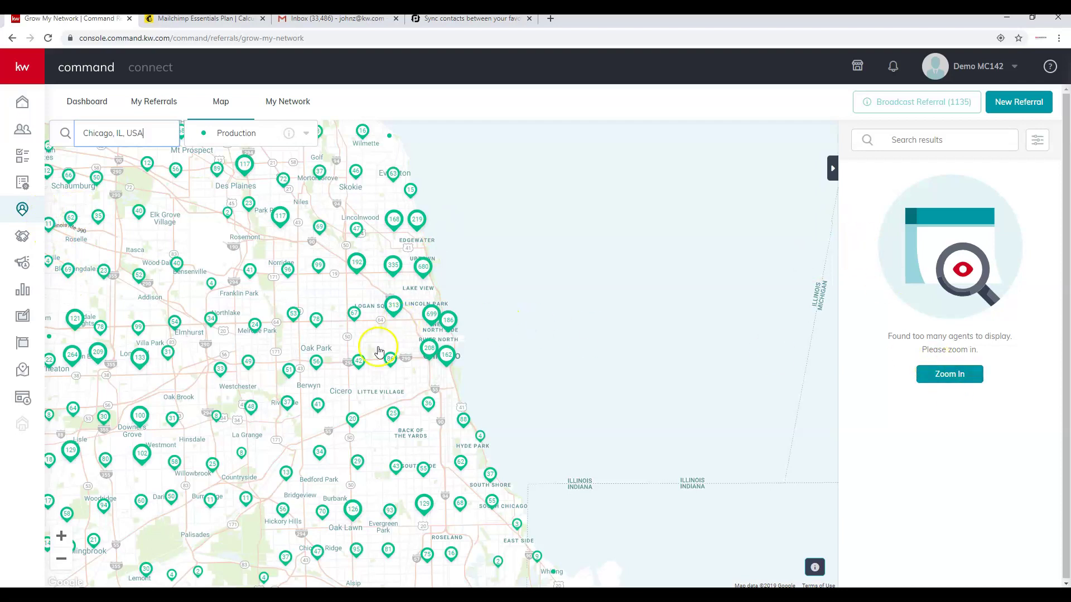
pyautogui.moveTo(412, 337); pyautogui.dragTo(464, 327)
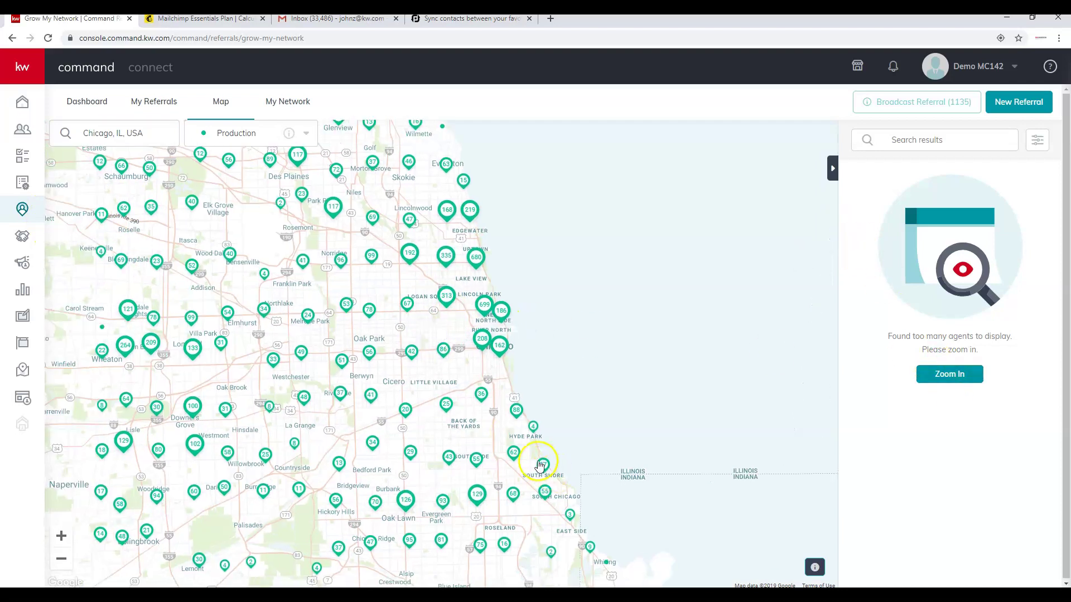
pyautogui.click(63, 539)
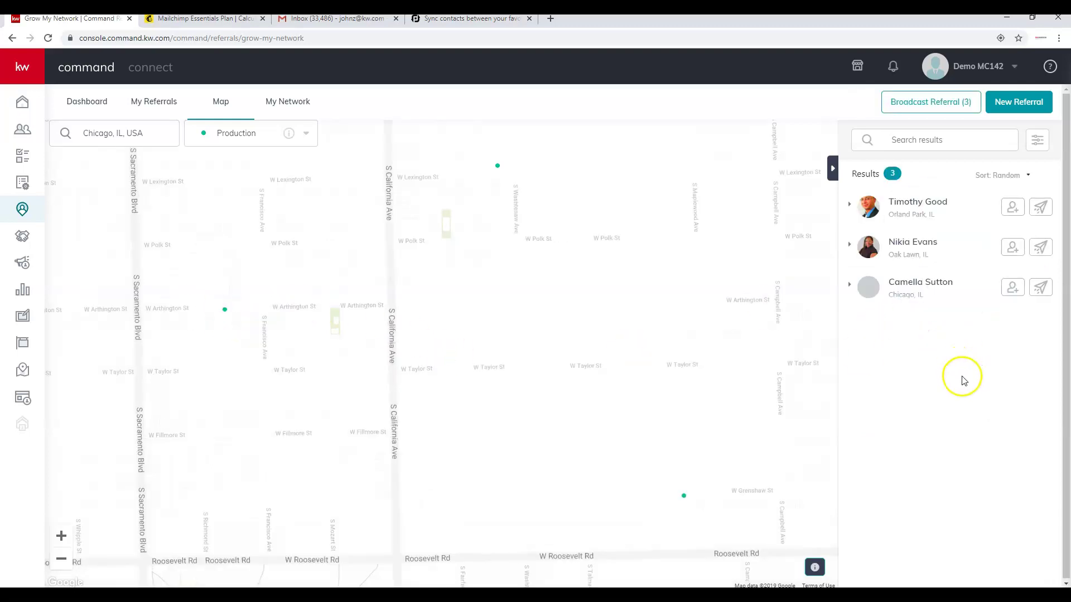
# Step: Open the first agent's profile in a new tab, return to the map, and check layer and sort options
pyautogui.click(912, 203)
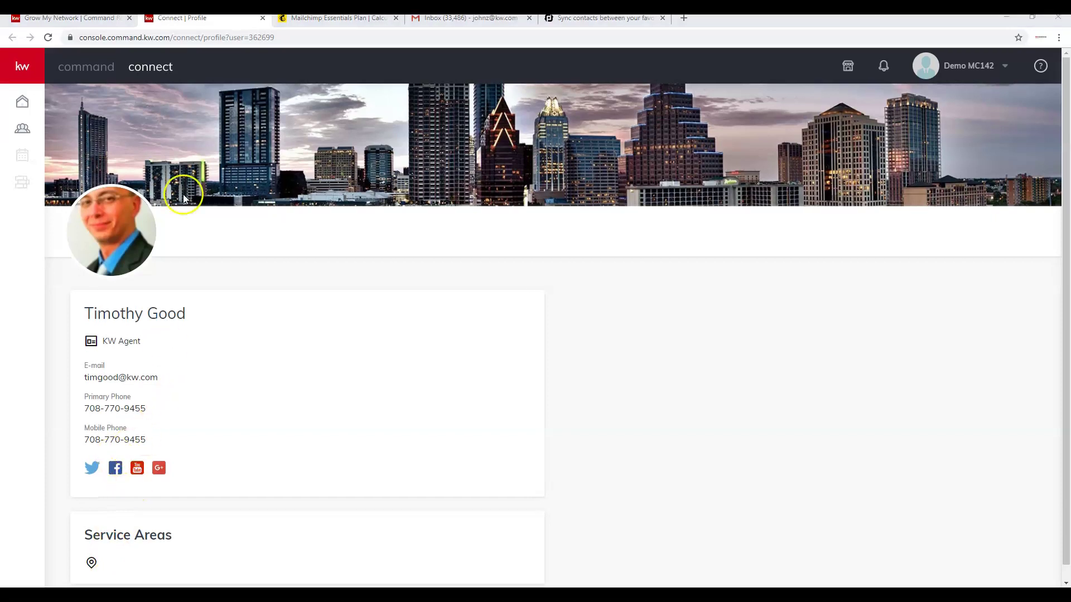
pyautogui.click(96, 24)
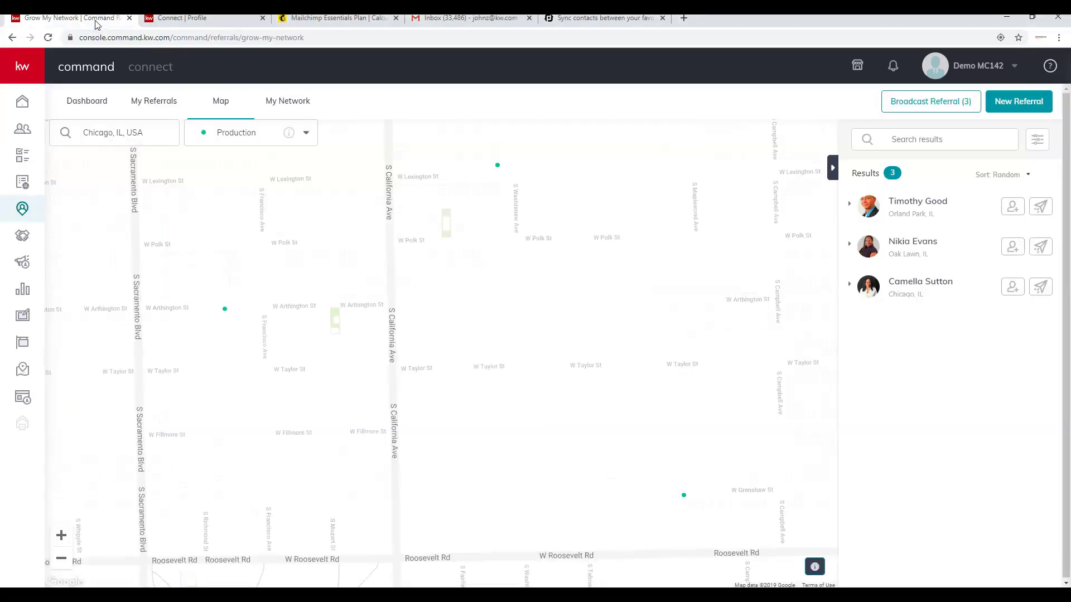
pyautogui.click(306, 134)
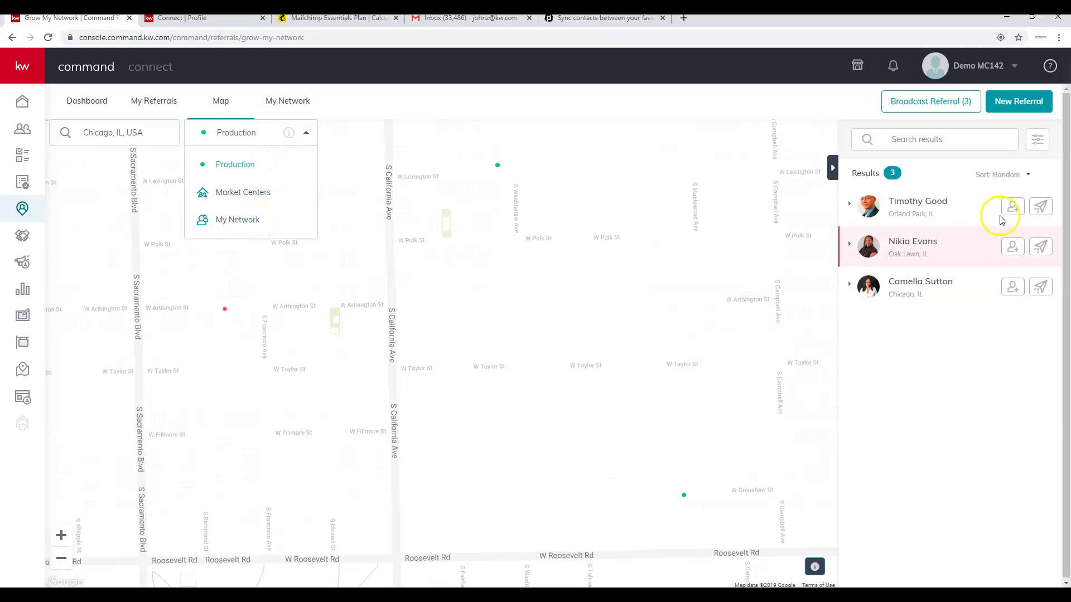
pyautogui.click(1013, 174)
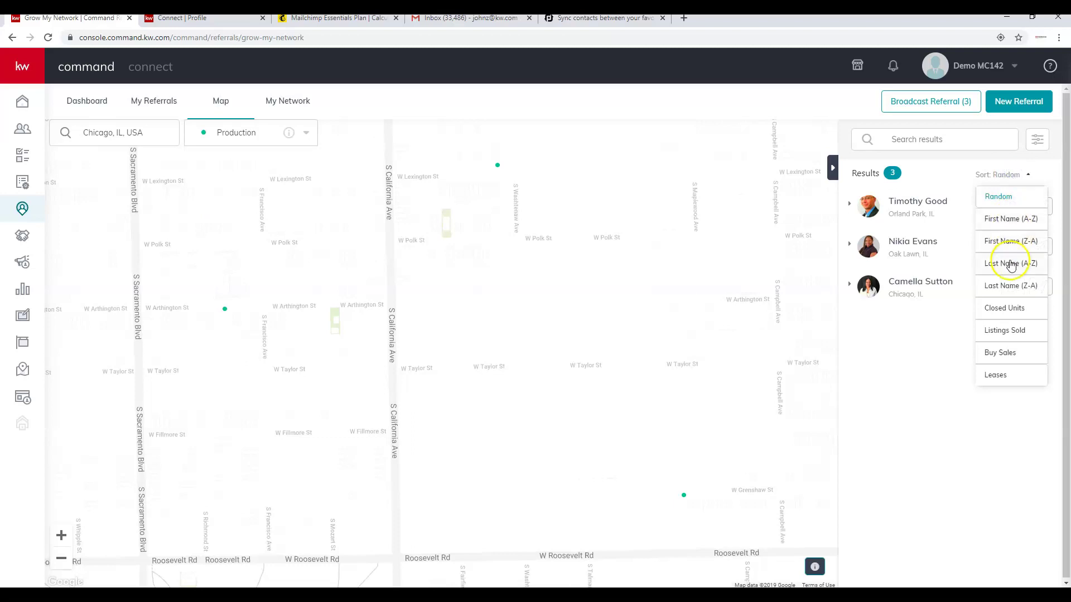
pyautogui.click(937, 360)
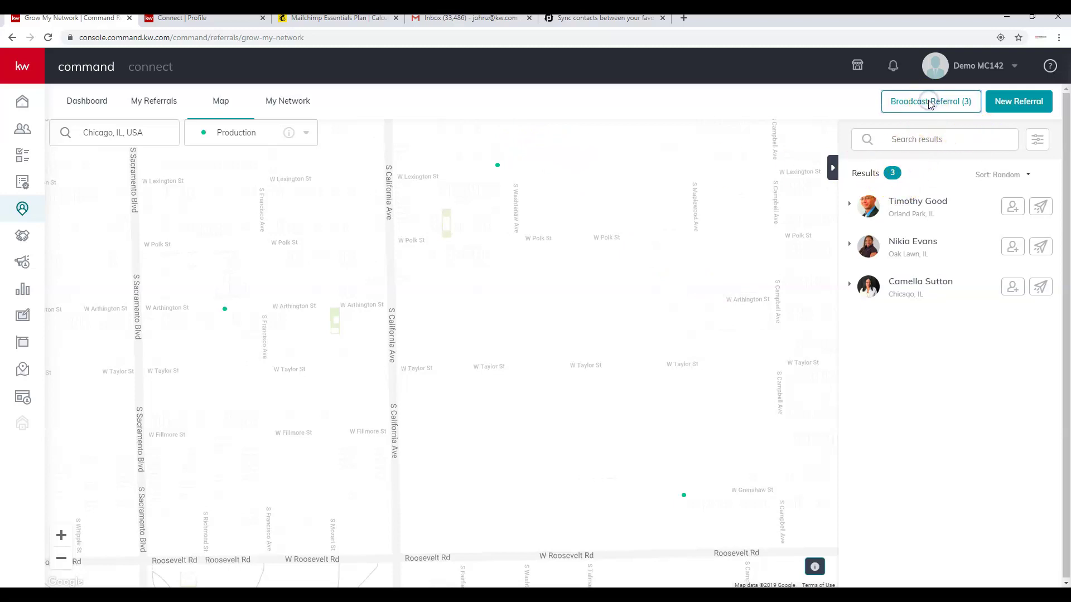
pyautogui.click(929, 103)
pyautogui.moveTo(698, 161)
pyautogui.mouseDown()
pyautogui.moveTo(703, 450)
pyautogui.moveTo(704, 173)
pyautogui.mouseUp()
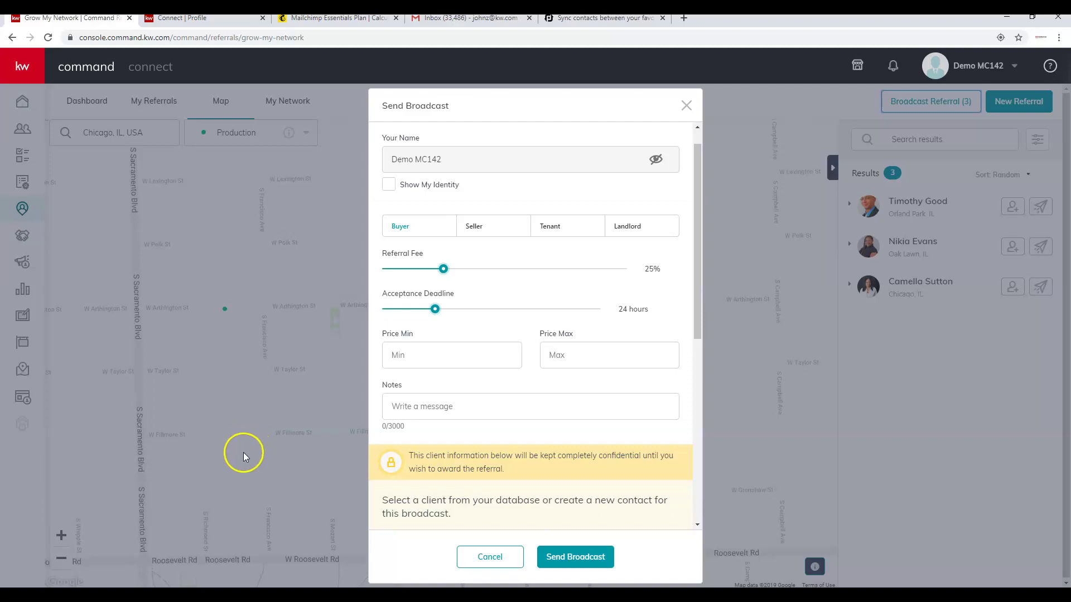
pyautogui.click(480, 560)
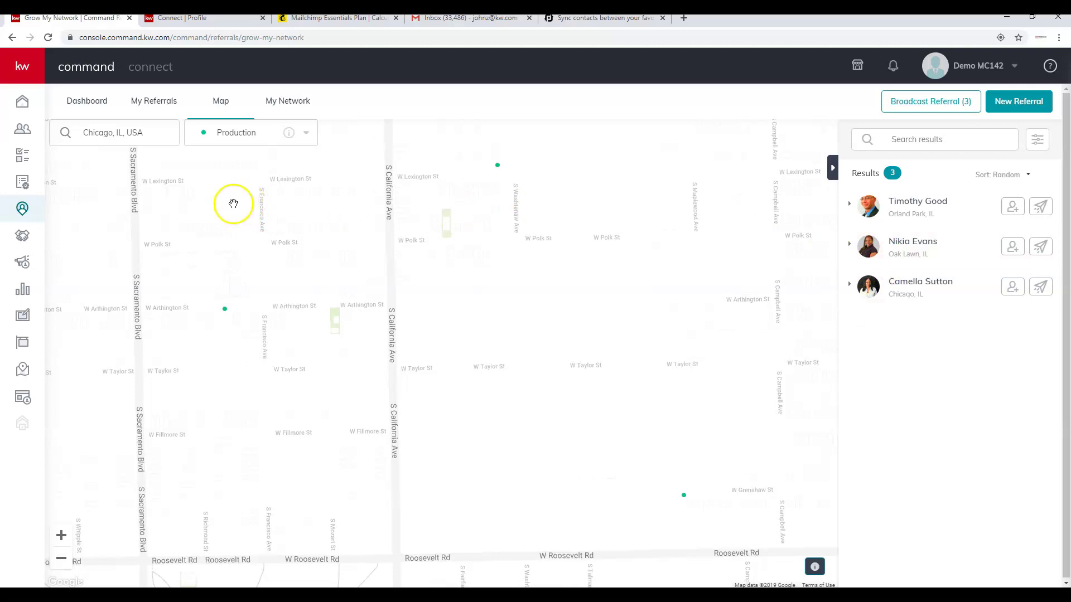
# Step: From the Opportunities pipeline, open the Active stages for Listings
pyautogui.click(24, 237)
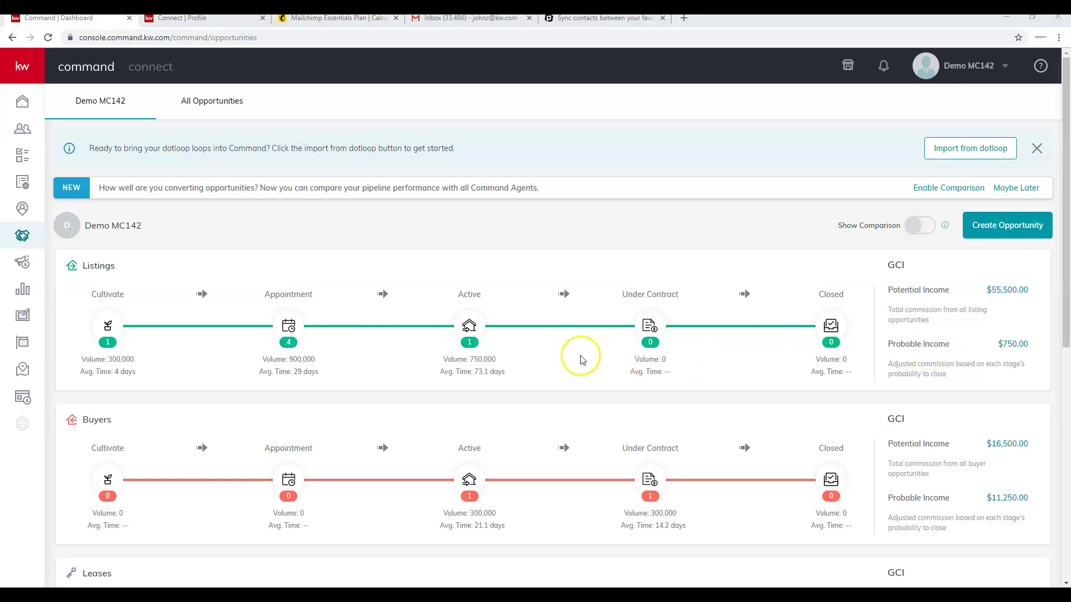
pyautogui.click(469, 327)
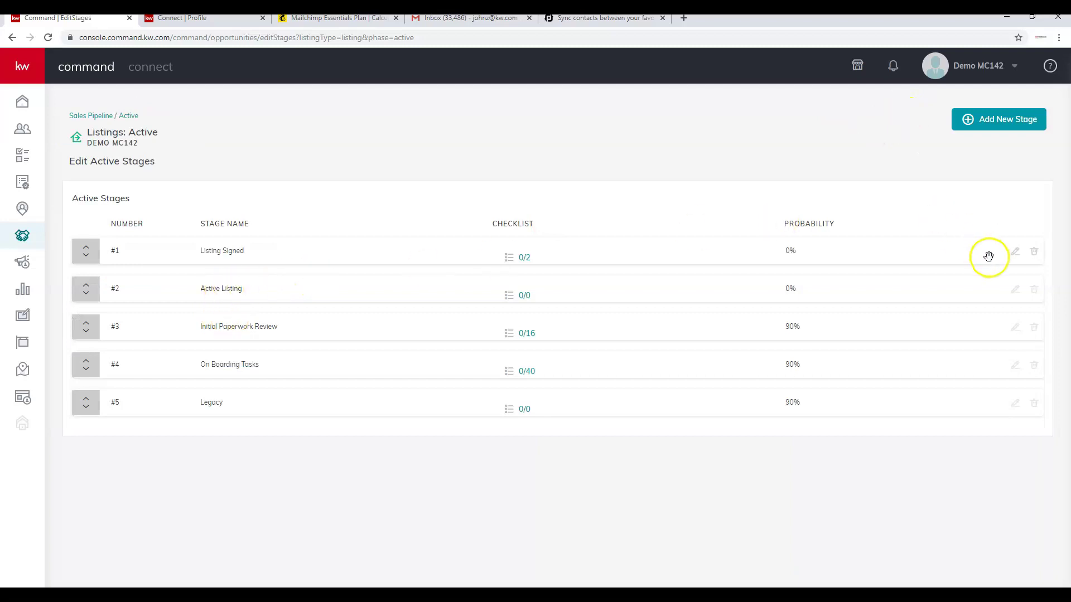
# Step: Change the Listing Signed stage's probability to 75% and save
pyautogui.click(1015, 255)
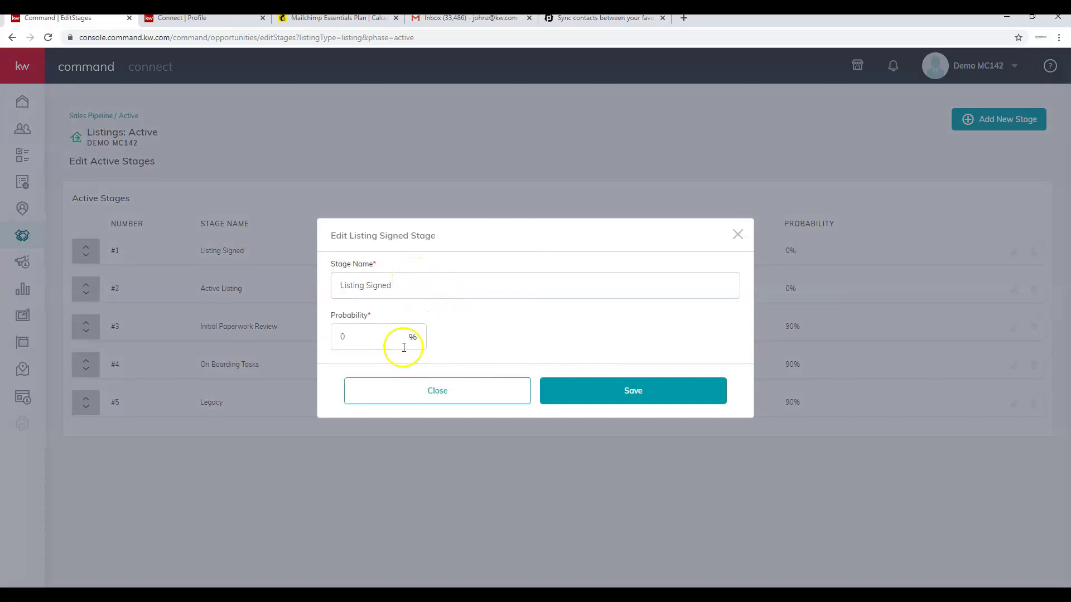
pyautogui.click(439, 393)
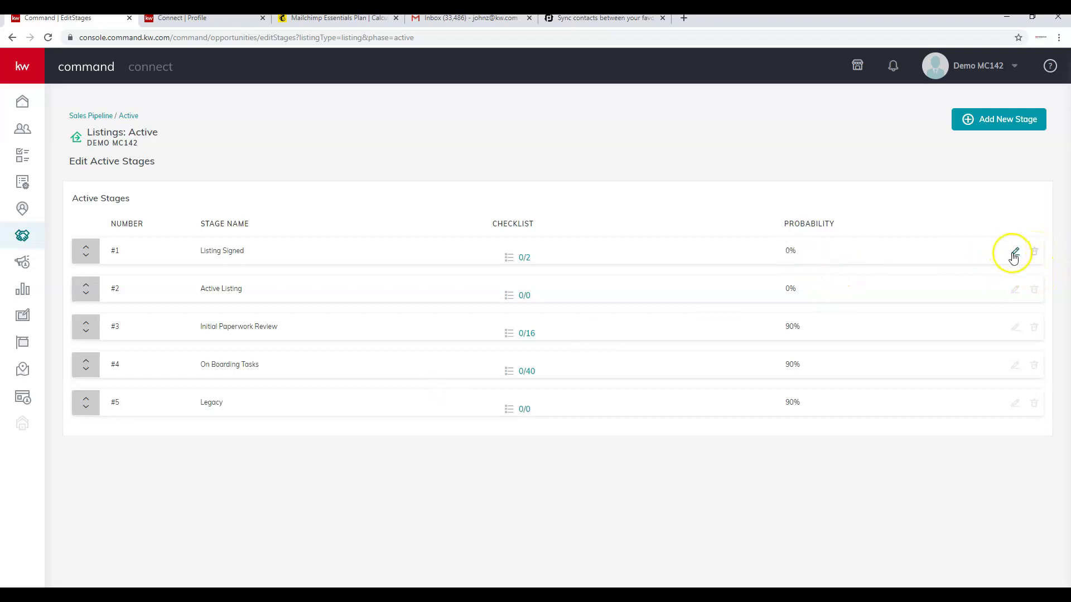
pyautogui.click(1014, 252)
pyautogui.moveTo(354, 334); pyautogui.dragTo(294, 331)
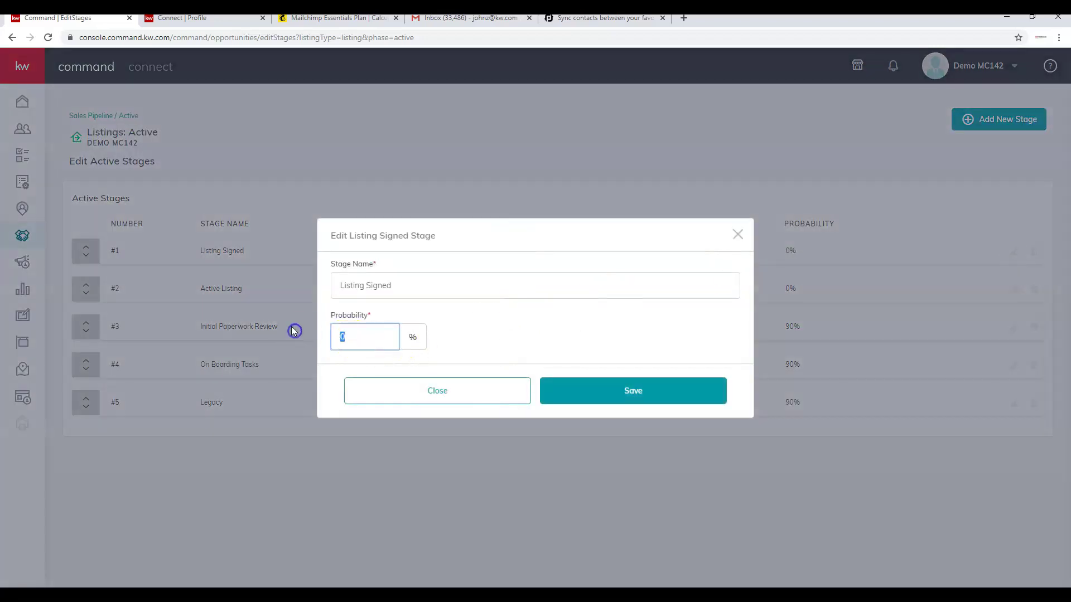
pyautogui.write('50')
pyautogui.press('BackSpace')
pyautogui.press('BackSpace')
pyautogui.write('75')
pyautogui.click(650, 389)
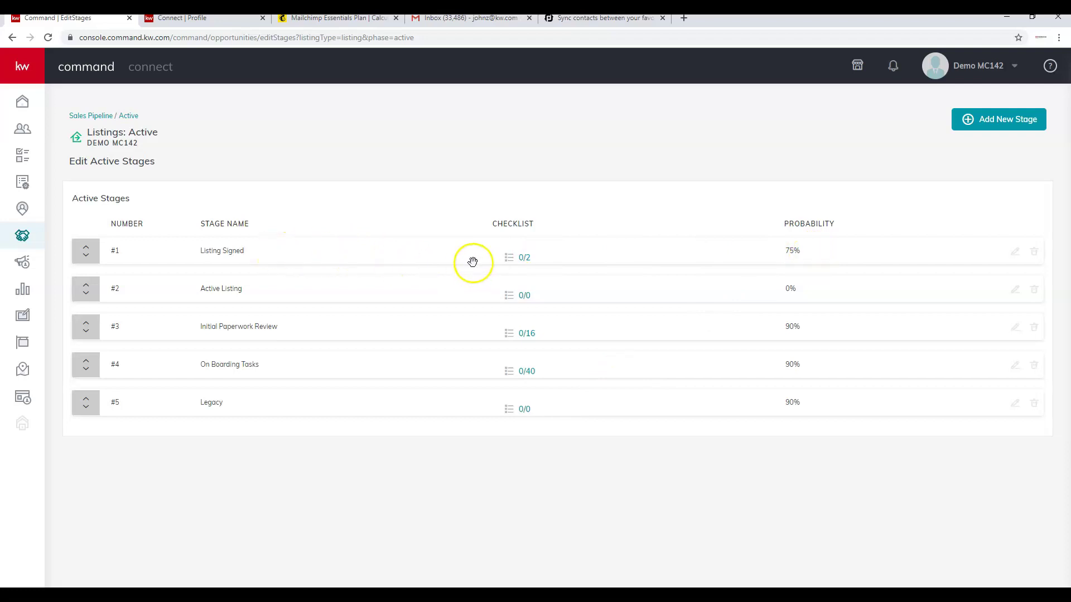
# Step: Add an 'Add to MLS' item to the Listing Signed checklist and save it
pyautogui.click(525, 259)
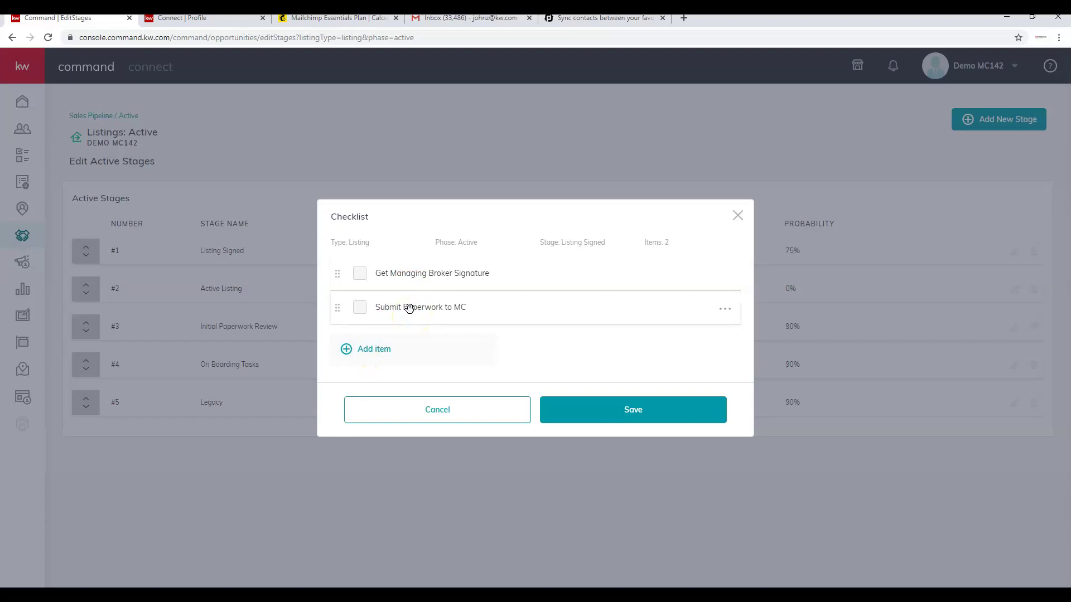
pyautogui.click(385, 350)
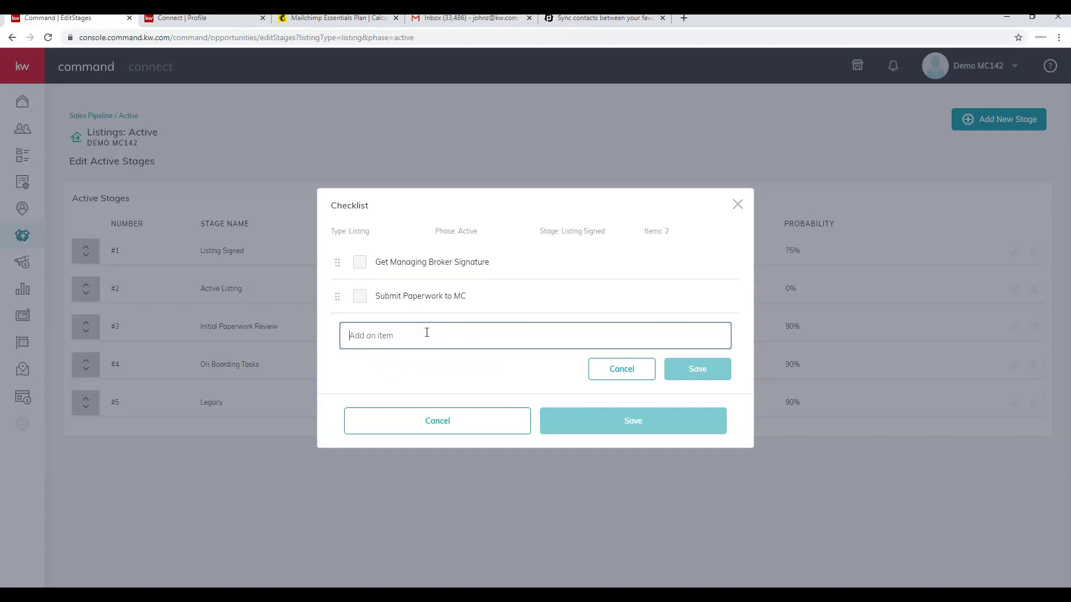
pyautogui.write('Add to MLS')
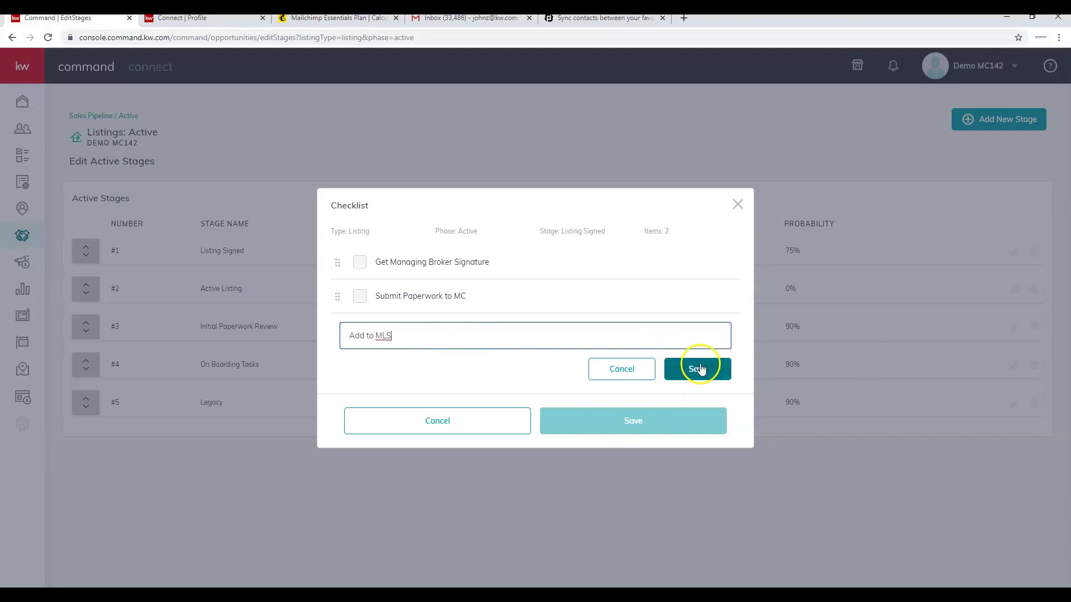
pyautogui.click(700, 371)
pyautogui.click(657, 427)
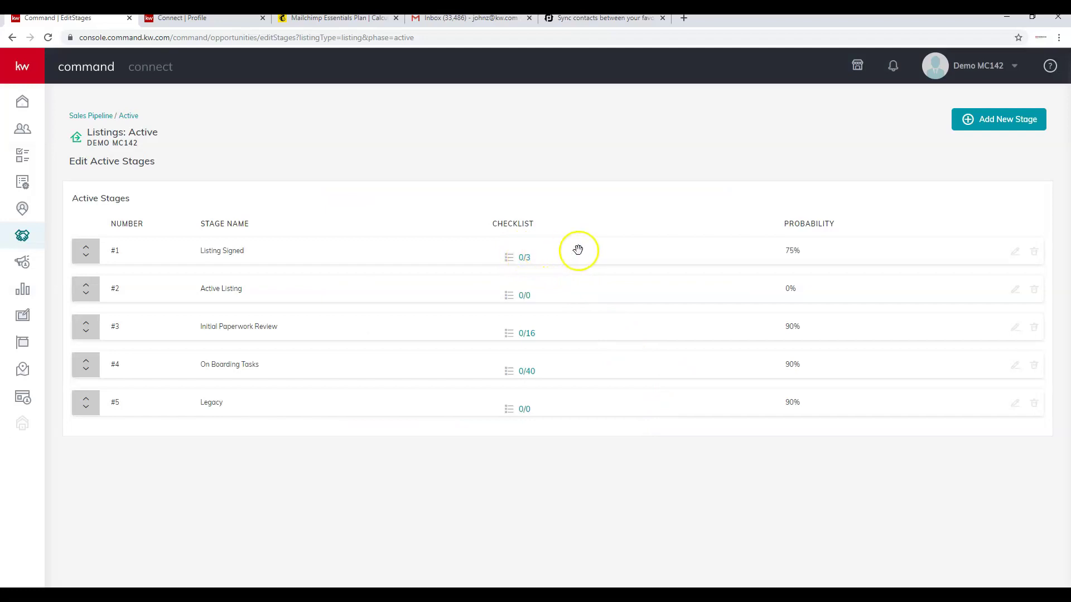
# Step: Dismiss a new-stage form, try reordering stages, and keep Listing Signed first
pyautogui.click(997, 127)
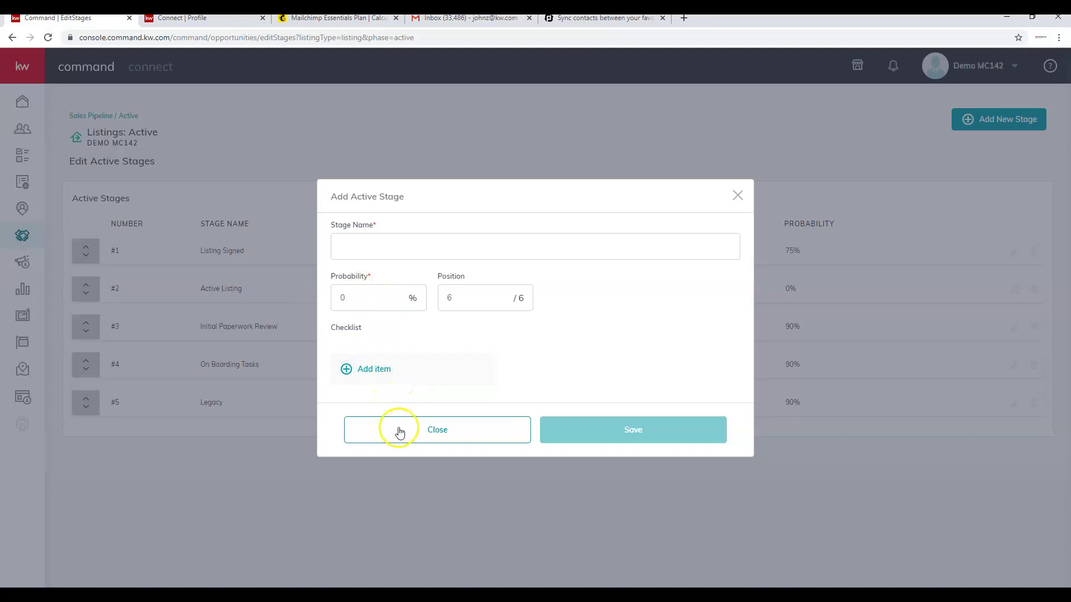
pyautogui.click(479, 427)
pyautogui.moveTo(448, 289); pyautogui.dragTo(454, 234)
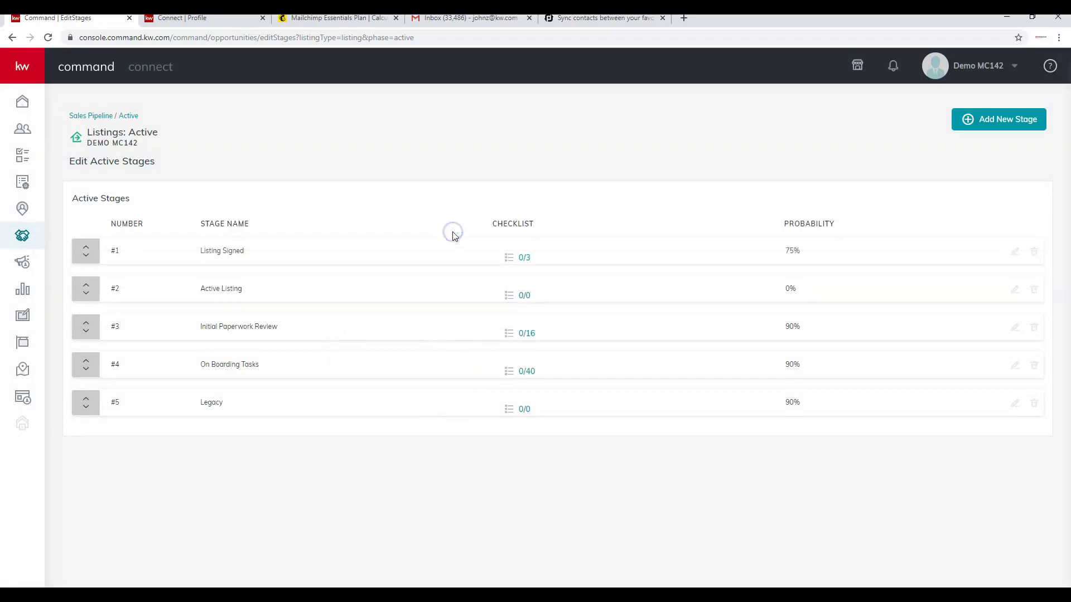
pyautogui.moveTo(417, 290); pyautogui.dragTo(420, 249)
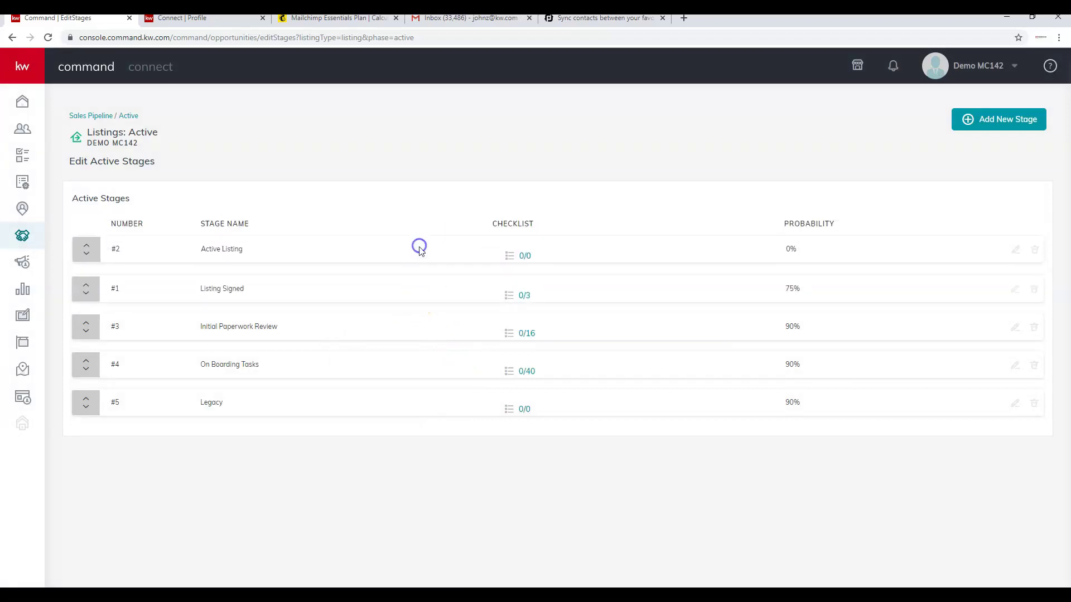
pyautogui.moveTo(376, 280)
pyautogui.mouseDown()
pyautogui.moveTo(383, 227)
pyautogui.moveTo(374, 300)
pyautogui.moveTo(385, 293)
pyautogui.mouseUp()
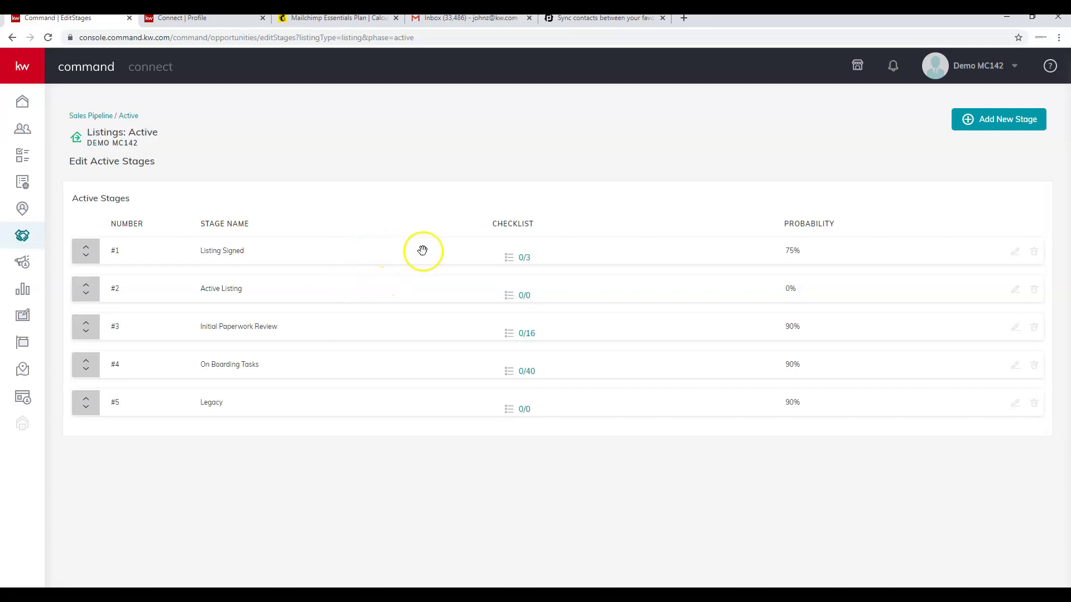
# Step: Return to the Sales Pipeline dashboard and start a new opportunity
pyautogui.click(96, 118)
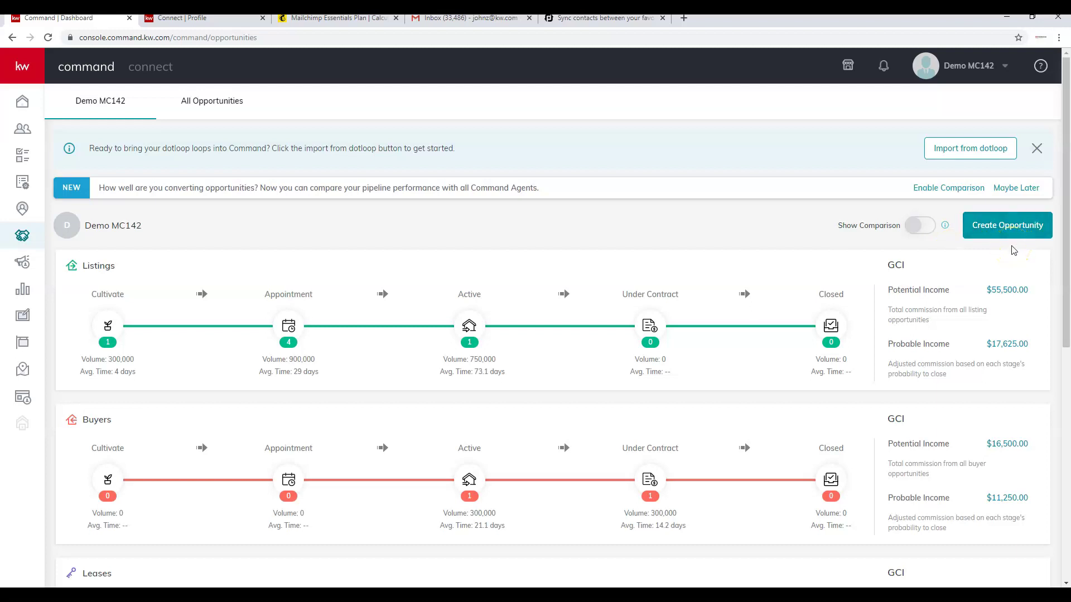
pyautogui.click(1011, 230)
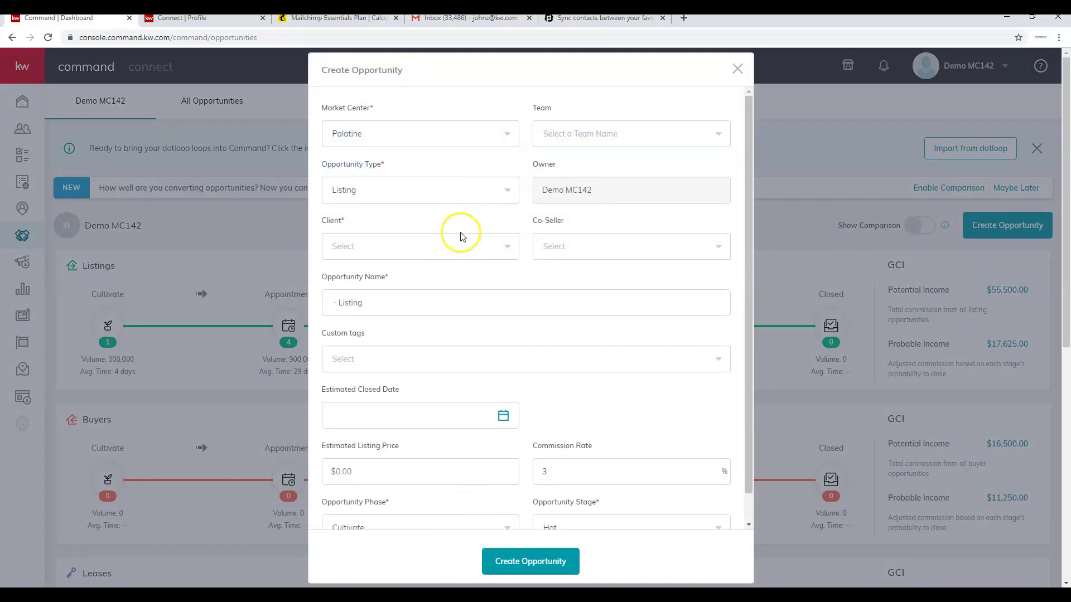
# Step: Choose the client for the opportunity and keep the type as Listing
pyautogui.click(448, 254)
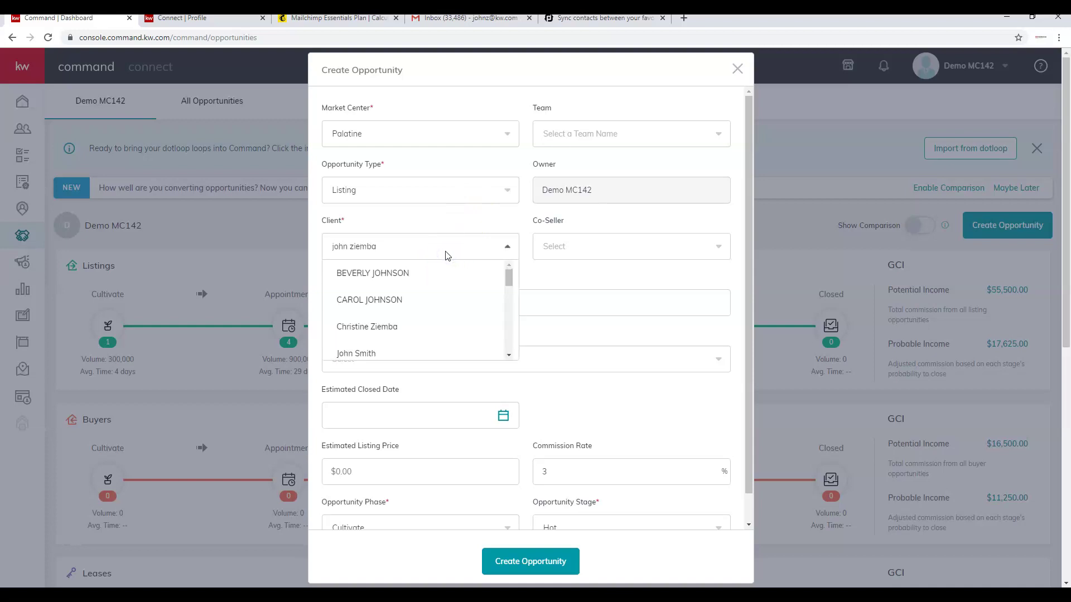
pyautogui.scroll(-3, 392, 334)
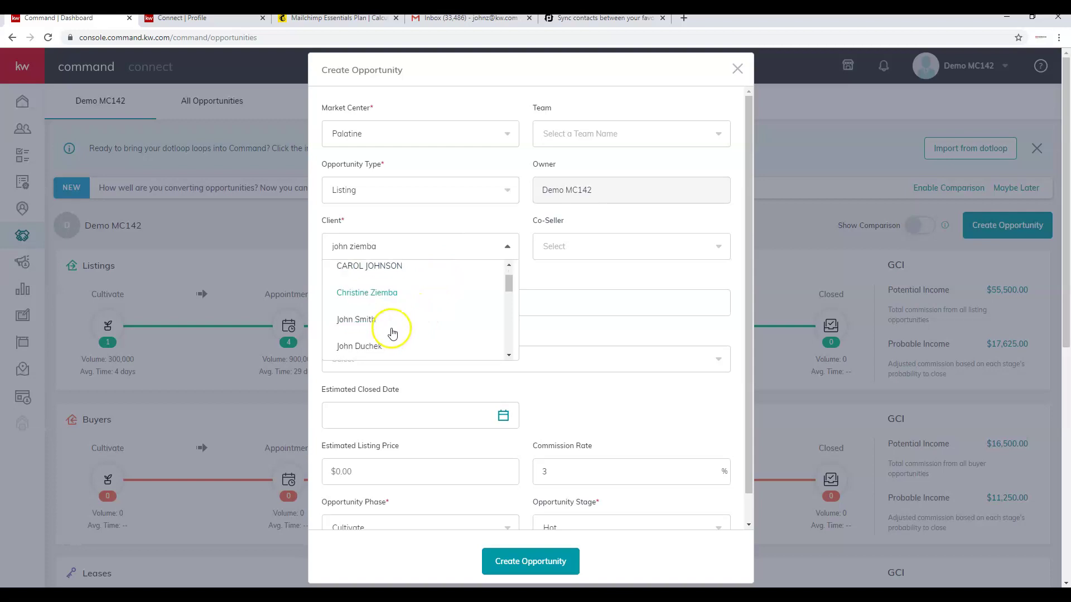
pyautogui.click(385, 321)
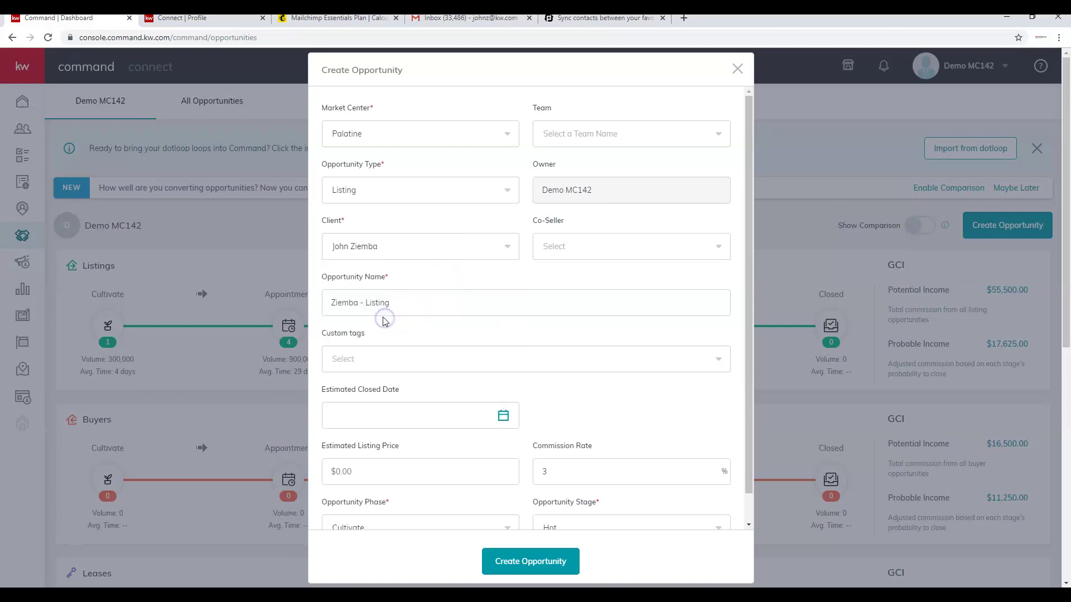
pyautogui.moveTo(388, 187); pyautogui.dragTo(321, 170)
pyautogui.click(322, 166)
pyautogui.click(393, 191)
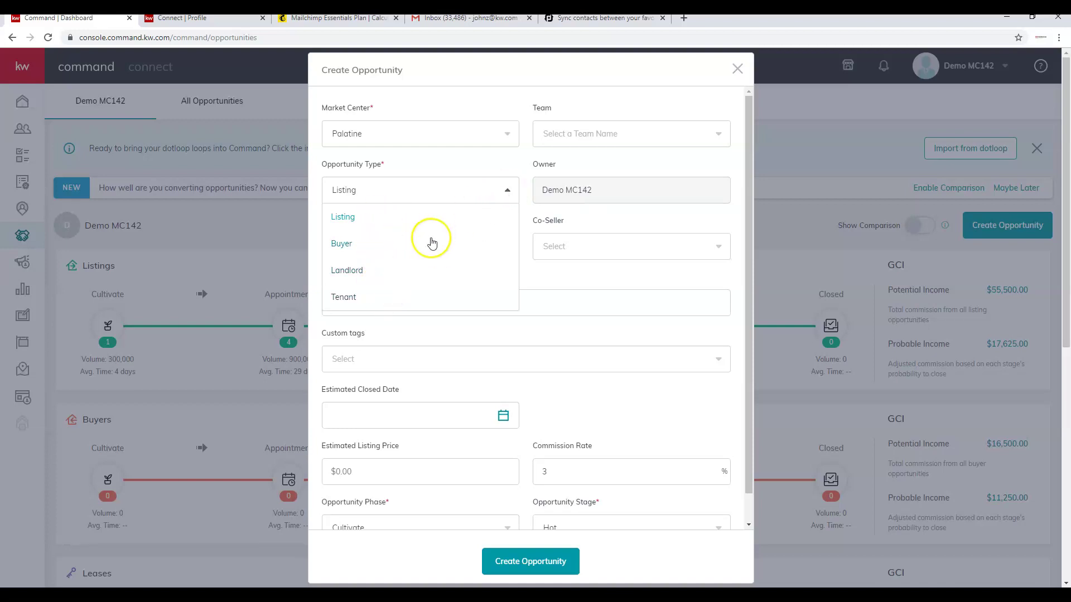
pyautogui.click(475, 158)
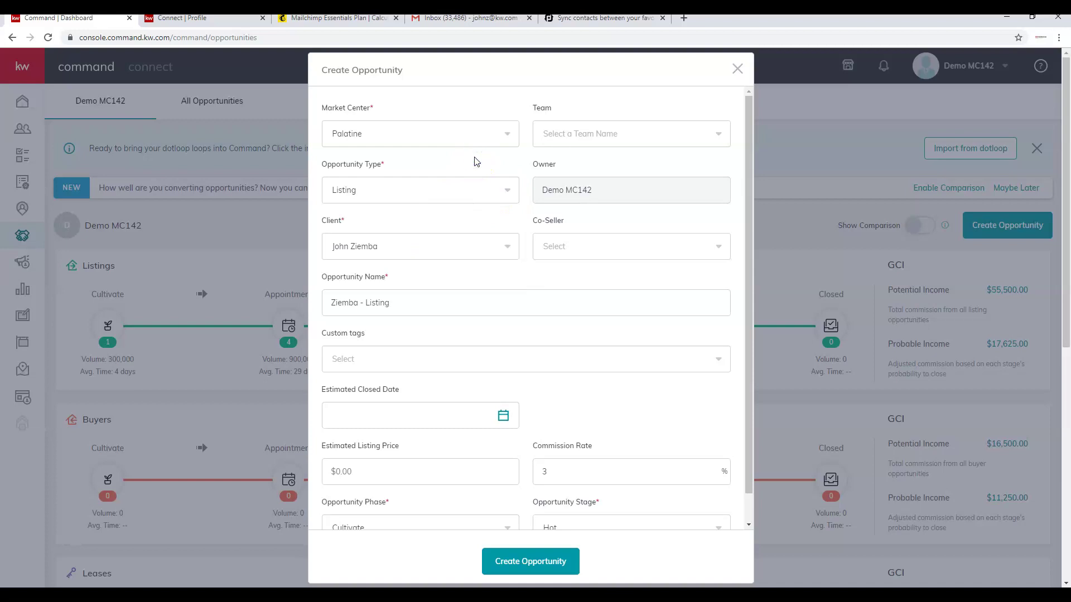
# Step: Set the phase to Active with stage Listing Signed and create the opportunity
pyautogui.scroll(-1, 500, 219)
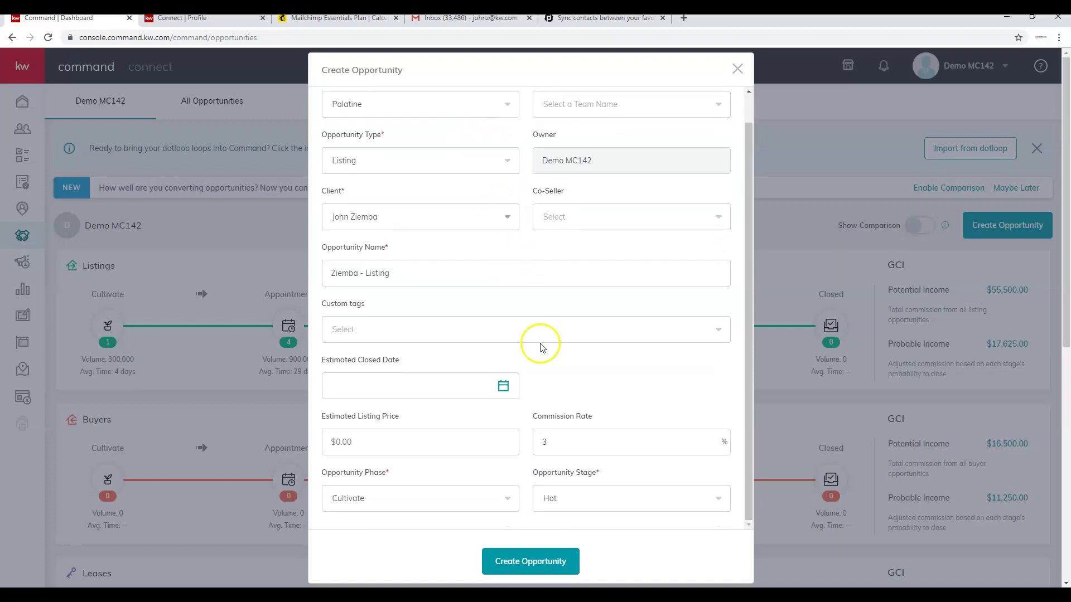
pyautogui.click(498, 502)
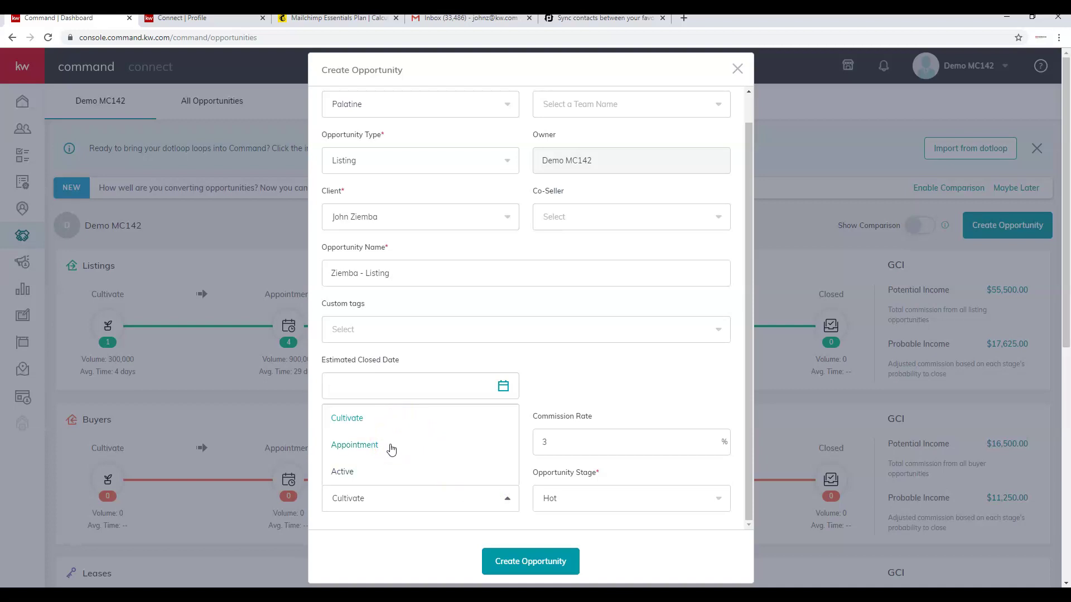
pyautogui.click(350, 471)
pyautogui.click(598, 502)
pyautogui.click(598, 502)
pyautogui.click(536, 564)
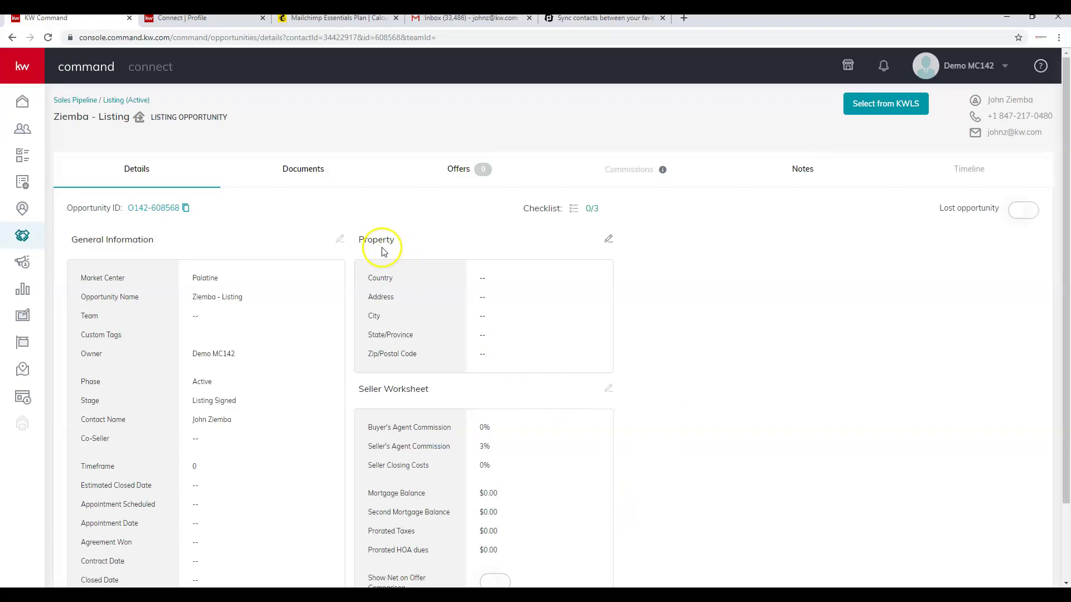
# Step: Enter 300000 as the estimated listing price and save, giving $9,000.00 commission
pyautogui.click(341, 240)
pyautogui.scroll(-2, 401, 267)
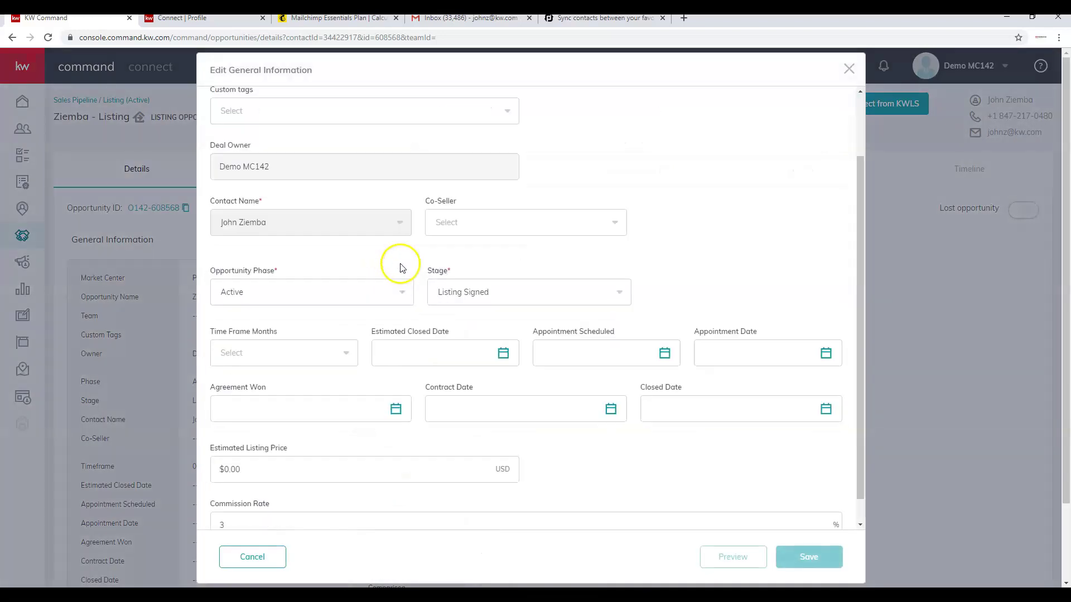
pyautogui.scroll(-2, 366, 346)
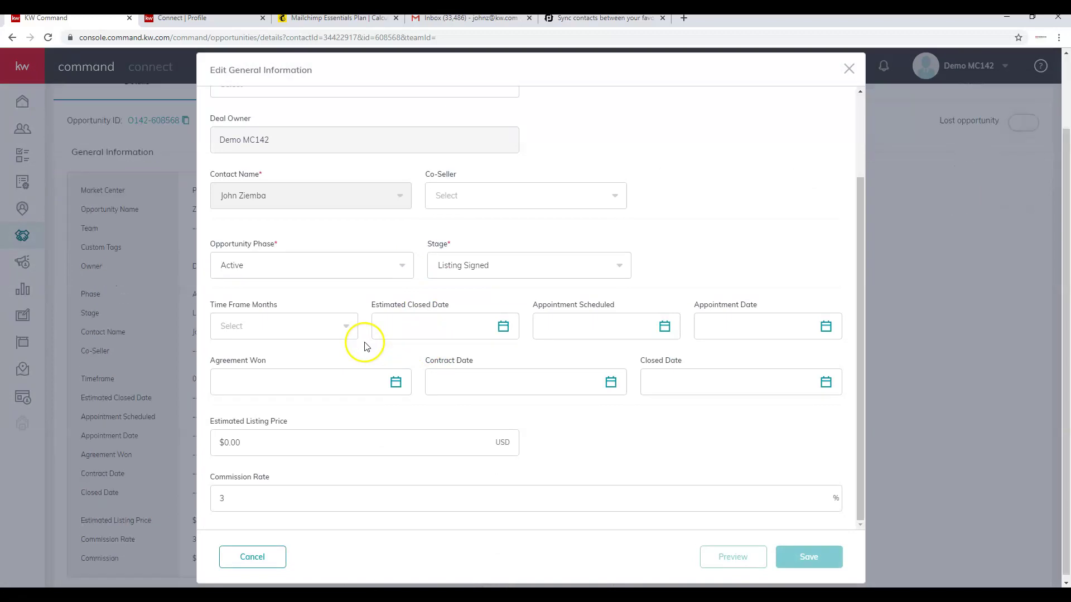
pyautogui.click(299, 442)
pyautogui.write('3000000')
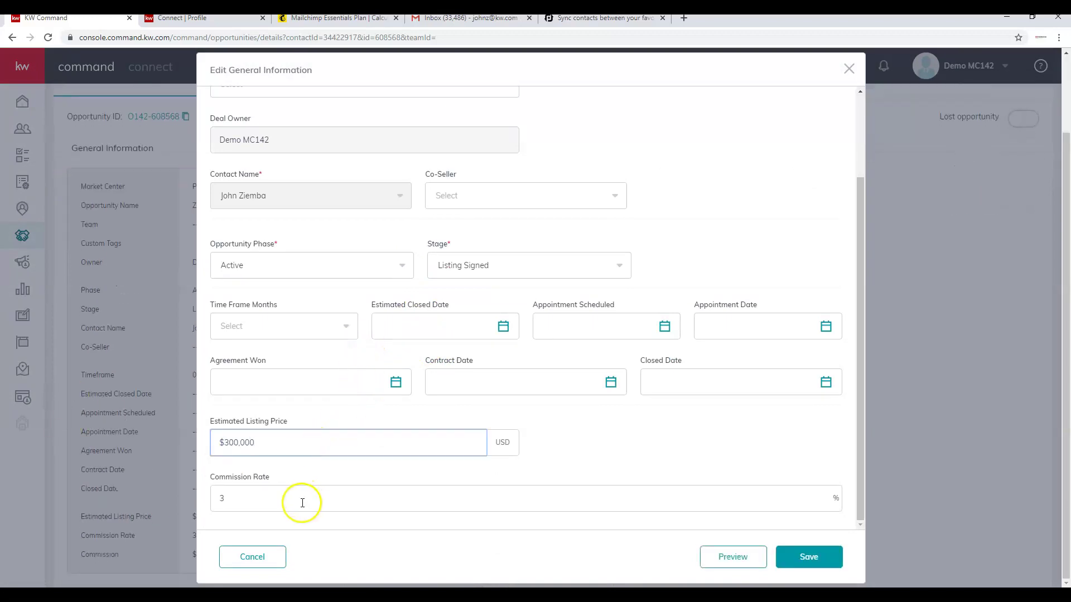
pyautogui.click(302, 503)
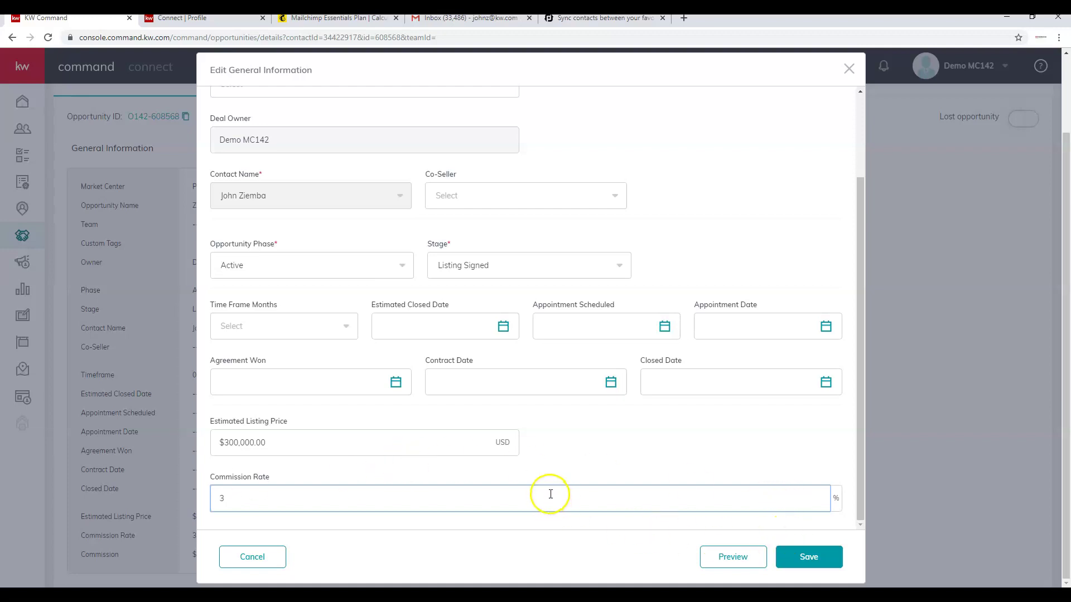
pyautogui.click(809, 556)
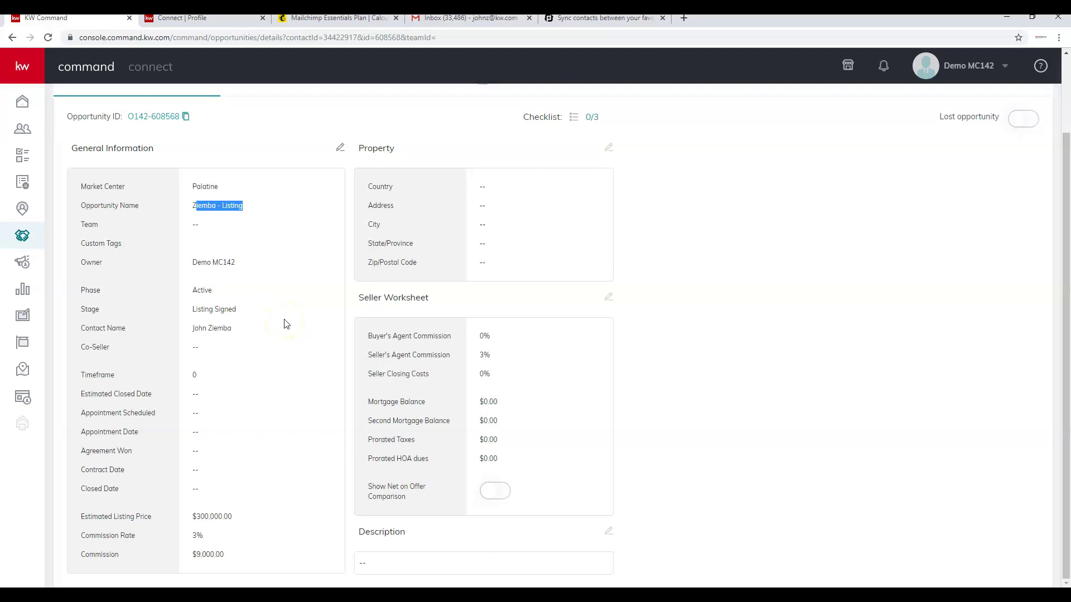
pyautogui.scroll(2, 286, 324)
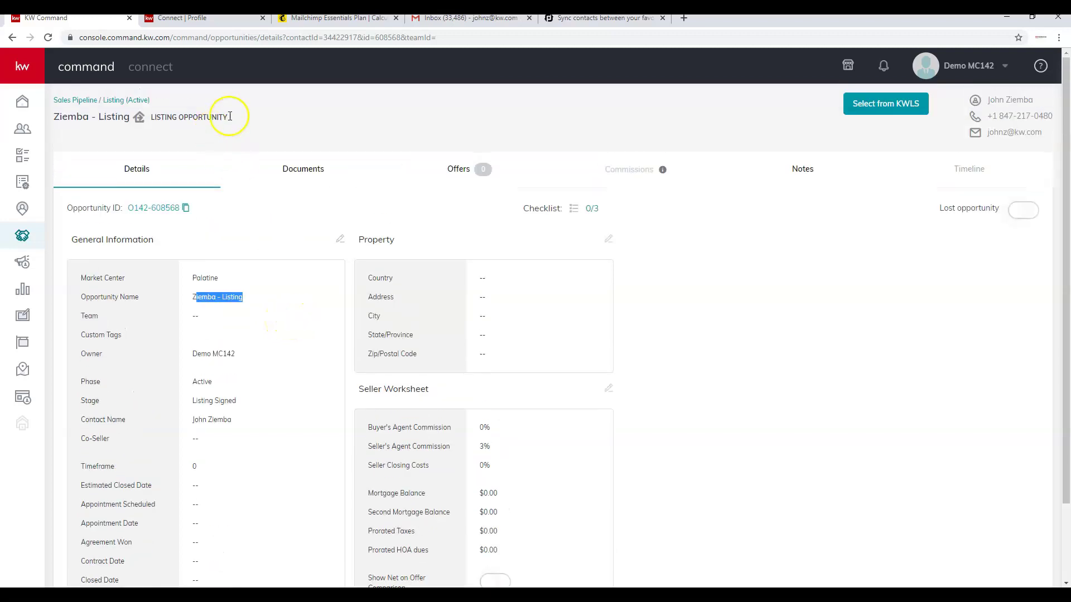
# Step: Open the 1234 Fake St - Listing opportunity from the Opportunities pipeline's Listings Active stage
pyautogui.moveTo(228, 117); pyautogui.dragTo(155, 116)
pyautogui.click(238, 125)
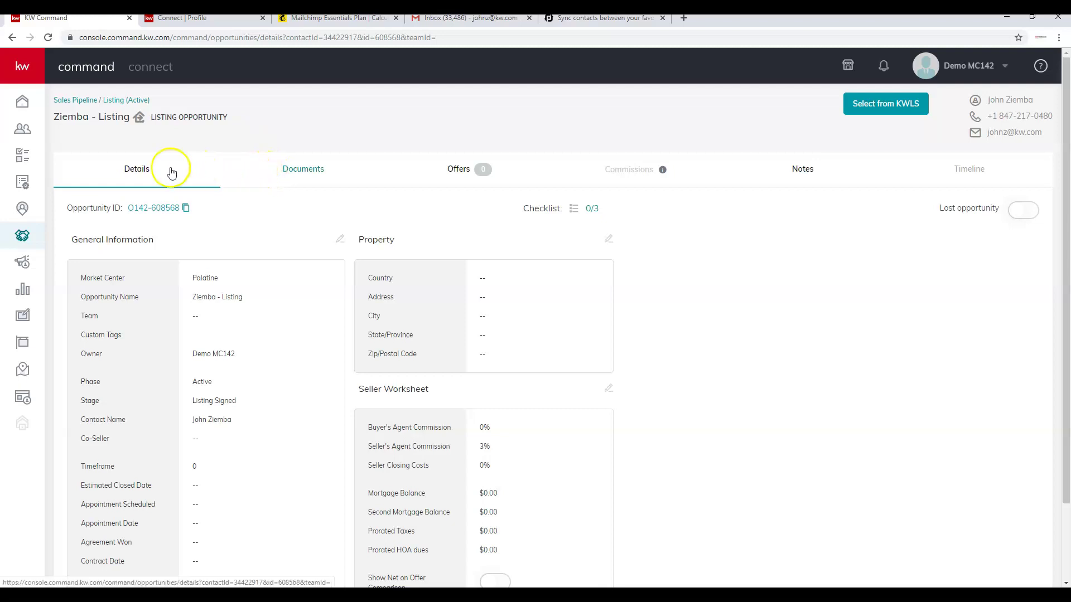
pyautogui.click(22, 240)
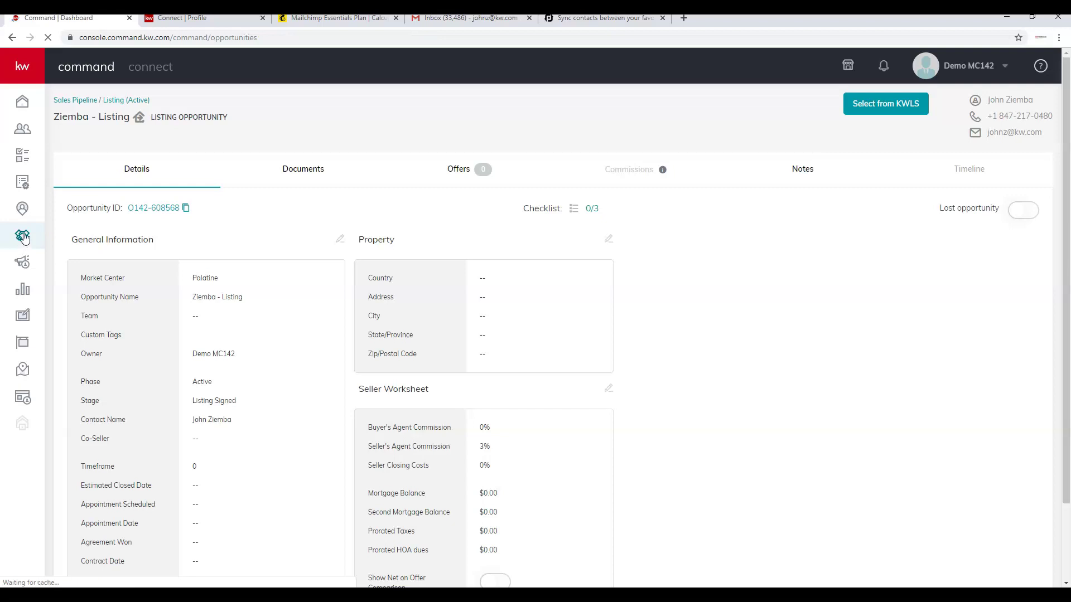
pyautogui.click(419, 257)
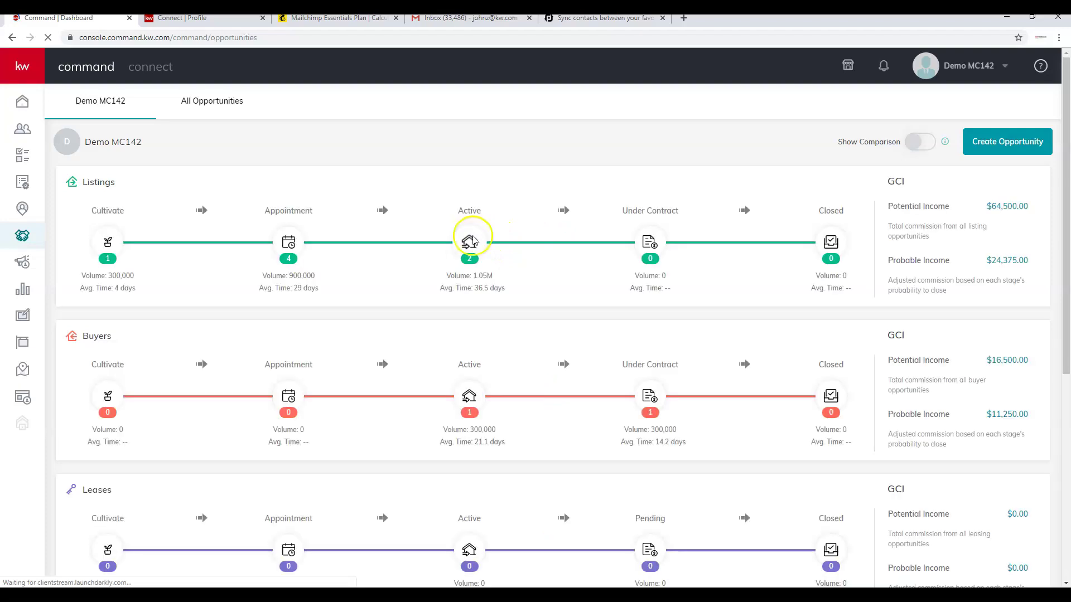
pyautogui.click(478, 321)
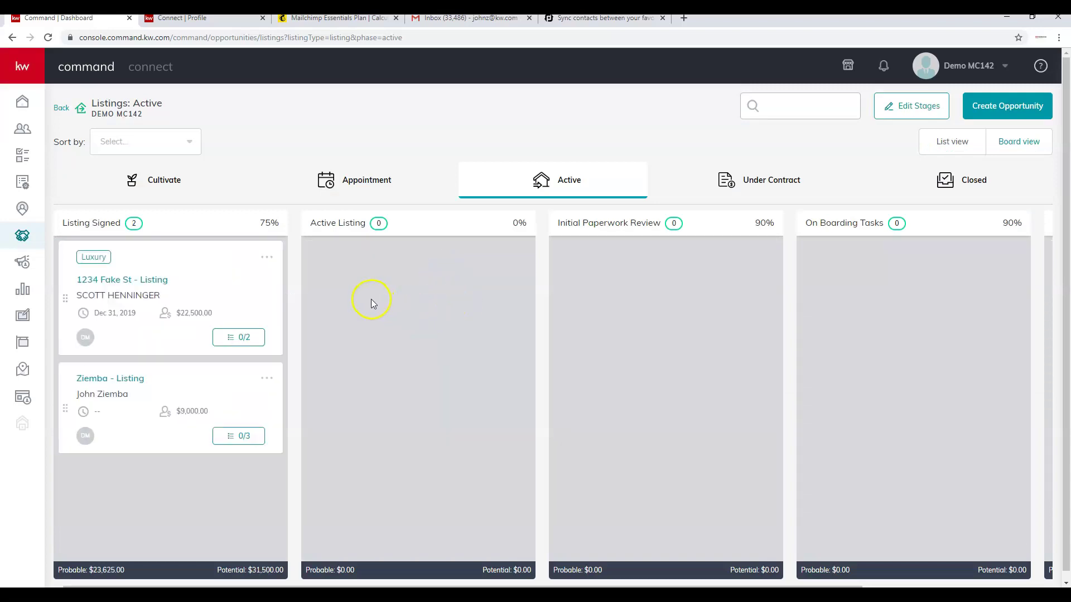
pyautogui.click(119, 284)
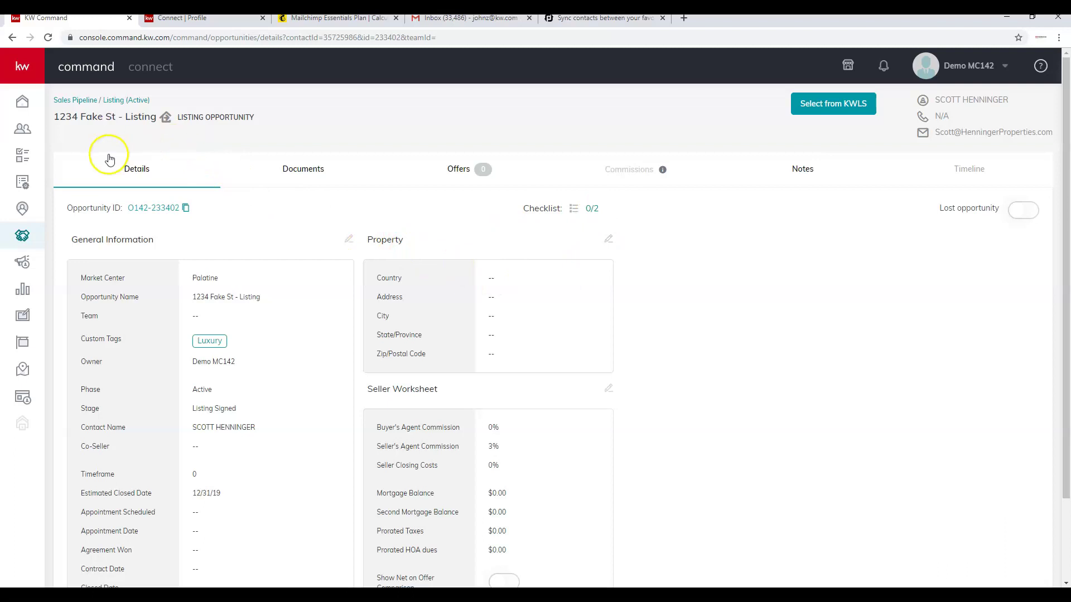
# Step: Review the listing's required documents and open its transaction in DocuSign
pyautogui.click(296, 173)
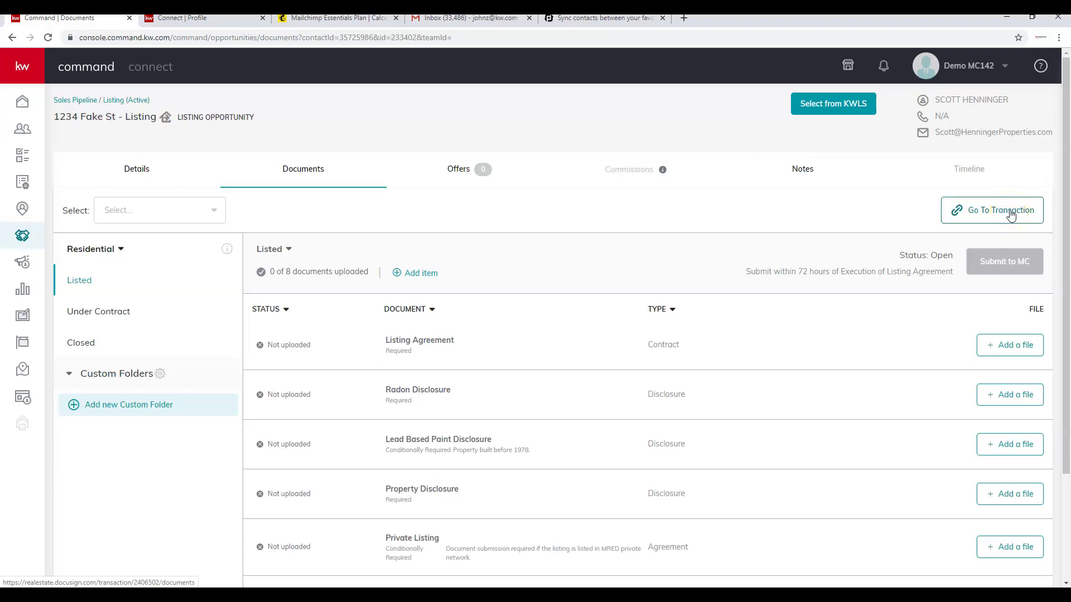
pyautogui.click(1011, 216)
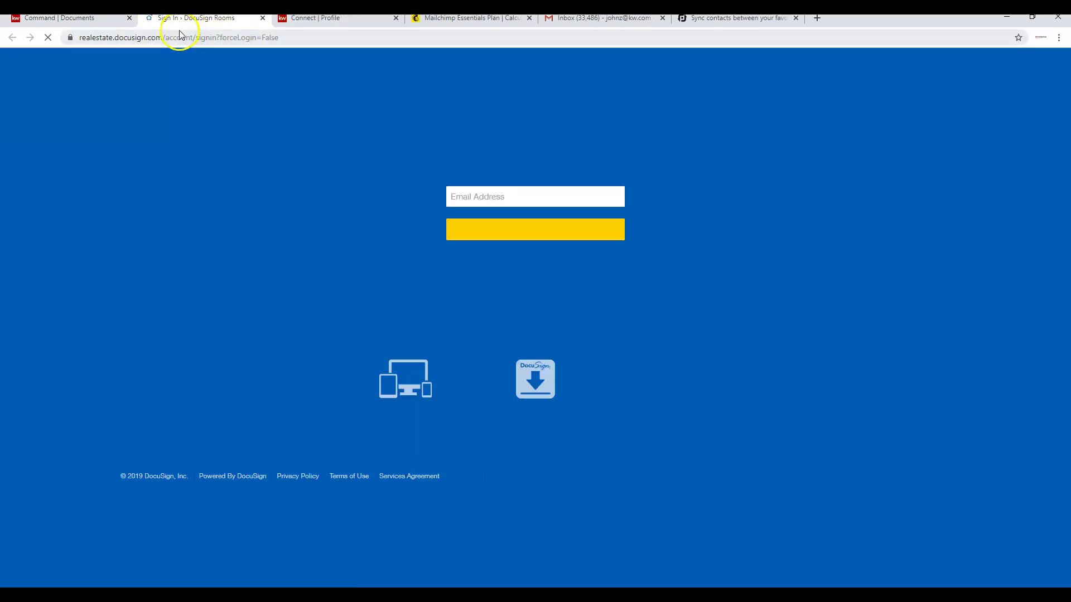
pyautogui.click(89, 25)
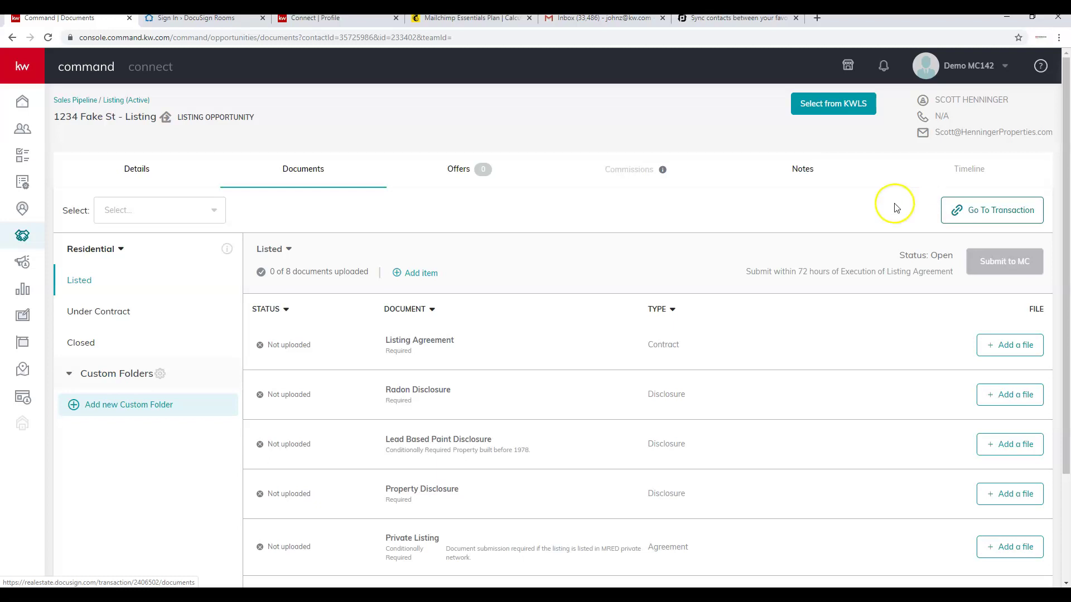
# Step: Try adding a DocuSign document to Listing Agreement, cancel it, and view the listing's offers
pyautogui.scroll(-1, 646, 210)
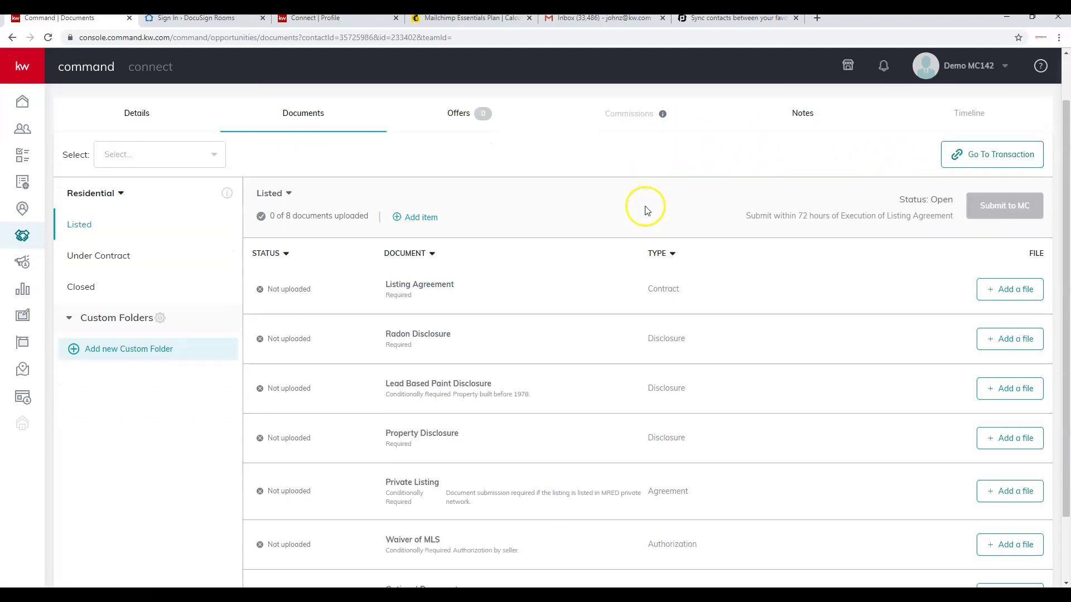
pyautogui.scroll(1, 586, 316)
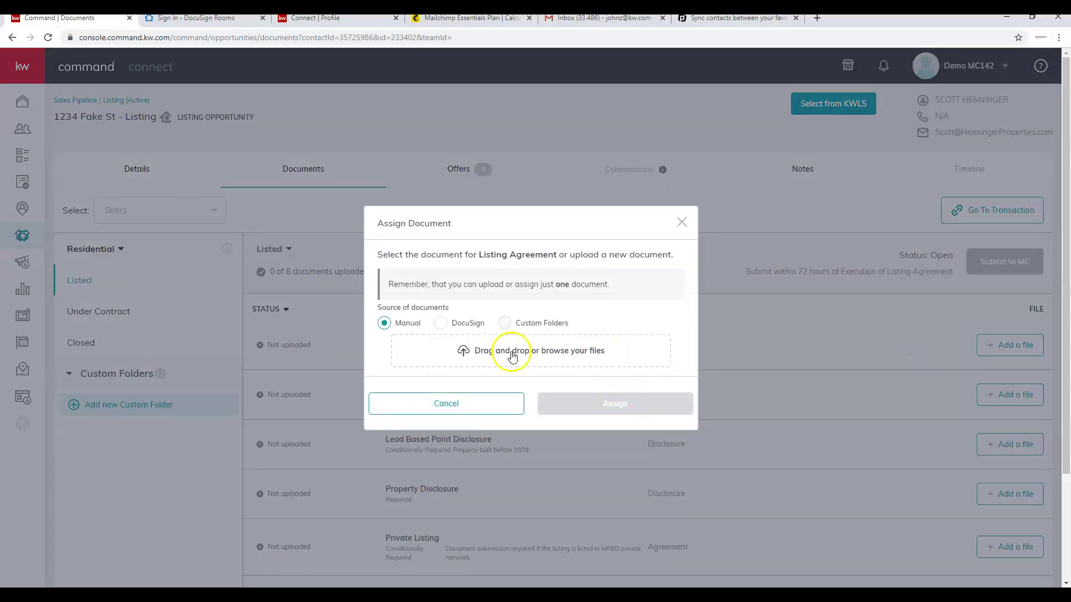
pyautogui.click(443, 324)
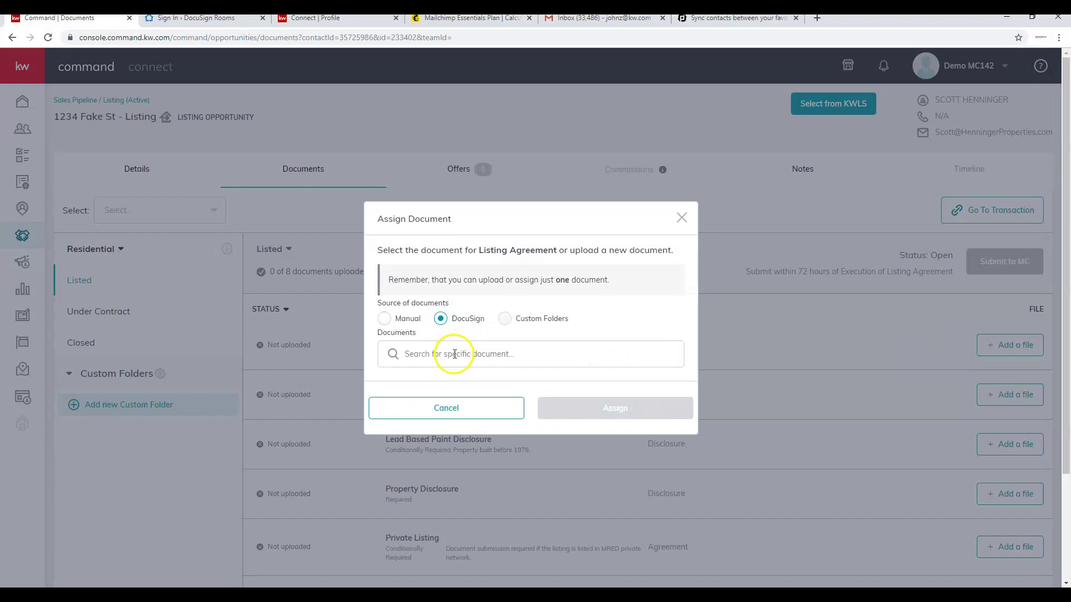
pyautogui.click(466, 406)
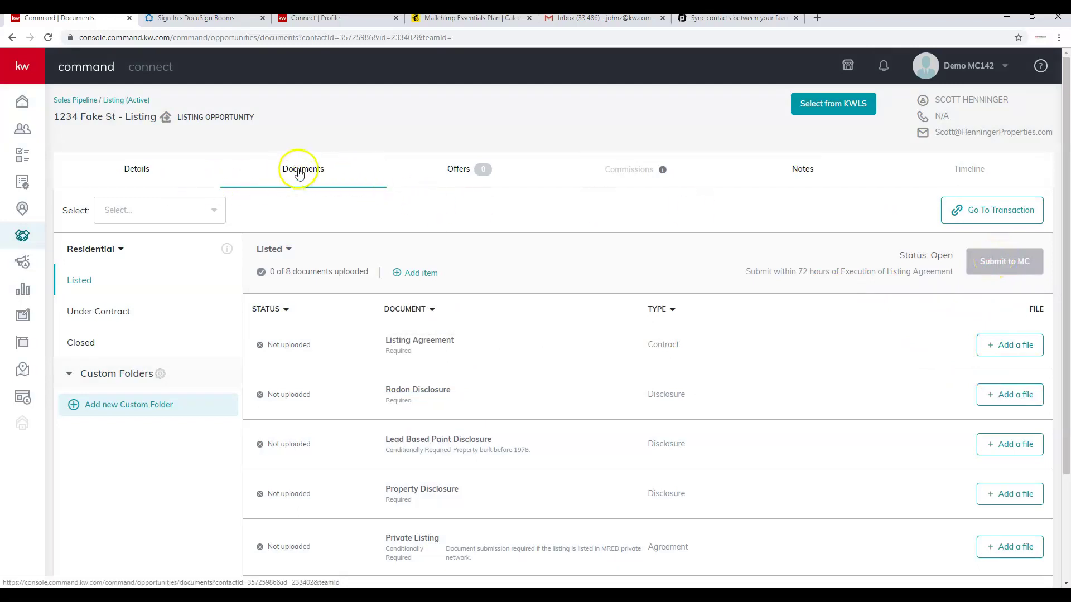
pyautogui.click(460, 173)
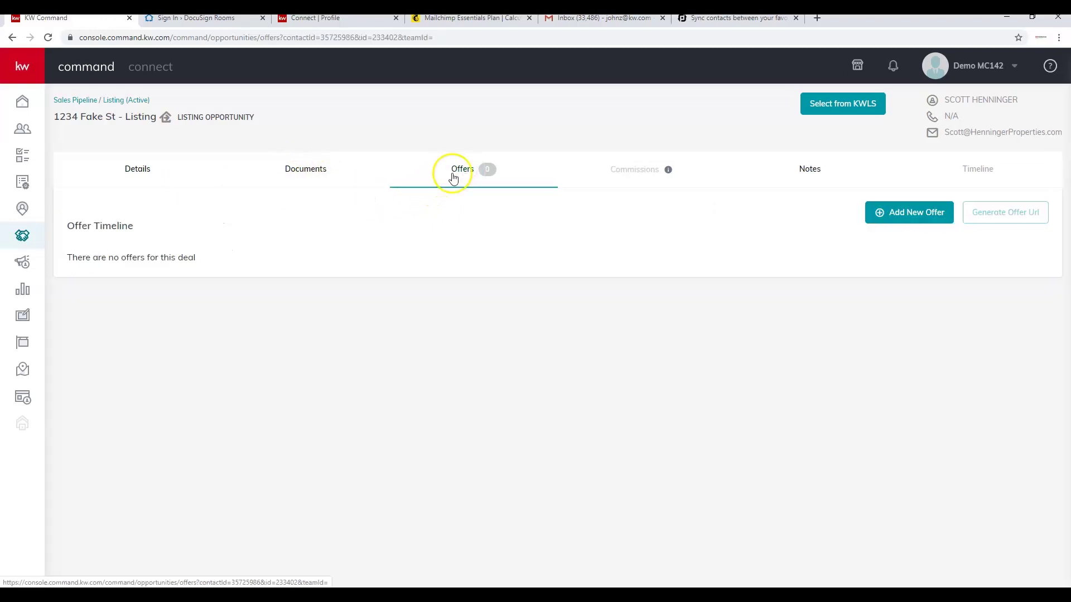
# Step: Start a new offer version, dismiss it unsaved, and view the listing's empty Notes tab
pyautogui.click(893, 216)
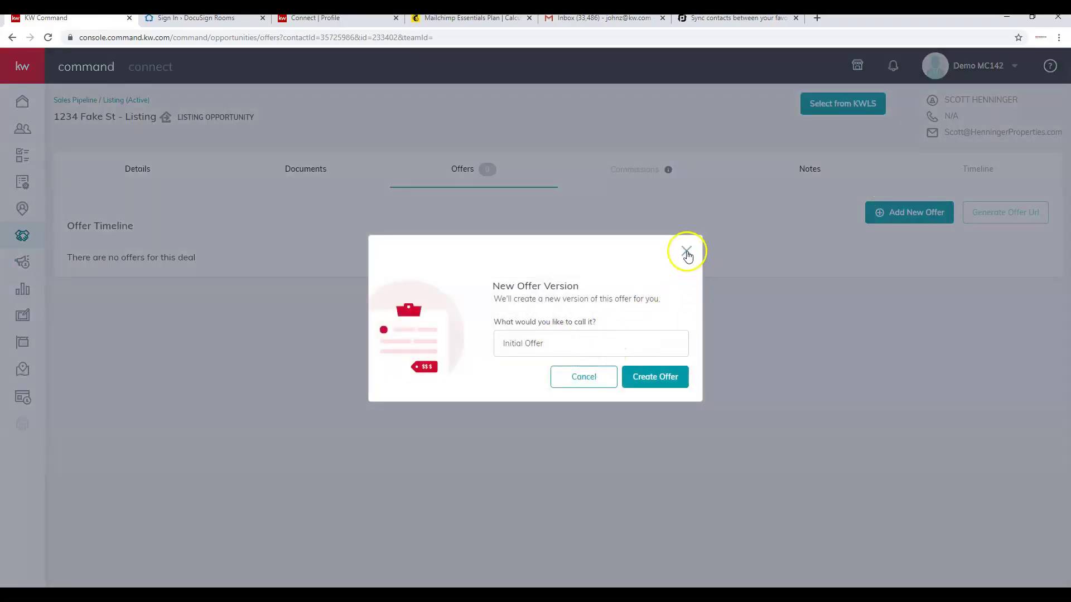
pyautogui.click(687, 252)
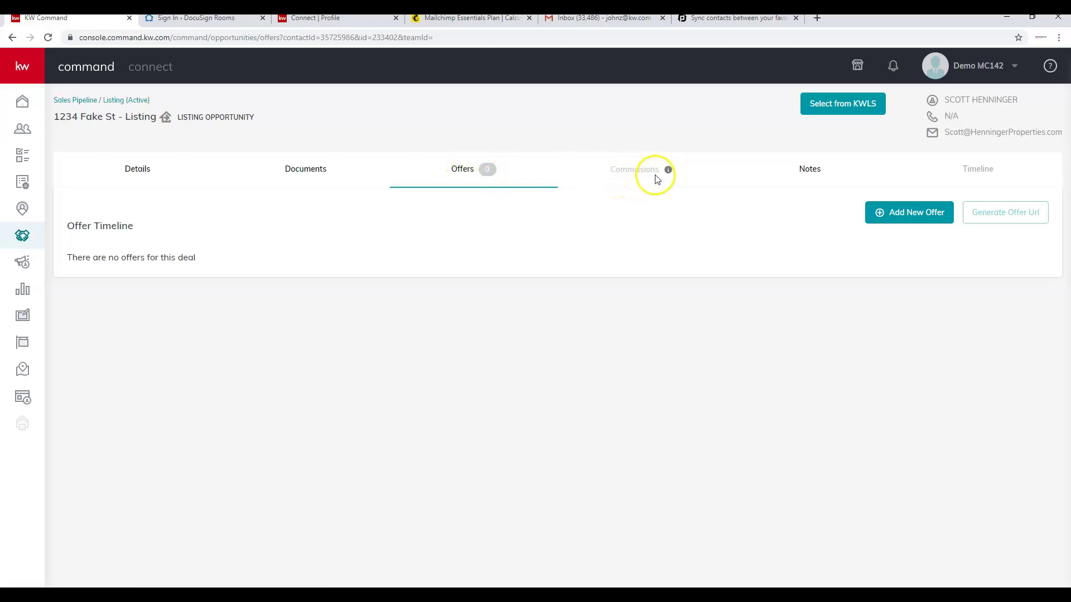
pyautogui.moveTo(671, 171)
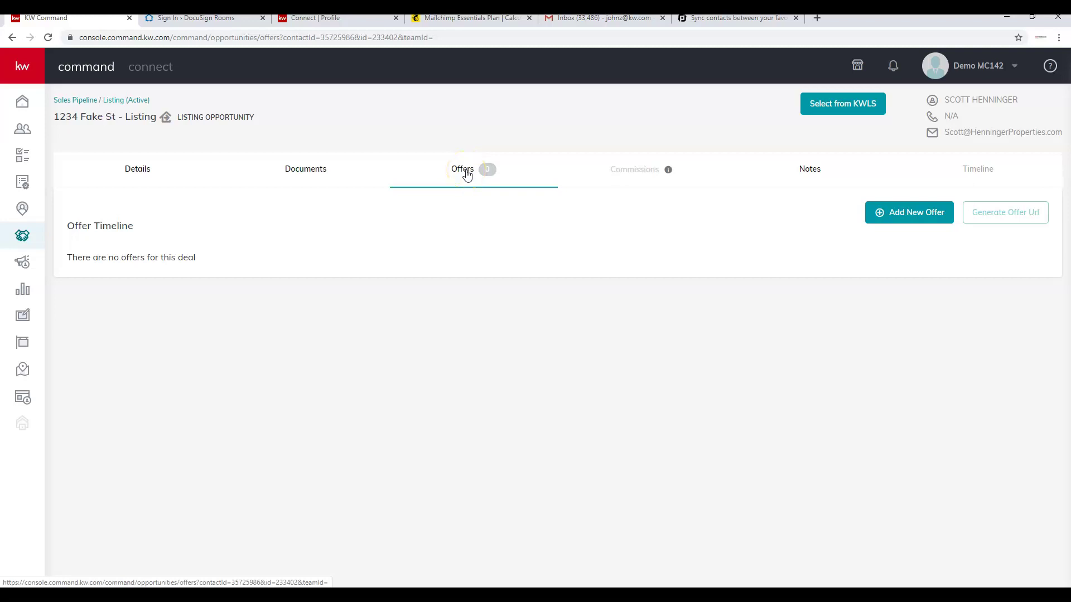
pyautogui.click(809, 170)
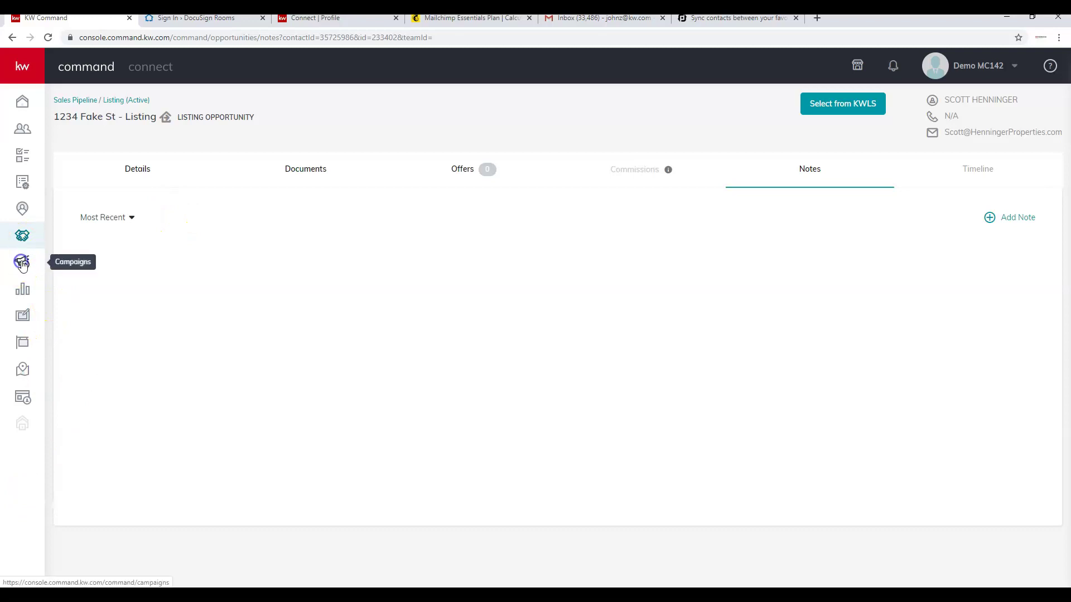
# Step: Start a new Social Post campaign and find that no social profiles are connected
pyautogui.click(22, 263)
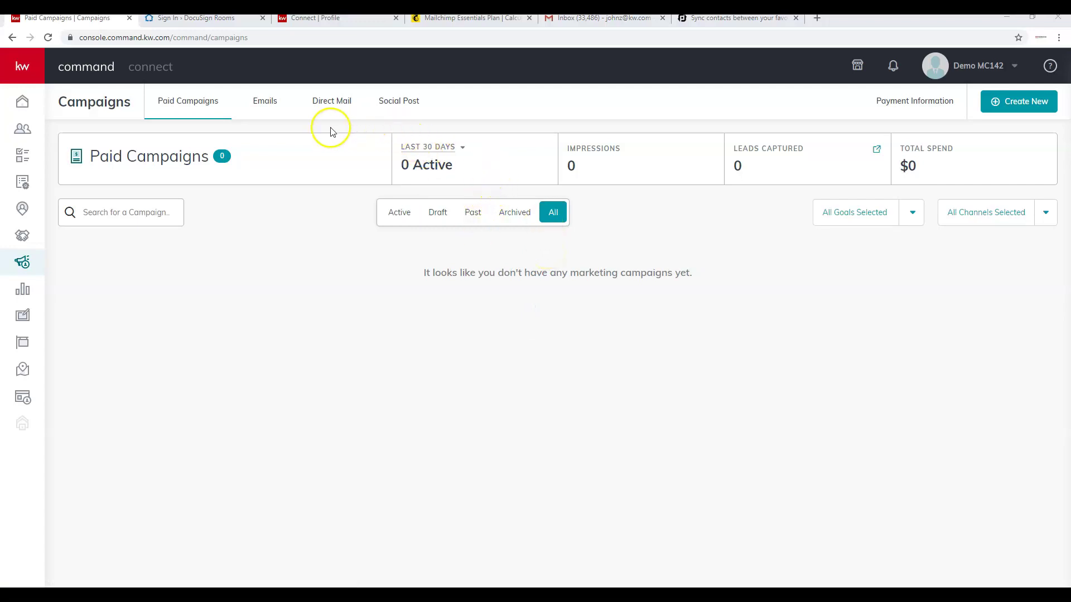
pyautogui.click(1008, 104)
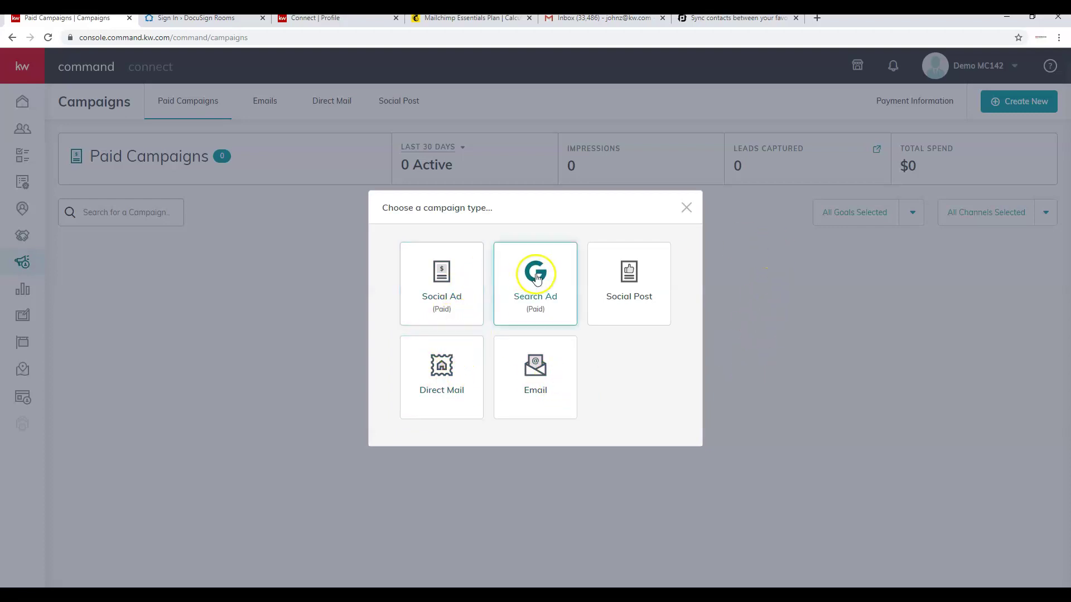
pyautogui.click(648, 278)
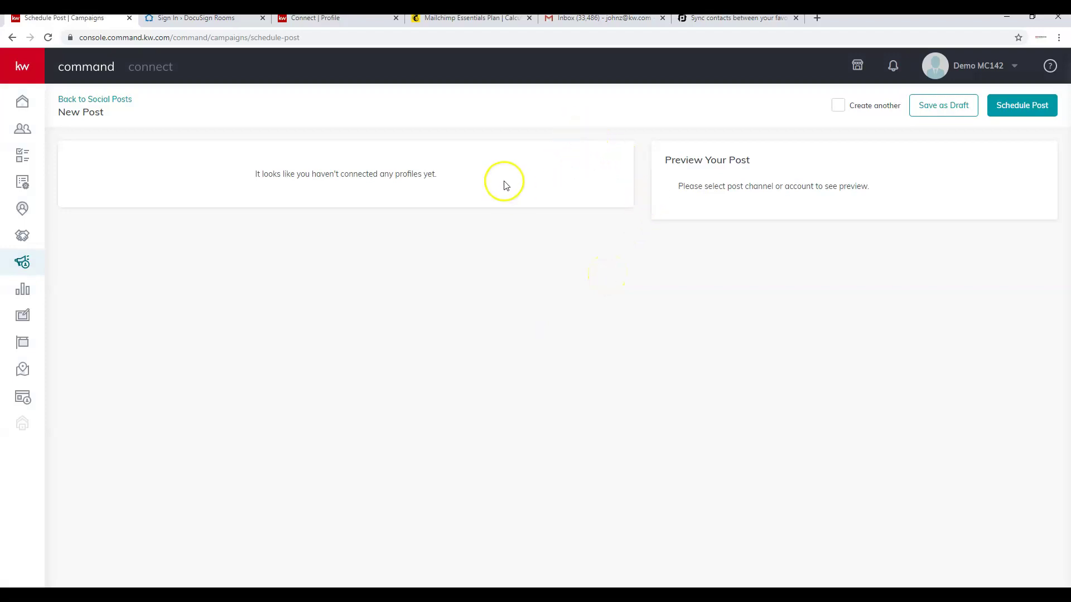
pyautogui.moveTo(437, 175); pyautogui.dragTo(271, 179)
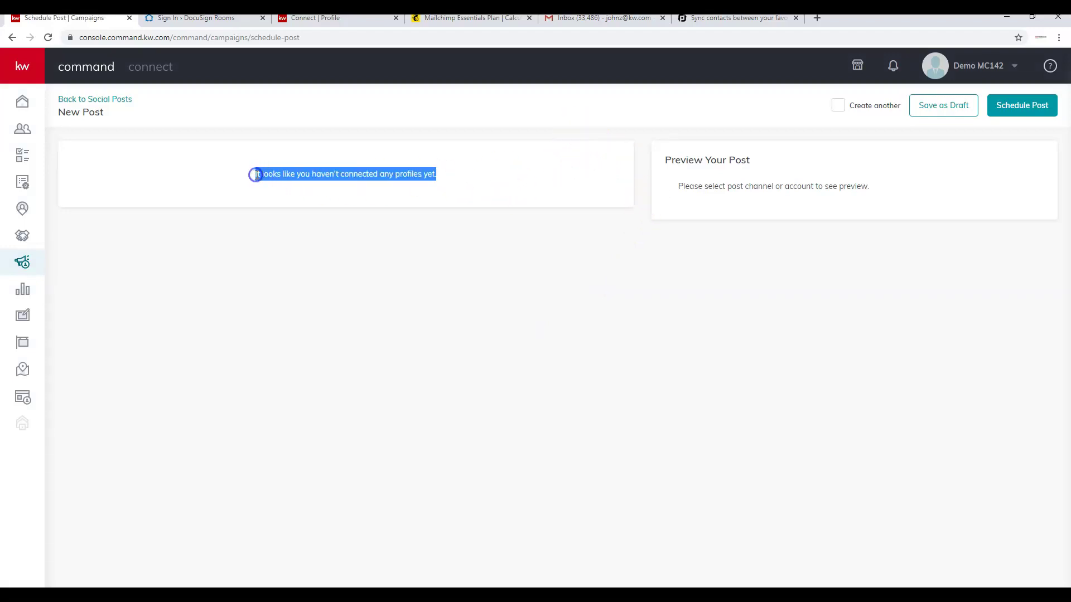
pyautogui.click(256, 175)
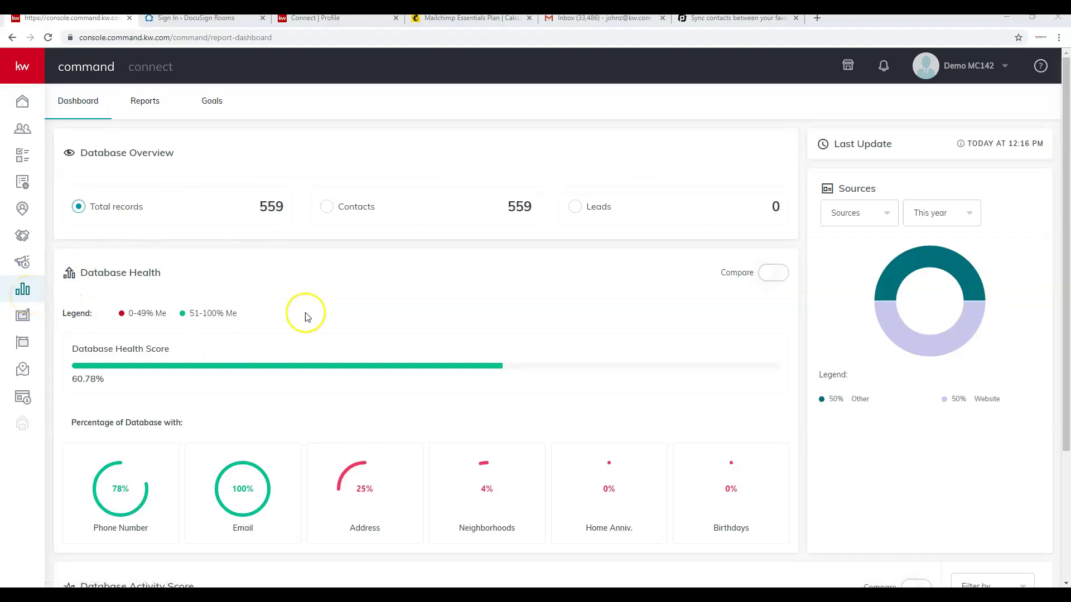
pyautogui.scroll(-2, 168, 368)
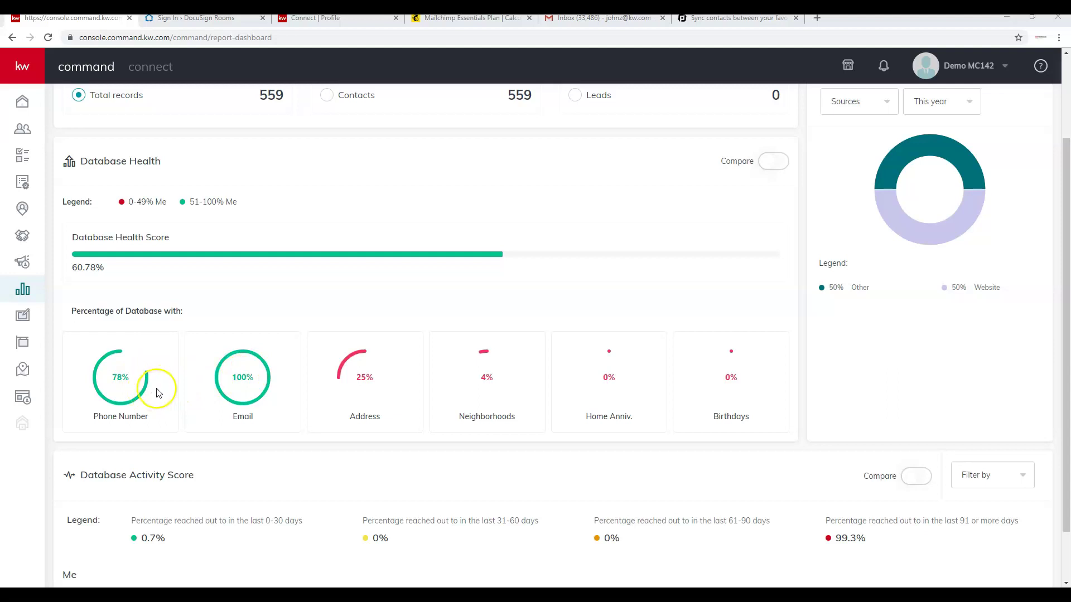
pyautogui.scroll(-1, 158, 394)
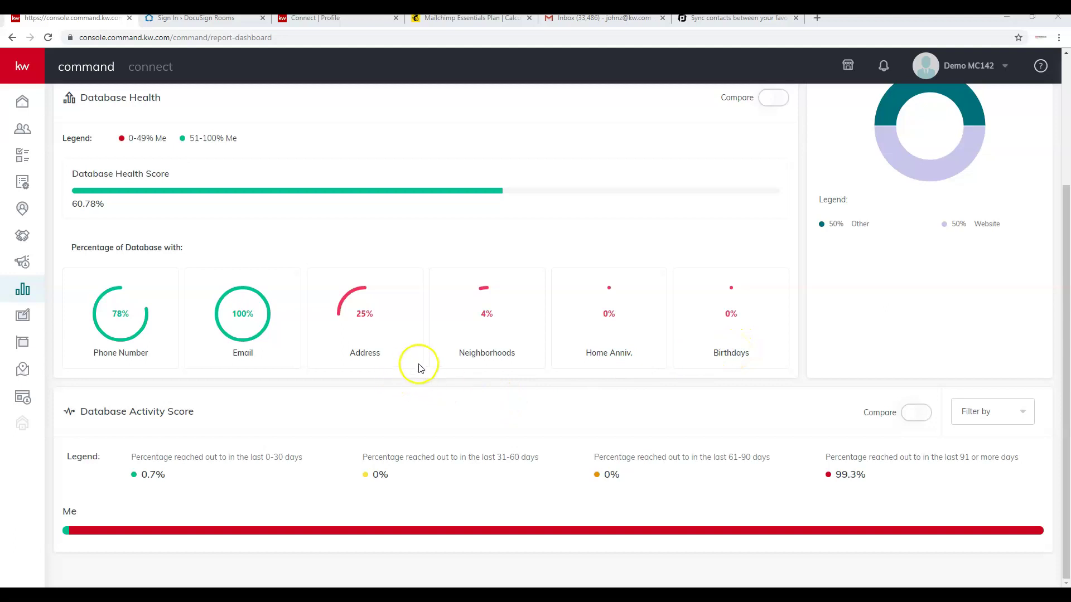
pyautogui.scroll(3, 458, 371)
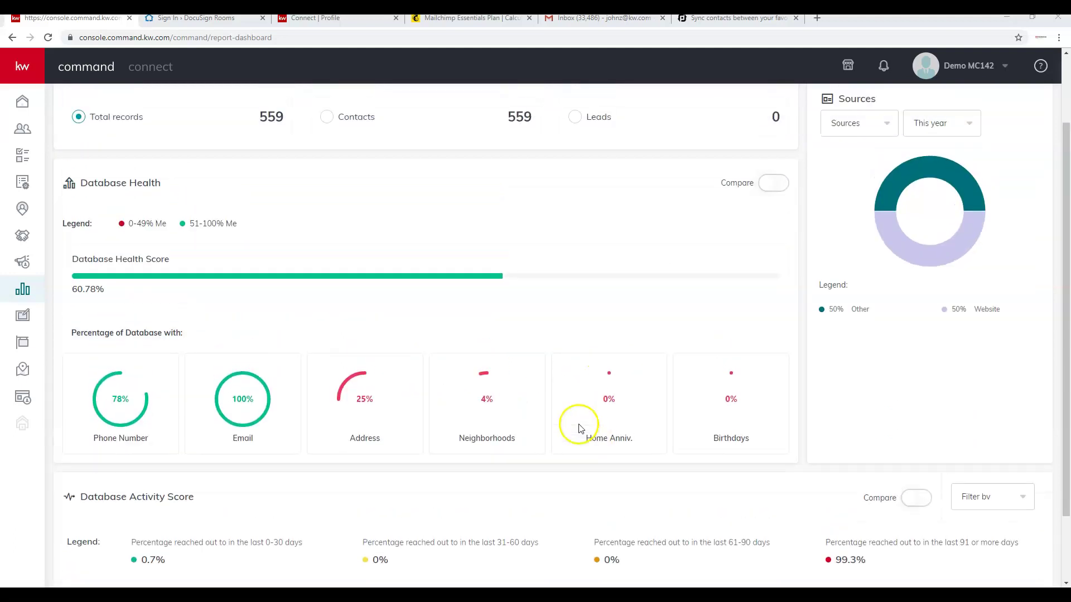
pyautogui.scroll(-2, 579, 428)
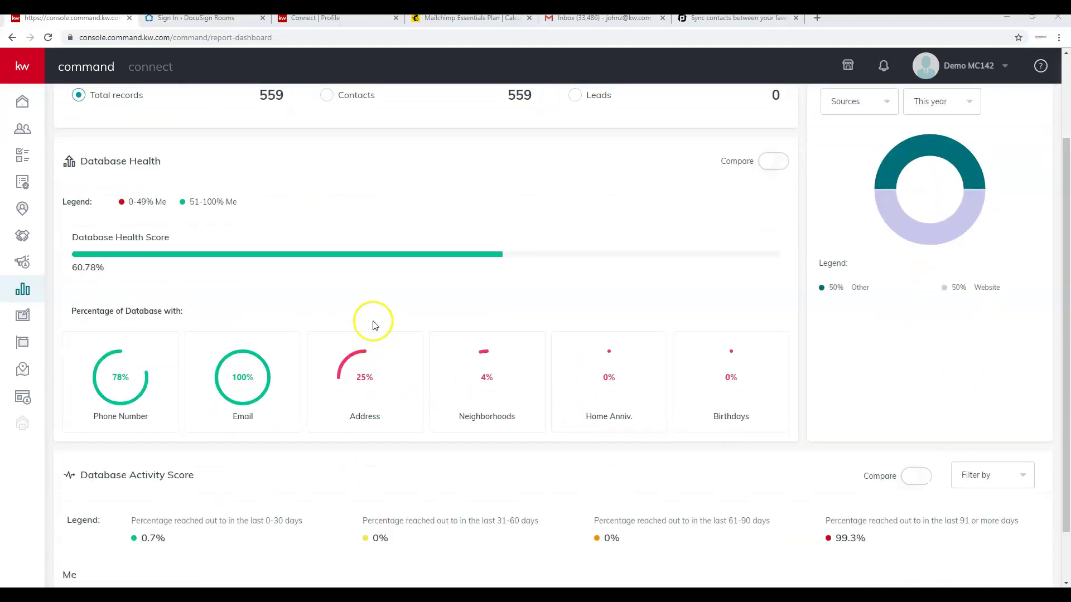
# Step: Open My Design Templates (17 designs) and create a new Social-type design
pyautogui.click(24, 316)
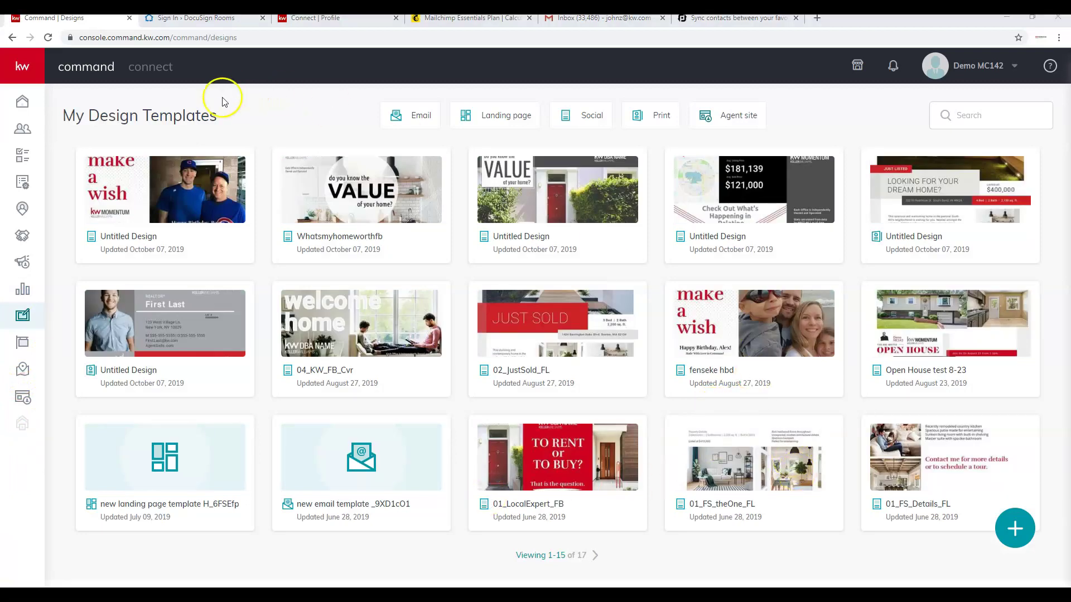
pyautogui.moveTo(230, 112); pyautogui.dragTo(68, 117)
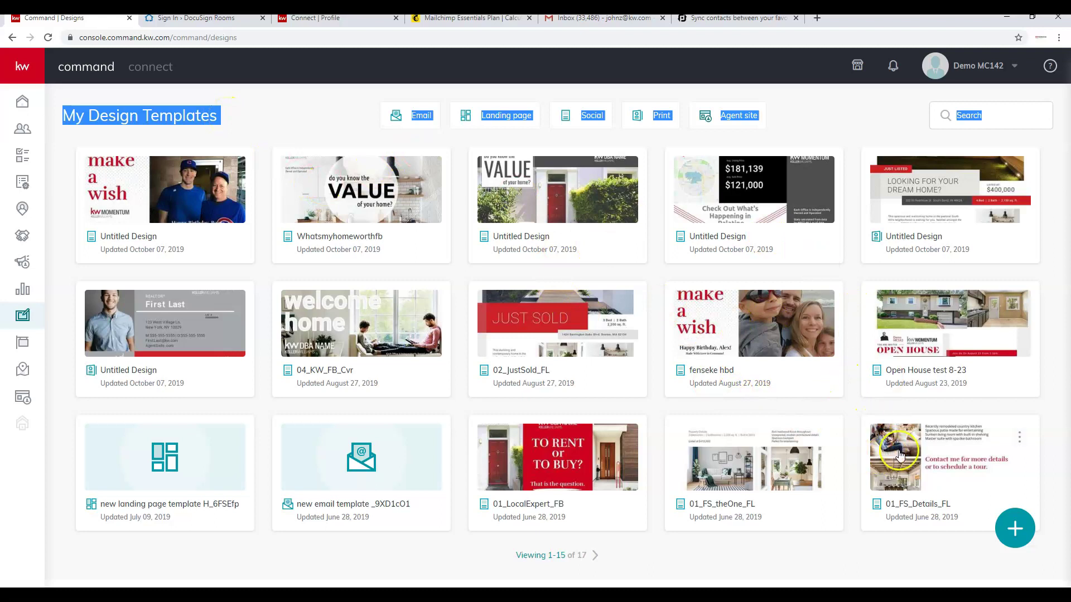
pyautogui.click(1011, 540)
pyautogui.click(625, 299)
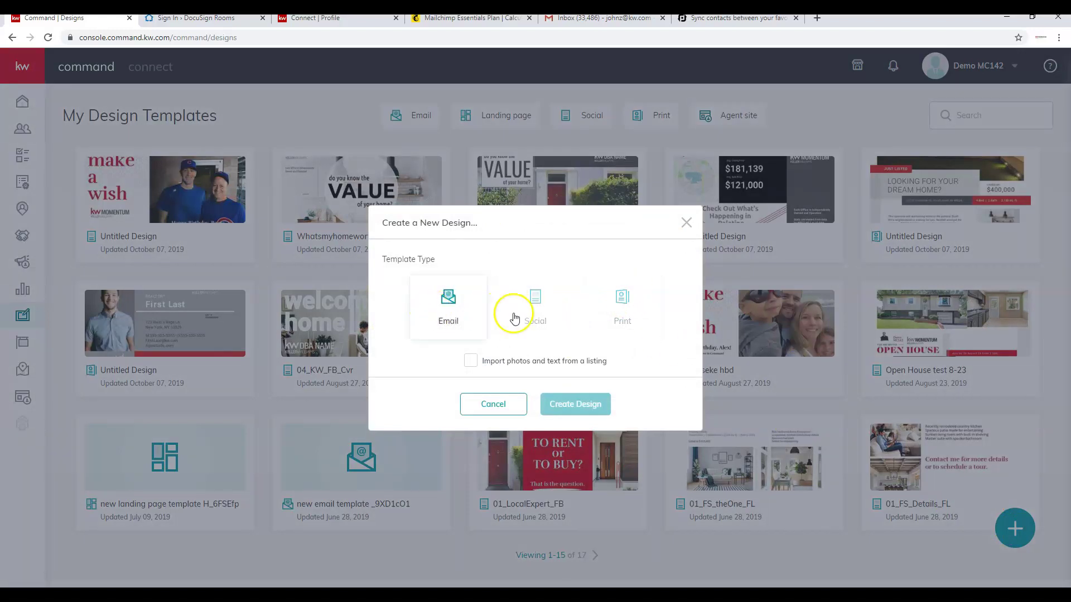
pyautogui.click(539, 312)
pyautogui.click(573, 405)
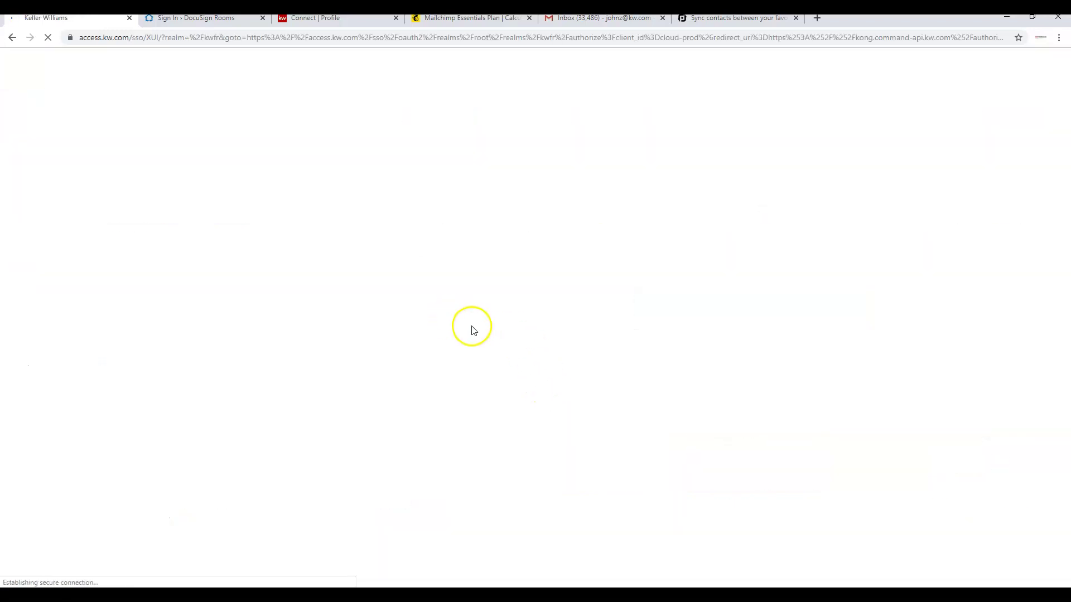
# Step: Browse the For Sale, Agent Sites (Site Hero Images) and Business Basics (Email Signatures) template categories
pyautogui.click(486, 228)
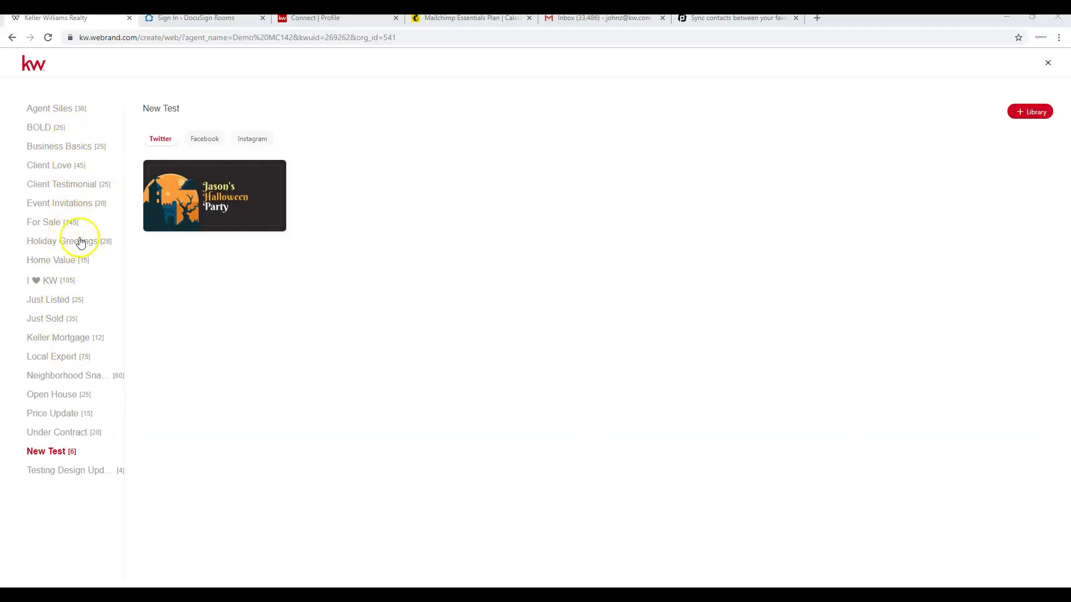
pyautogui.click(51, 224)
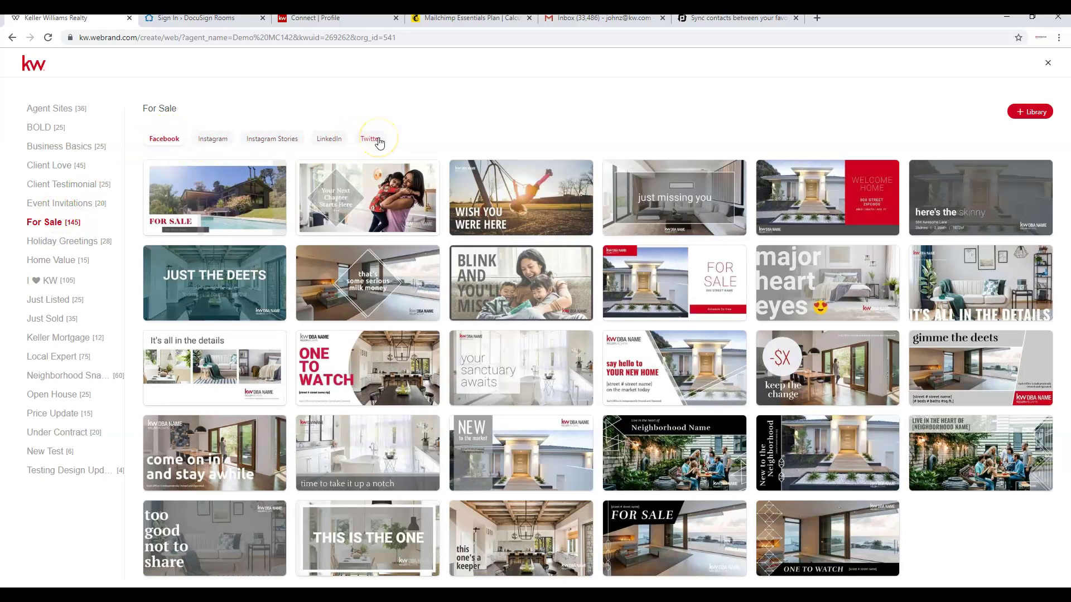
pyautogui.click(65, 114)
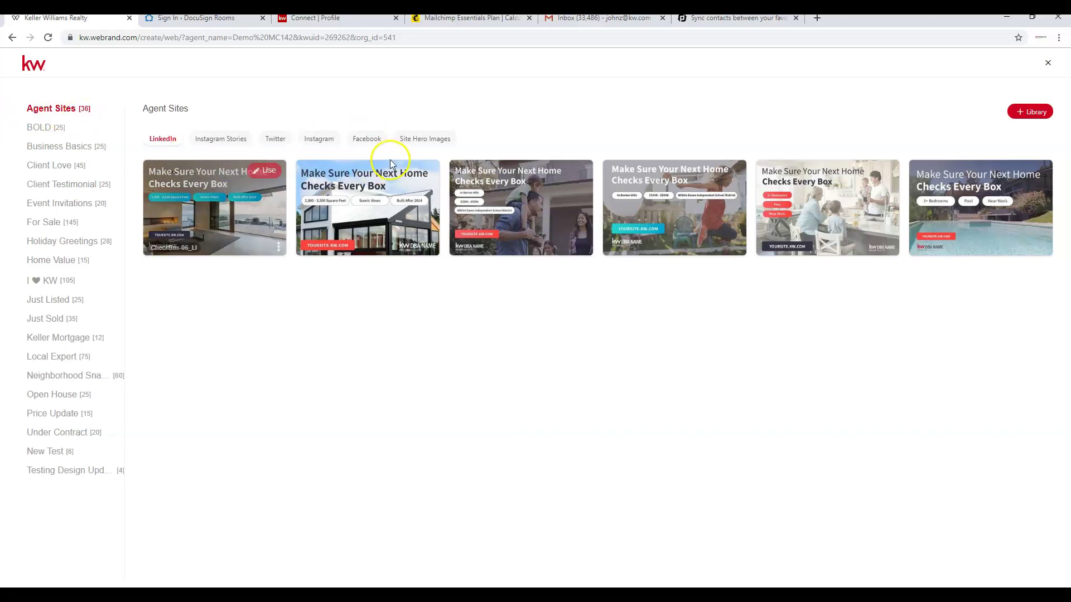
pyautogui.click(437, 139)
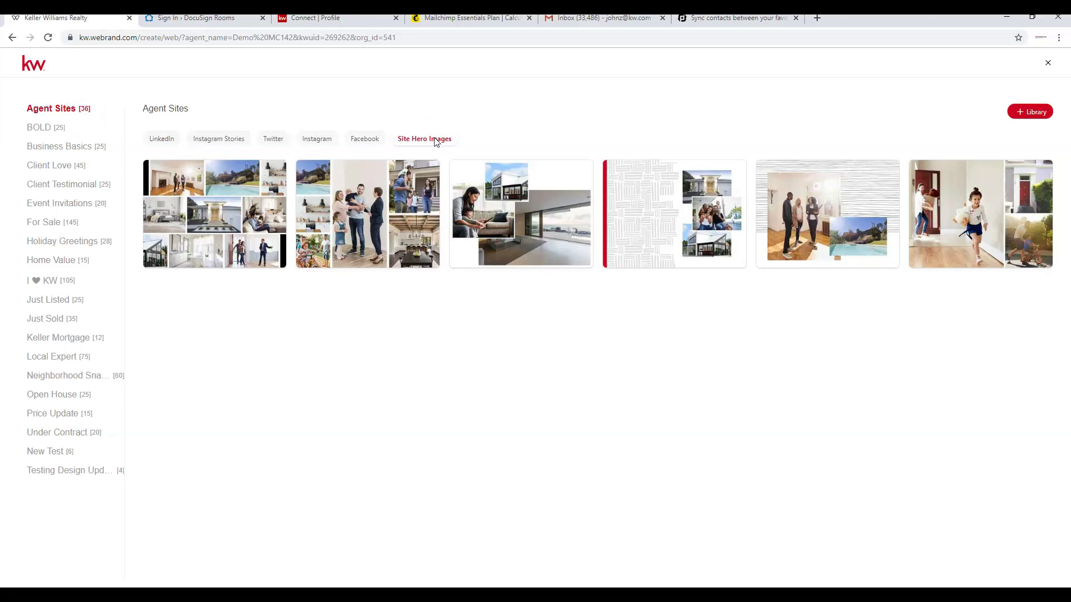
pyautogui.click(71, 149)
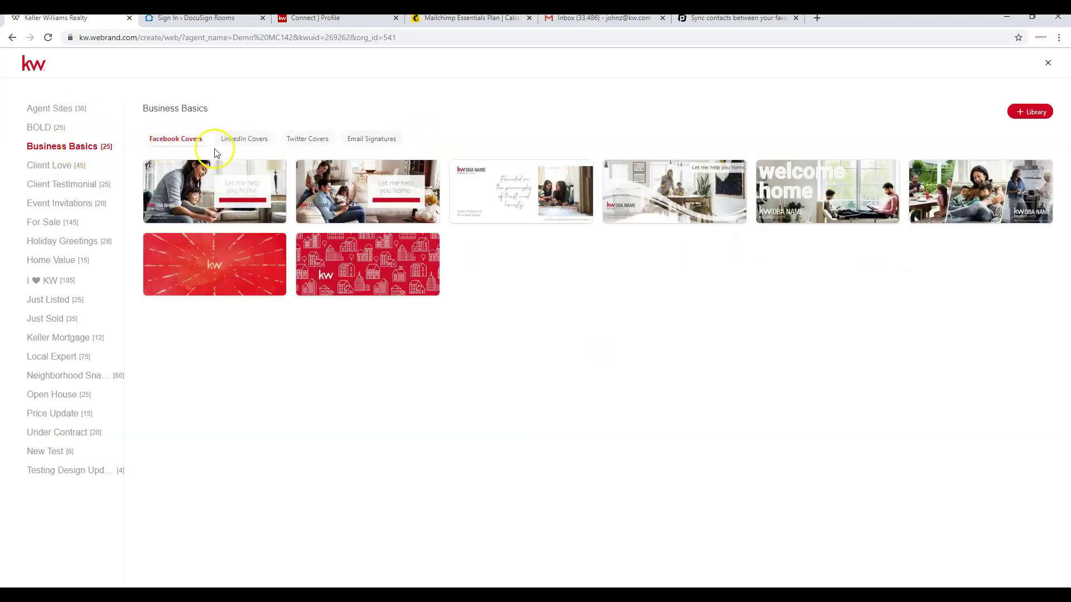
pyautogui.click(371, 140)
pyautogui.moveTo(280, 193)
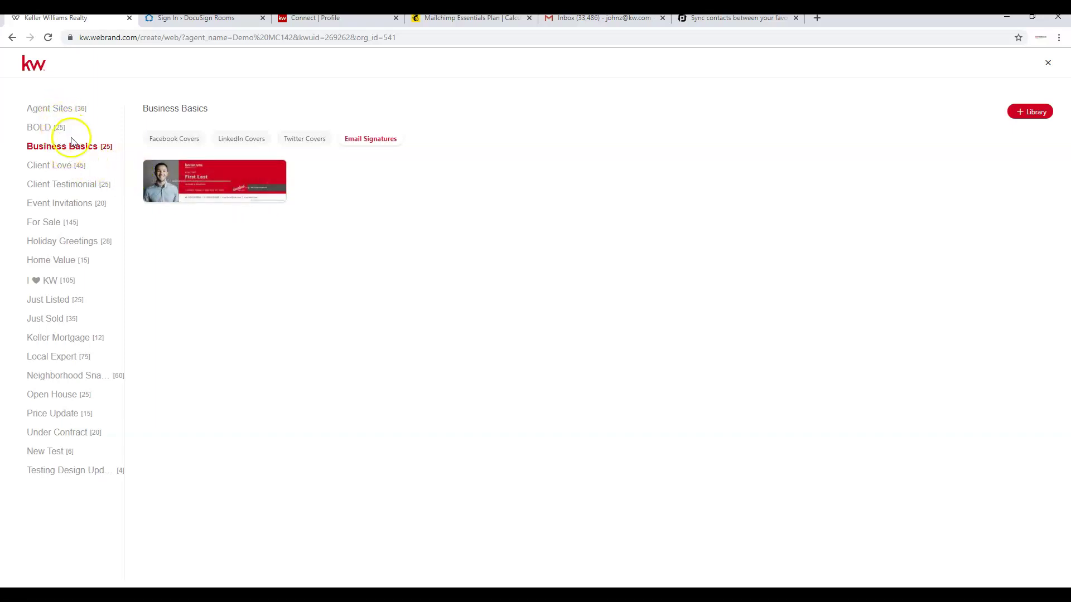
# Step: Start a design from the 01_Just Listed_FB template in the Just Listed category
pyautogui.click(61, 300)
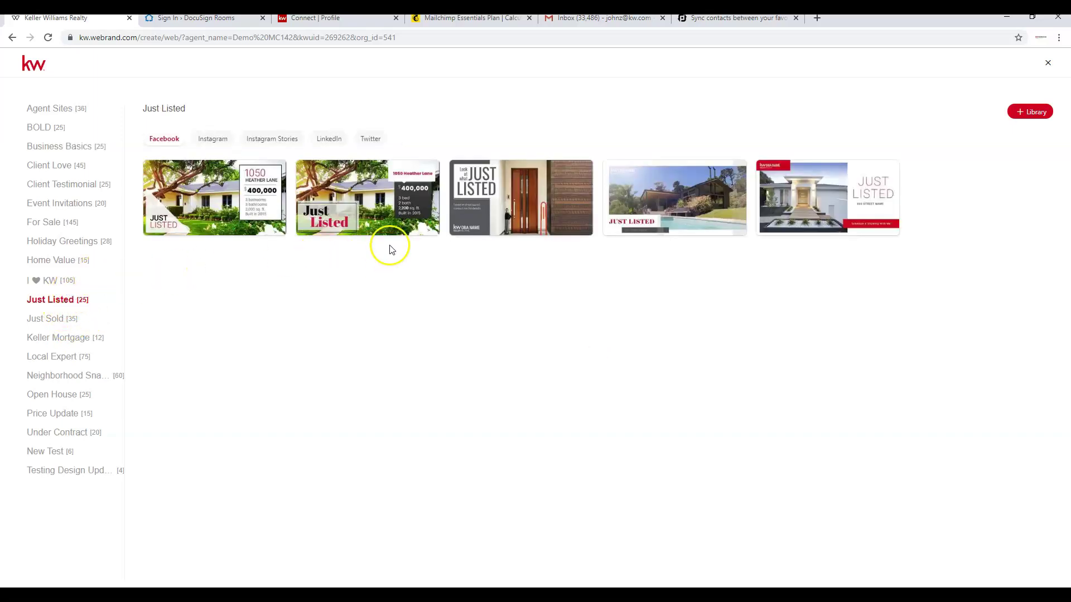
pyautogui.moveTo(810, 189)
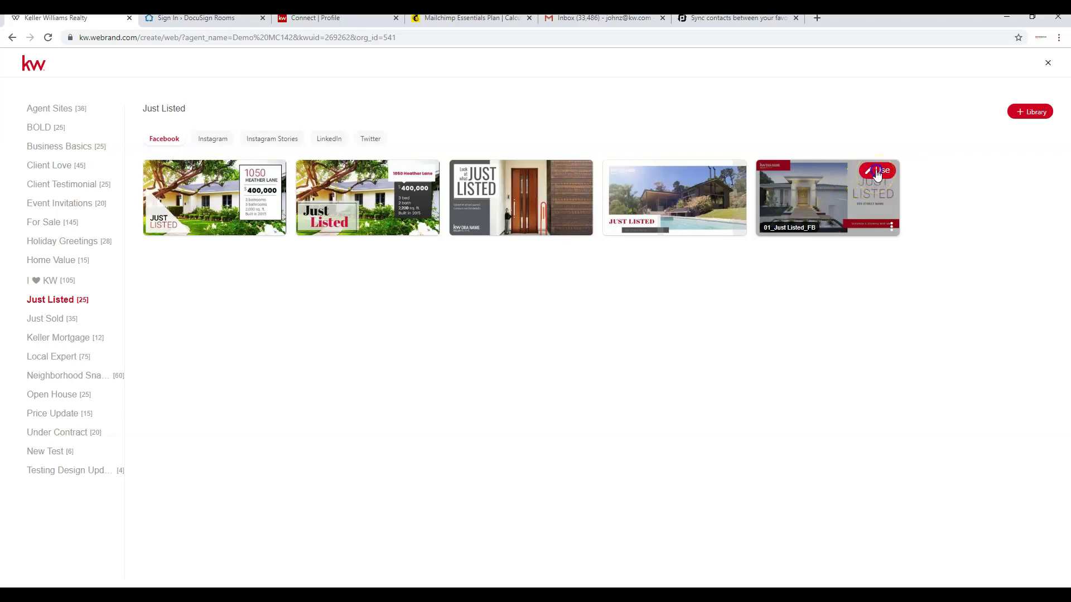
pyautogui.click(877, 175)
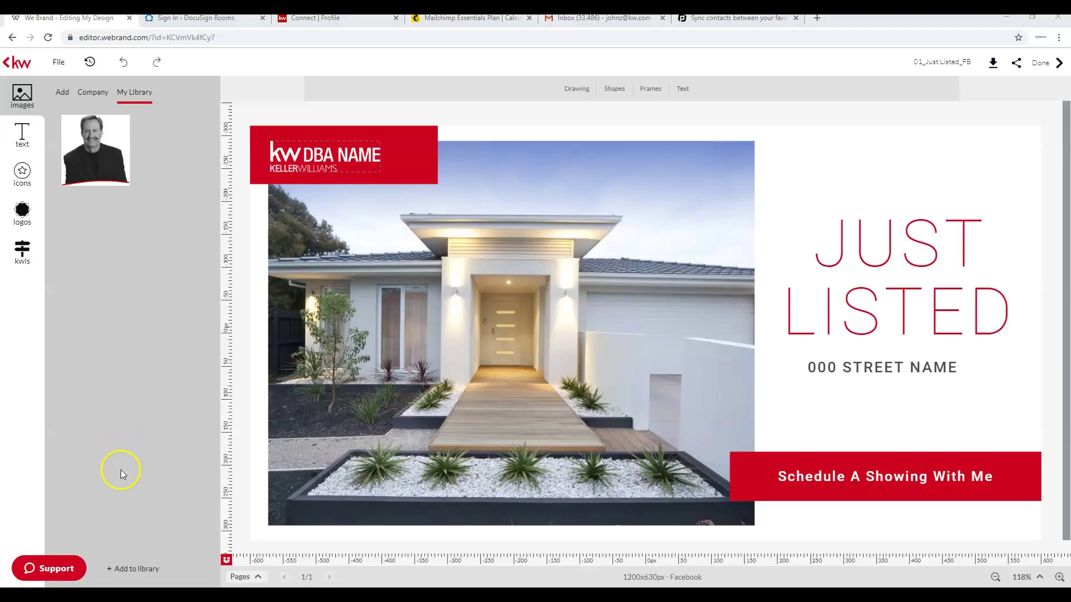
pyautogui.click(144, 569)
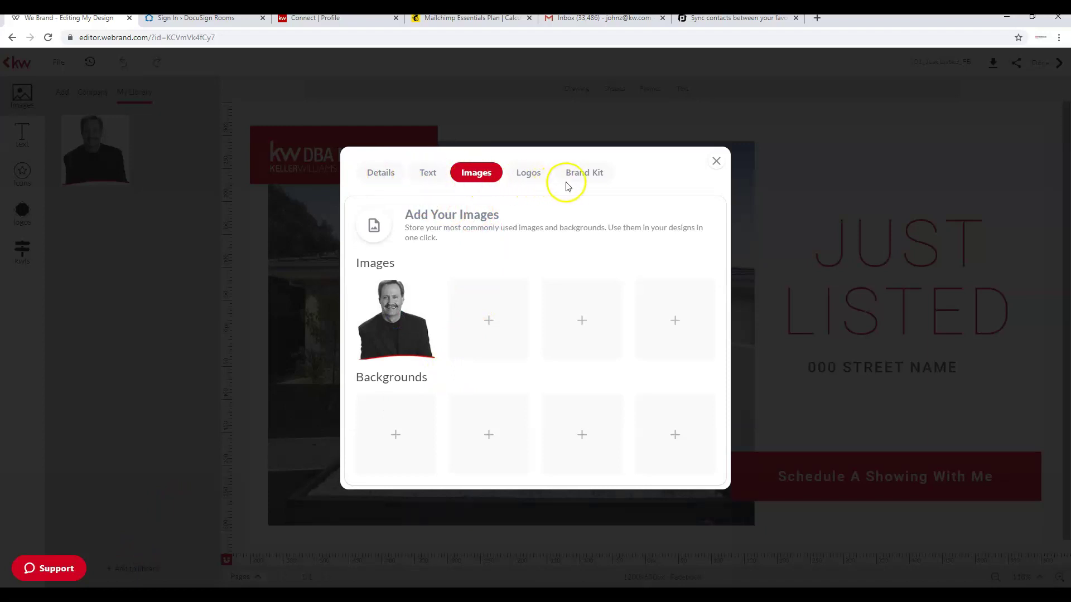
pyautogui.click(526, 175)
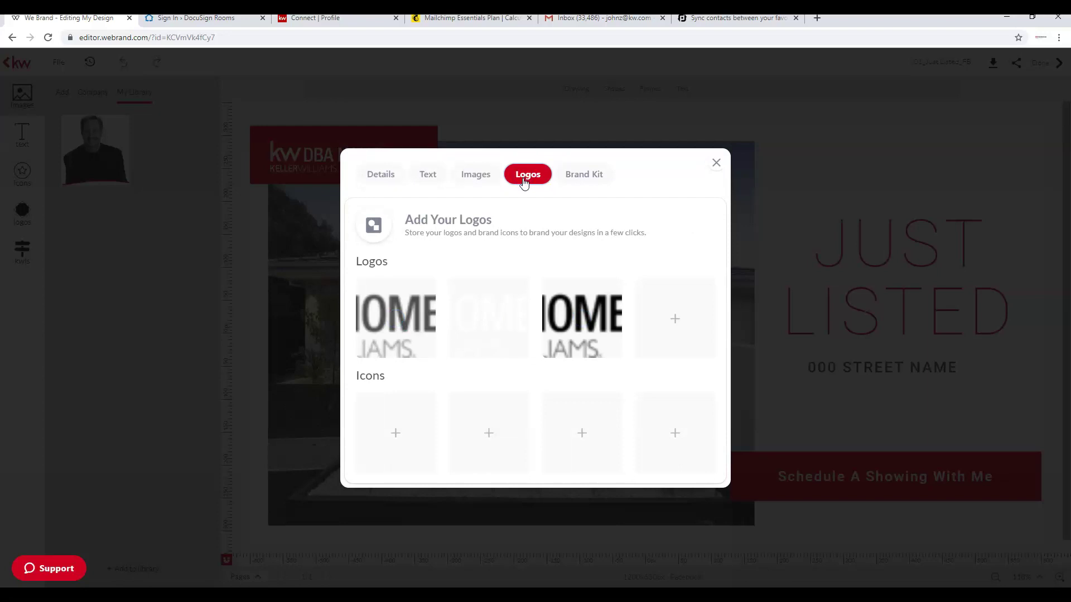
pyautogui.moveTo(409, 314)
pyautogui.click(488, 324)
pyautogui.click(484, 177)
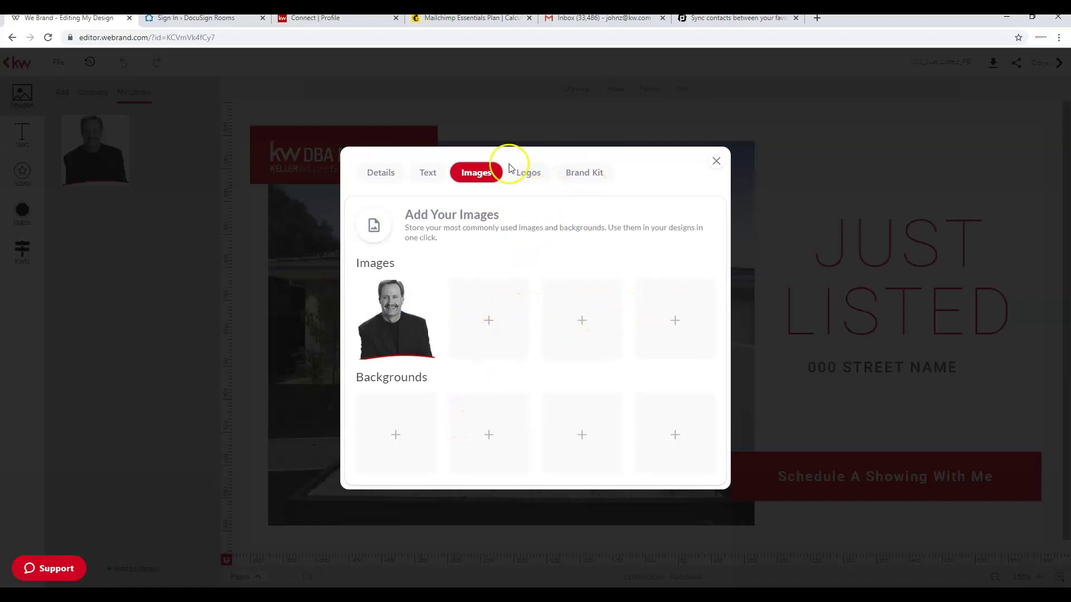
pyautogui.click(572, 171)
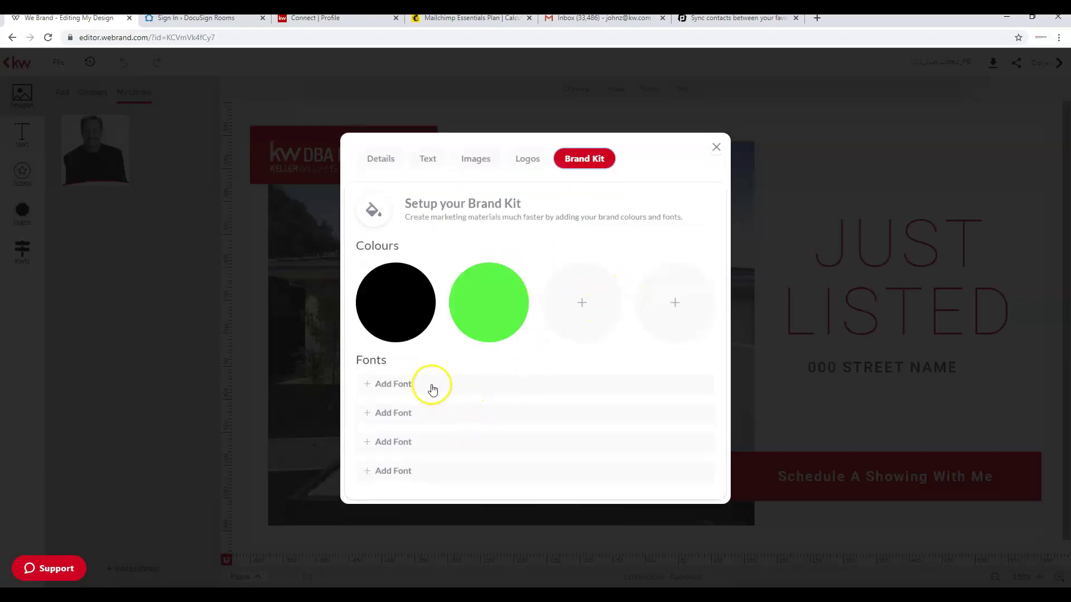
pyautogui.click(429, 160)
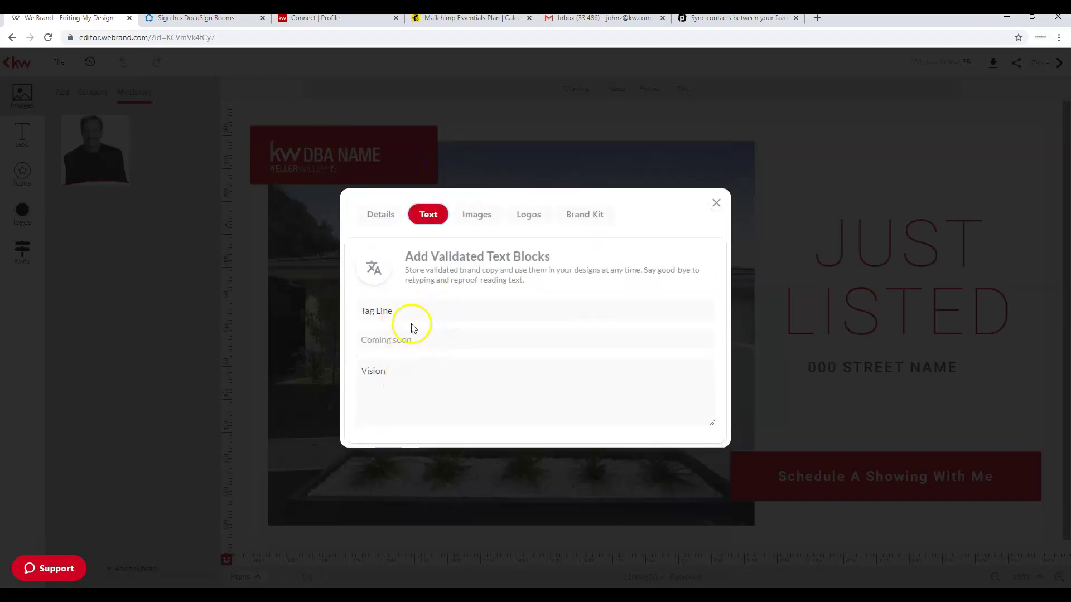
pyautogui.click(381, 216)
pyautogui.click(438, 318)
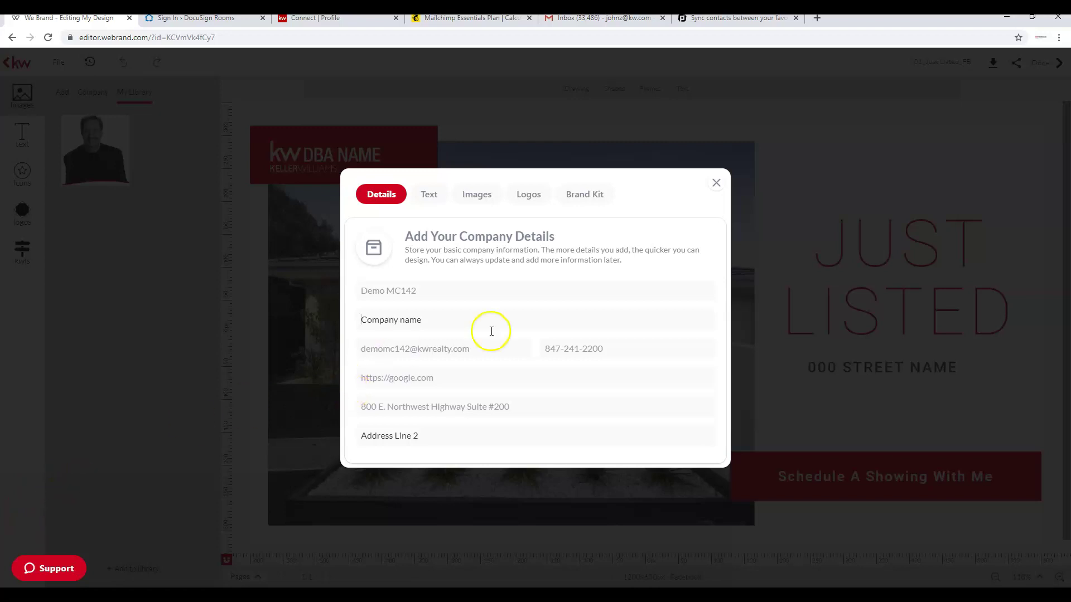
pyautogui.click(717, 184)
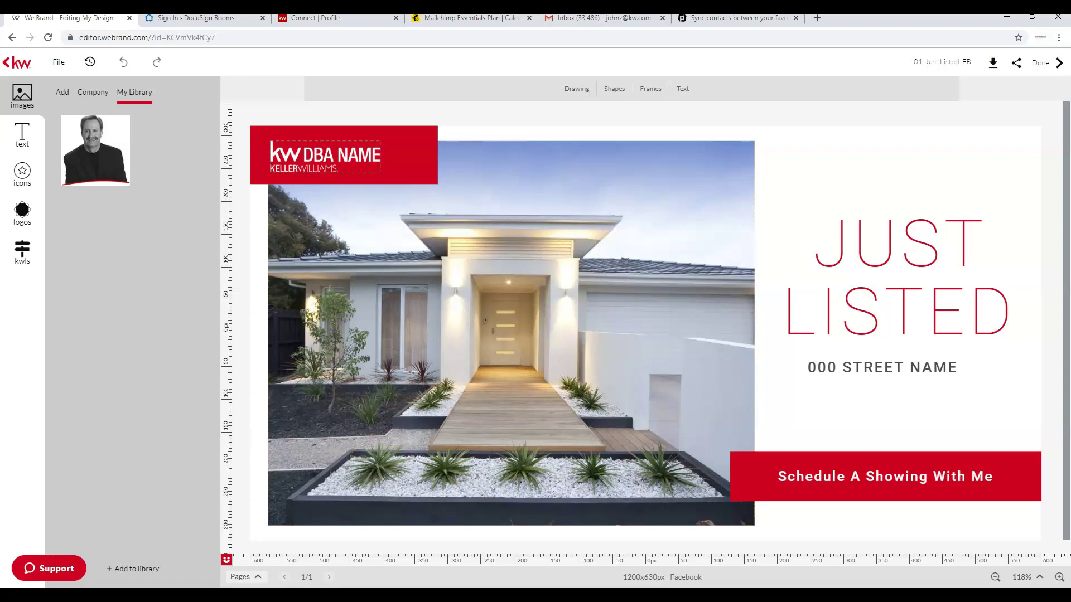
# Step: Browse the image libraries and open Company > KW Stock Images
pyautogui.click(39, 374)
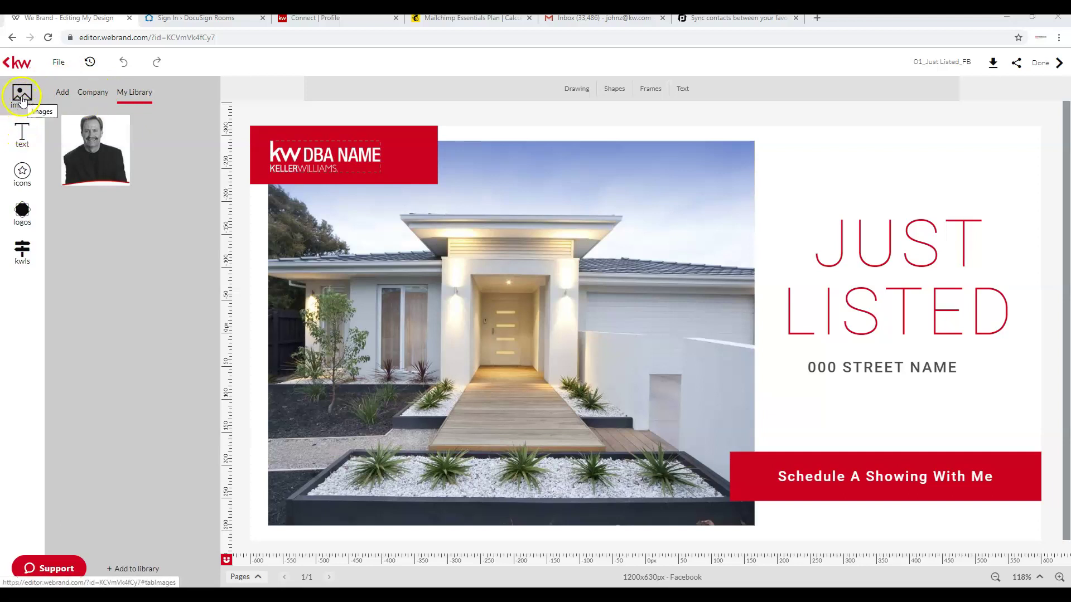
pyautogui.click(29, 208)
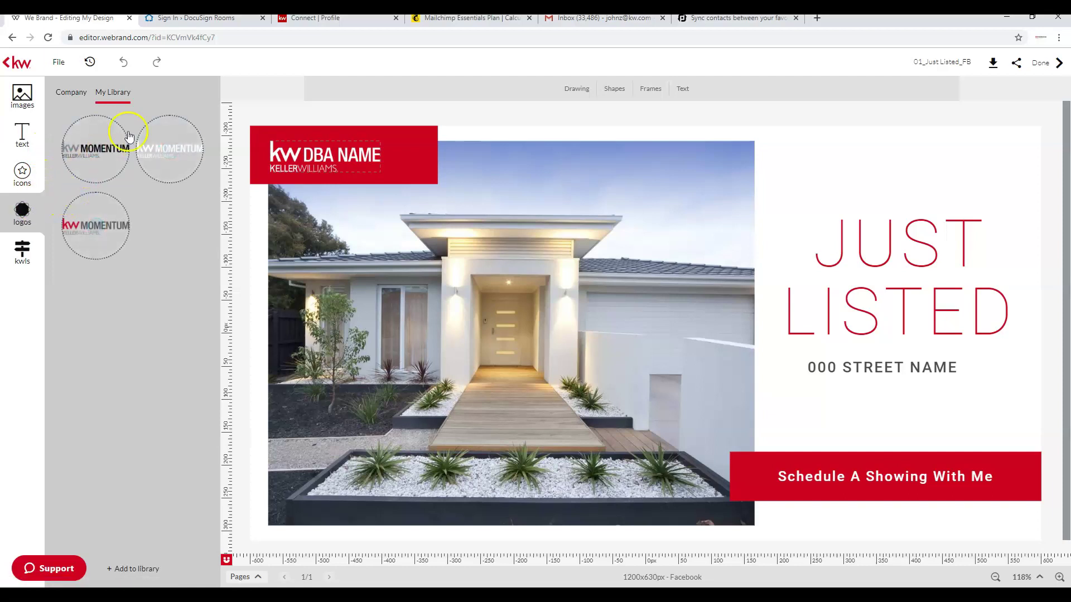
pyautogui.click(25, 98)
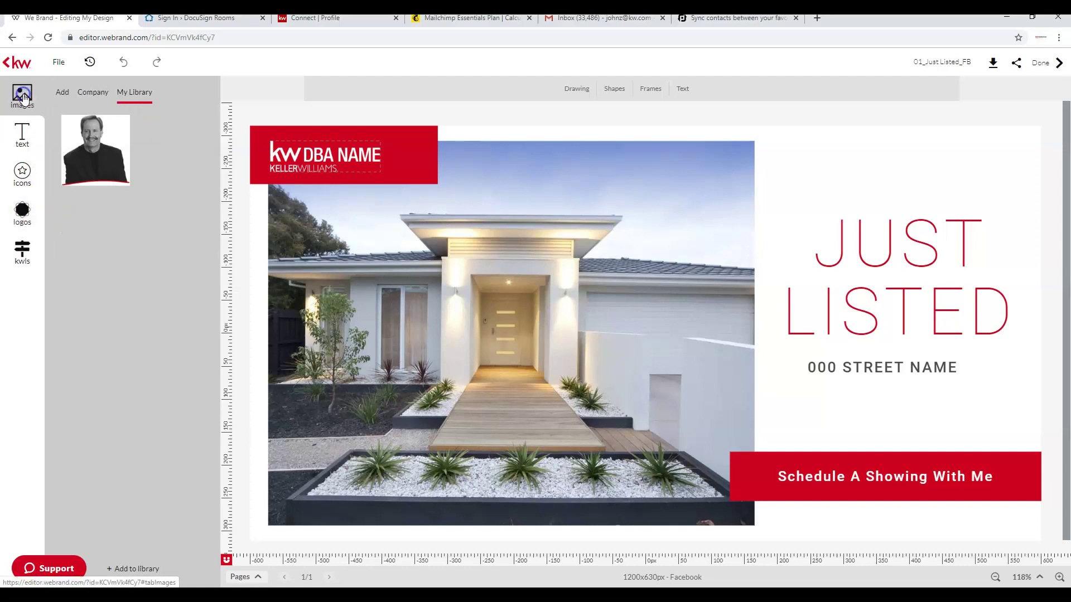
pyautogui.click(93, 94)
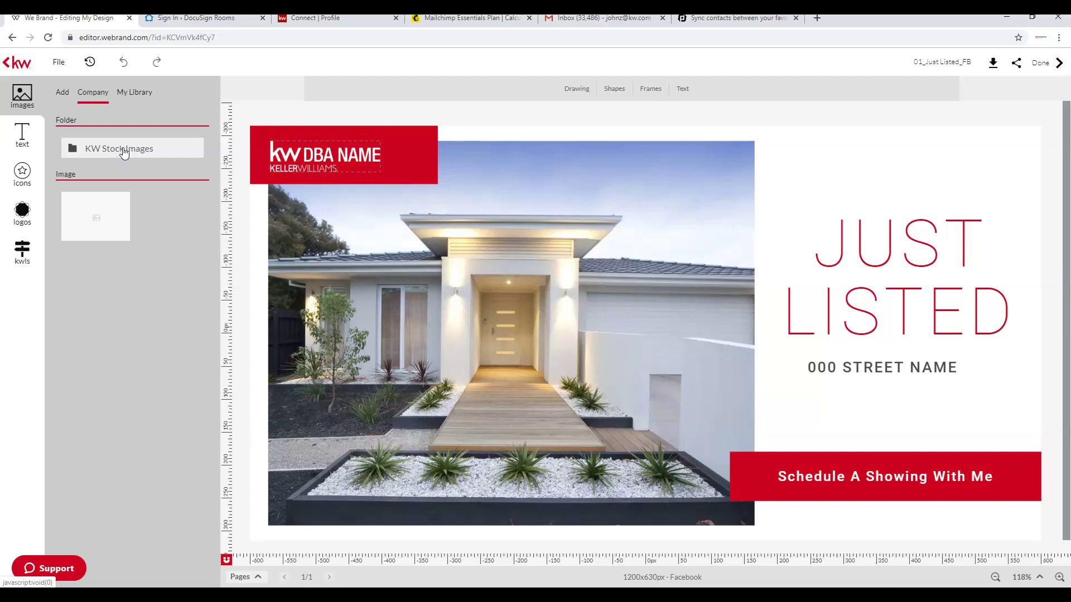
pyautogui.click(62, 95)
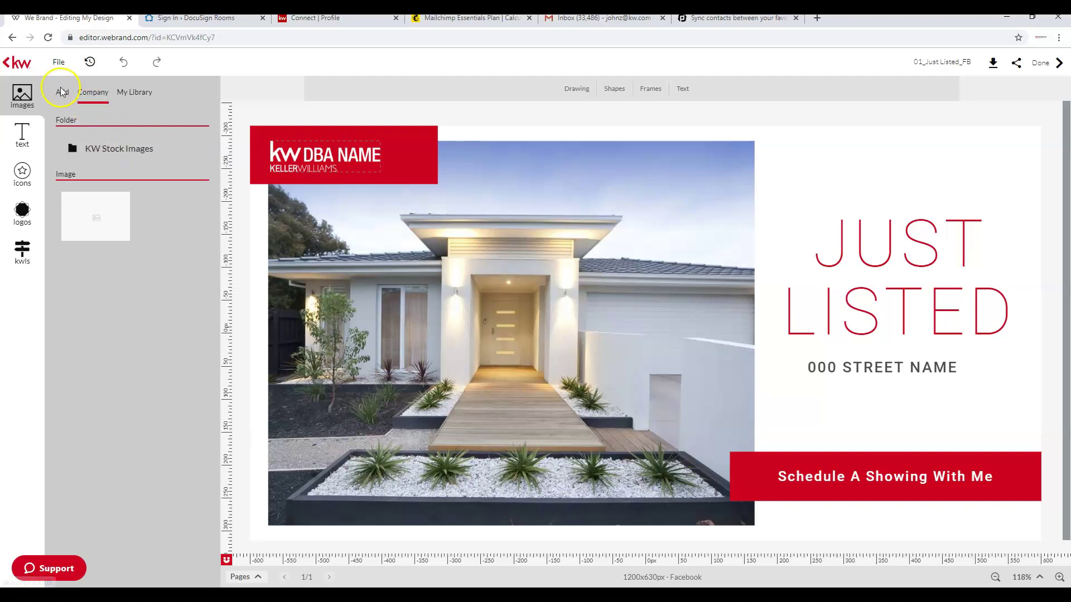
pyautogui.click(117, 148)
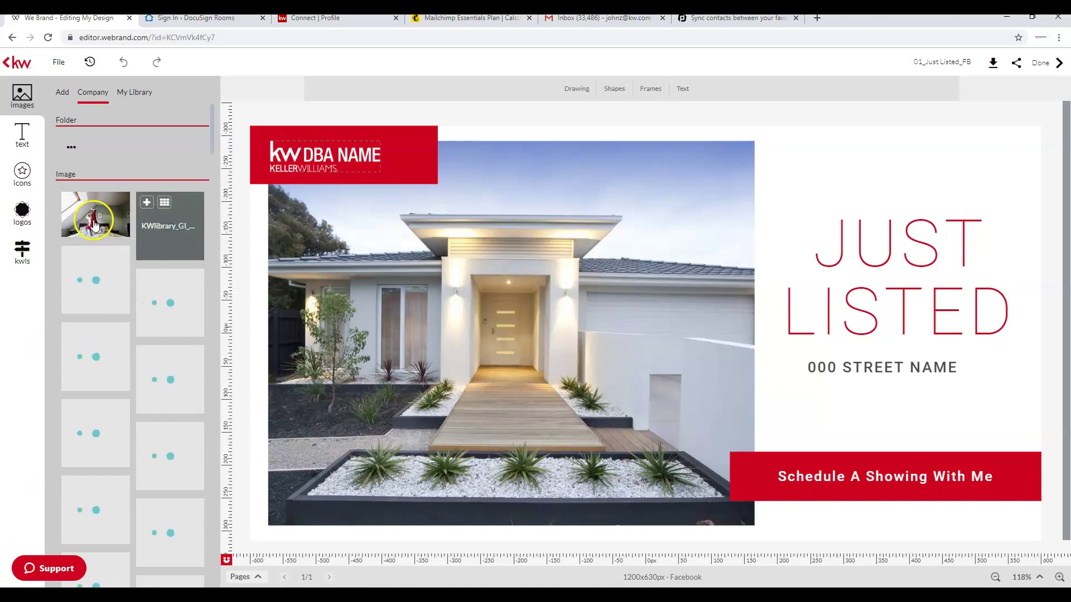
# Step: Replace the house photo with the first stock image, two girls jumping on a bed
pyautogui.click(498, 251)
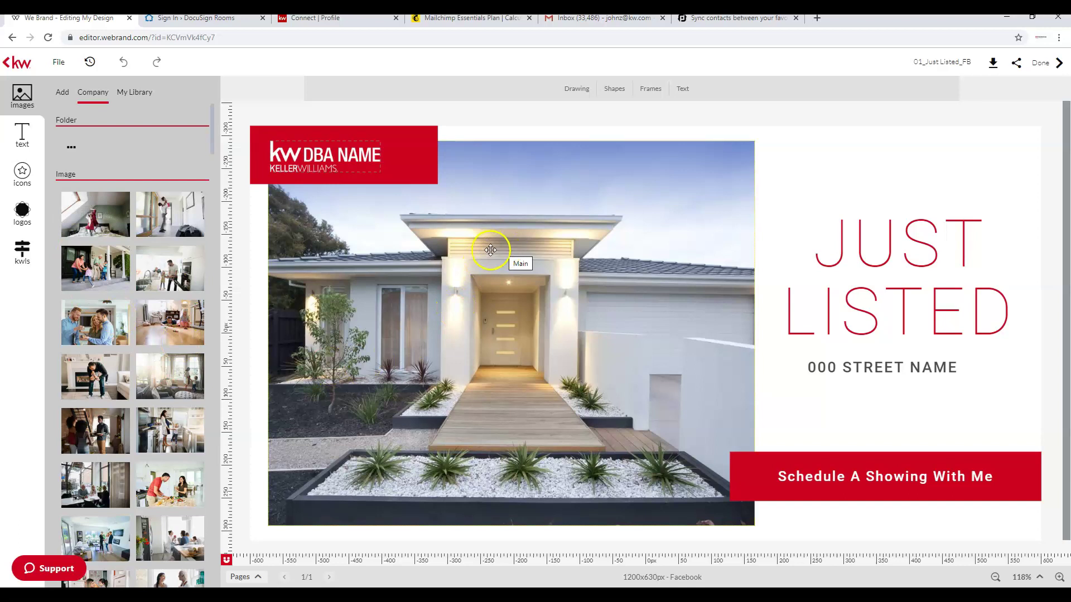
pyautogui.click(487, 280)
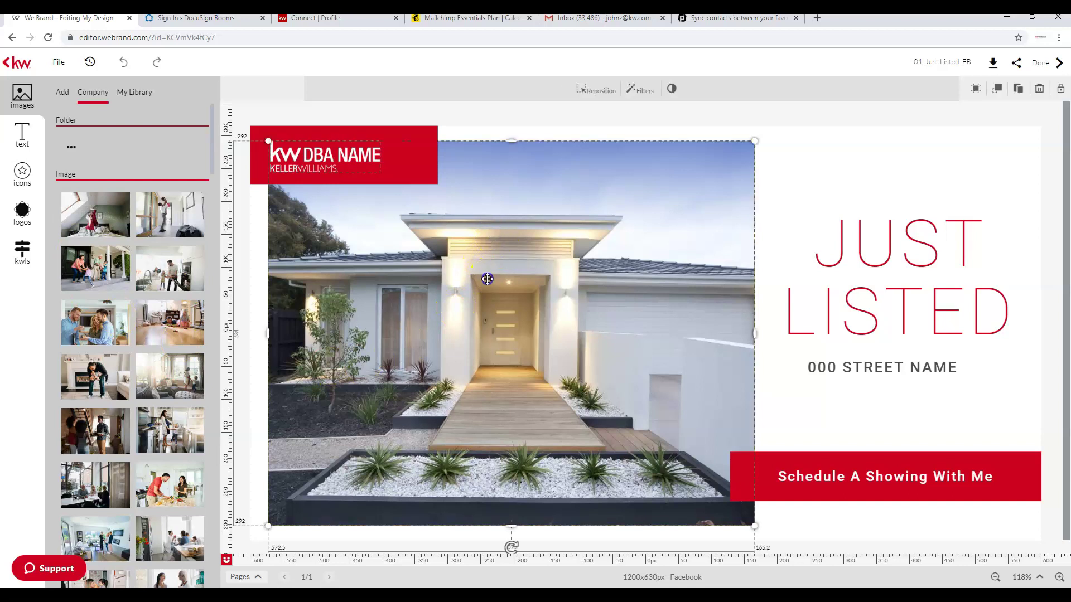
pyautogui.click(487, 280)
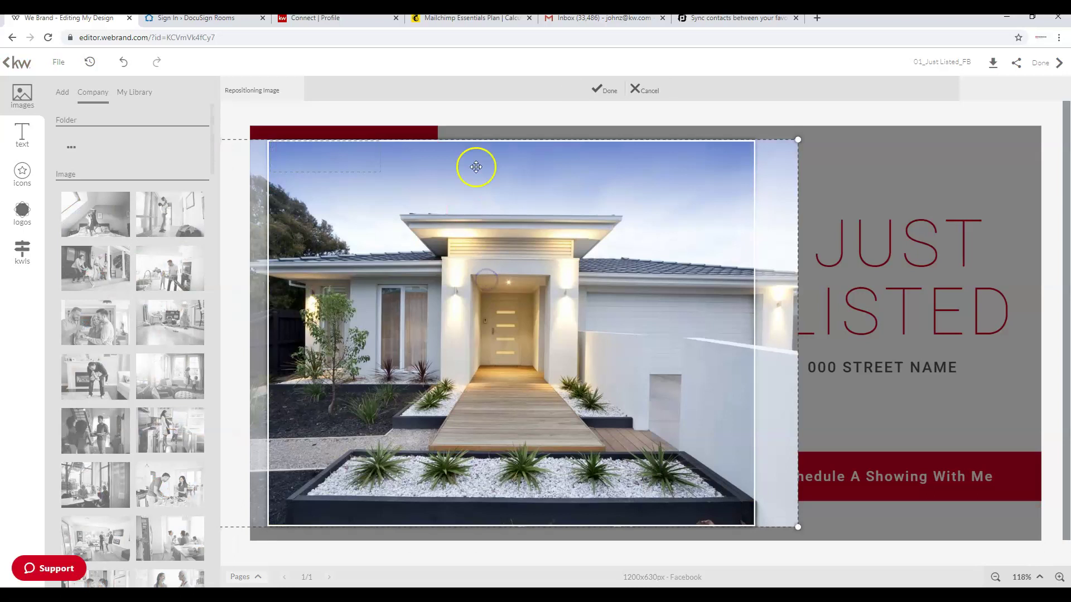
pyautogui.click(645, 91)
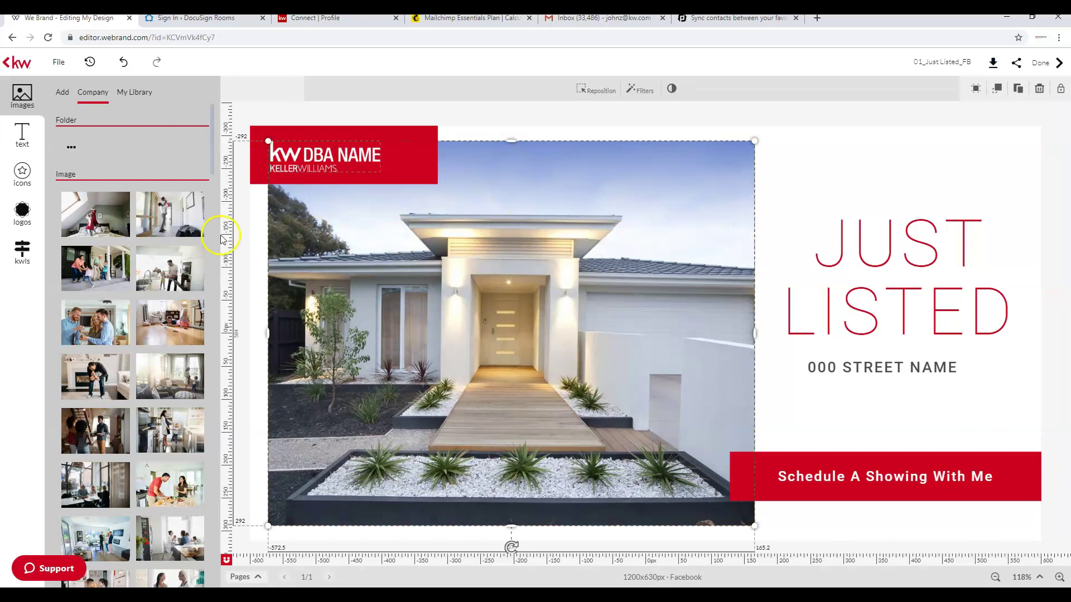
pyautogui.moveTo(91, 210)
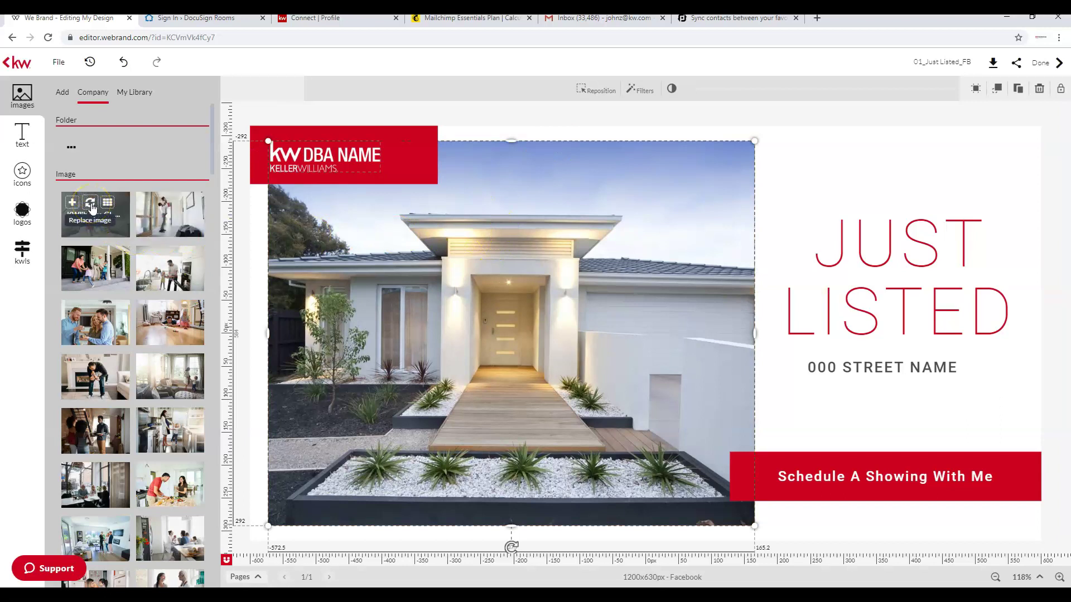
pyautogui.click(71, 204)
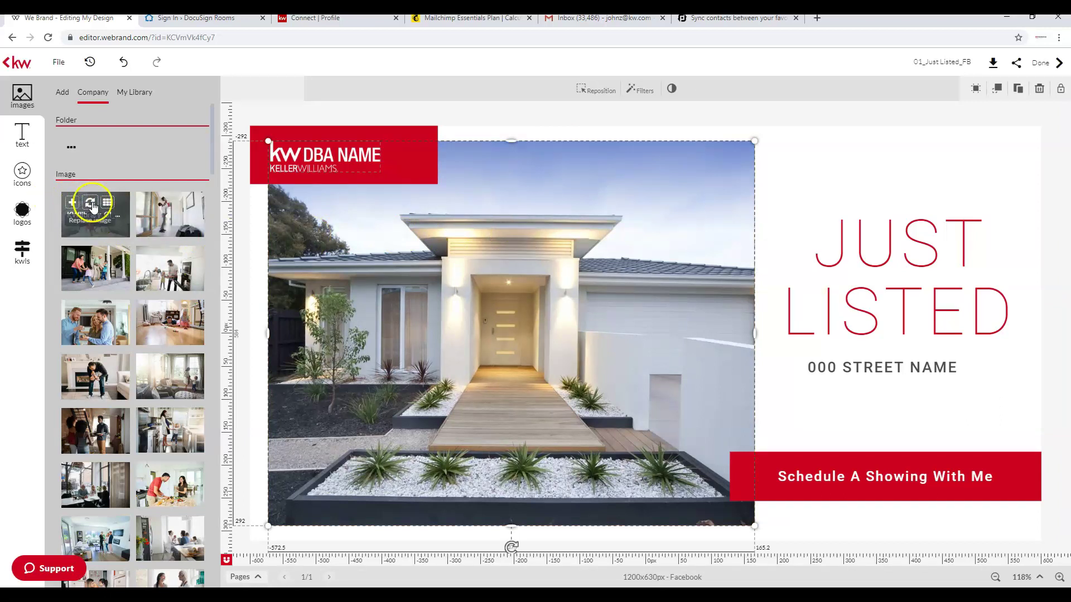
pyautogui.click(91, 204)
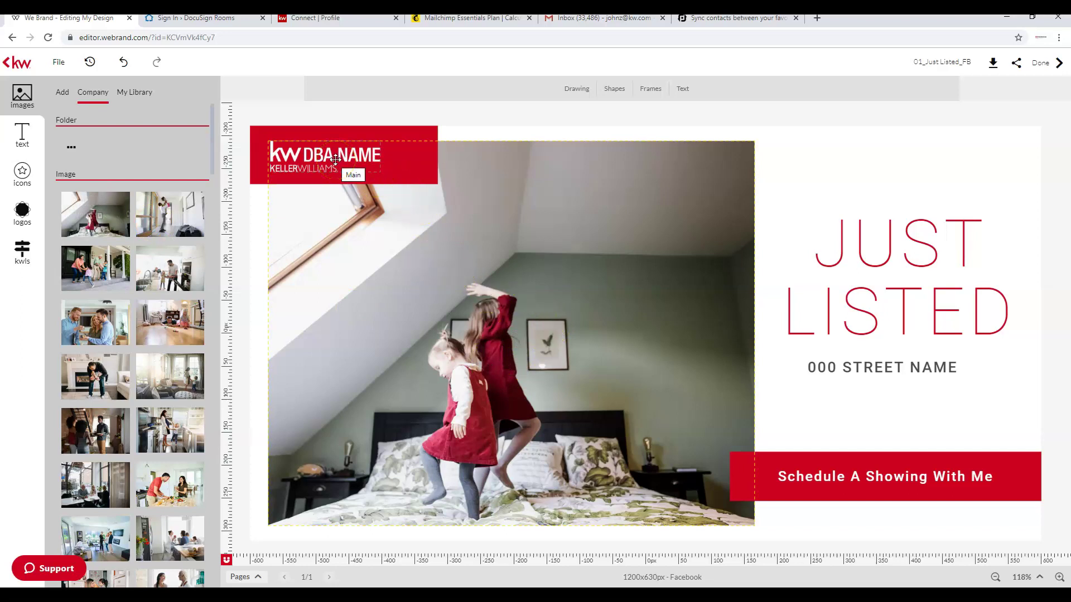
pyautogui.click(305, 154)
pyautogui.click(23, 209)
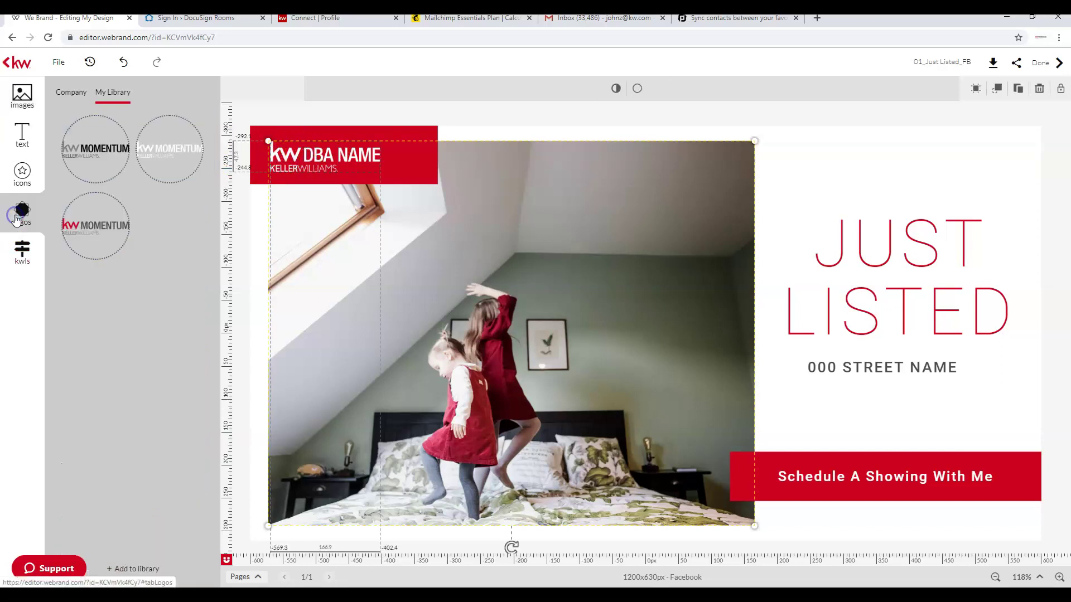
# Step: Swap the DBA NAME banner logo for the white KW Momentum logo and nudge it down into place
pyautogui.click(816, 160)
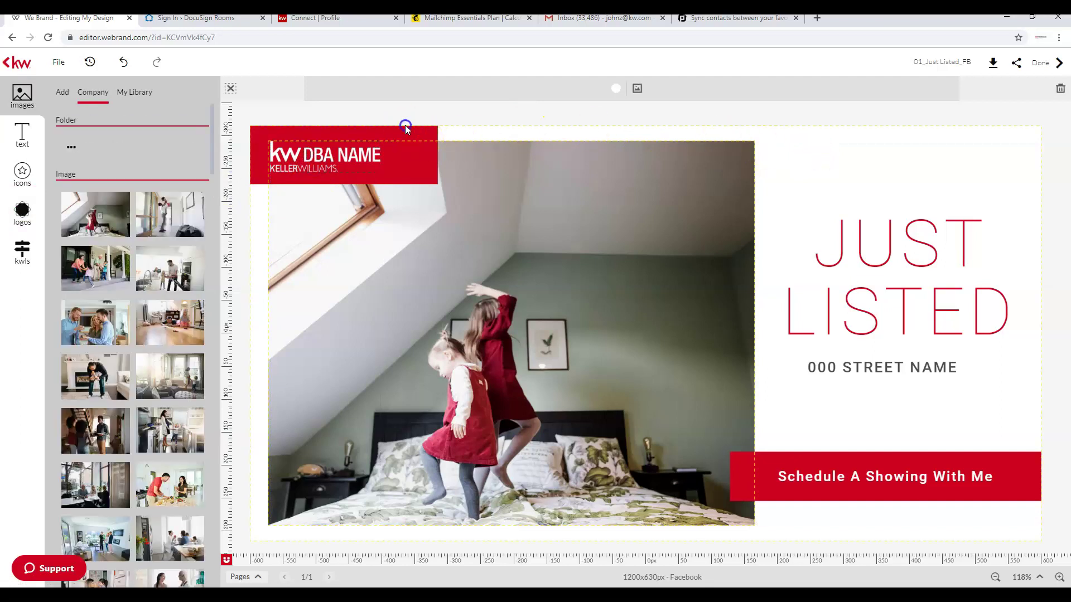
pyautogui.click(343, 153)
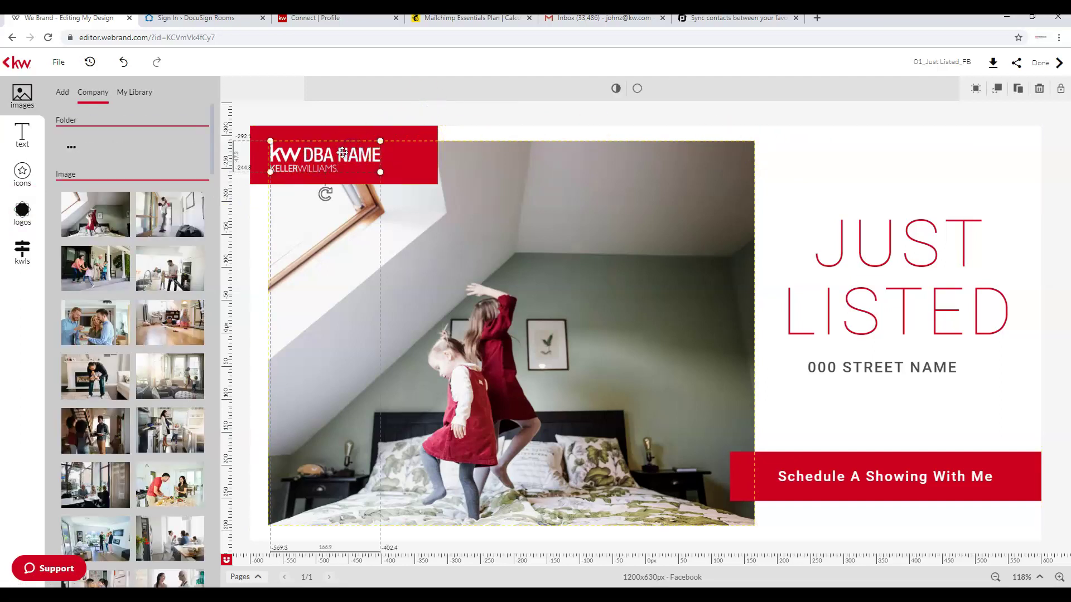
pyautogui.click(25, 211)
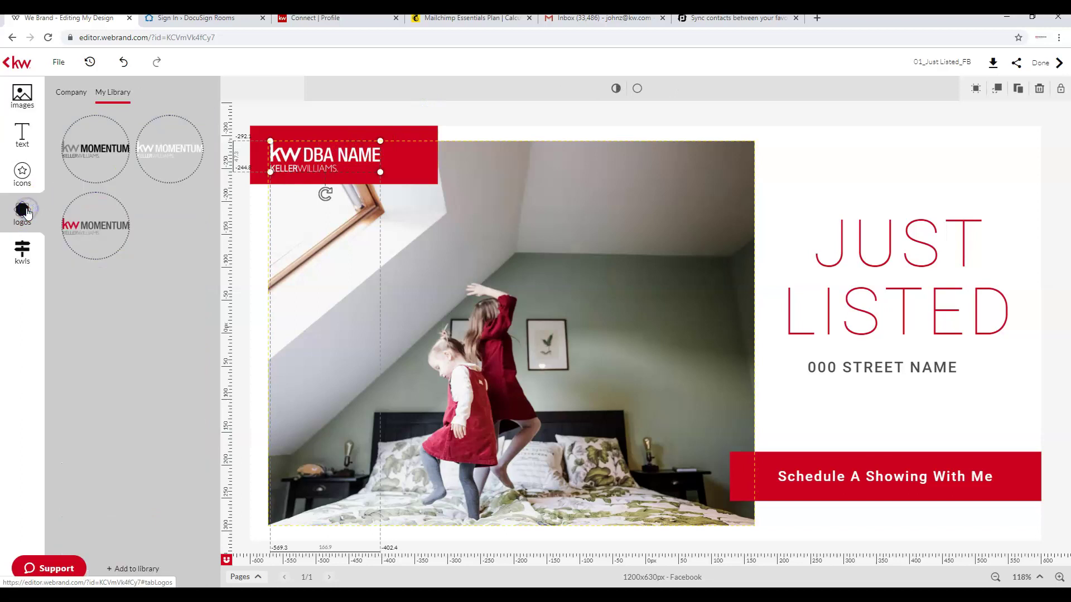
pyautogui.moveTo(168, 148)
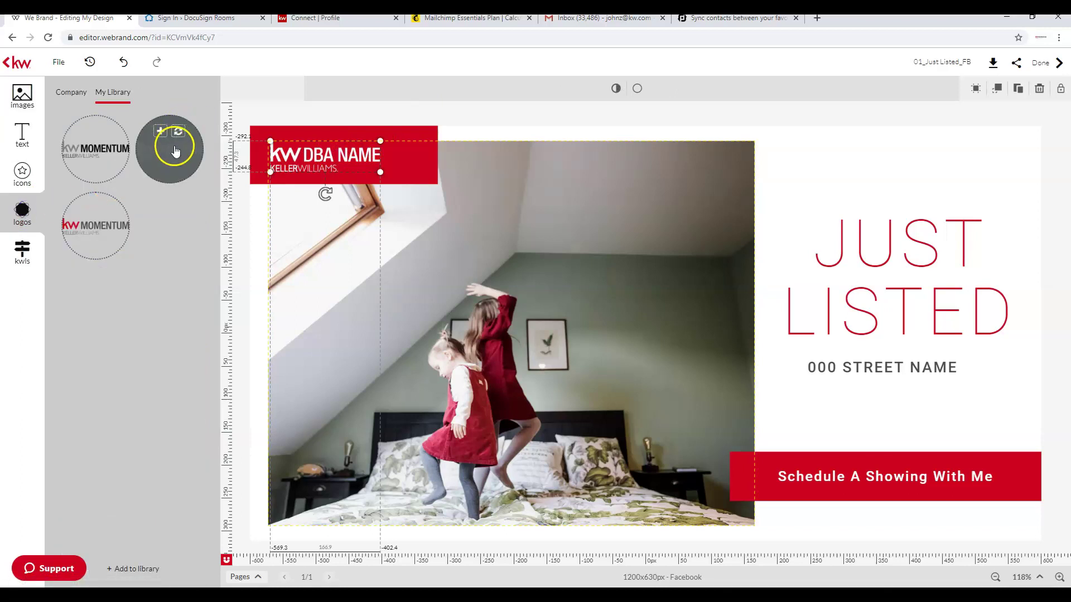
pyautogui.click(159, 136)
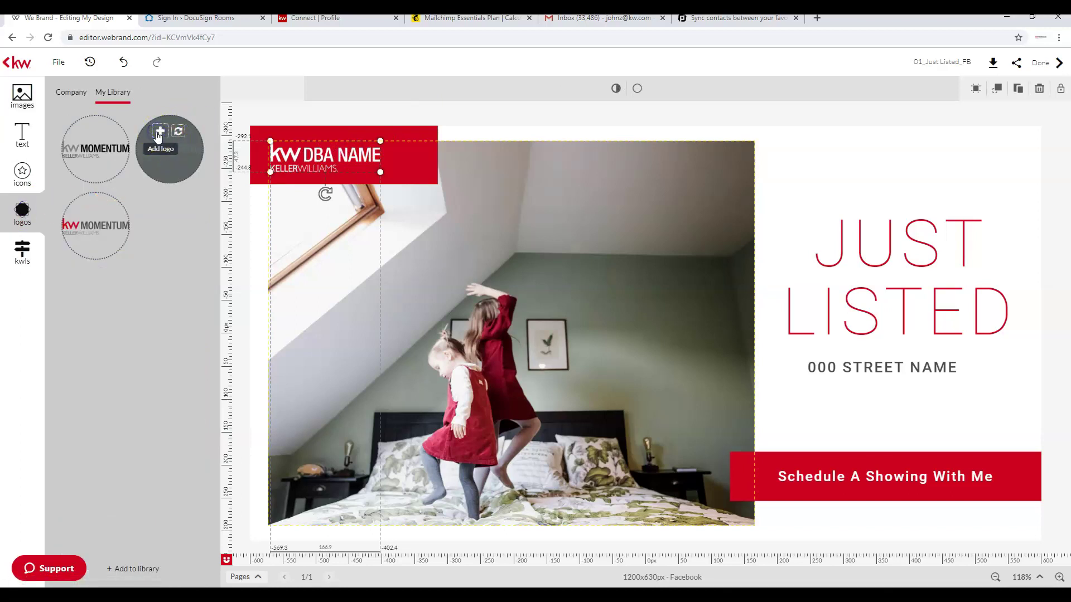
pyautogui.click(539, 319)
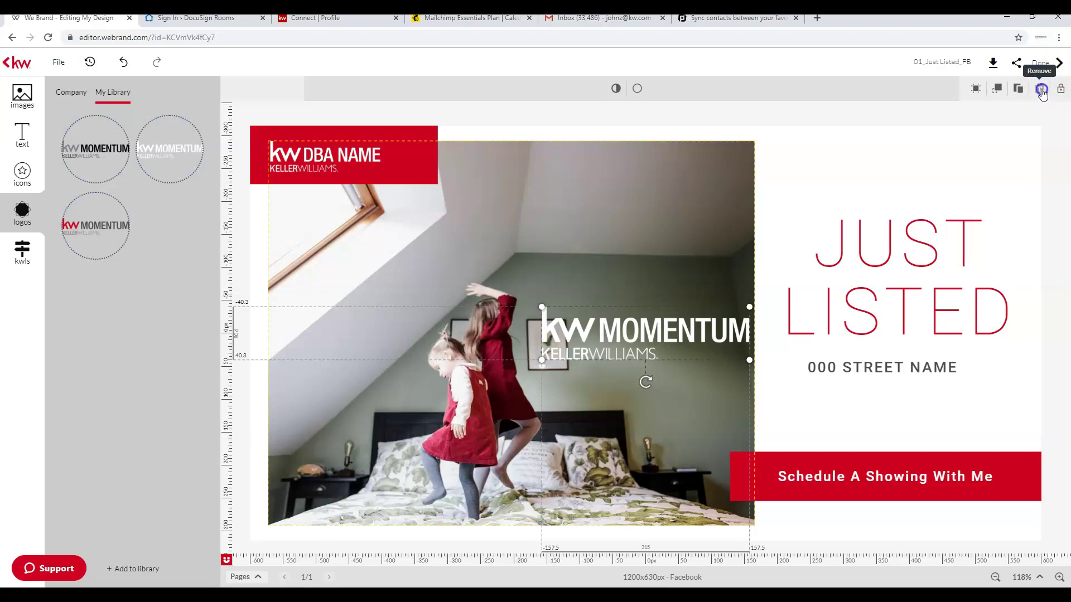
pyautogui.click(1041, 89)
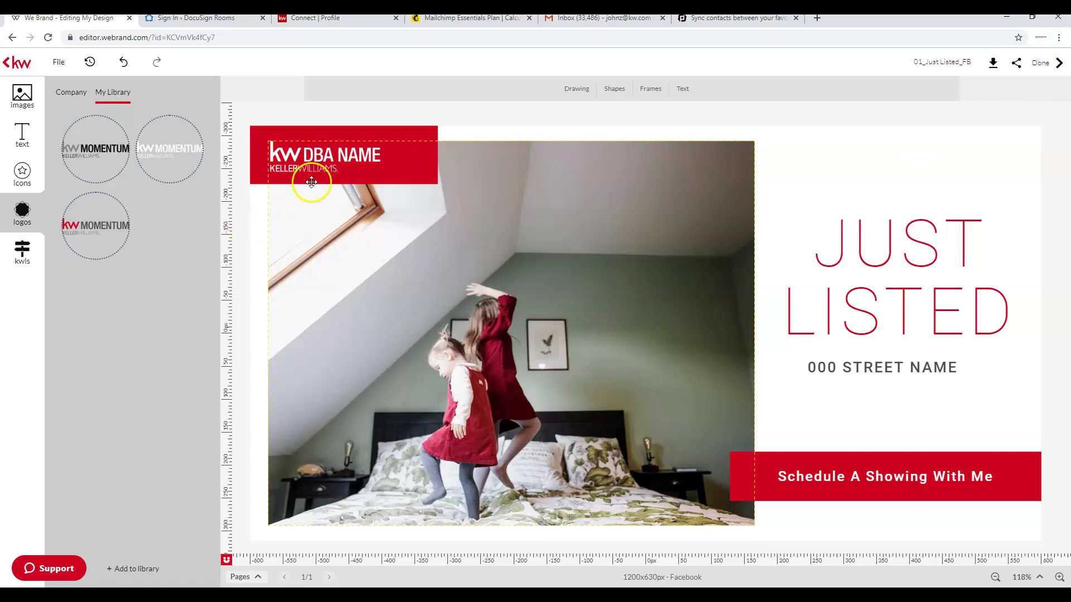
pyautogui.click(321, 162)
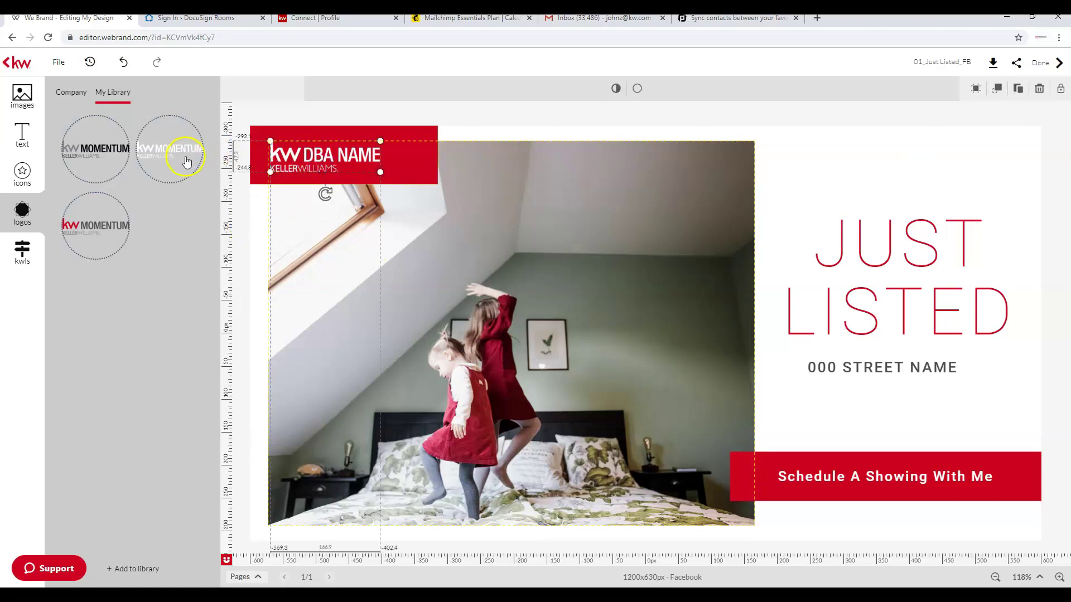
pyautogui.click(178, 132)
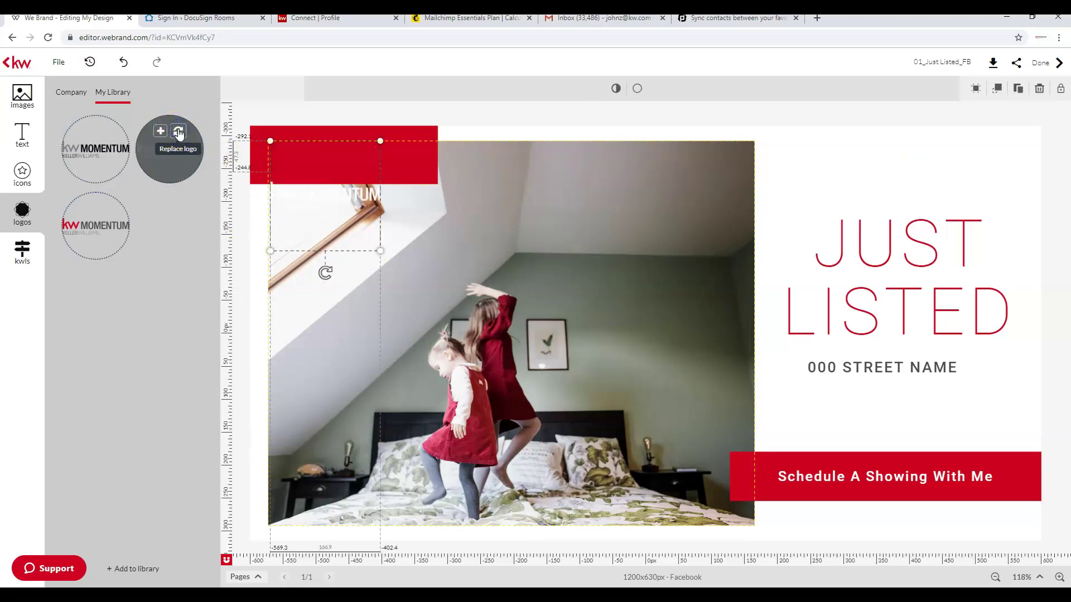
pyautogui.moveTo(333, 167); pyautogui.dragTo(334, 180)
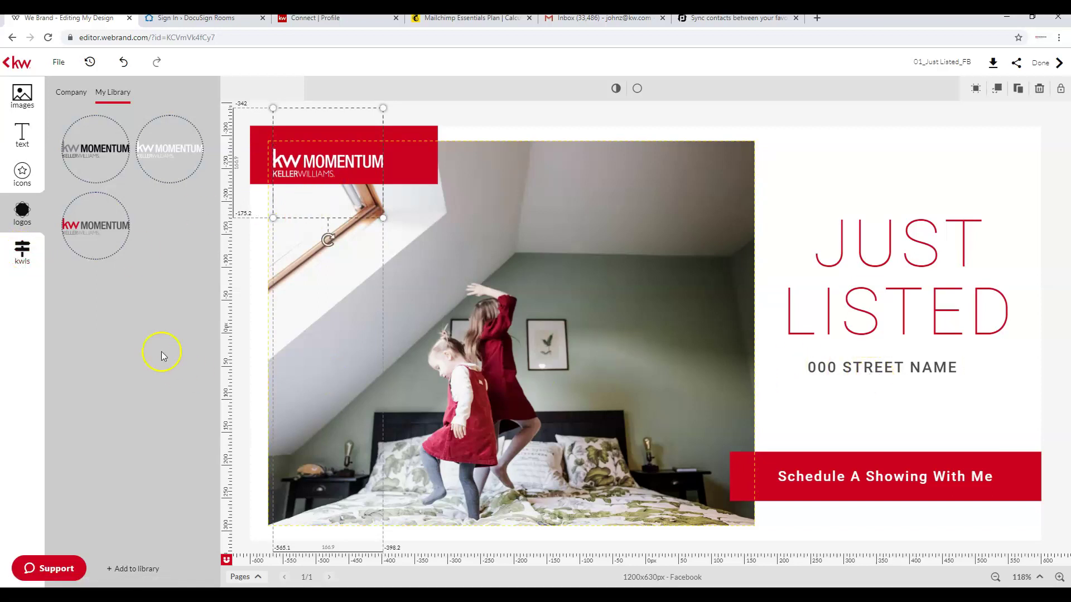
# Step: Search KW listings for 123 and replace the bedroom photo with the chosen listing's brick house photo
pyautogui.click(27, 251)
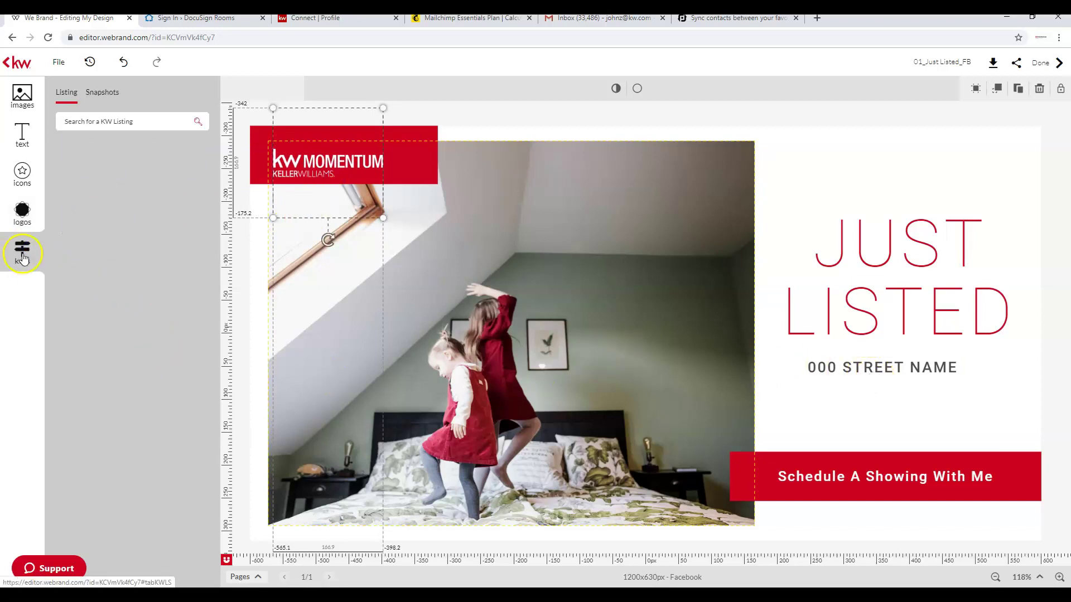
pyautogui.click(151, 117)
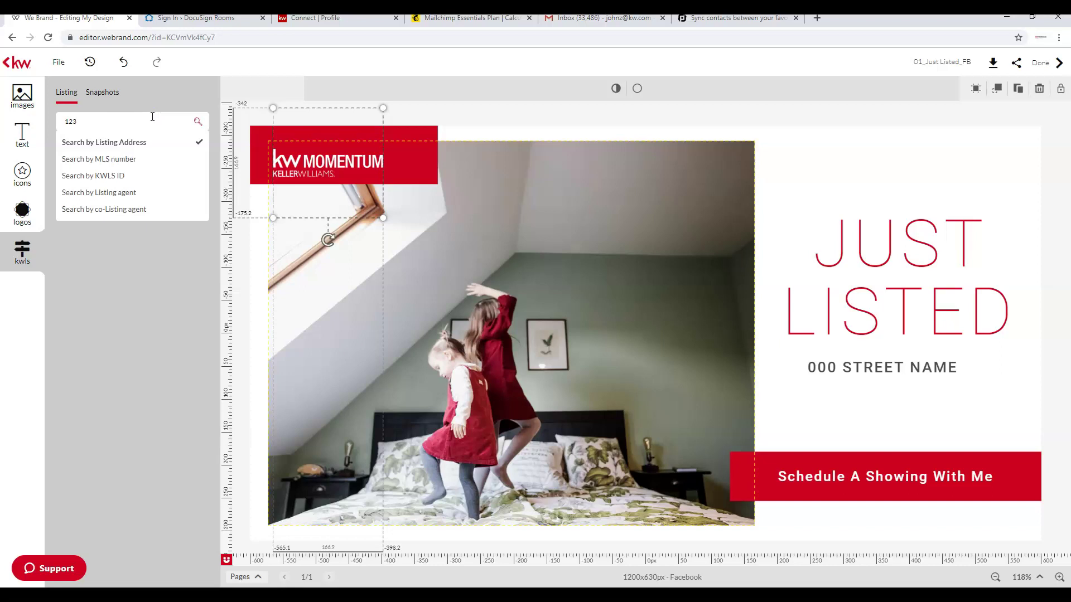
pyautogui.press('Return')
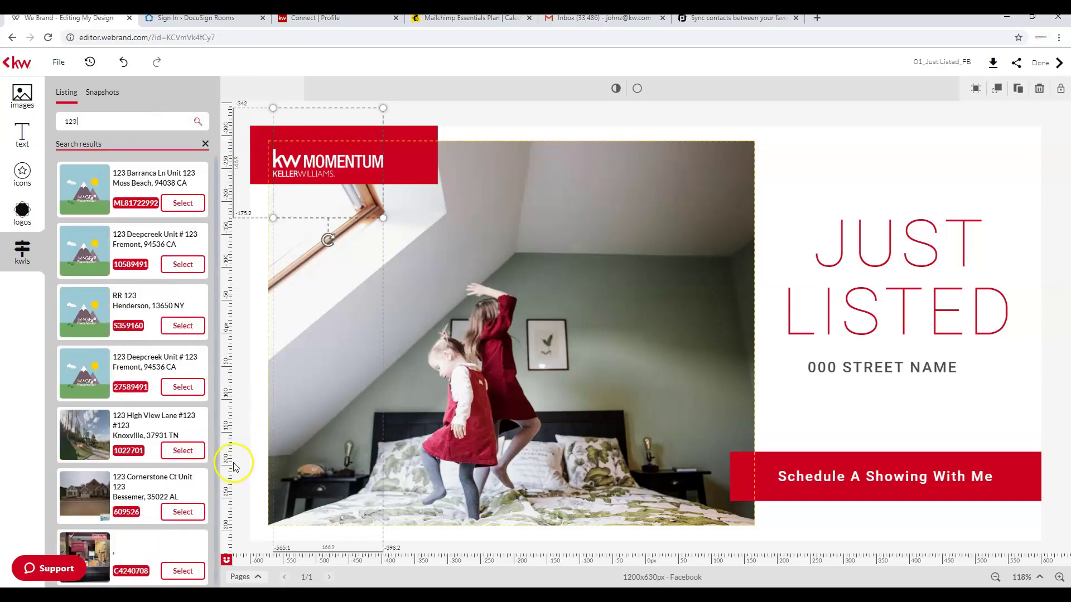
pyautogui.scroll(-2, 178, 468)
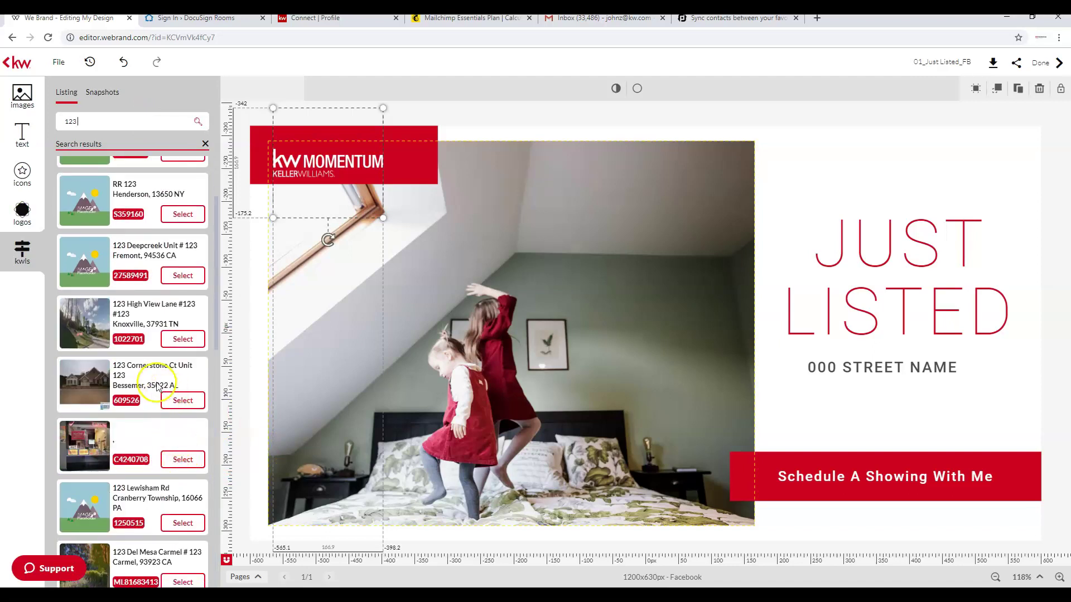
pyautogui.click(184, 401)
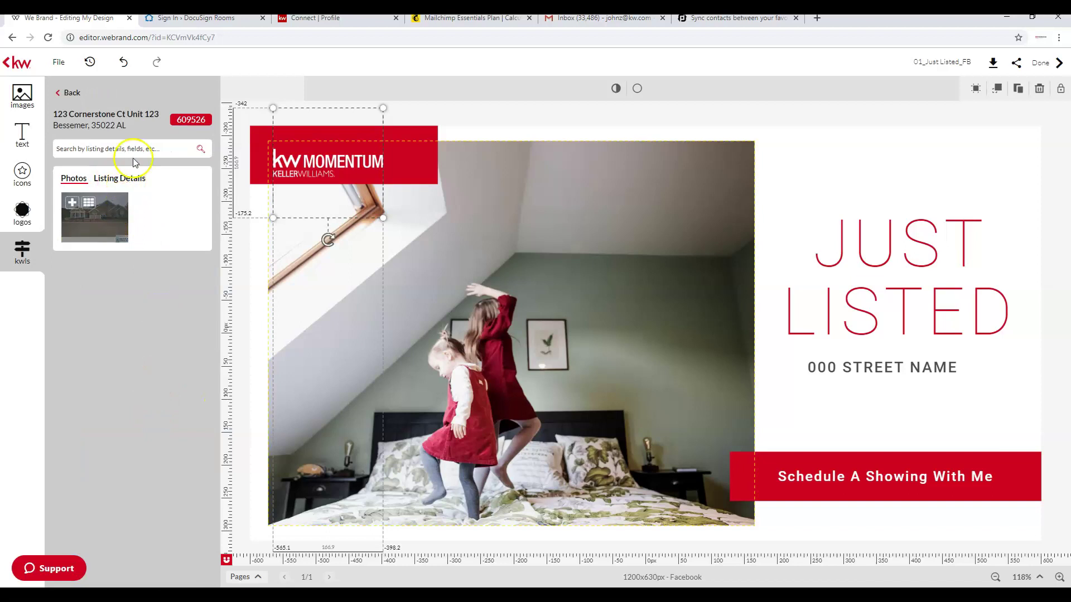
pyautogui.moveTo(108, 207)
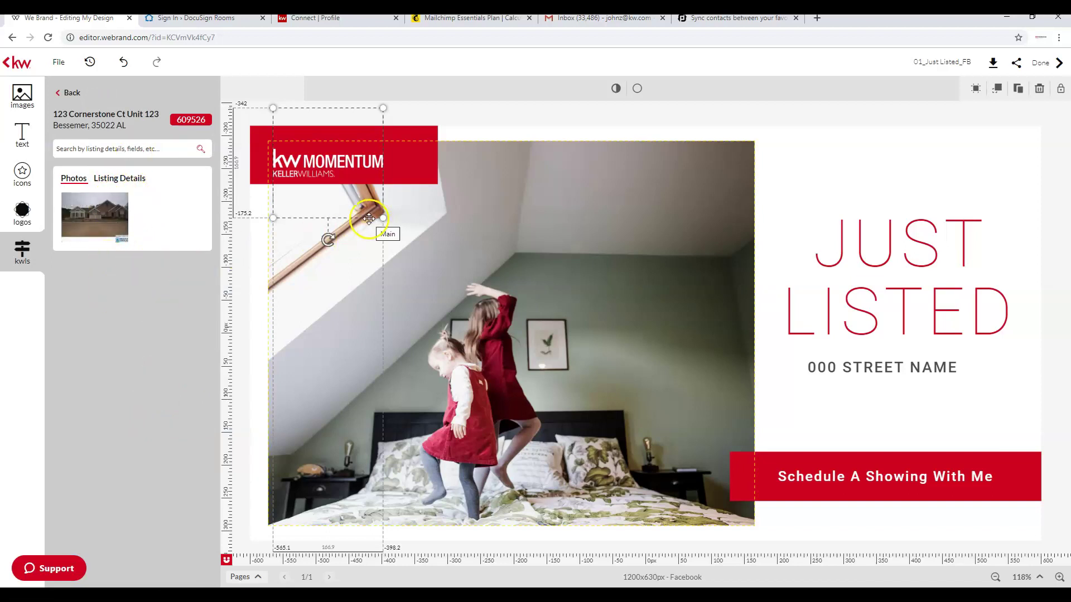
pyautogui.click(541, 240)
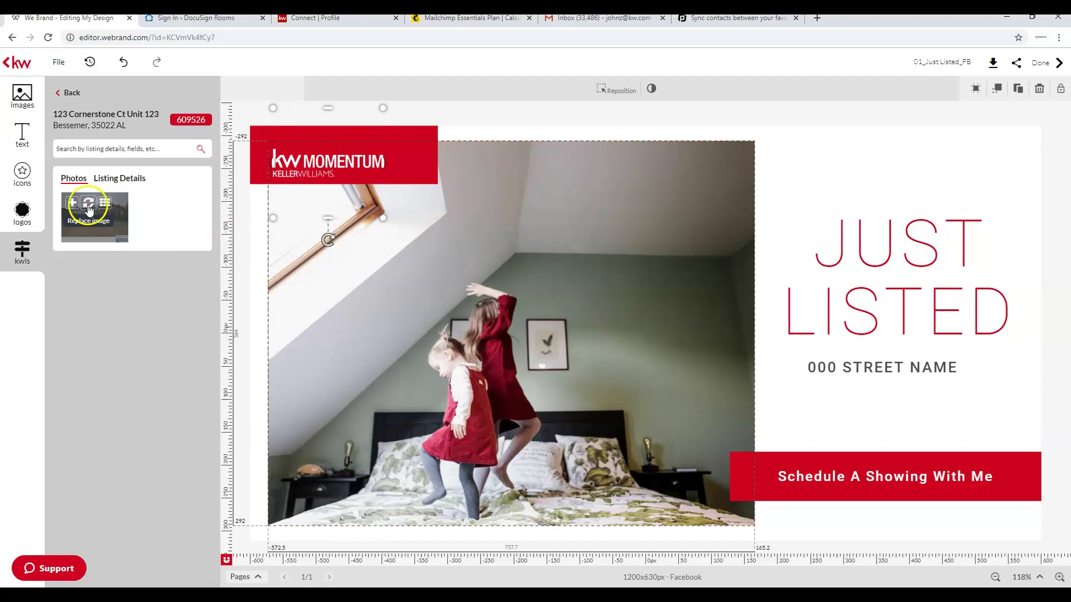
pyautogui.click(88, 204)
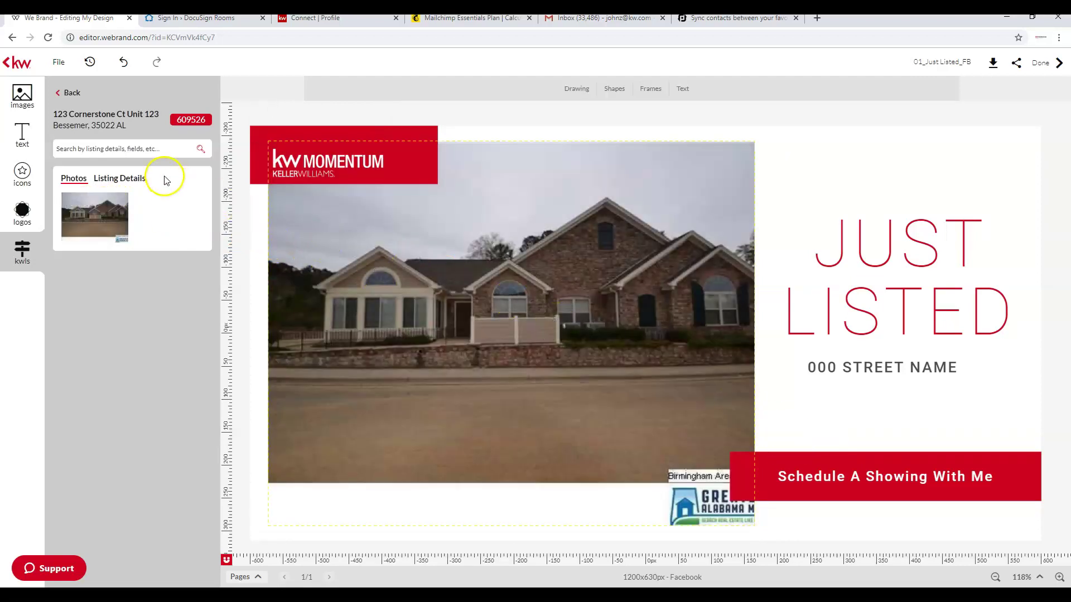
# Step: Fill the 000 STREET NAME text with the listing's property address and widen it to two lines
pyautogui.click(130, 180)
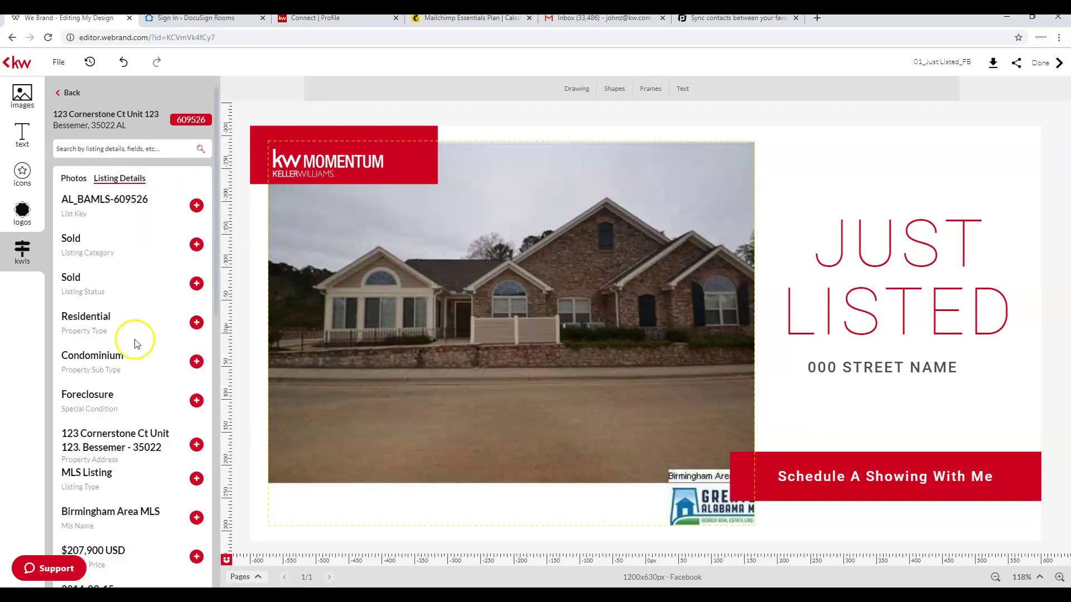
pyautogui.scroll(-2, 134, 341)
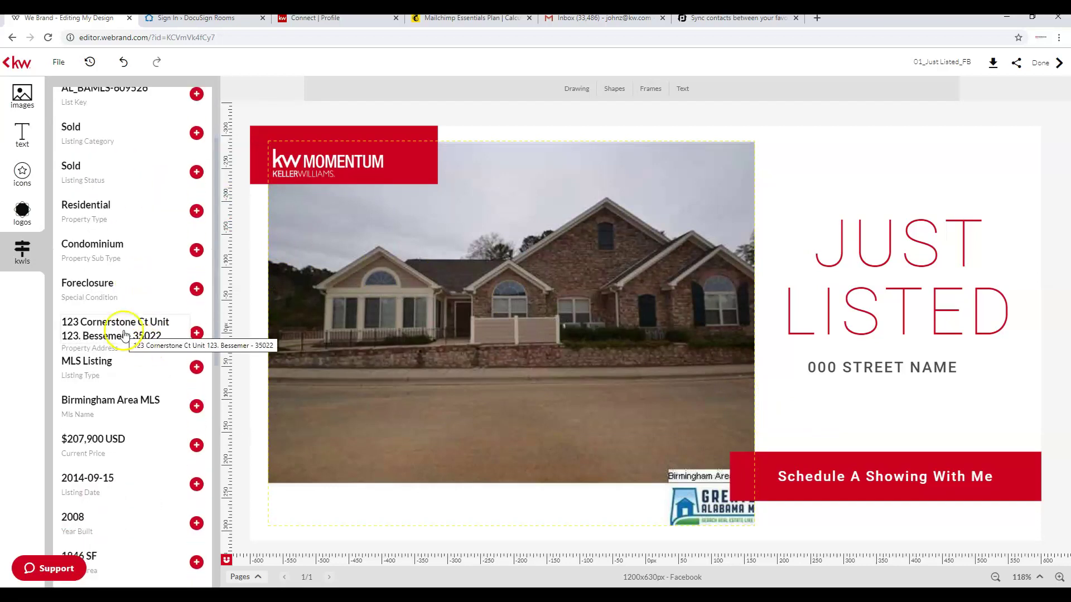
pyautogui.click(833, 366)
pyautogui.click(824, 370)
pyautogui.click(804, 365)
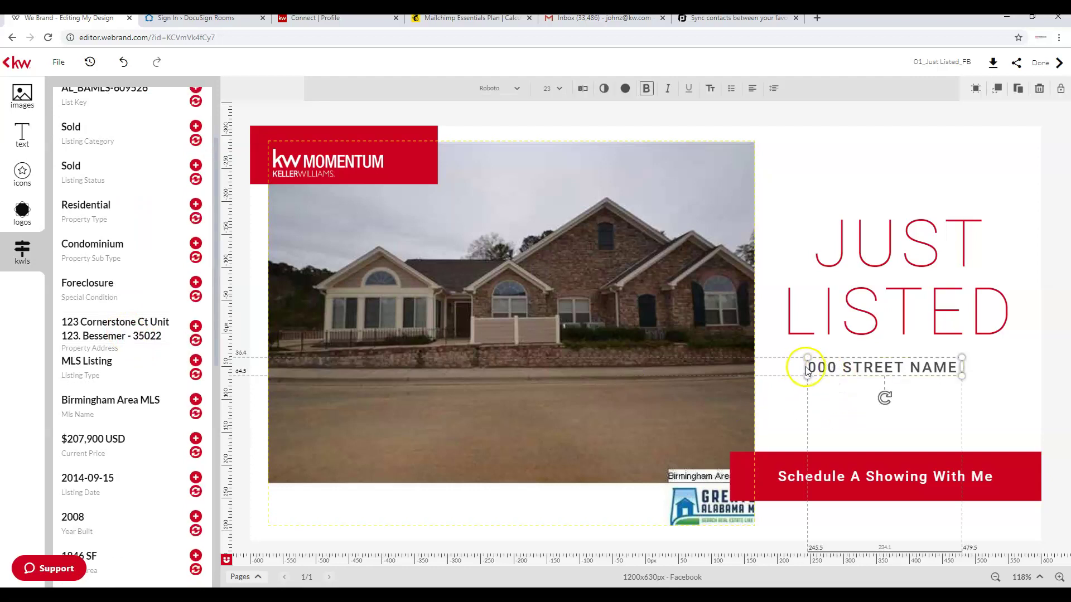
pyautogui.click(195, 339)
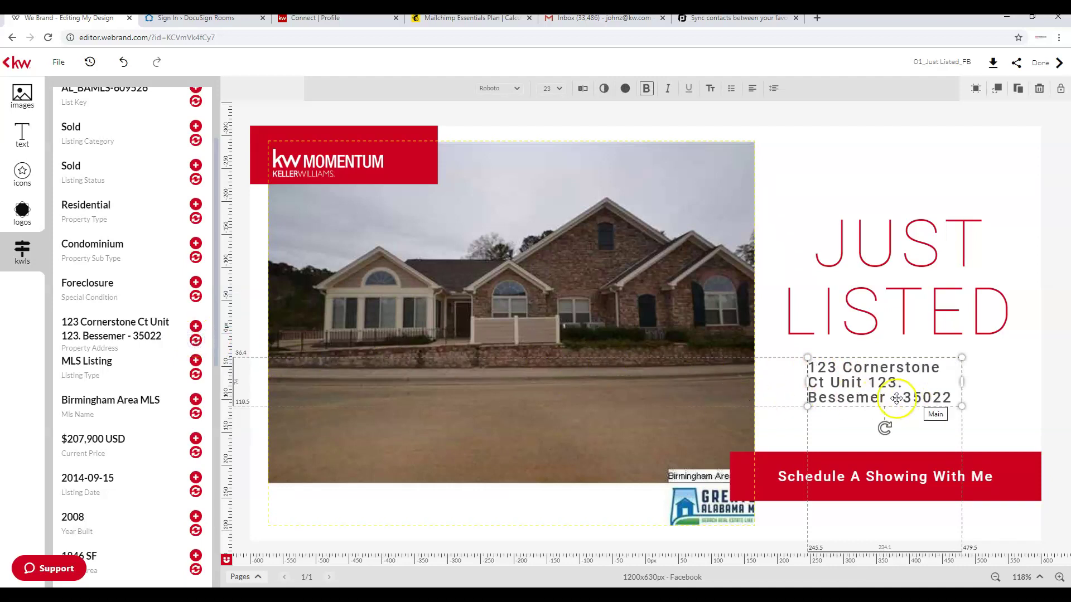
pyautogui.moveTo(971, 386); pyautogui.dragTo(1013, 381)
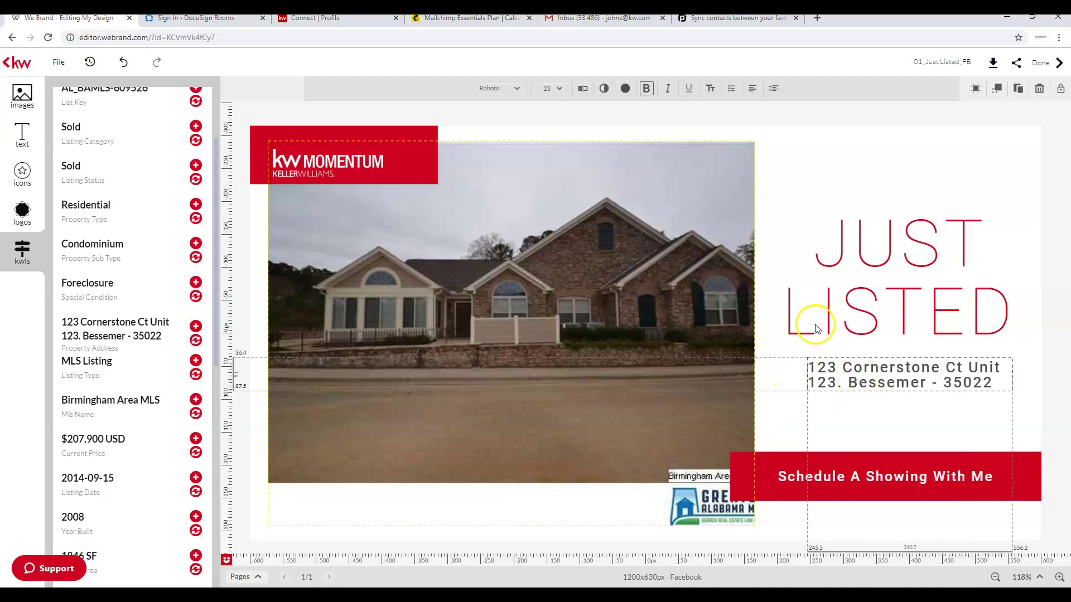
pyautogui.click(886, 430)
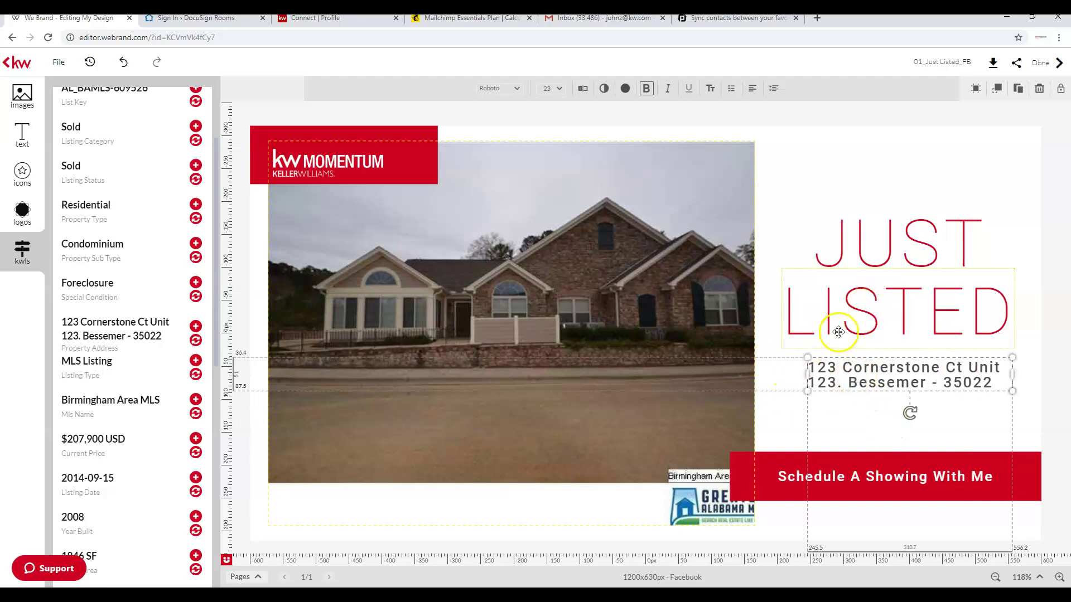
pyautogui.click(838, 476)
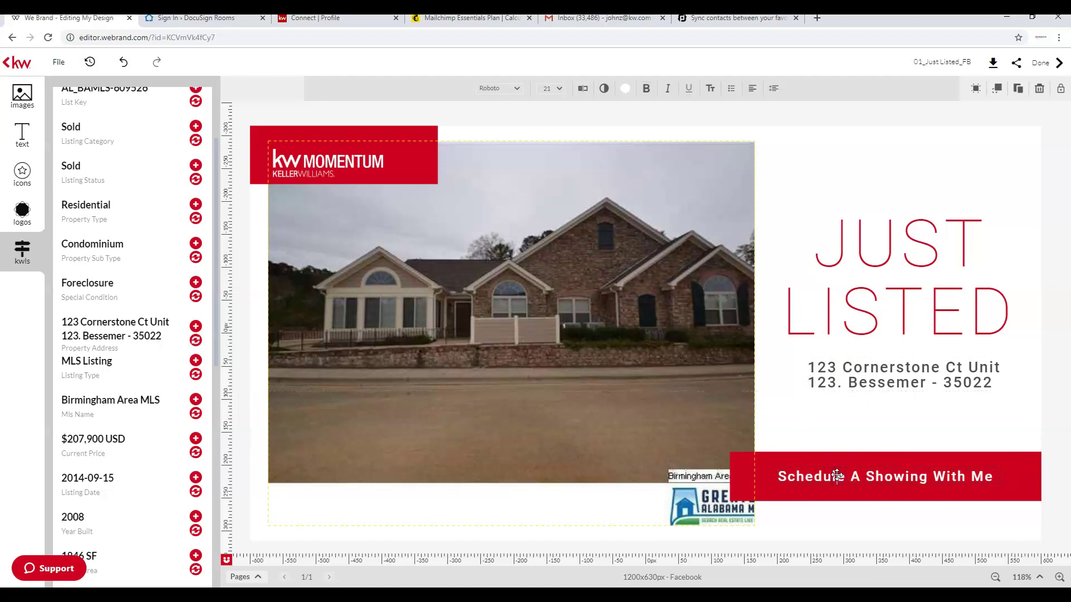
pyautogui.click(820, 475)
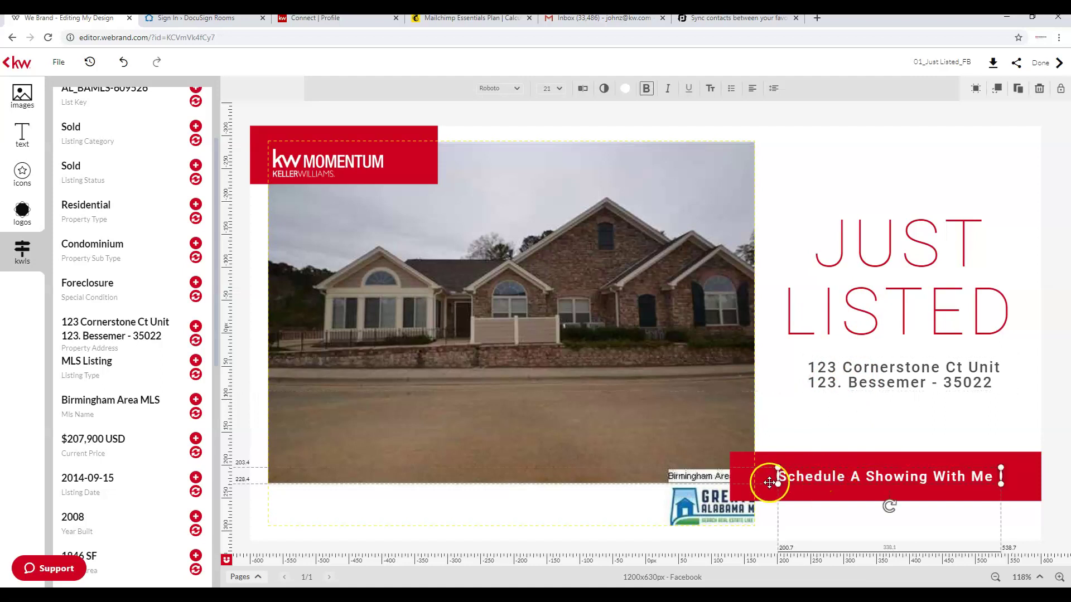
pyautogui.click(584, 90)
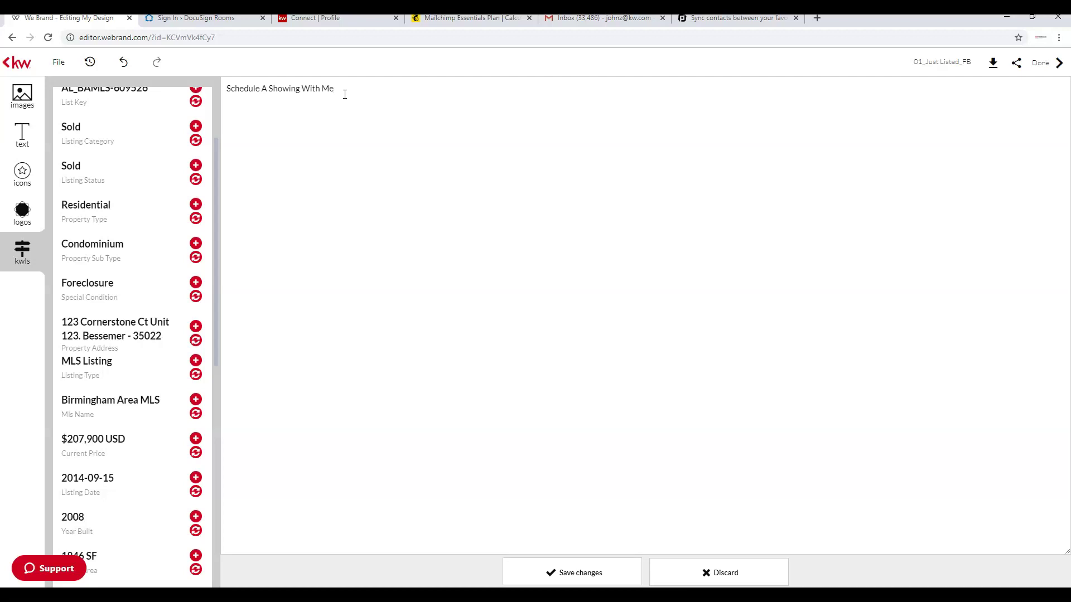
pyautogui.click(726, 575)
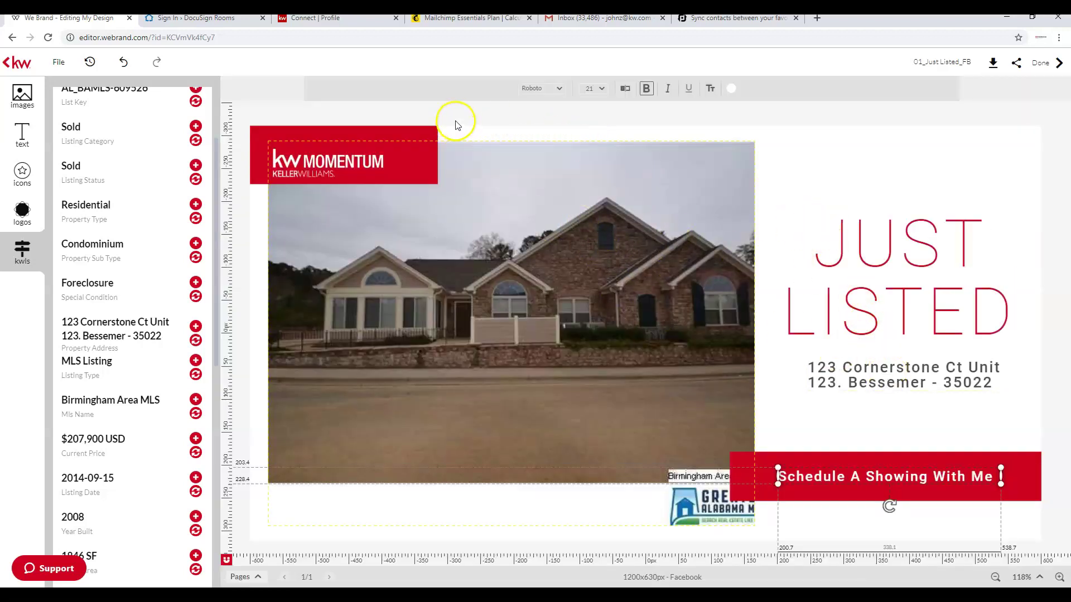
pyautogui.click(608, 116)
pyautogui.click(934, 62)
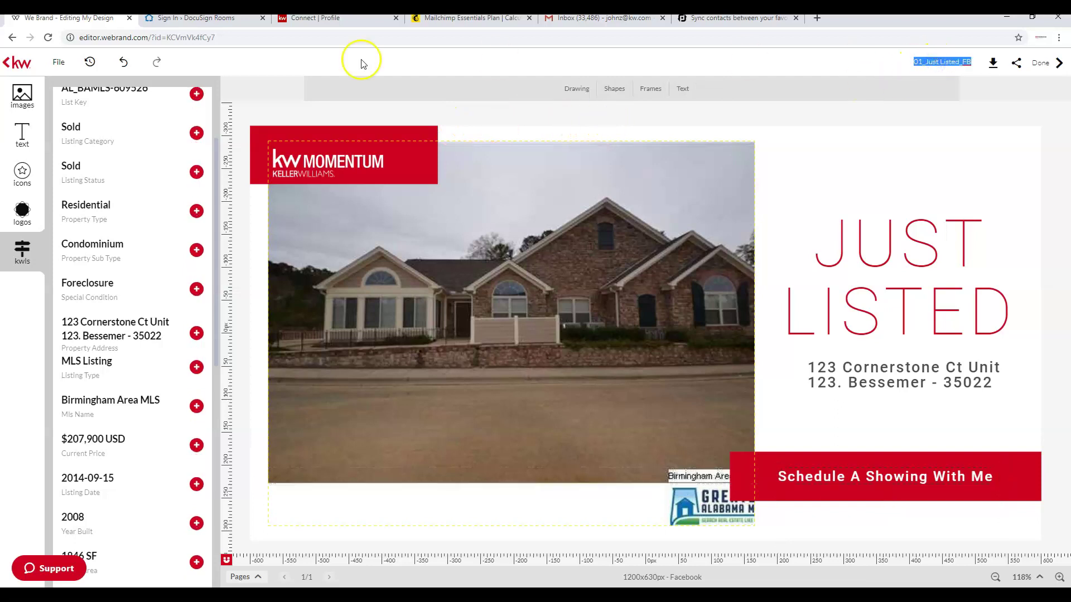
pyautogui.click(59, 62)
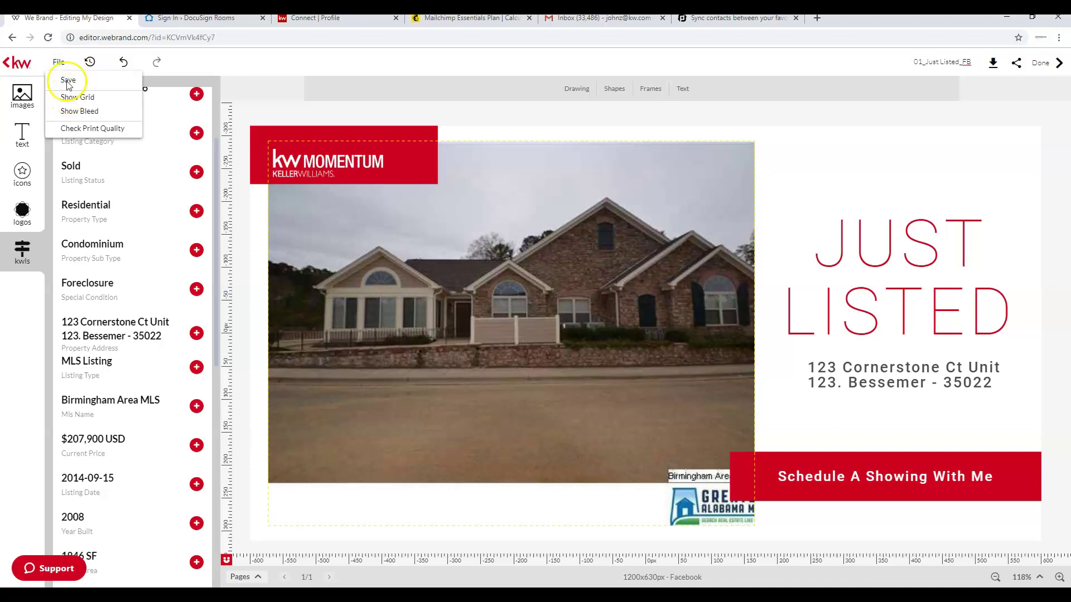
pyautogui.click(763, 123)
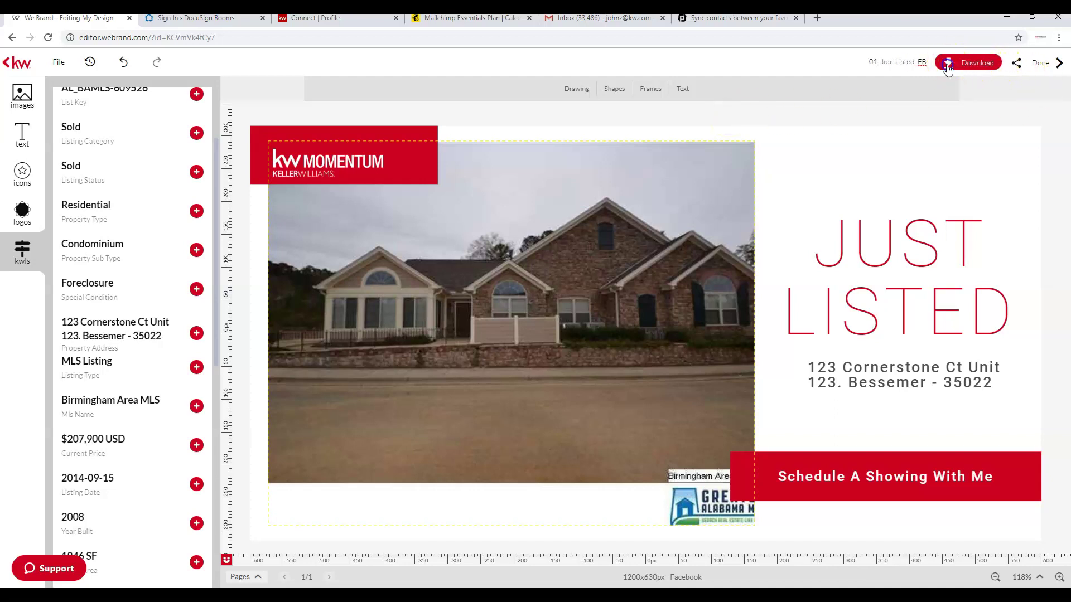
pyautogui.click(948, 64)
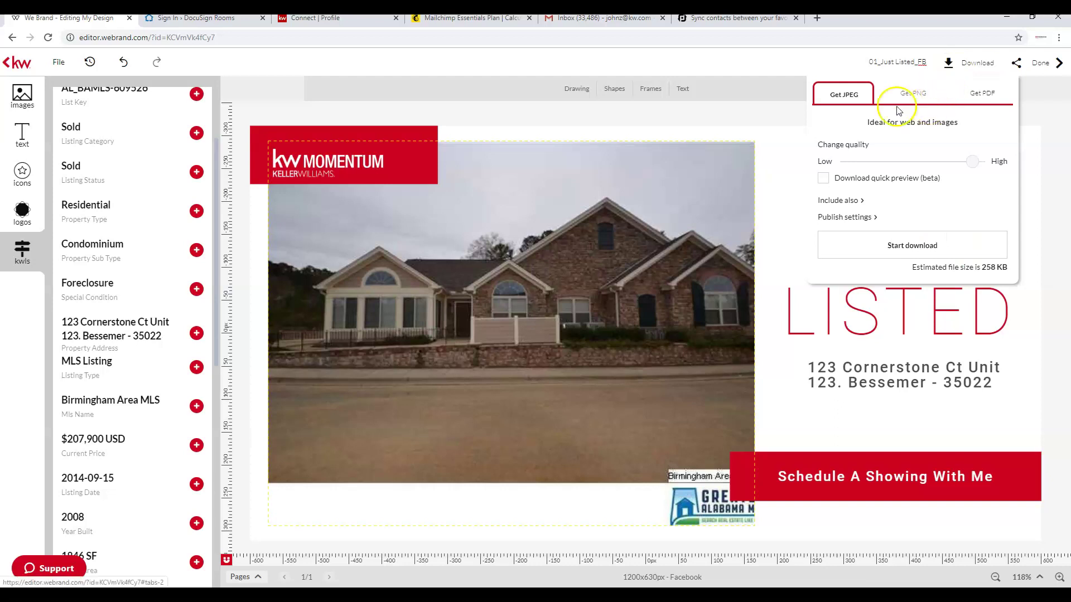
pyautogui.click(979, 98)
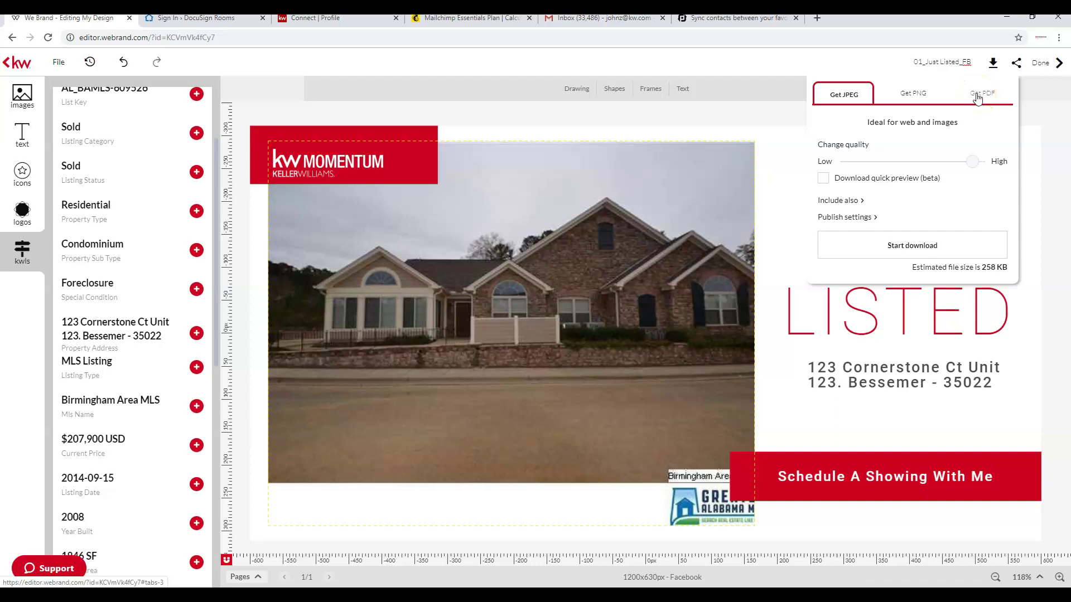
pyautogui.click(845, 99)
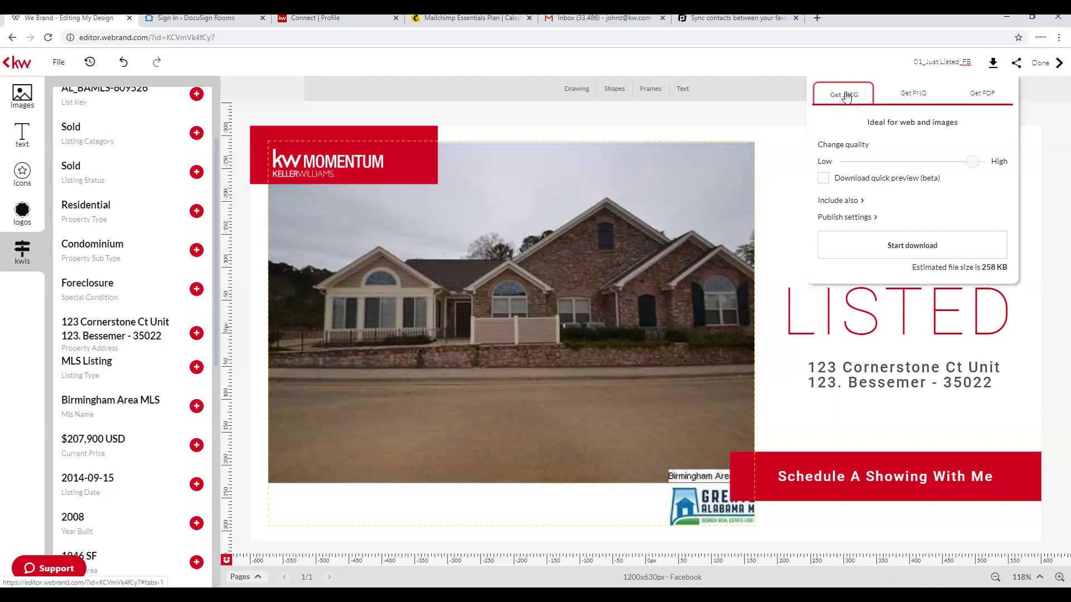
pyautogui.click(1048, 93)
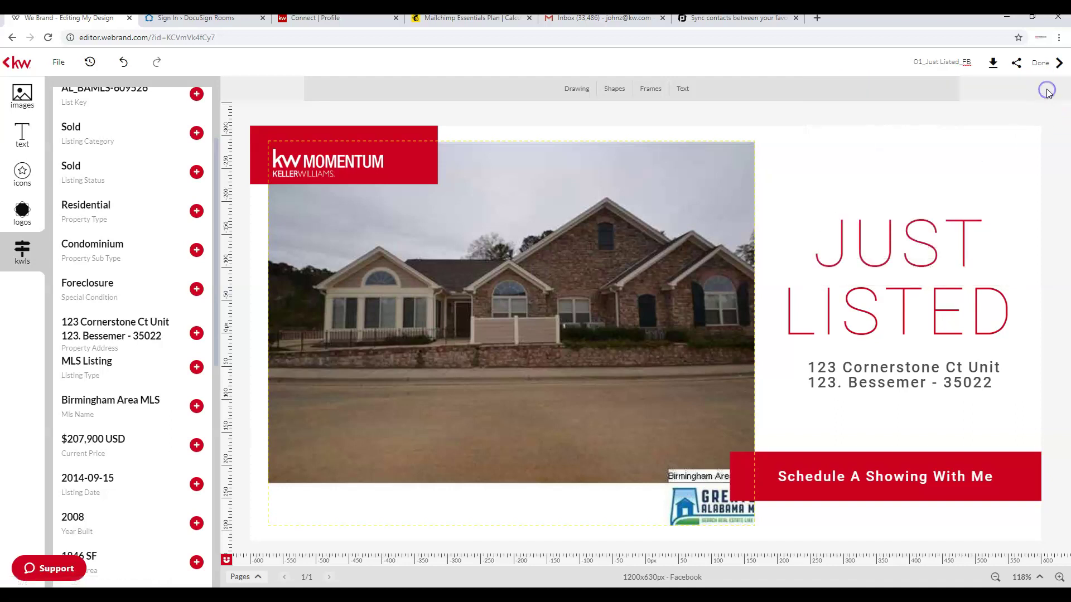
pyautogui.click(1013, 64)
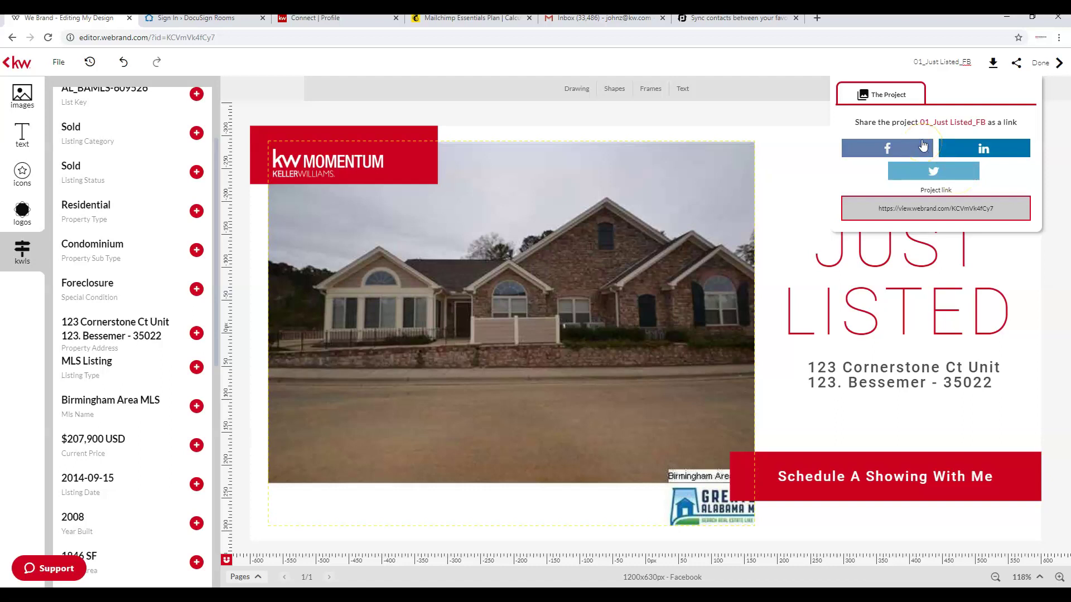
pyautogui.click(642, 120)
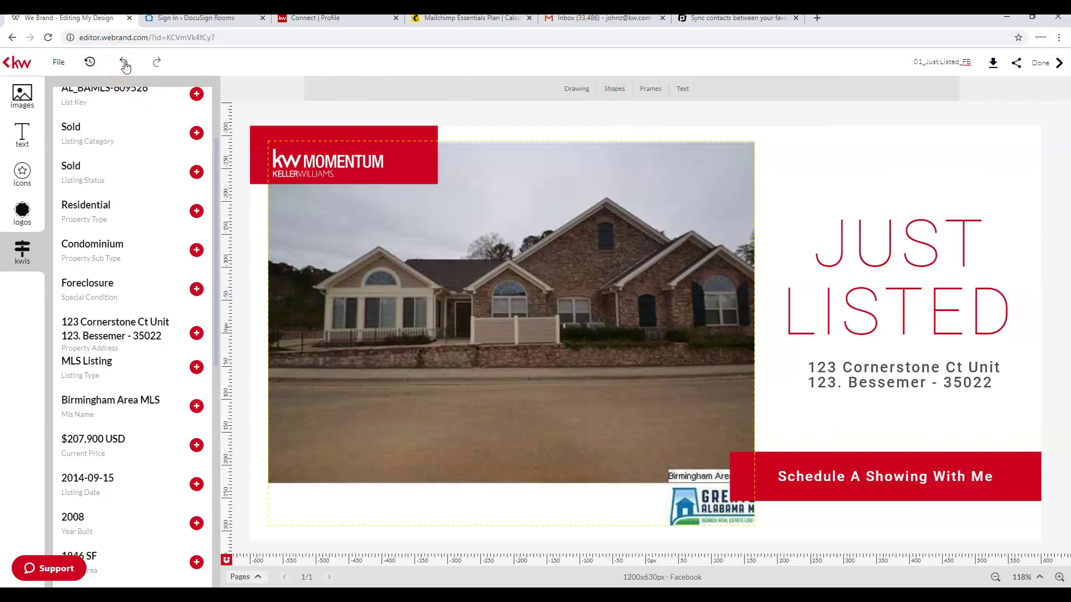
pyautogui.click(158, 63)
pyautogui.click(158, 62)
pyautogui.click(123, 63)
pyautogui.click(156, 62)
pyautogui.click(122, 65)
# Step: Close the design editor through Done and its save prompt, then show the KWLS Listings sneak peek
pyautogui.click(1040, 64)
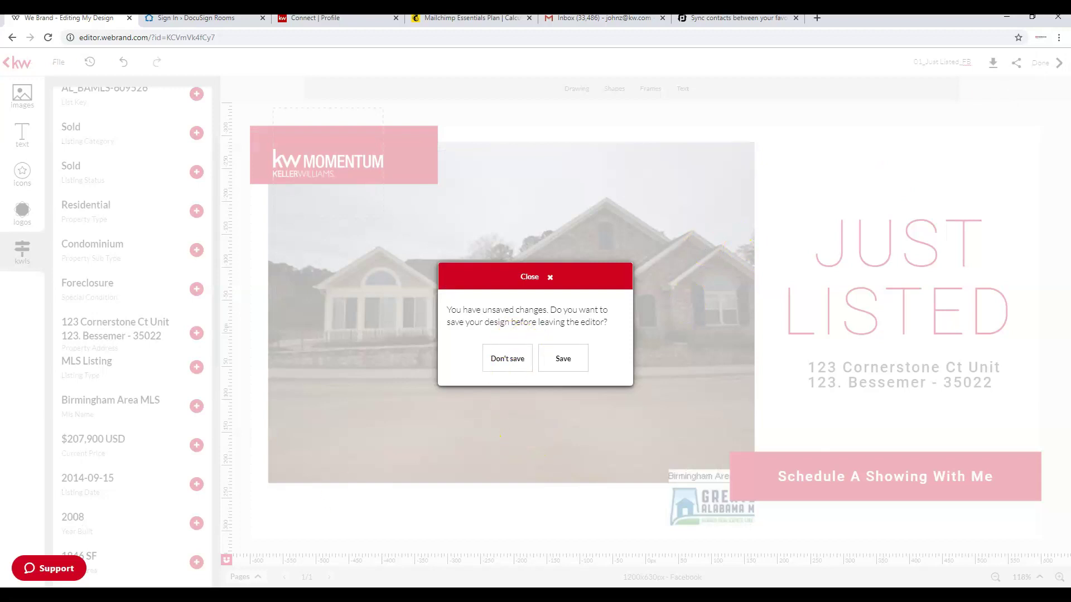
pyautogui.click(507, 358)
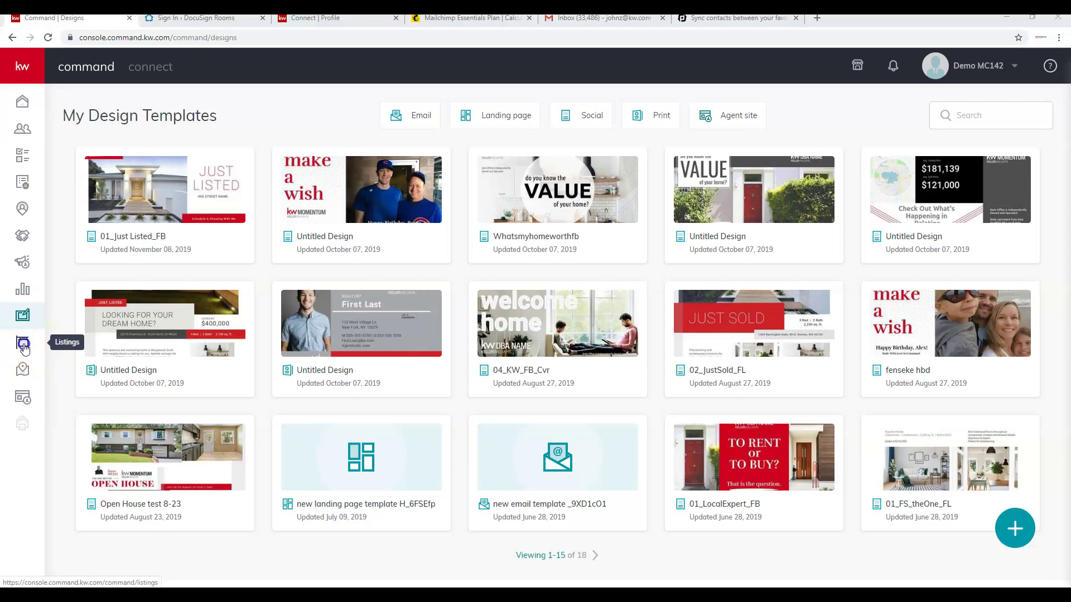
pyautogui.click(24, 347)
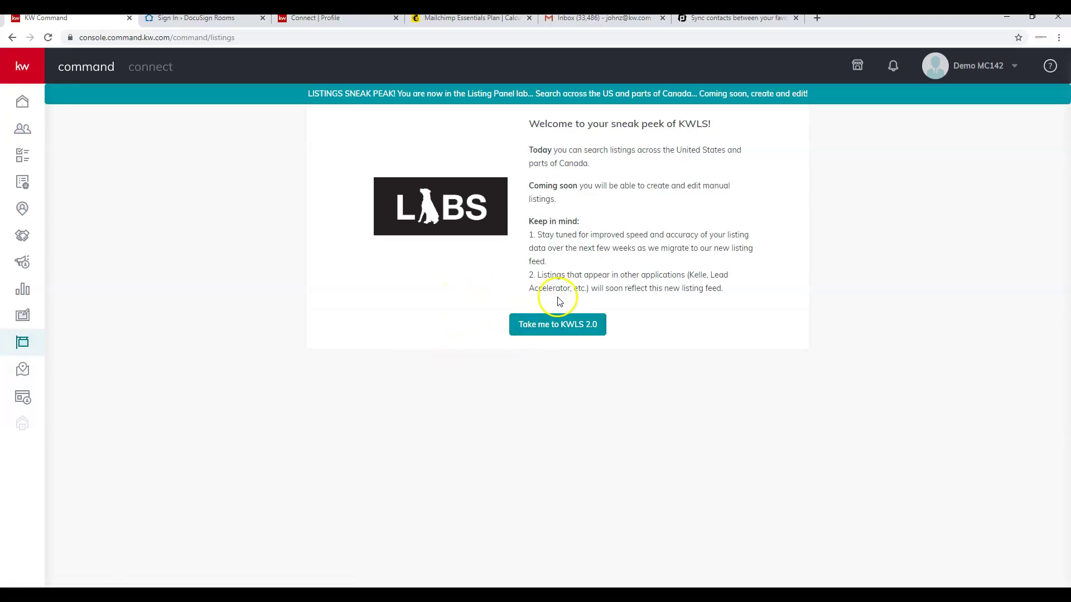
# Step: Go to Local Insights, start a new insight, then dismiss the Create Insight dialog to see the Palatine map
pyautogui.click(23, 373)
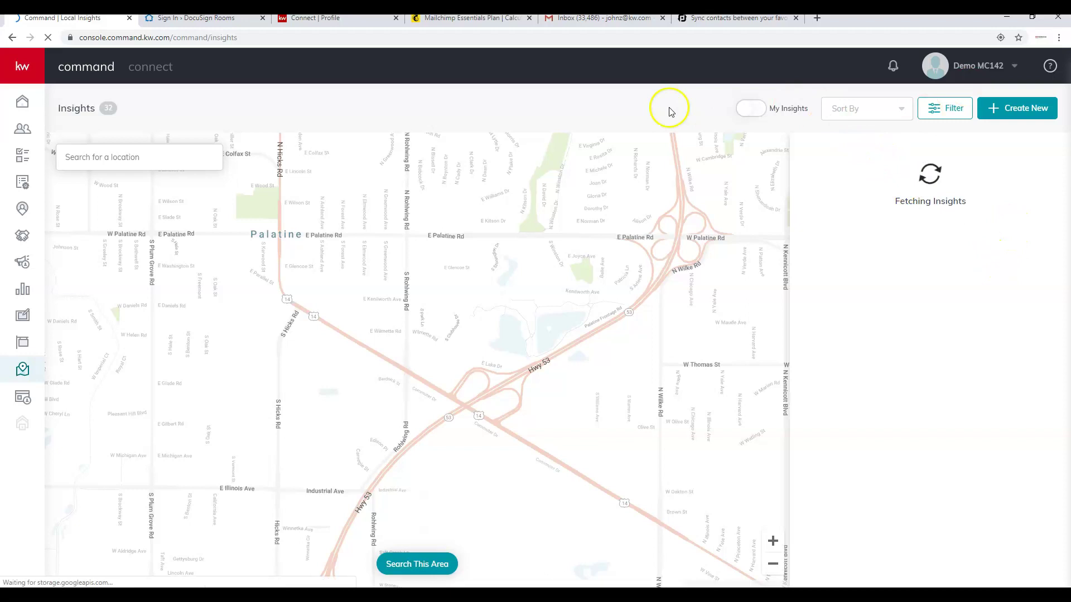
pyautogui.click(1017, 110)
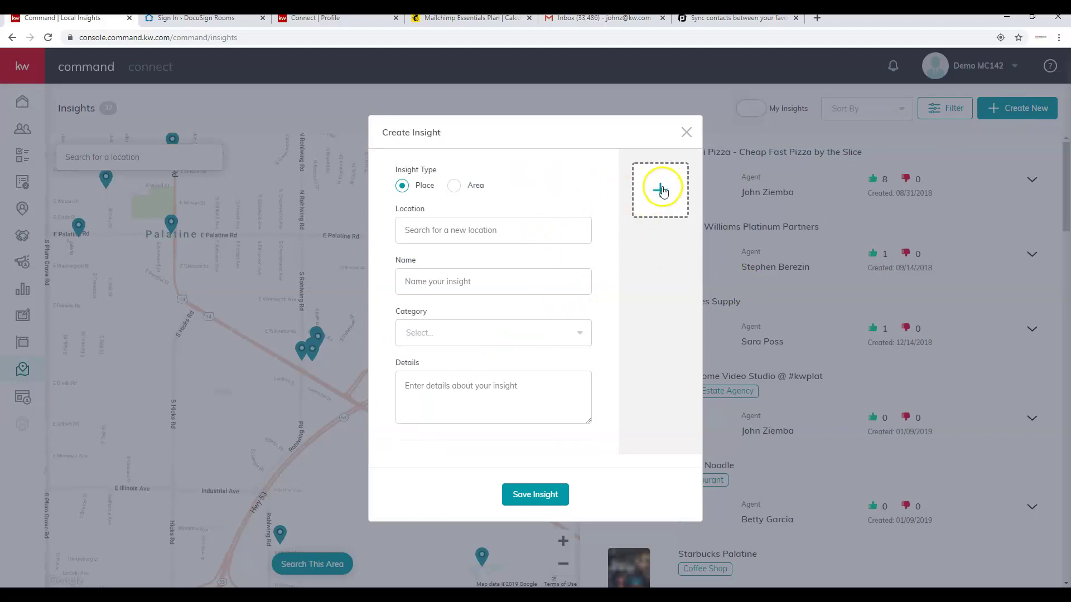
pyautogui.click(687, 132)
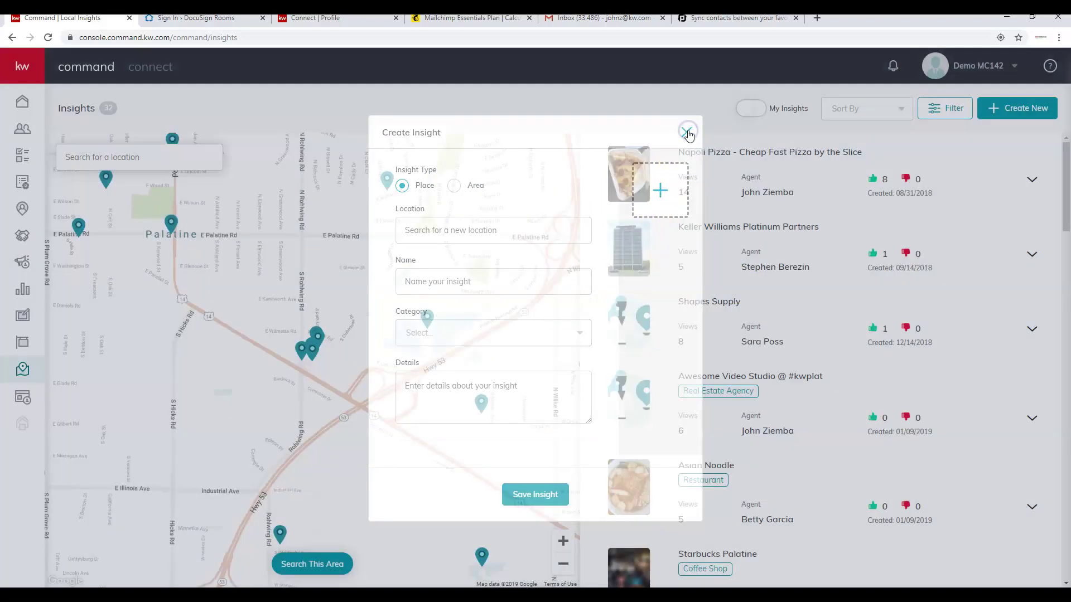
pyautogui.click(1032, 180)
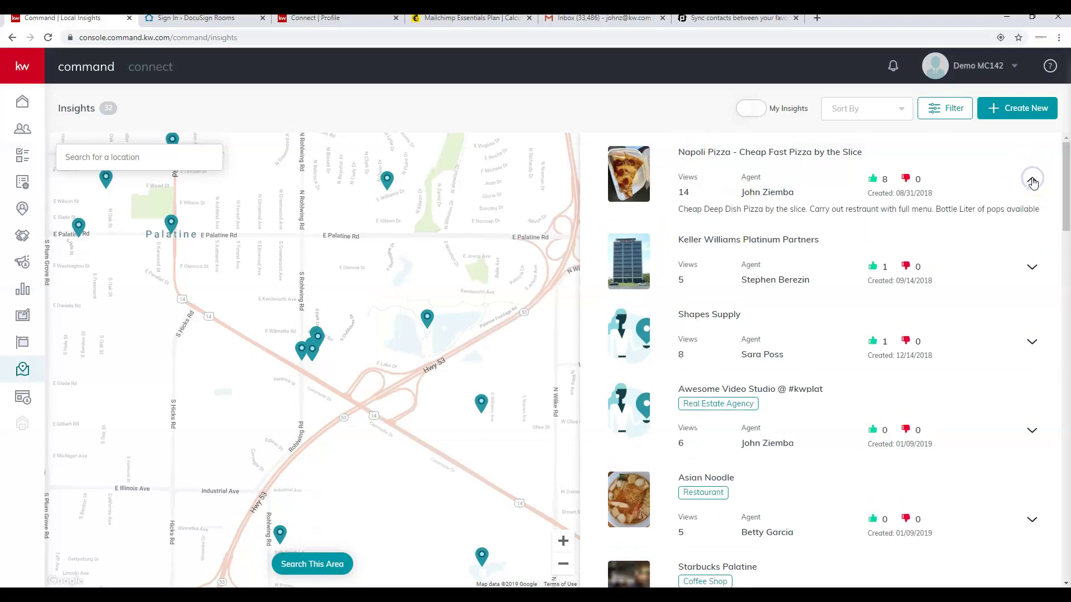
pyautogui.click(1029, 178)
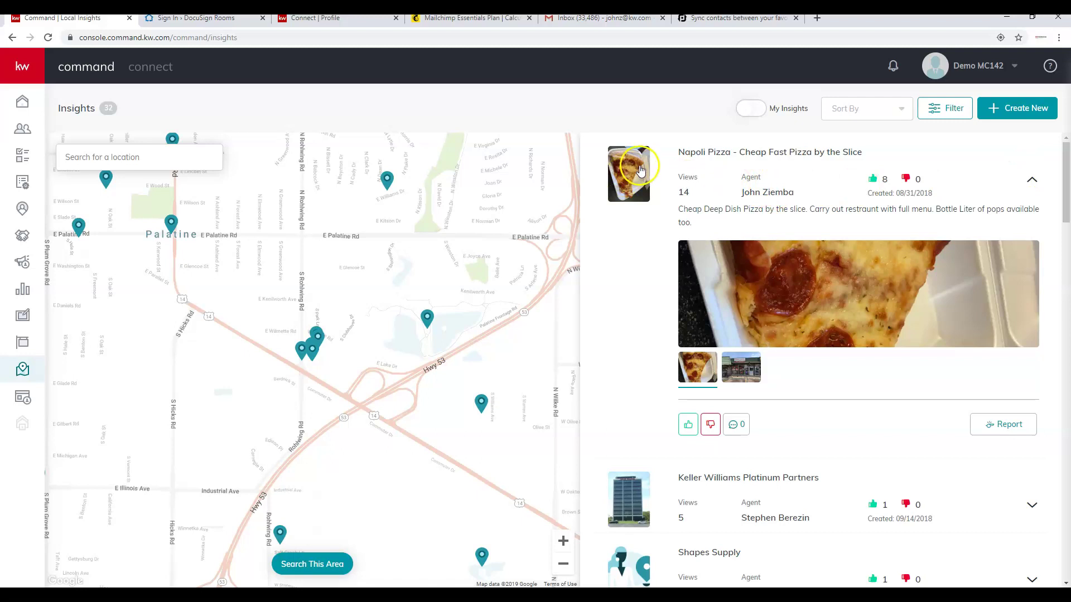
pyautogui.click(1032, 180)
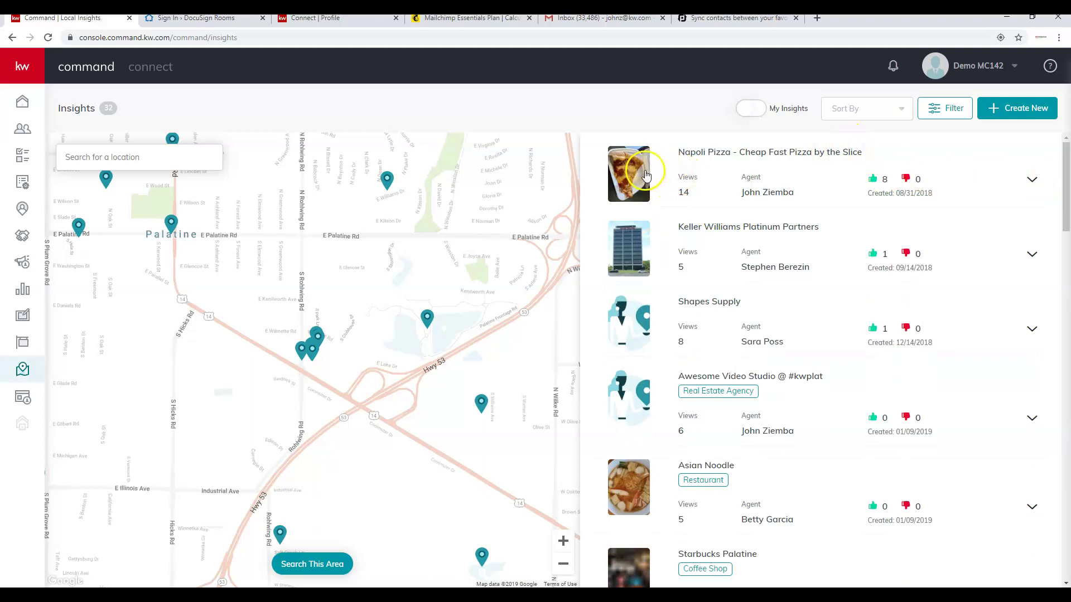
pyautogui.click(755, 114)
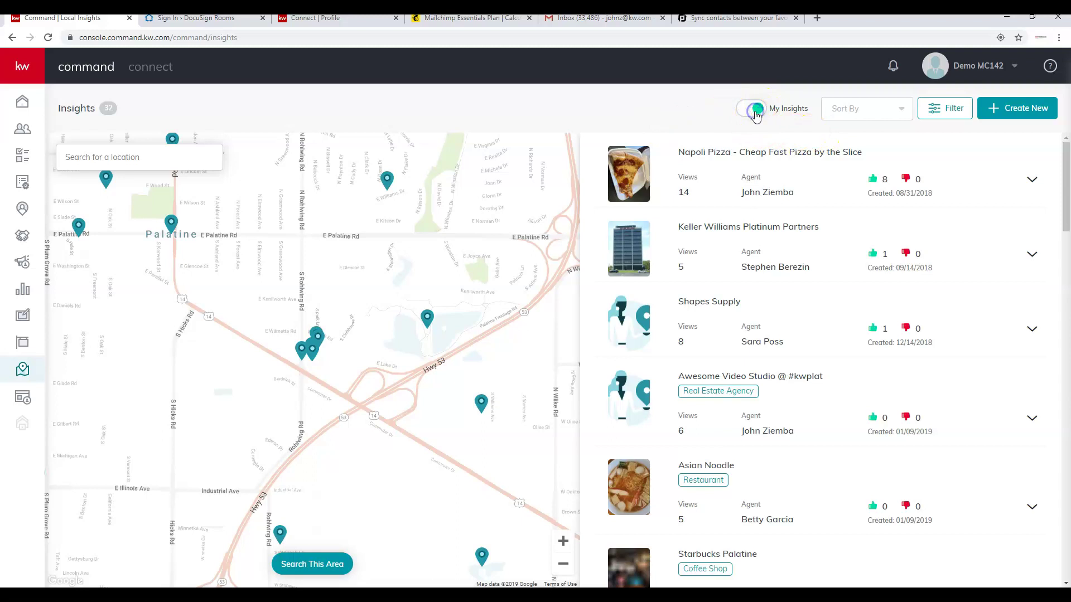
pyautogui.click(671, 119)
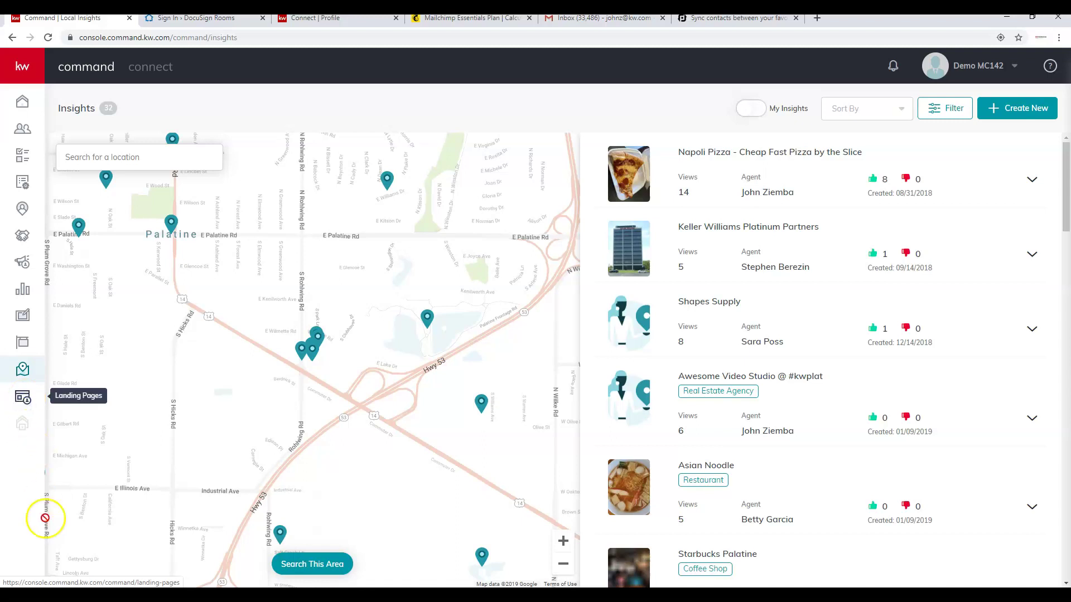
# Step: From Landing Pages, launch Kelle Guides for the new KW Agent Sites and acknowledge the compliance reminder
pyautogui.click(22, 396)
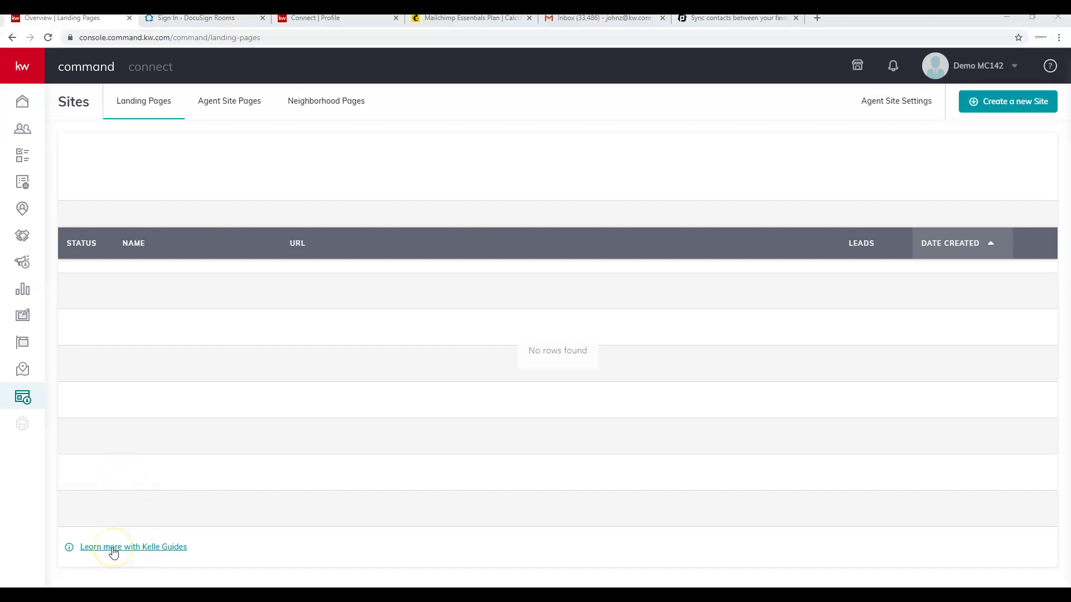
pyautogui.click(119, 549)
pyautogui.click(399, 260)
pyautogui.click(580, 432)
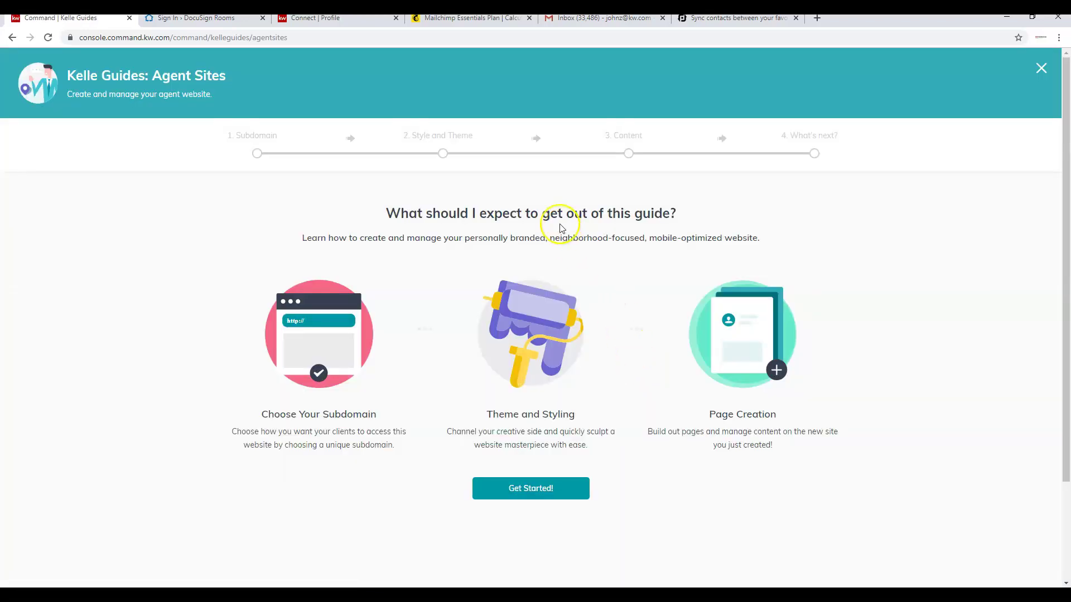
pyautogui.click(551, 491)
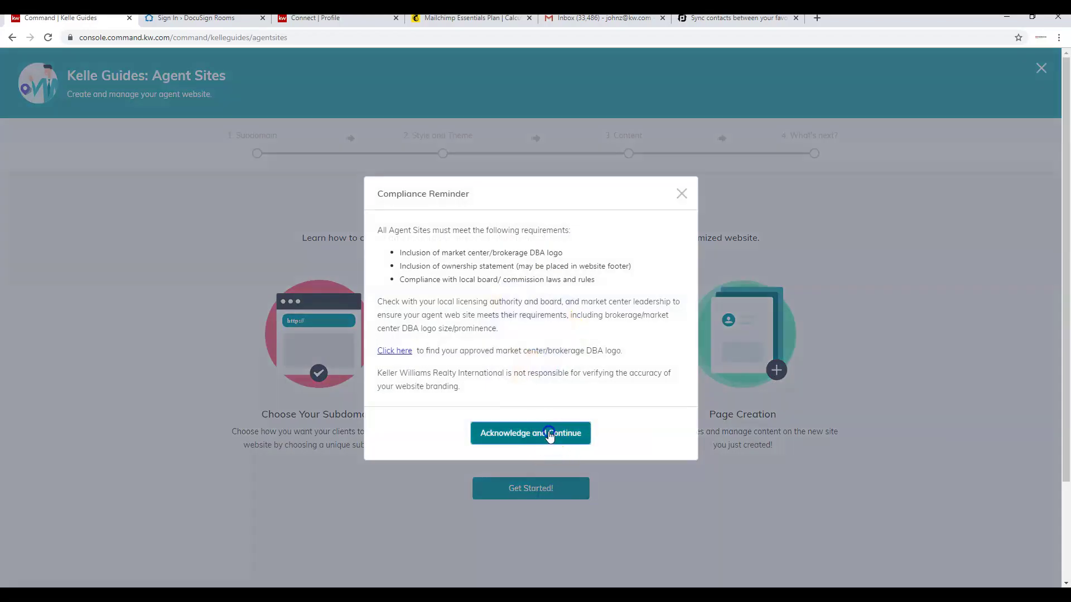
pyautogui.click(549, 435)
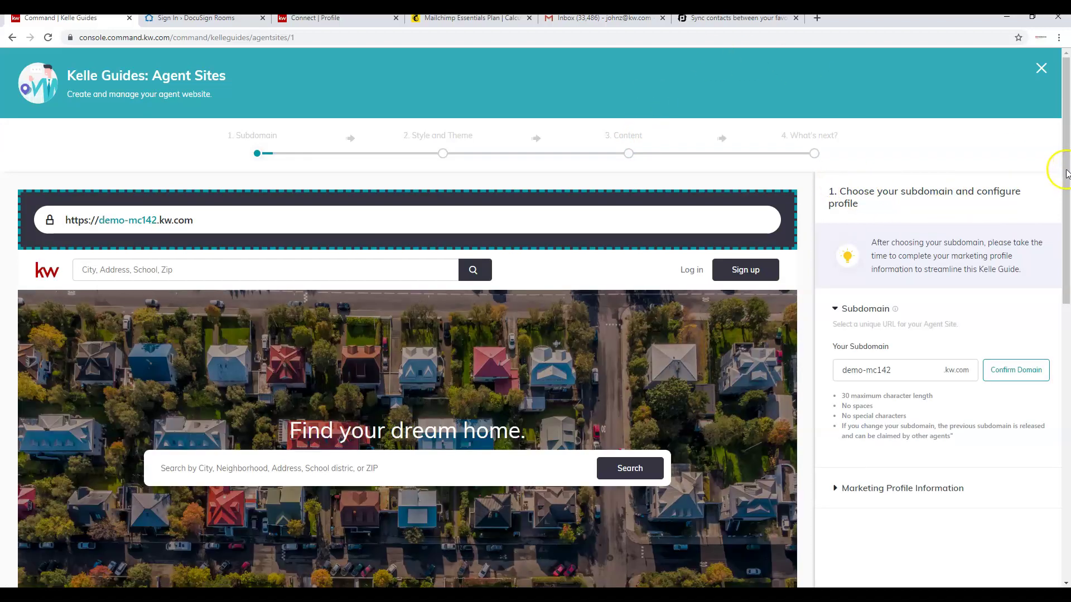
# Step: Expand Marketing Profile Information and set Address Line 2 to the suggested Palatine city and ZIP
pyautogui.scroll(-4, 1066, 229)
pyautogui.click(921, 364)
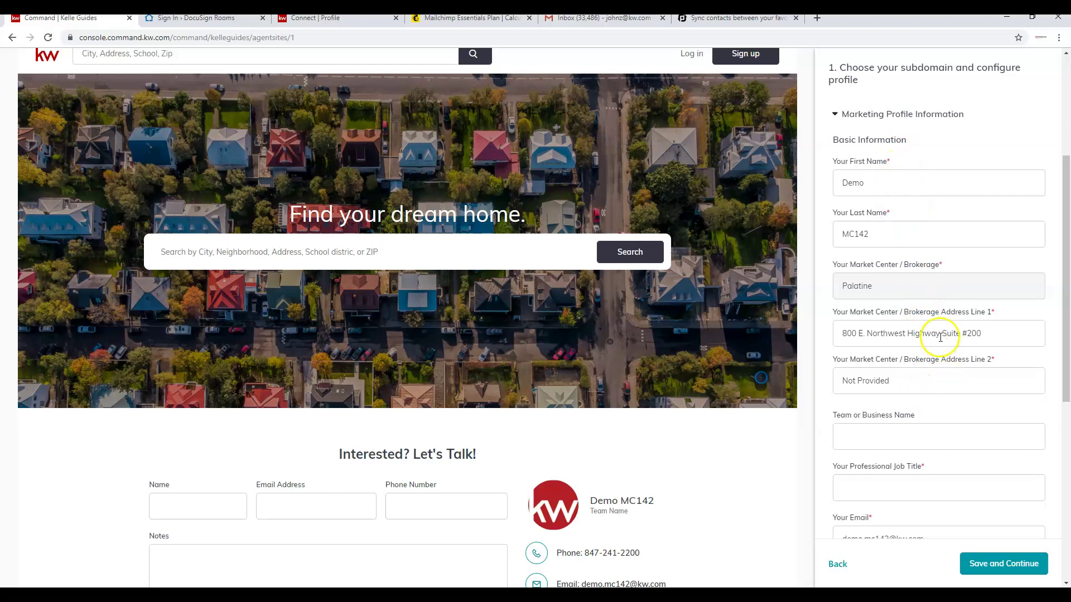
pyautogui.click(905, 488)
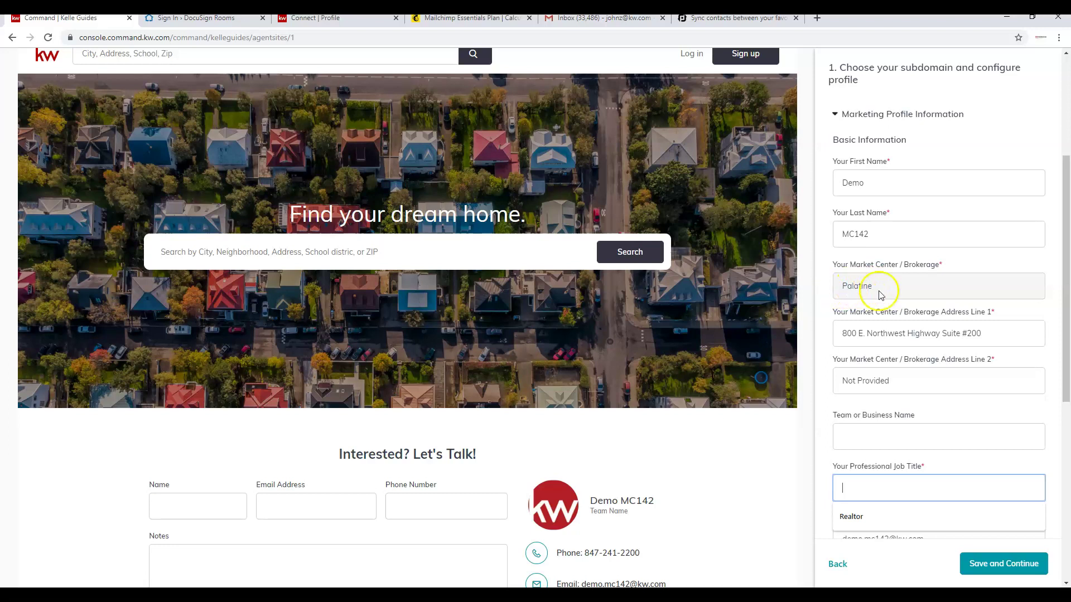
pyautogui.moveTo(921, 379); pyautogui.dragTo(788, 335)
pyautogui.write('Palatine, IL 60074')
pyautogui.click(862, 419)
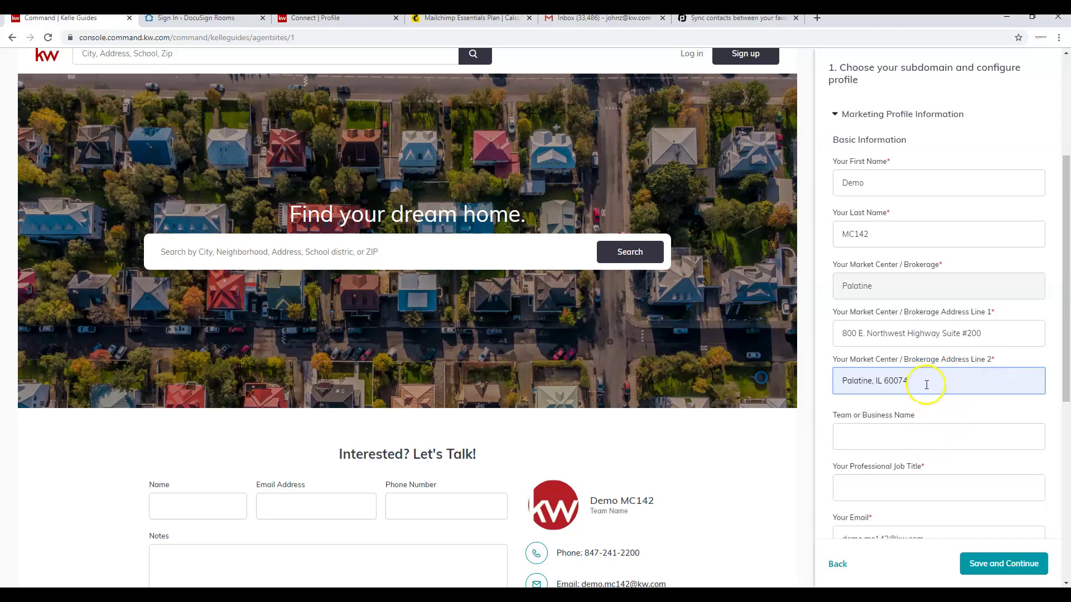
# Step: Overwrite the Professional Job Title with the test-account title 'Real Estate Test Acco'
pyautogui.click(903, 484)
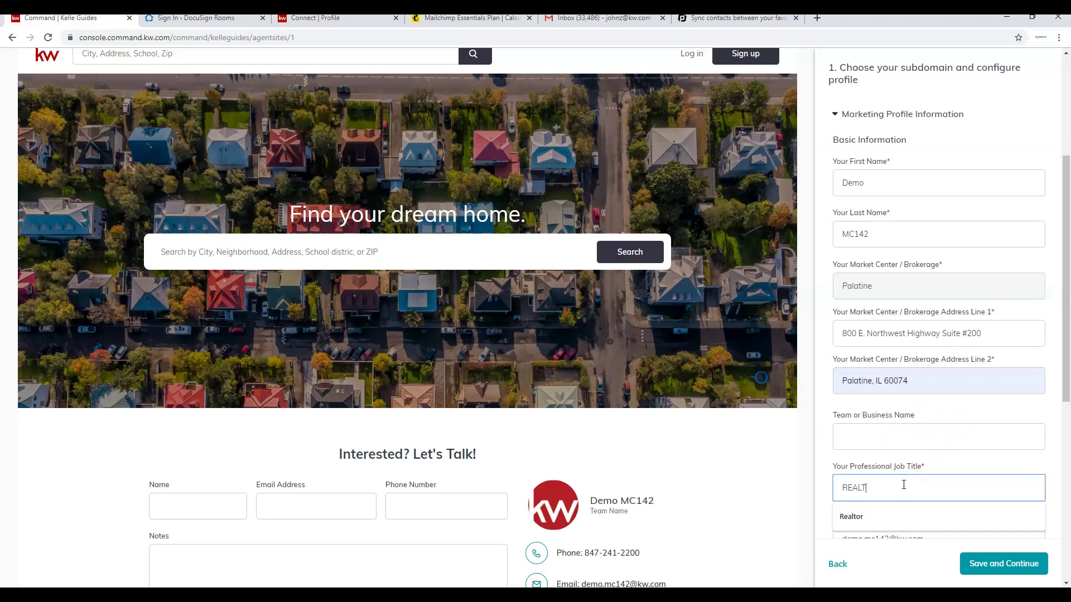
pyautogui.moveTo(880, 488); pyautogui.dragTo(779, 481)
pyautogui.write('Real Estate Test Account')
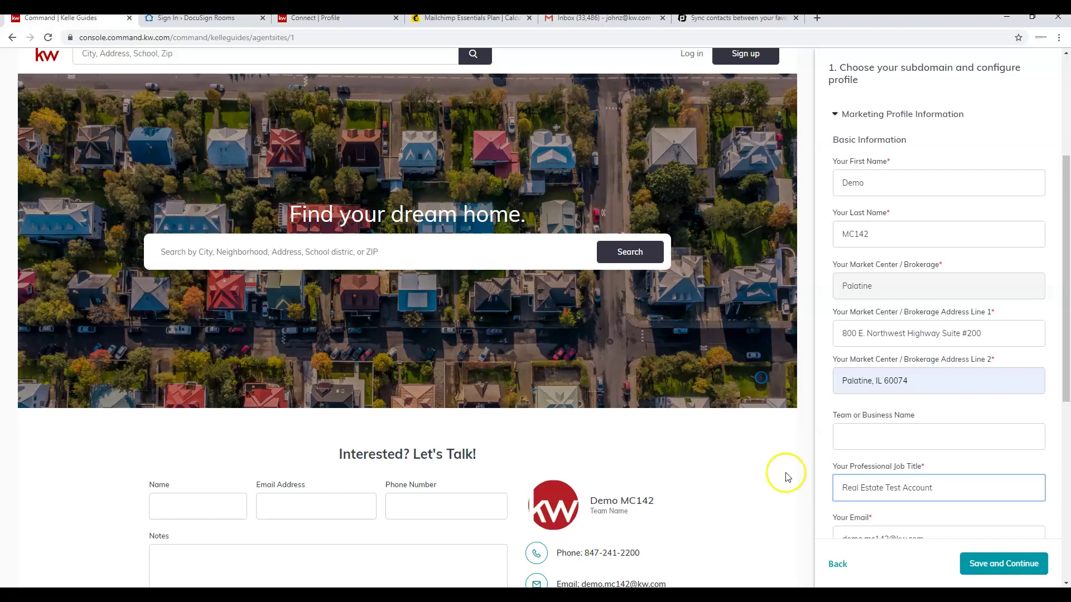
# Step: Look through the subdomain and marketing profile fields, keeping the filled-in details
pyautogui.scroll(-3, 787, 474)
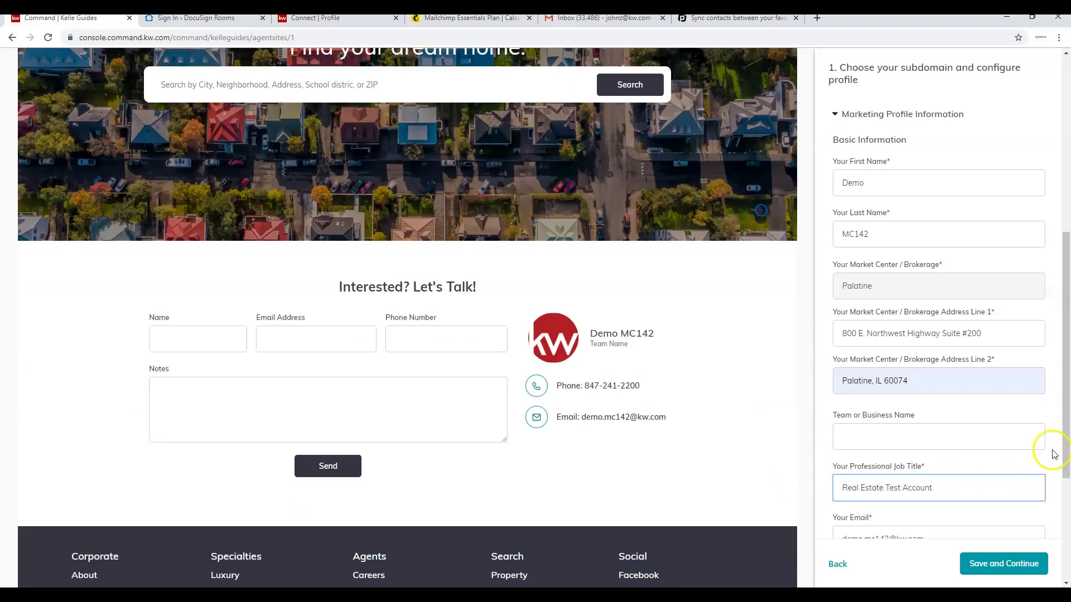
pyautogui.scroll(-4, 1004, 449)
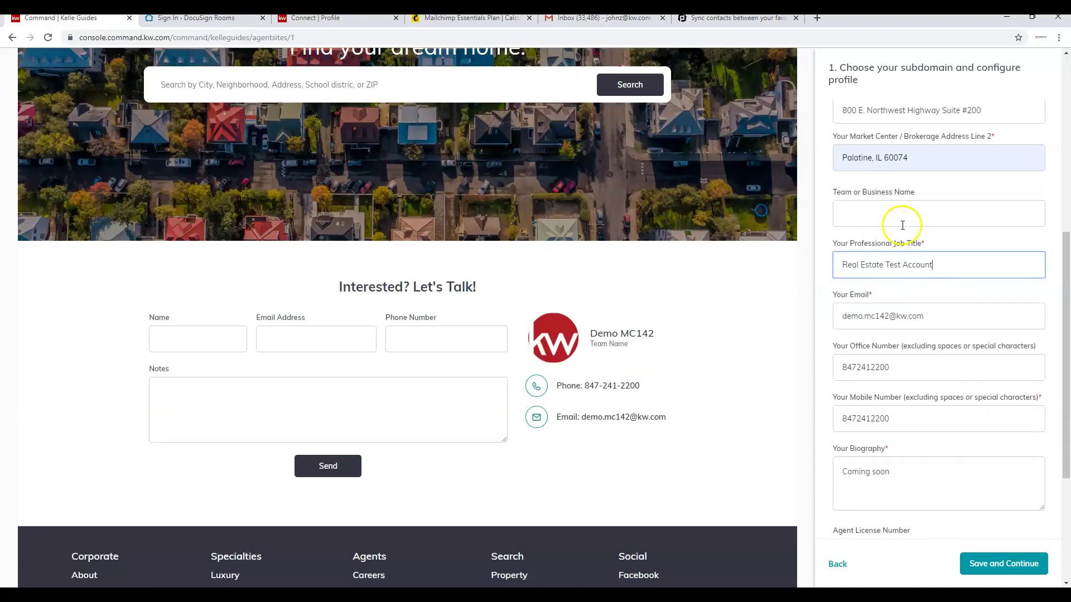
pyautogui.scroll(-2, 944, 313)
pyautogui.scroll(-7, 949, 296)
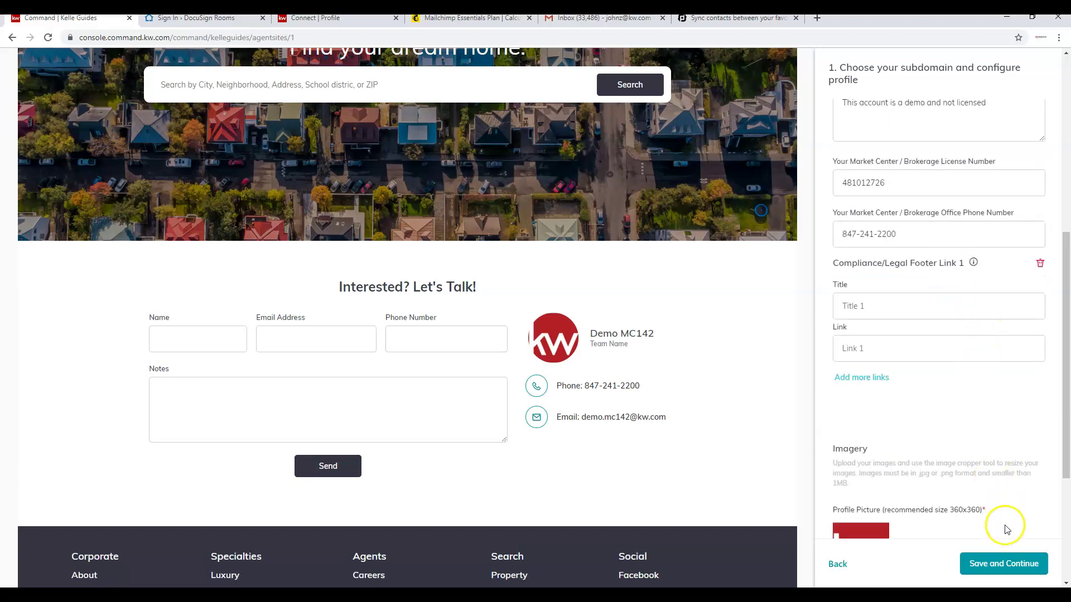
pyautogui.scroll(2, 933, 273)
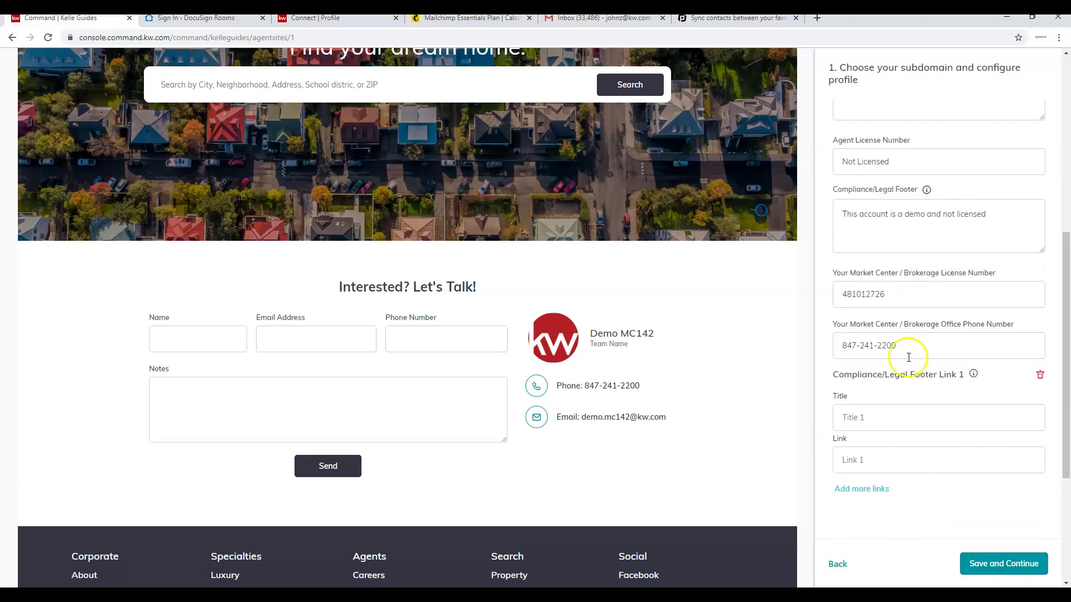
pyautogui.moveTo(914, 347); pyautogui.dragTo(833, 347)
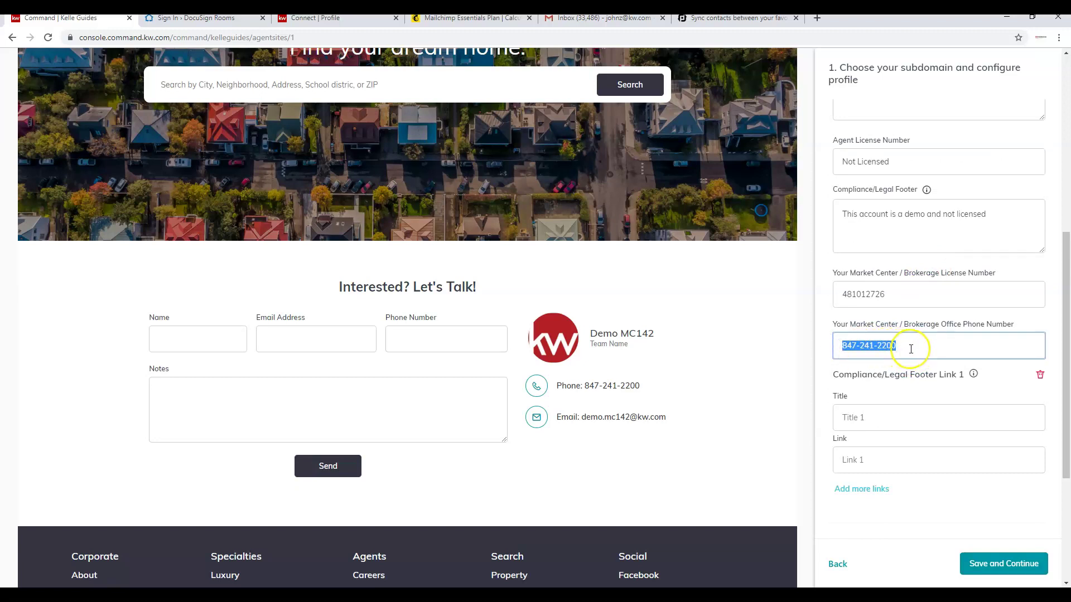
pyautogui.scroll(-7, 911, 349)
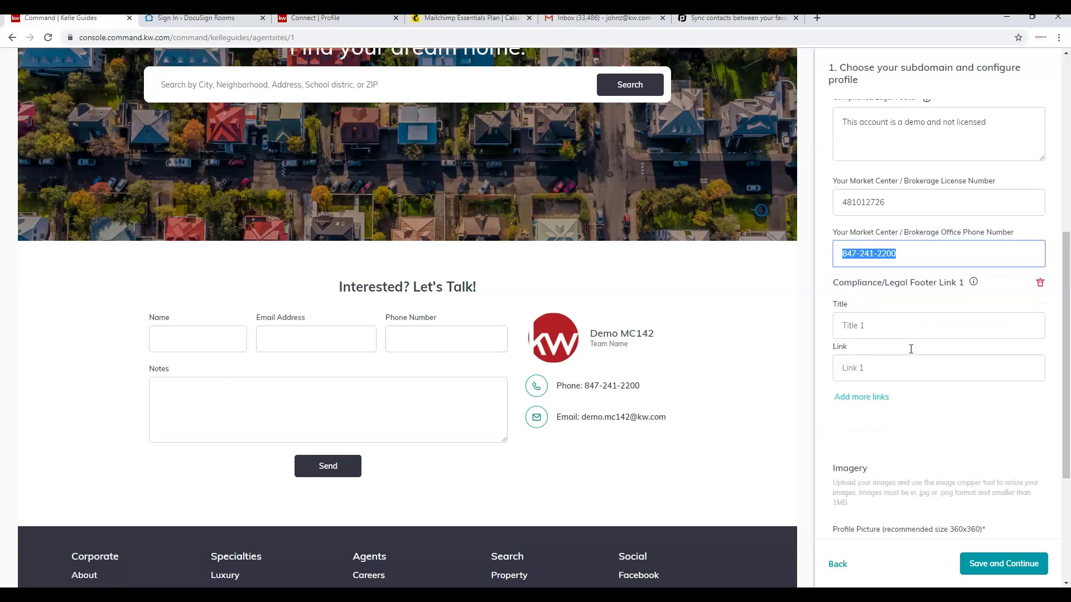
pyautogui.scroll(-2, 911, 354)
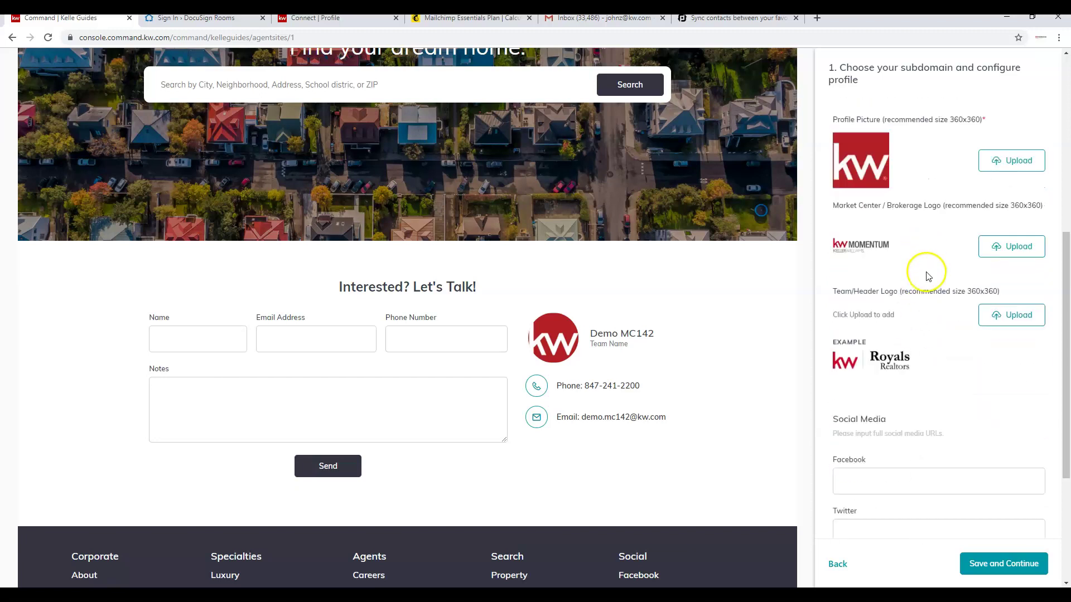
pyautogui.scroll(-4, 1002, 366)
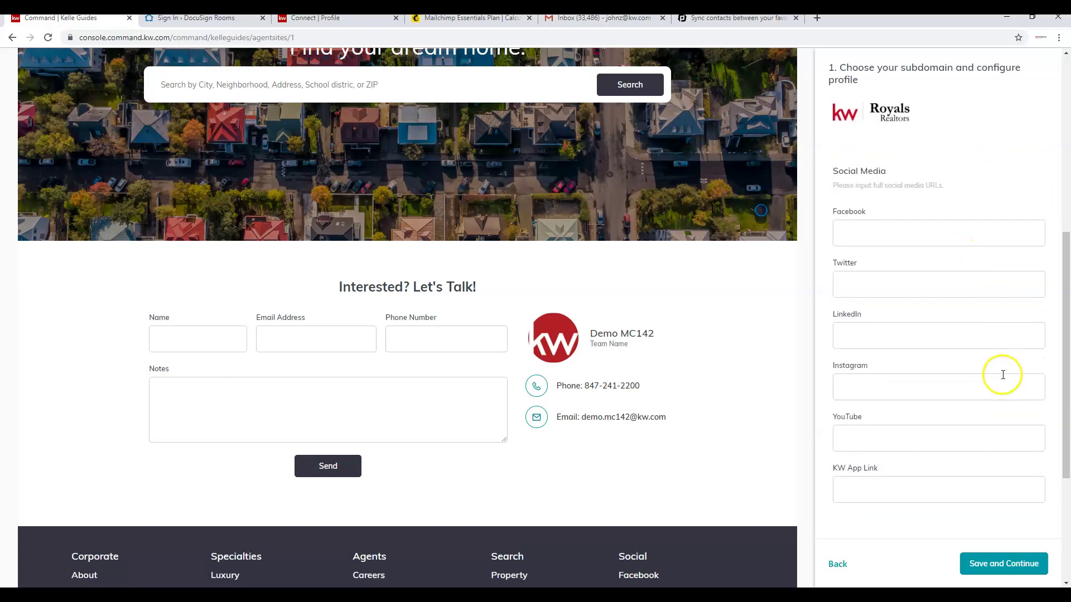
pyautogui.scroll(5, 1001, 372)
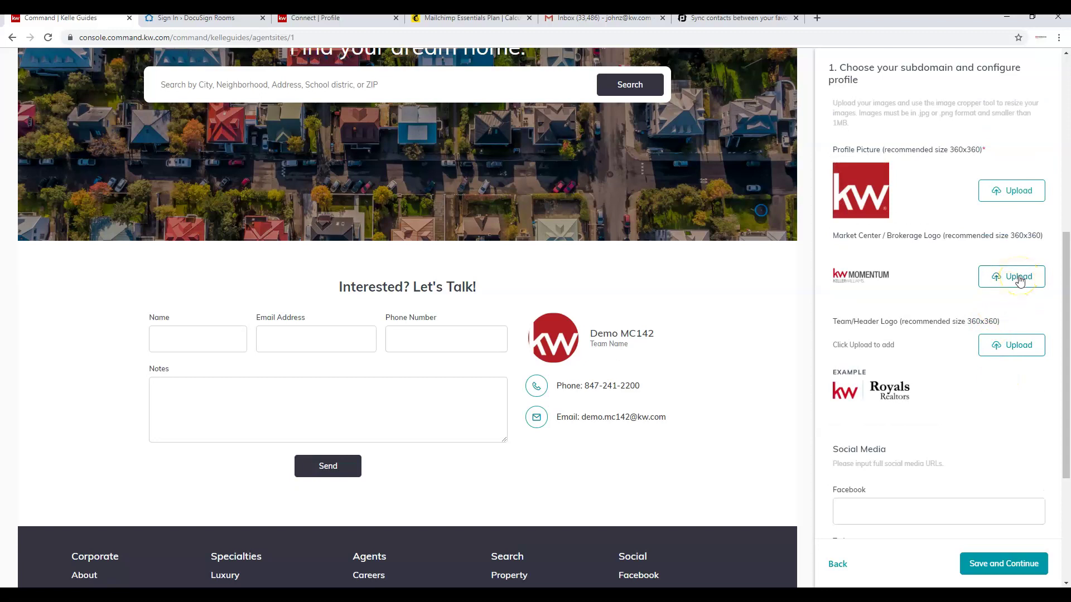
pyautogui.moveTo(906, 277); pyautogui.dragTo(831, 281)
pyautogui.click(831, 281)
# Step: Begin uploading a new brokerage logo and look through the imagery and social media sections
pyautogui.click(1038, 283)
pyautogui.scroll(-4, 1007, 327)
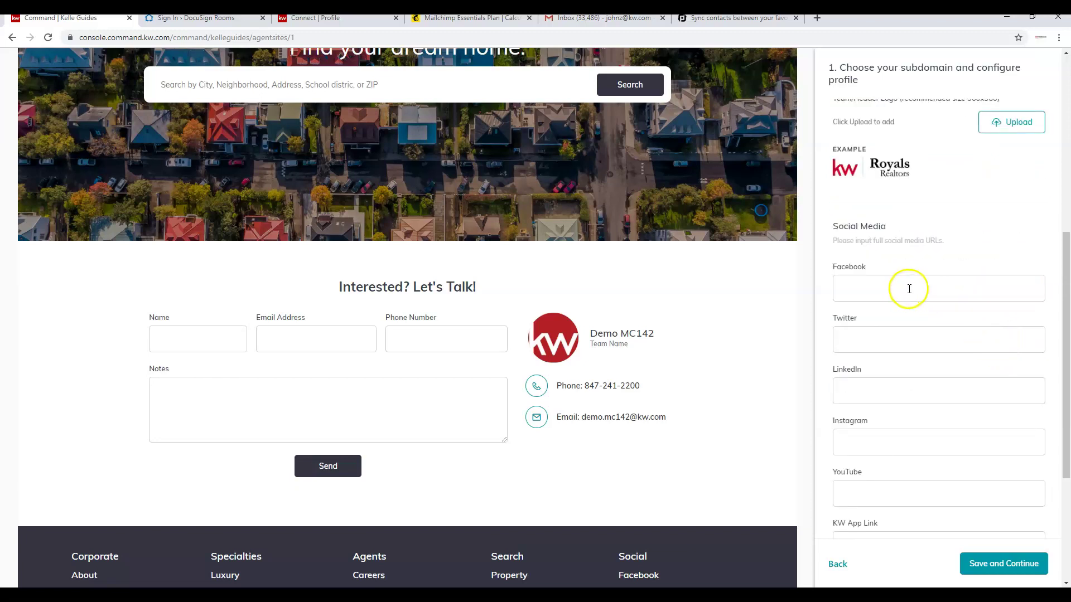
pyautogui.scroll(-1, 909, 286)
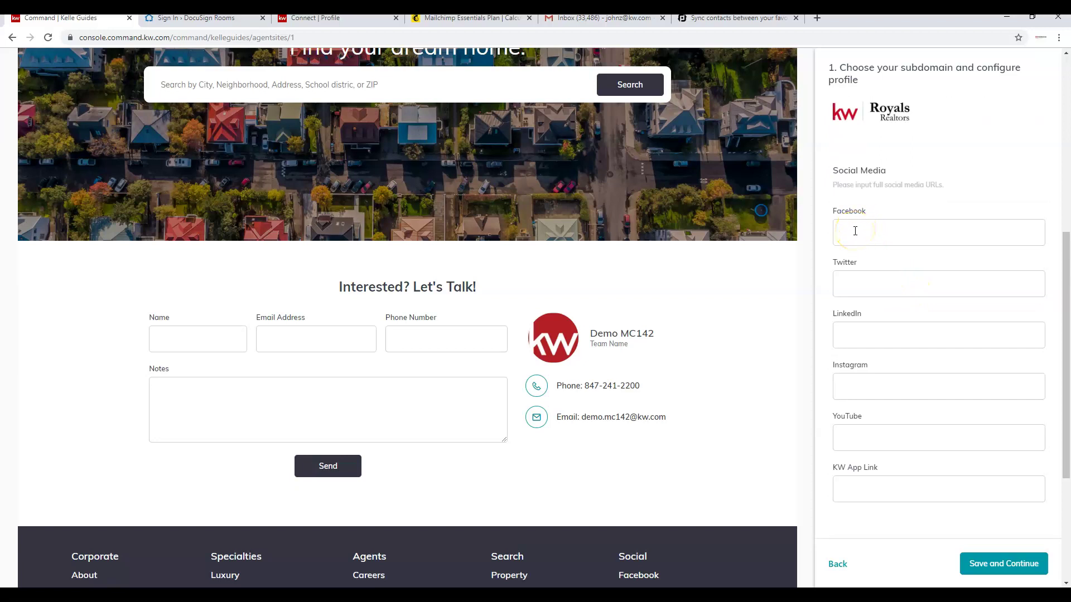
pyautogui.scroll(-3, 1023, 445)
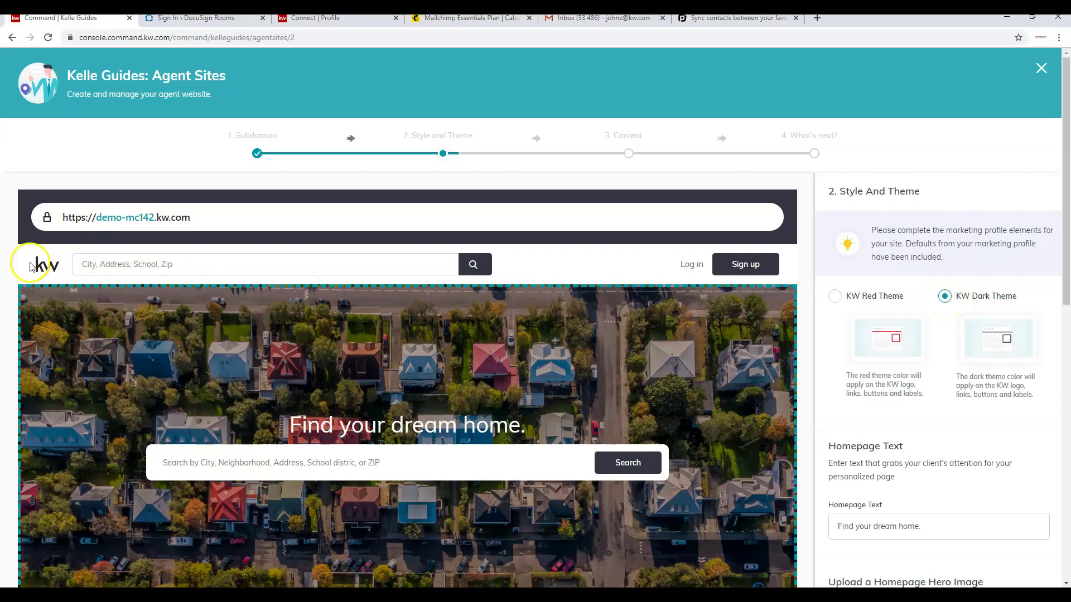
# Step: Select the KW Red Theme and keep the homepage text 'Find your dream home.'
pyautogui.click(835, 296)
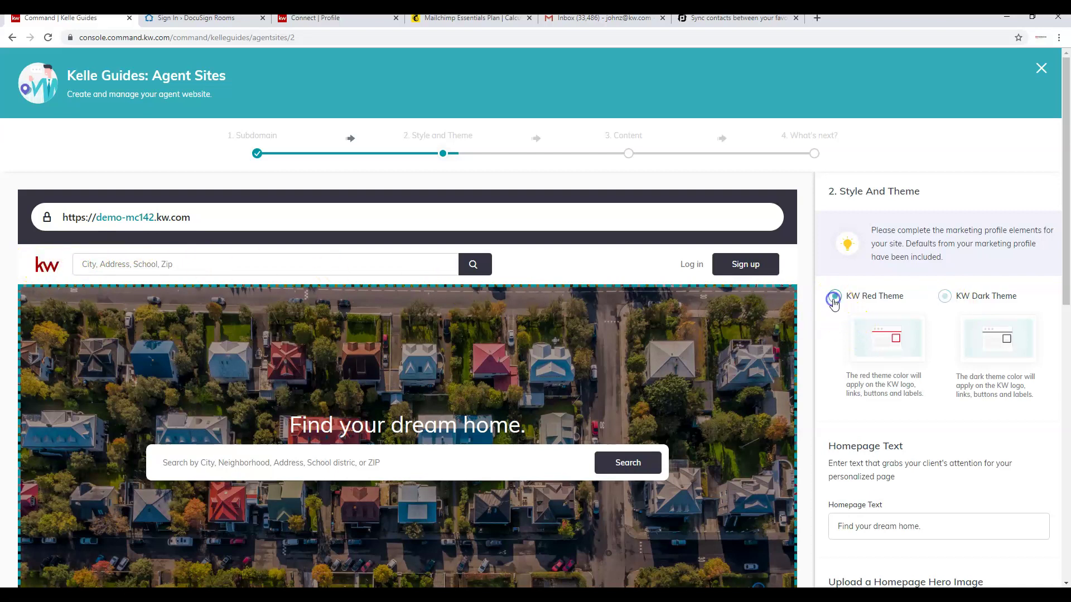
pyautogui.scroll(-3, 944, 355)
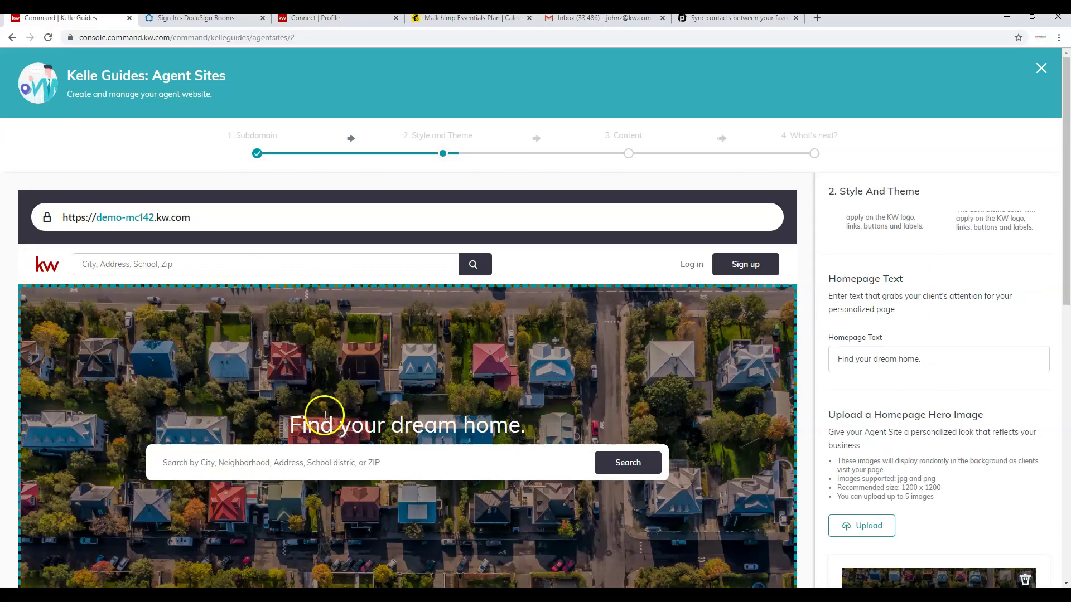
pyautogui.click(939, 358)
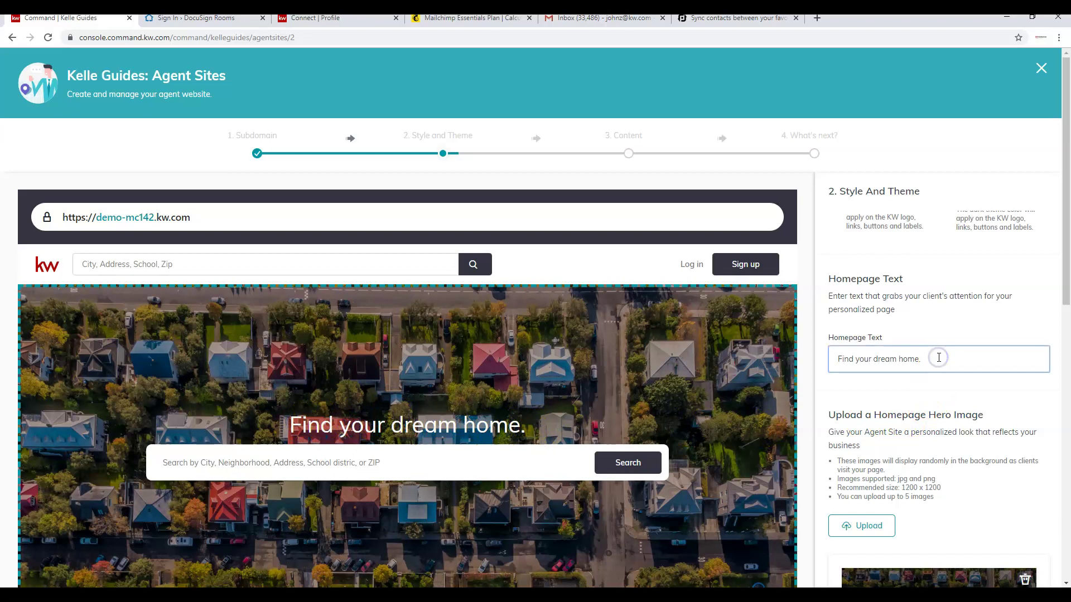
pyautogui.scroll(-2, 941, 375)
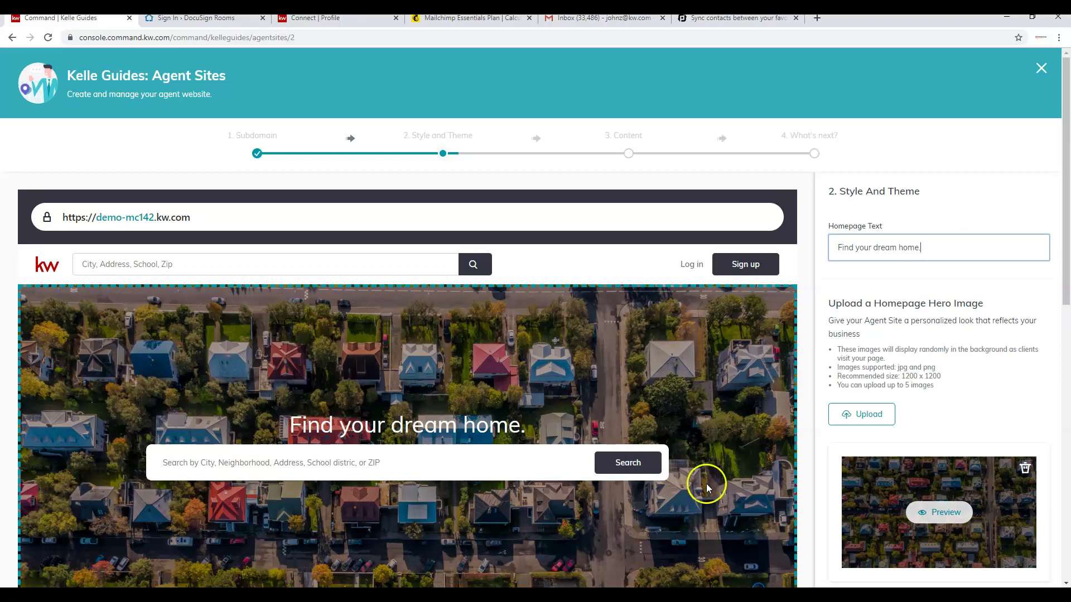
pyautogui.scroll(-5, 1065, 276)
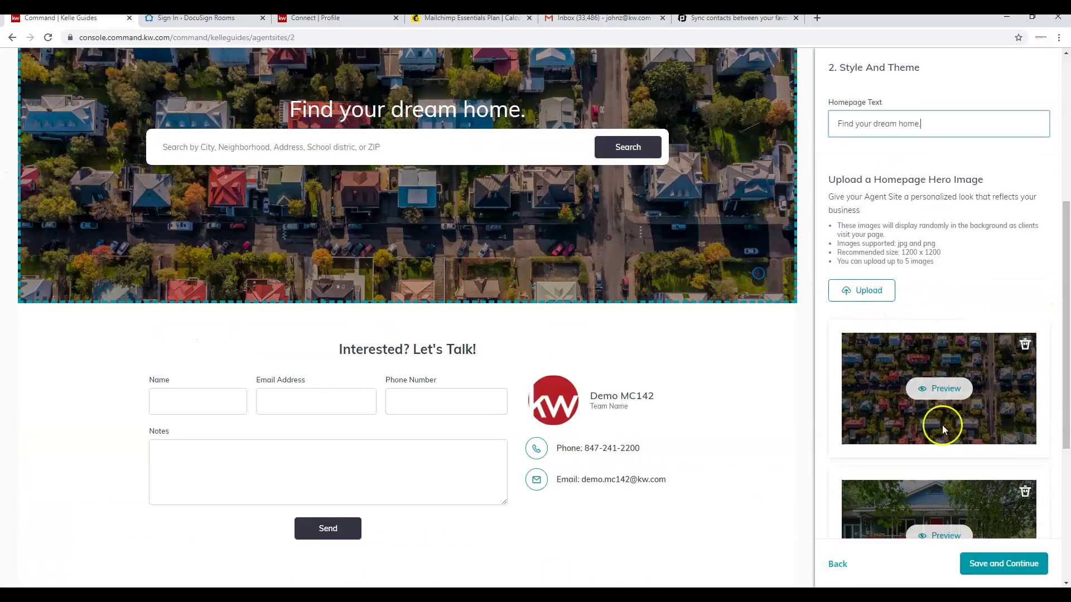
pyautogui.scroll(-8, 942, 425)
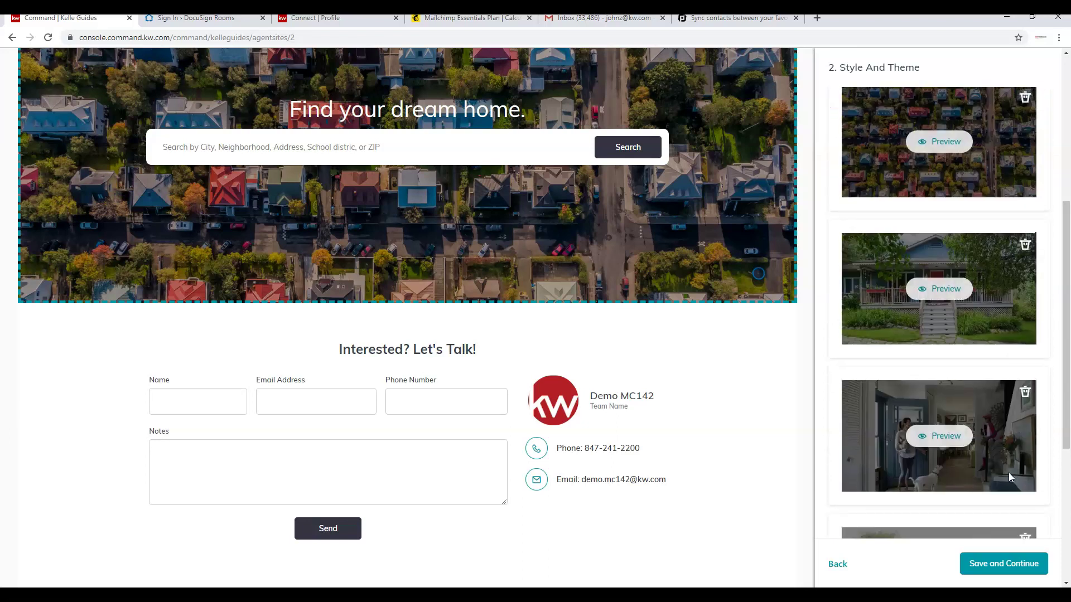
pyautogui.scroll(8, 1023, 471)
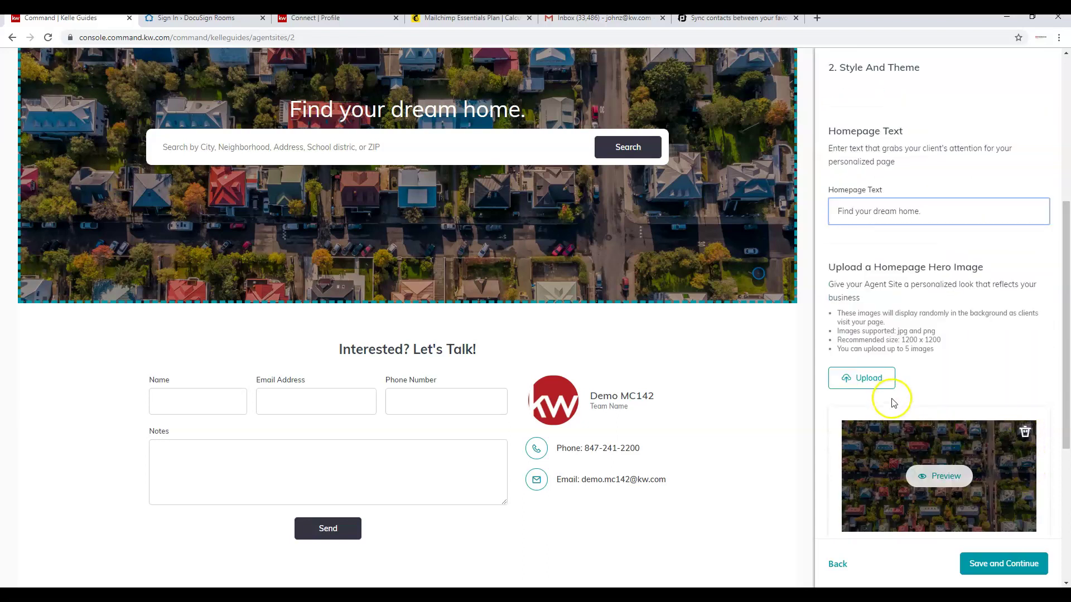
pyautogui.click(914, 340)
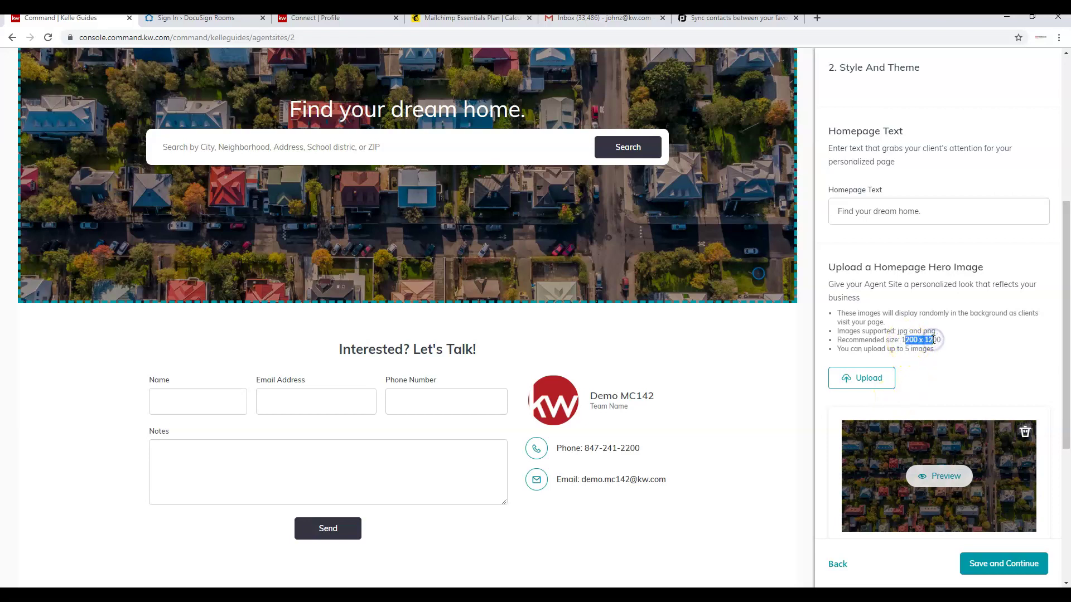
# Step: Check the recommended hero image size and the uploaded hero images, starting with the aerial neighborhood
pyautogui.moveTo(949, 353)
pyautogui.mouseDown()
pyautogui.moveTo(929, 342)
pyautogui.moveTo(943, 344)
pyautogui.mouseUp()
pyautogui.scroll(-2, 949, 371)
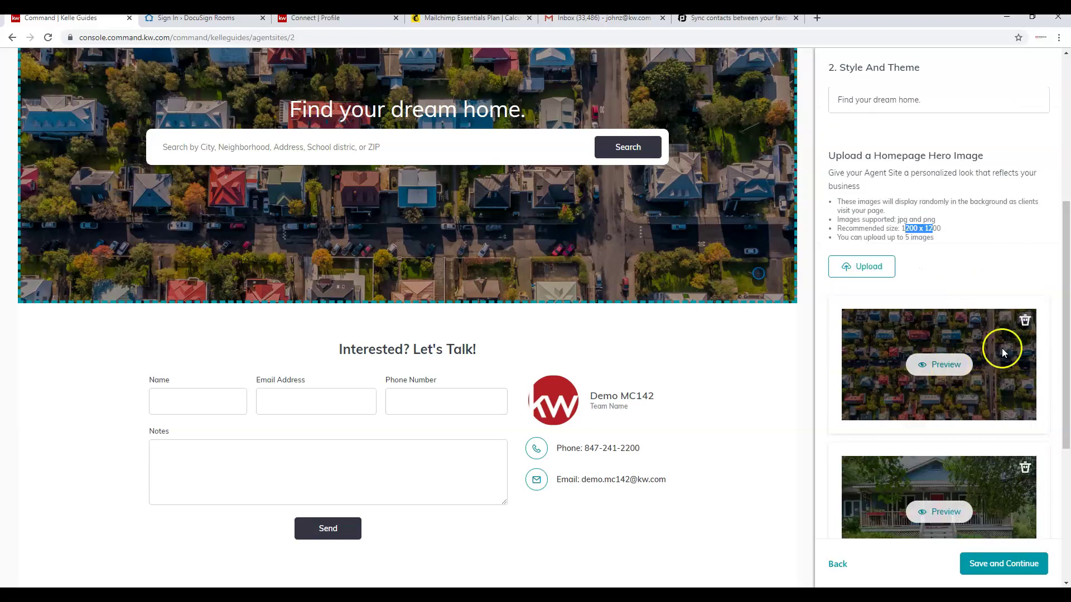
pyautogui.scroll(-3, 1031, 444)
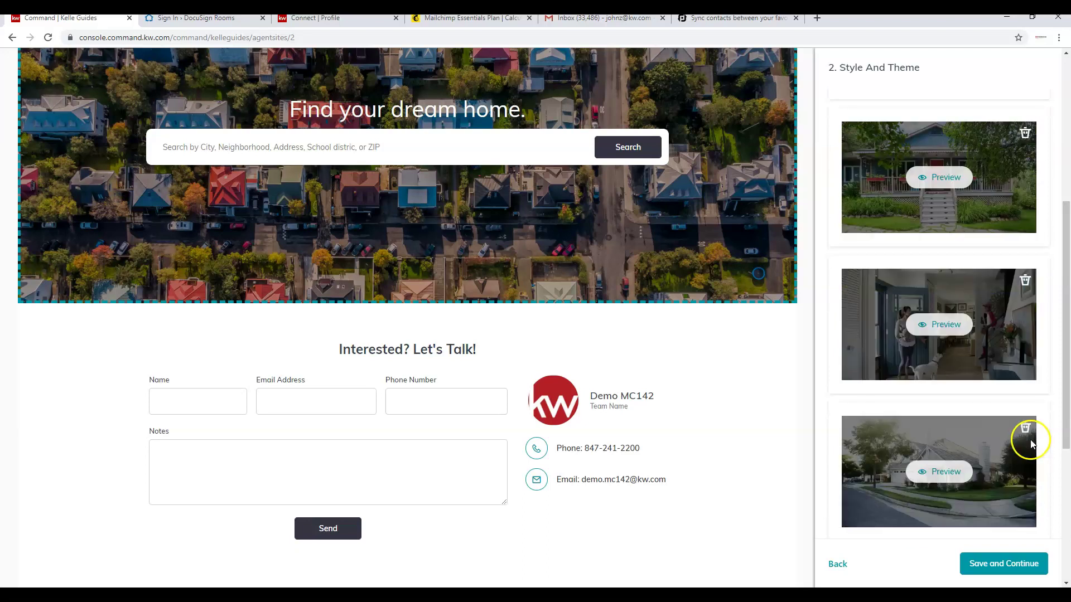
pyautogui.scroll(1, 865, 292)
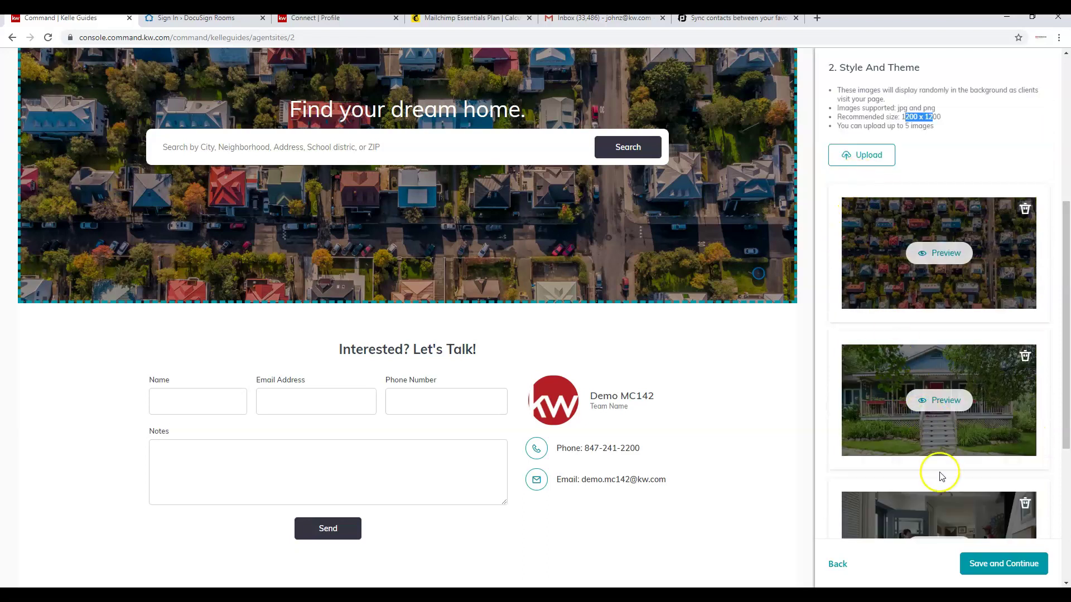
pyautogui.scroll(-7, 939, 473)
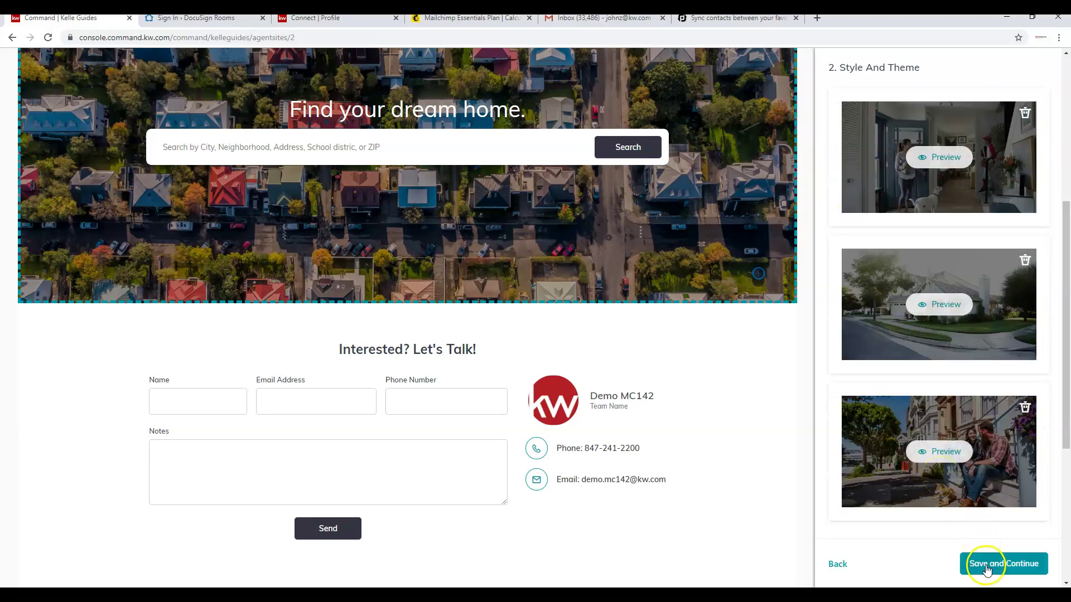
# Step: Save the style settings and expand the Company Profile's Navigation list to show page reordering
pyautogui.click(985, 564)
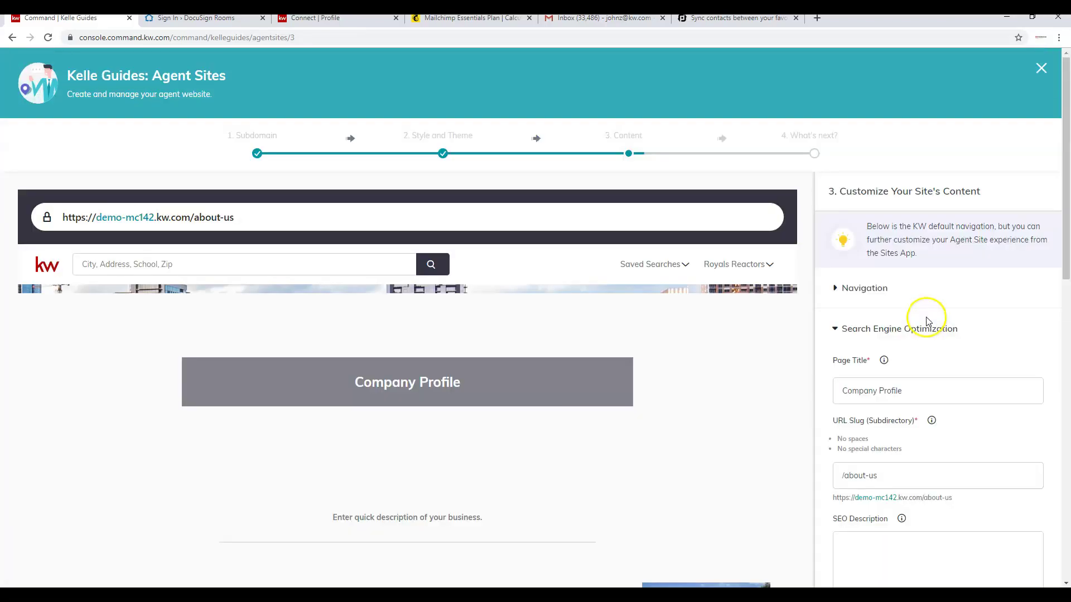
pyautogui.moveTo(1067, 163); pyautogui.dragTo(1068, 199)
pyautogui.click(866, 203)
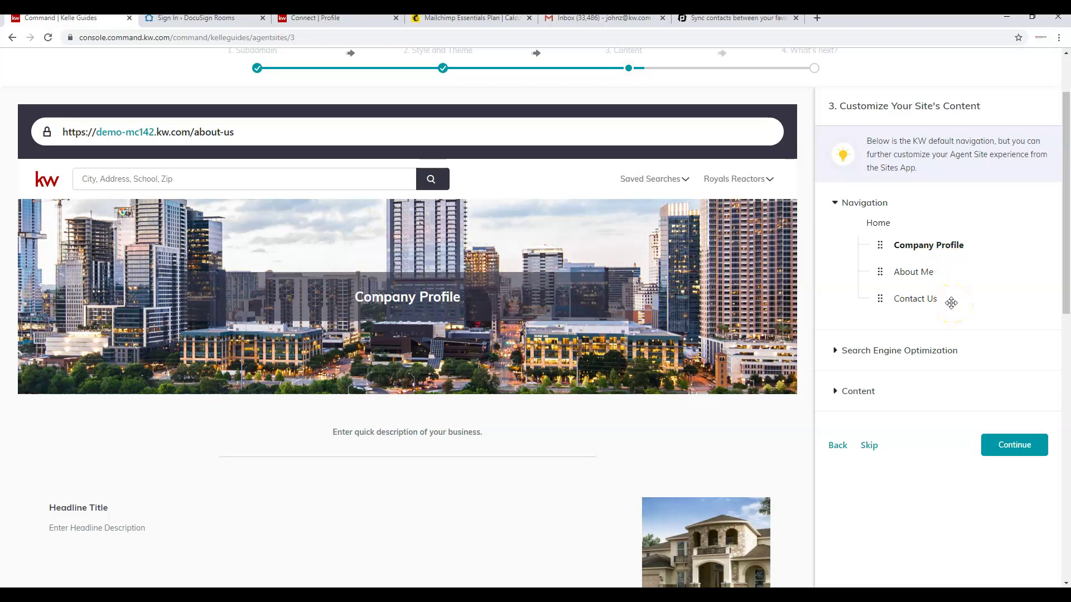
pyautogui.moveTo(950, 279); pyautogui.dragTo(946, 248)
# Step: Check the Page Title, SEO Description and URL Slug under Search Engine Optimization
pyautogui.click(901, 352)
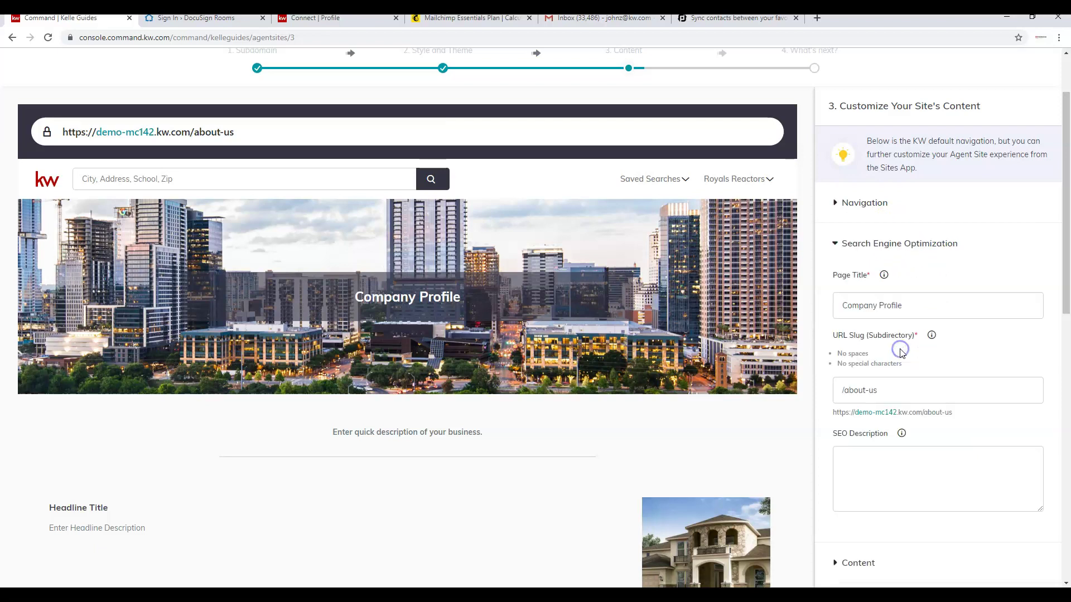
pyautogui.click(913, 300)
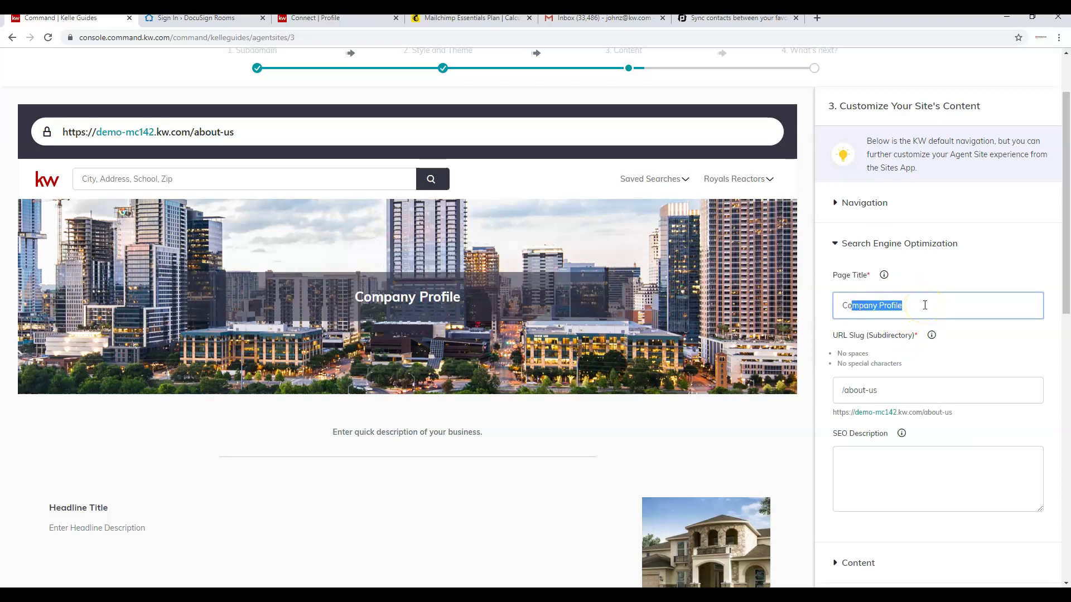
pyautogui.click(919, 454)
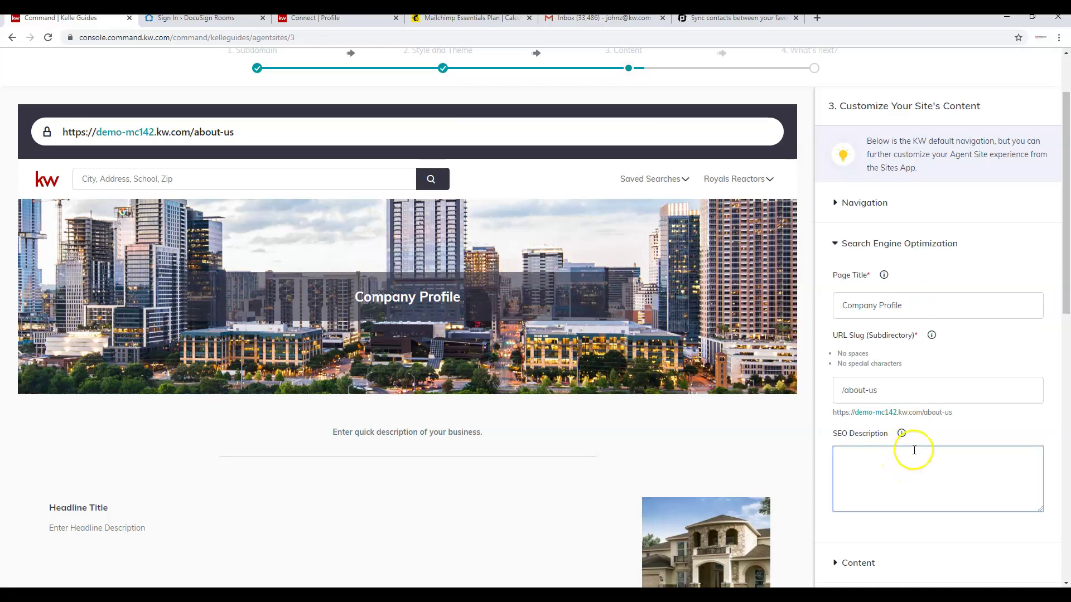
pyautogui.scroll(-1, 887, 441)
pyautogui.click(884, 335)
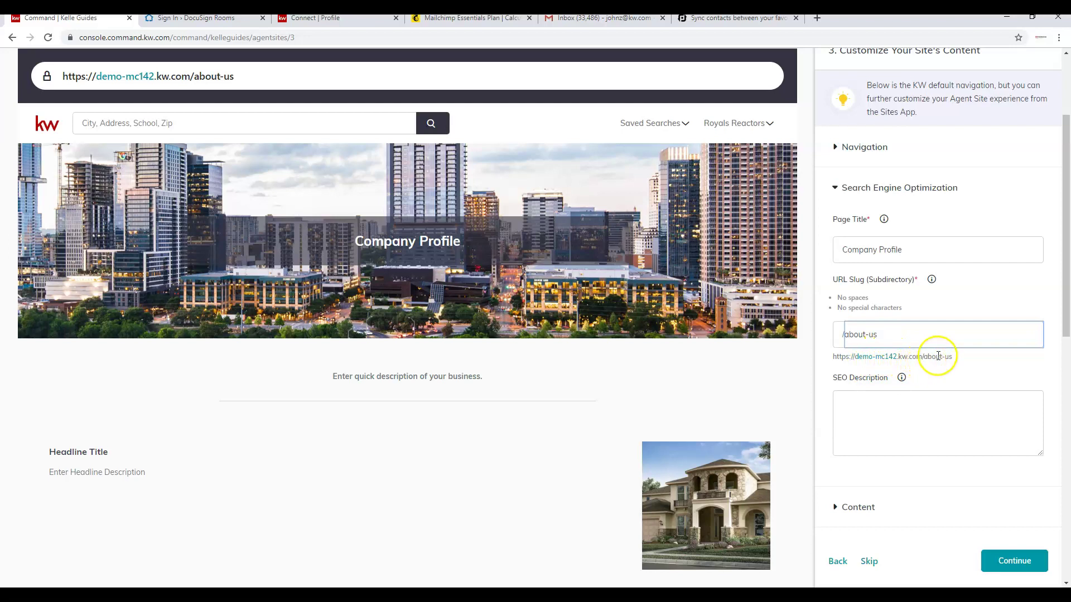
pyautogui.scroll(-3, 926, 391)
# Step: Look through the Company Profile content fields and headline text unchanged, then continue to About Me
pyautogui.click(868, 337)
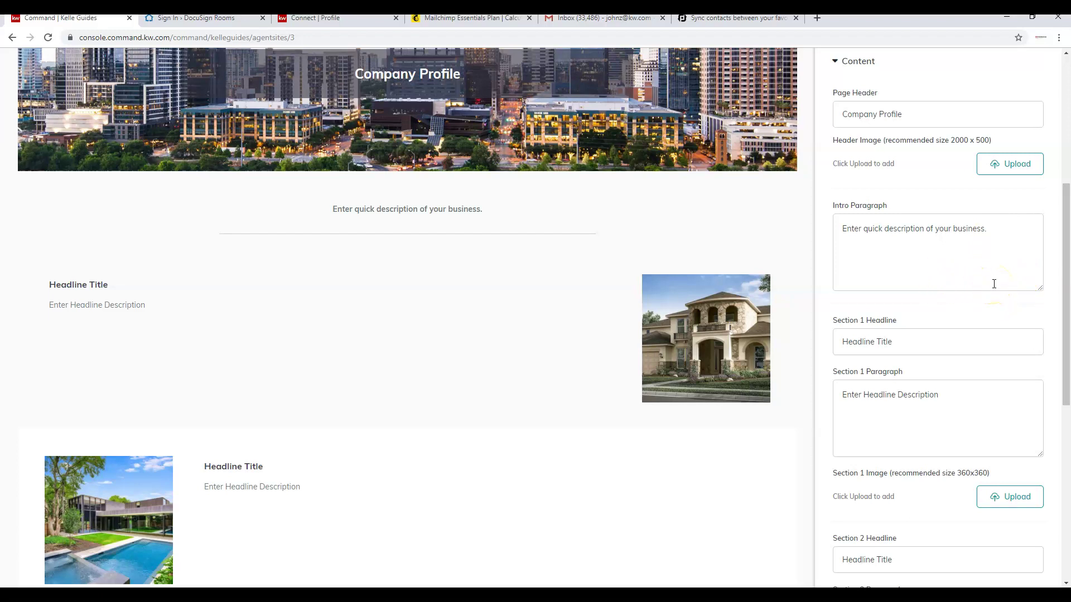
pyautogui.scroll(-1, 940, 229)
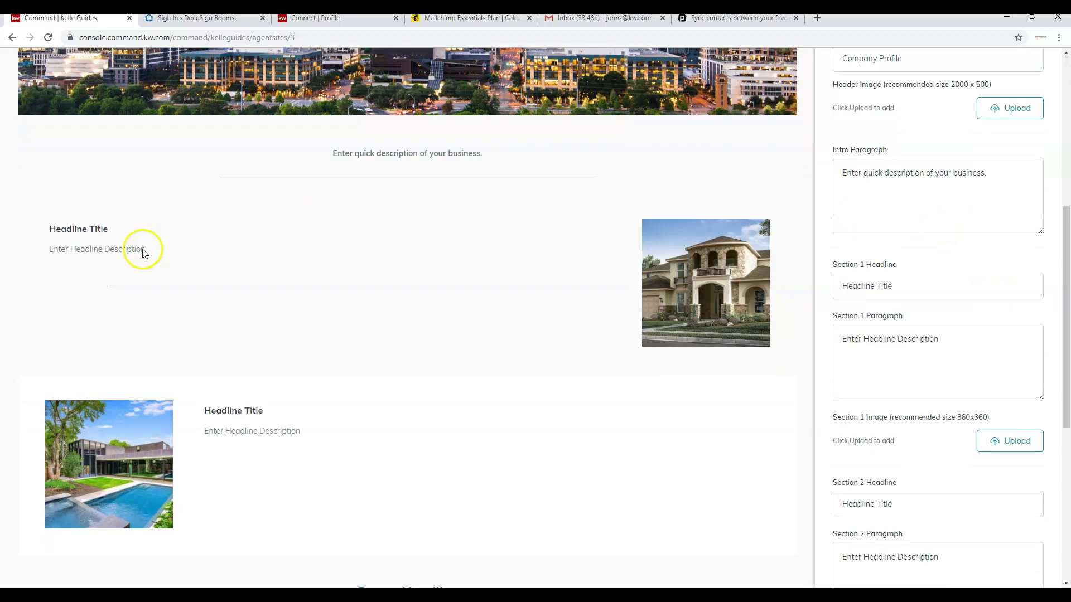
pyautogui.moveTo(112, 229); pyautogui.dragTo(41, 231)
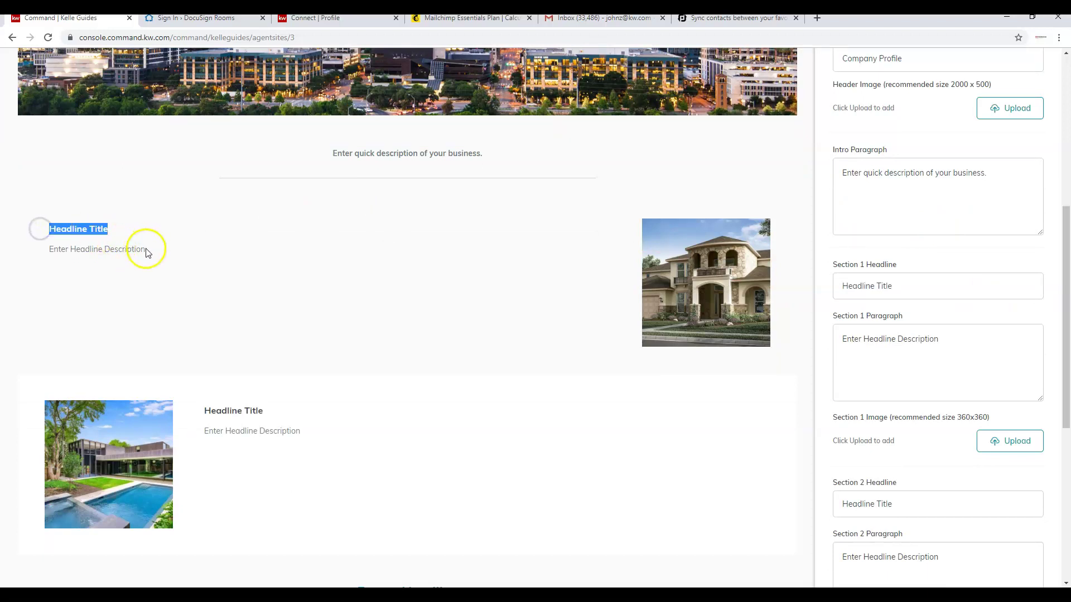
pyautogui.moveTo(146, 251); pyautogui.dragTo(137, 253)
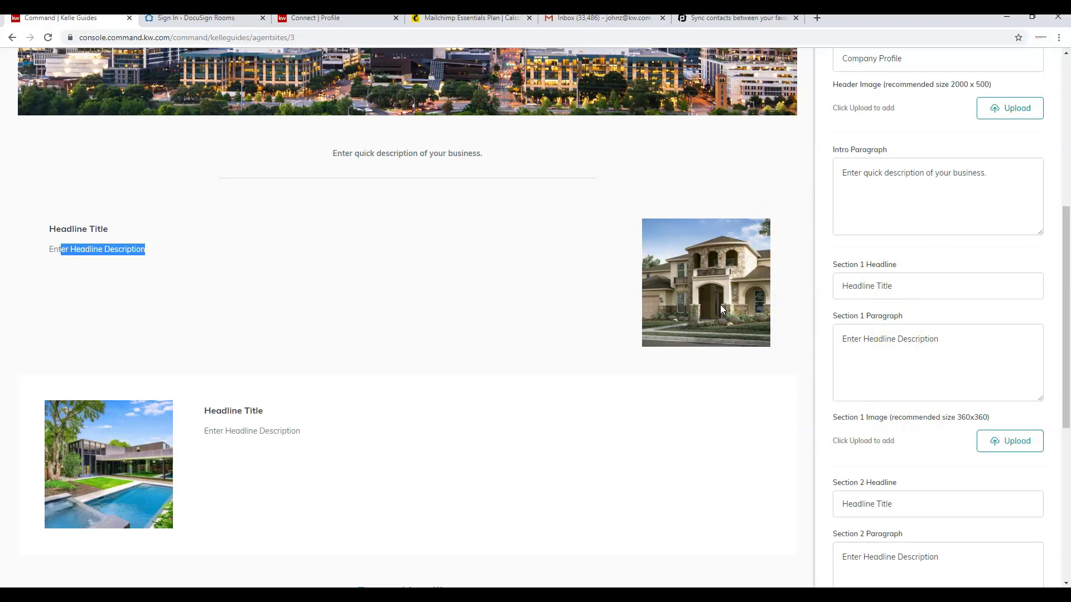
pyautogui.scroll(-2, 980, 321)
pyautogui.scroll(-3, 980, 326)
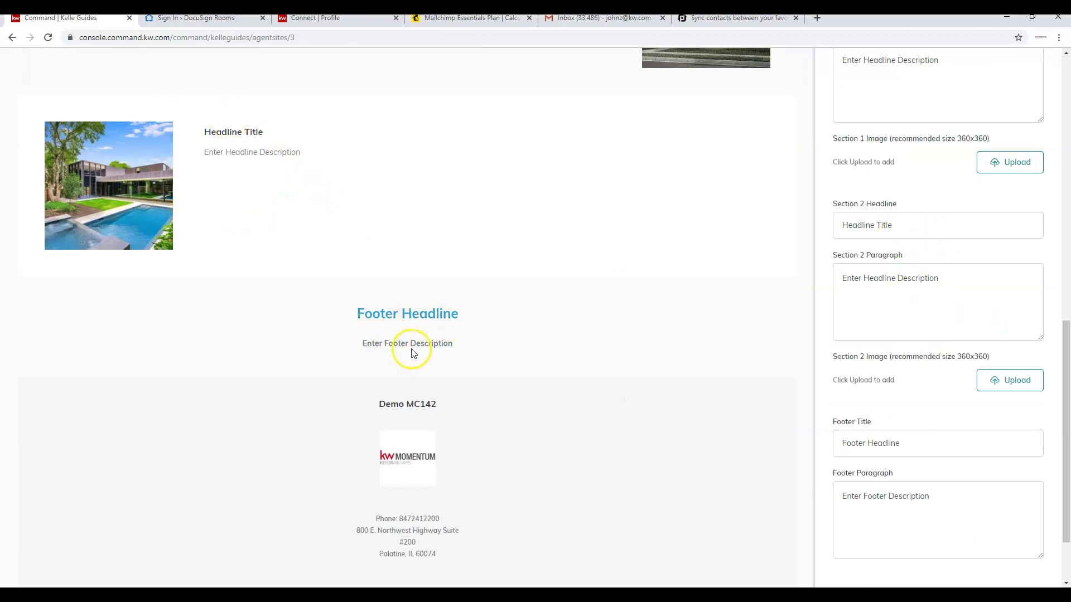
pyautogui.scroll(-2, 518, 366)
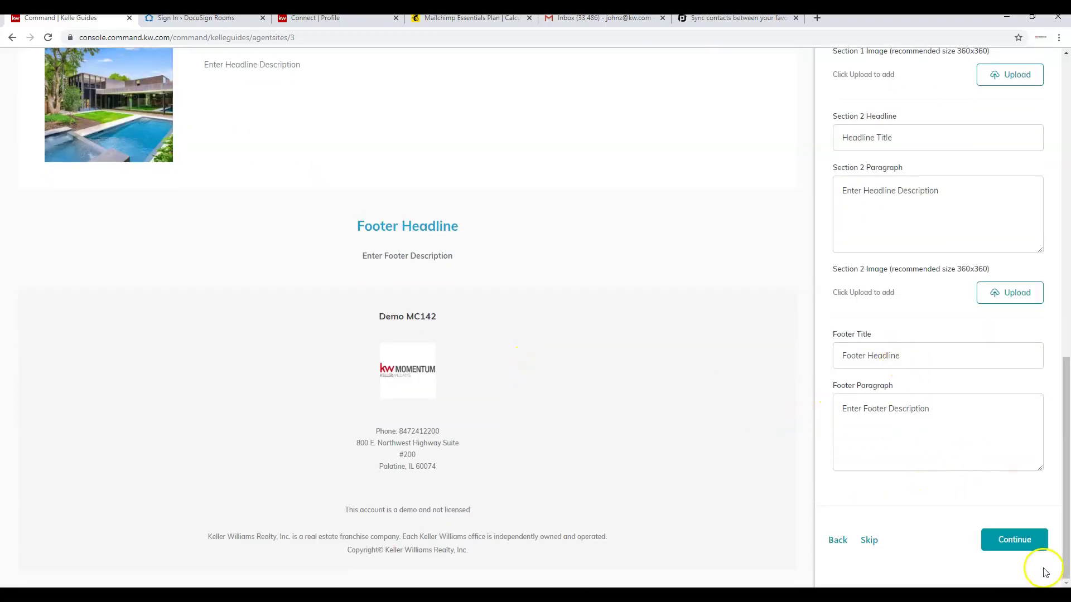
pyautogui.click(1014, 540)
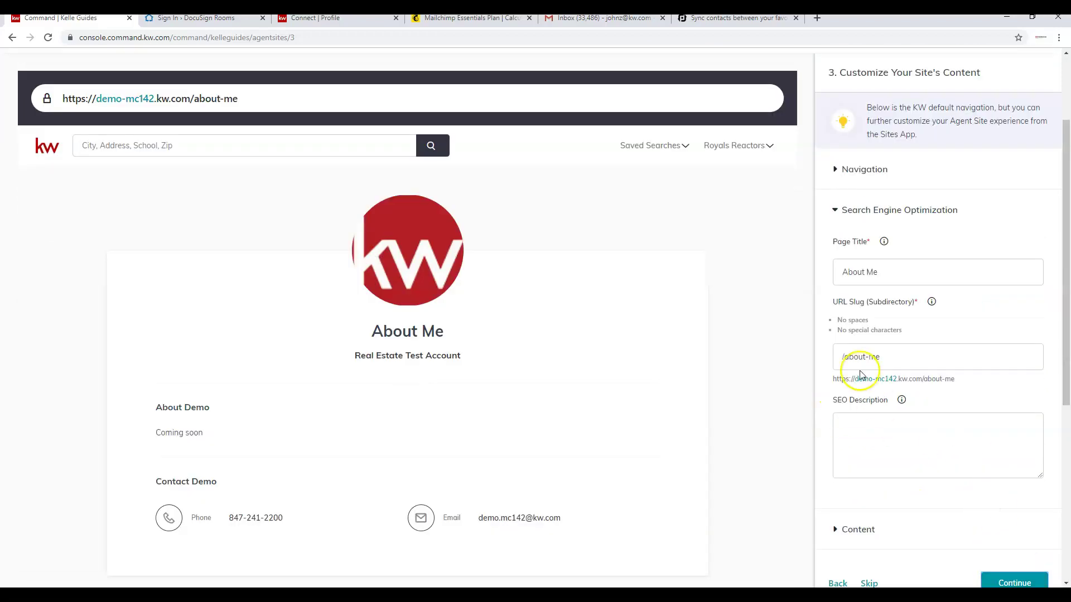
# Step: Expand the About Me content, check the bio and phone number unchanged, then continue to Contact Us
pyautogui.scroll(-1, 933, 341)
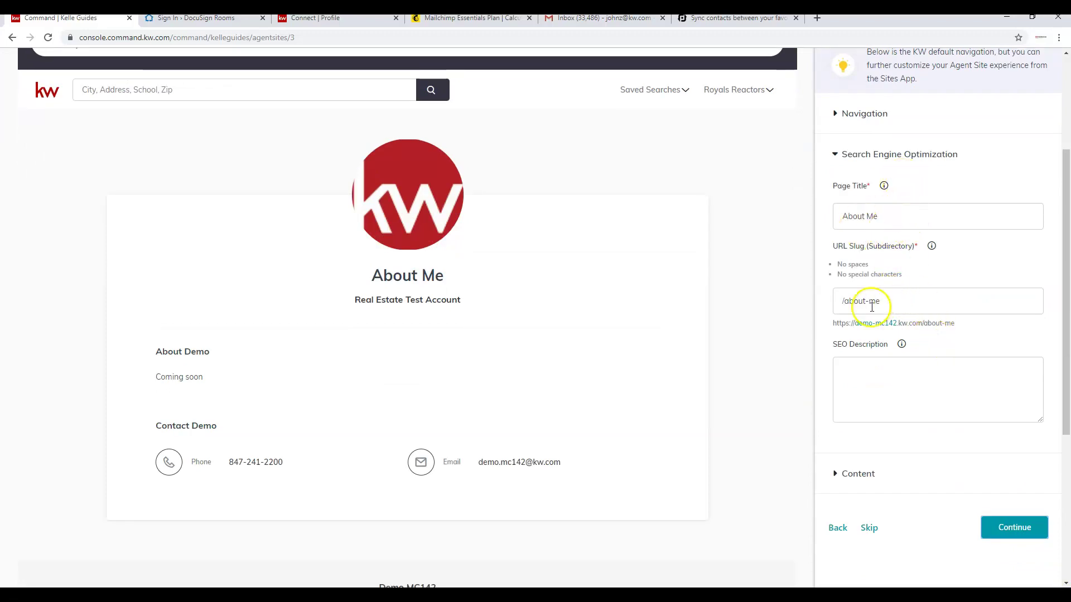
pyautogui.click(858, 474)
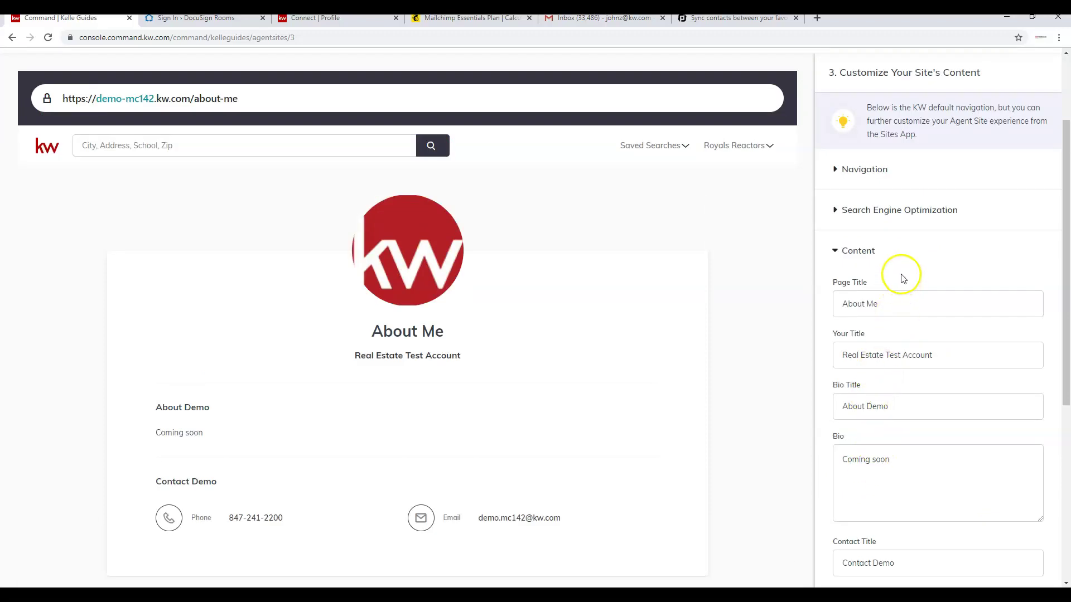
pyautogui.scroll(-2, 915, 335)
pyautogui.scroll(-3, 926, 356)
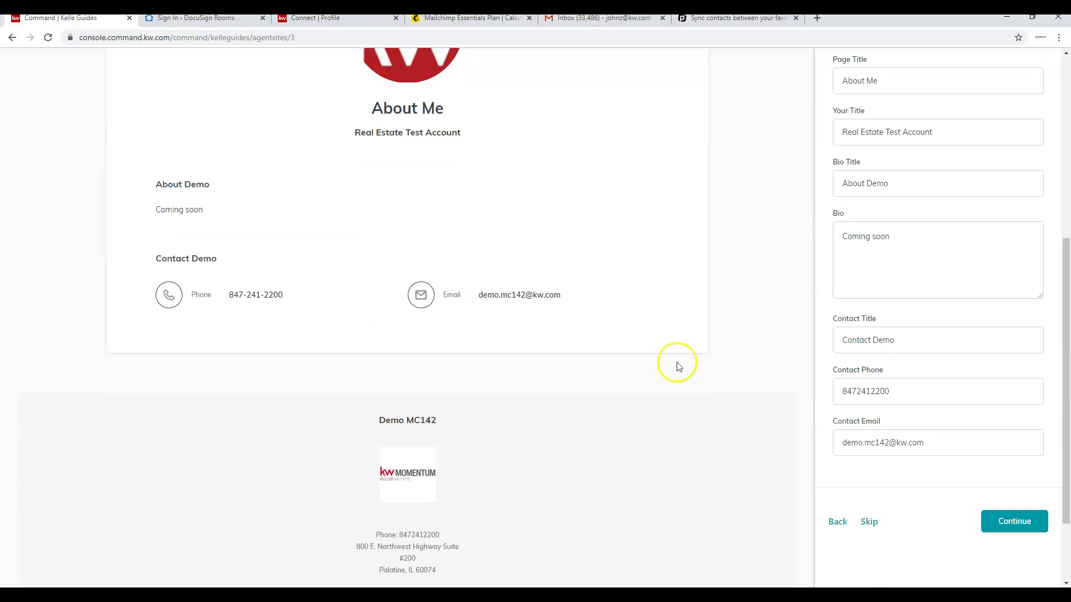
pyautogui.moveTo(890, 392); pyautogui.dragTo(846, 391)
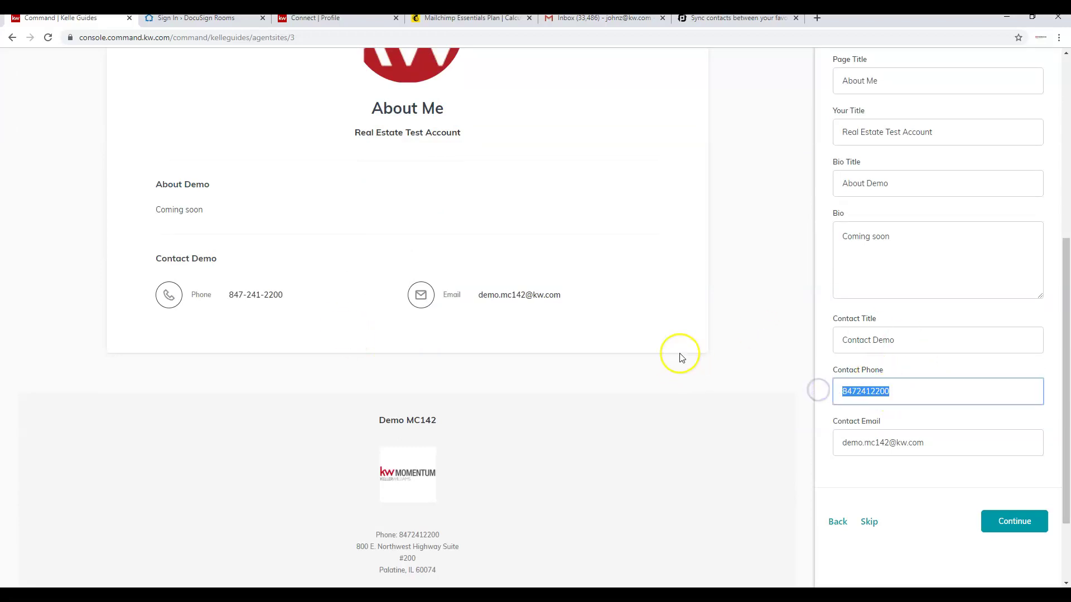
pyautogui.moveTo(287, 295); pyautogui.dragTo(227, 300)
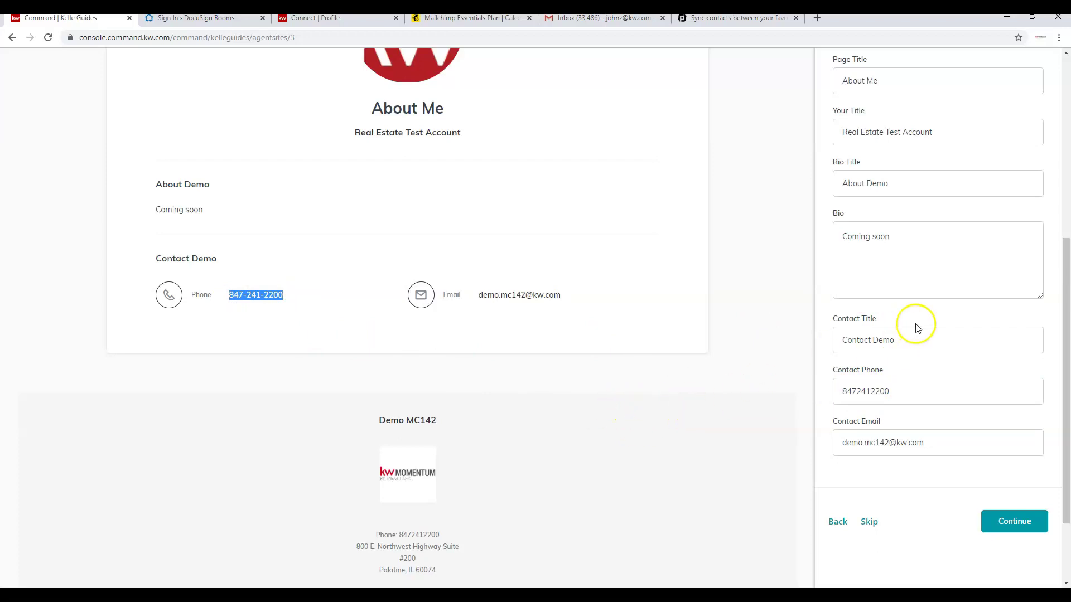
pyautogui.scroll(2, 908, 328)
pyautogui.moveTo(204, 322); pyautogui.dragTo(170, 322)
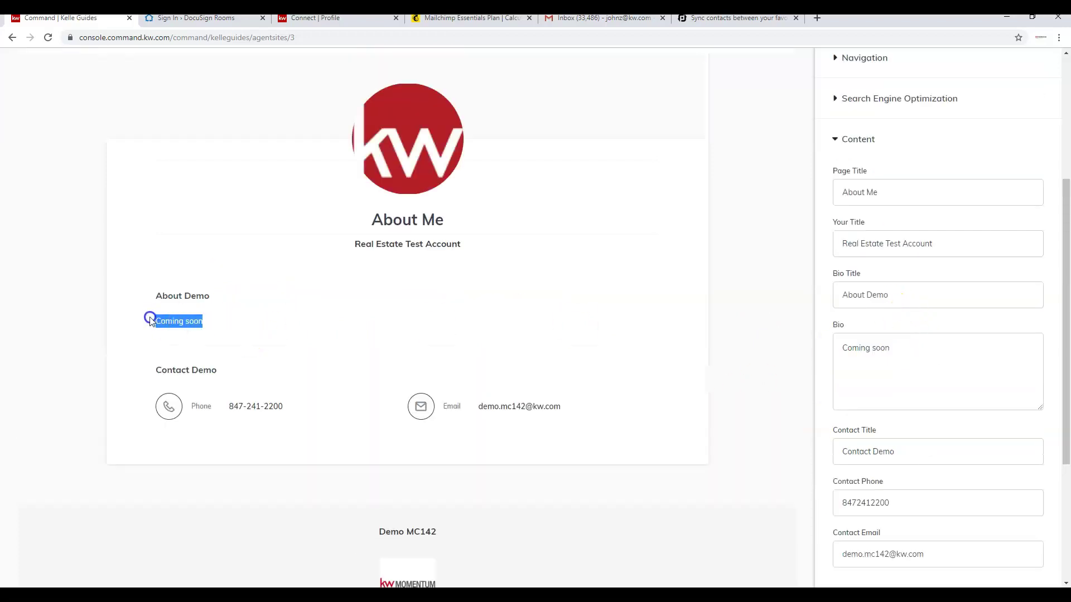
pyautogui.scroll(-4, 915, 421)
pyautogui.click(1002, 418)
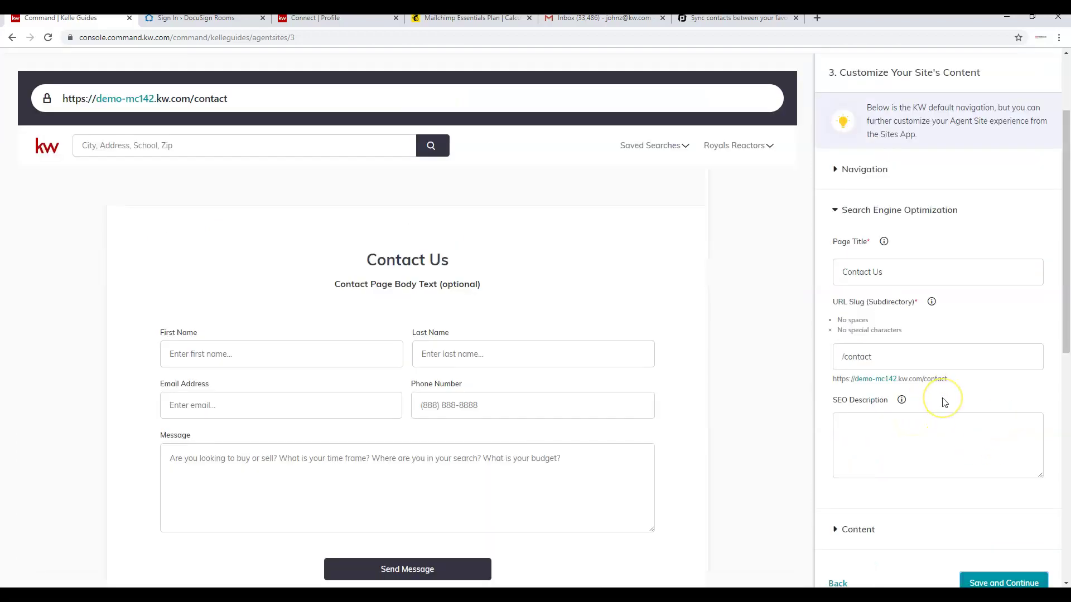
pyautogui.scroll(-2, 960, 382)
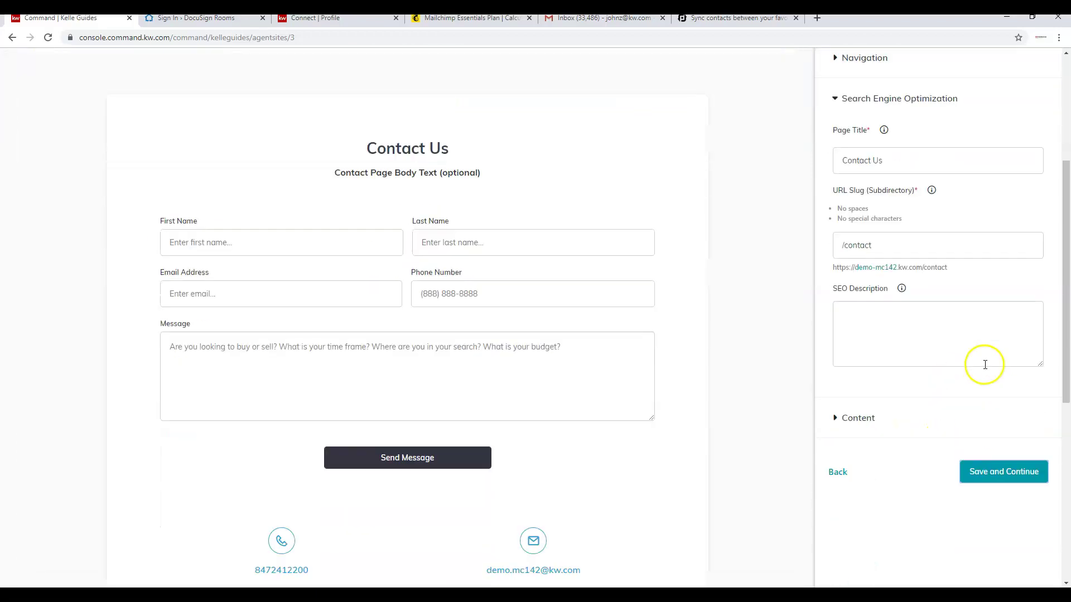
pyautogui.scroll(1, 982, 363)
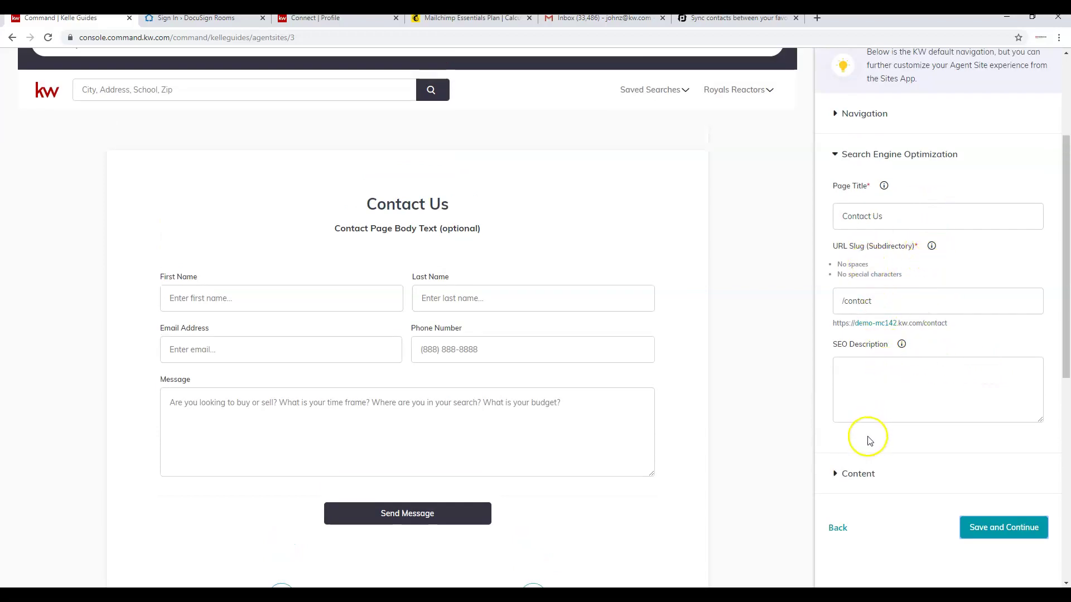
pyautogui.click(859, 475)
pyautogui.scroll(-2, 920, 450)
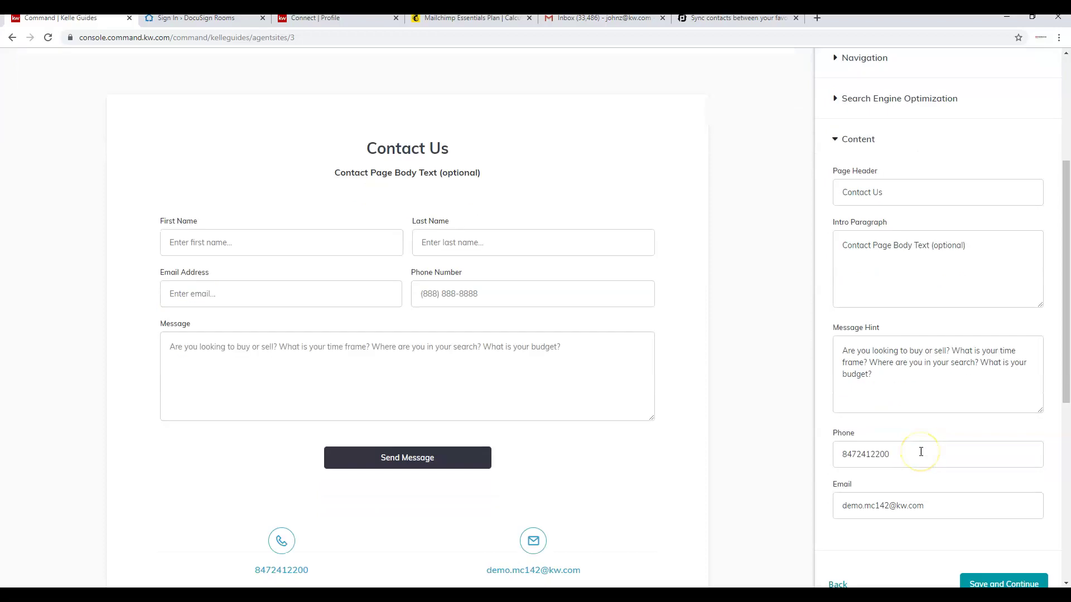
pyautogui.click(864, 403)
pyautogui.click(858, 398)
pyautogui.write('-241-')
pyautogui.moveTo(324, 516); pyautogui.dragTo(235, 518)
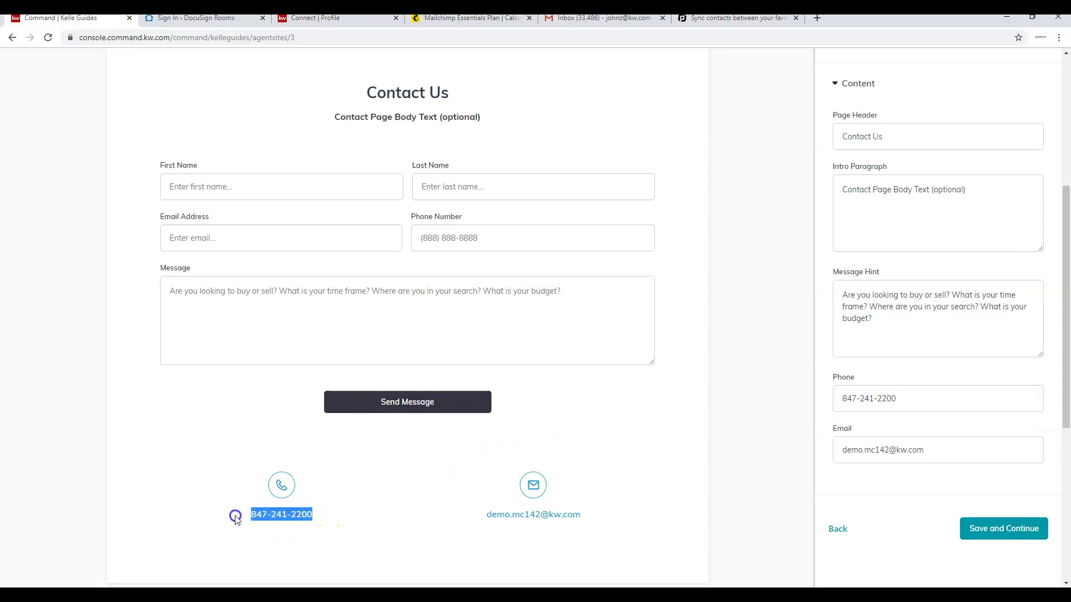
# Step: Check the contact page intro paragraph, then save and continue to What's Next
pyautogui.scroll(-1, 720, 436)
pyautogui.scroll(2, 717, 303)
pyautogui.moveTo(480, 173); pyautogui.dragTo(333, 174)
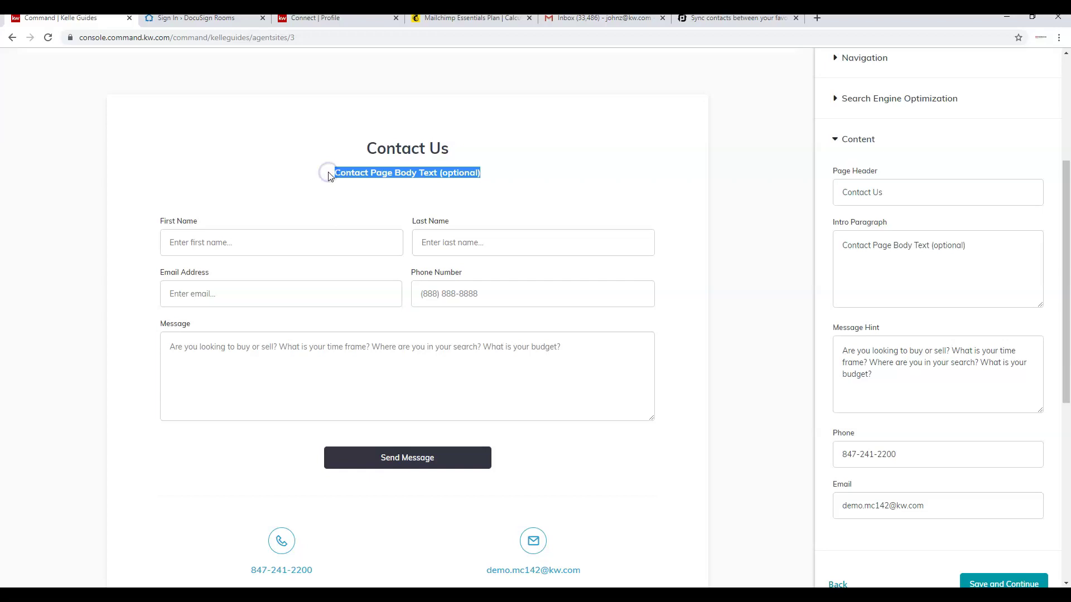
pyautogui.click(987, 257)
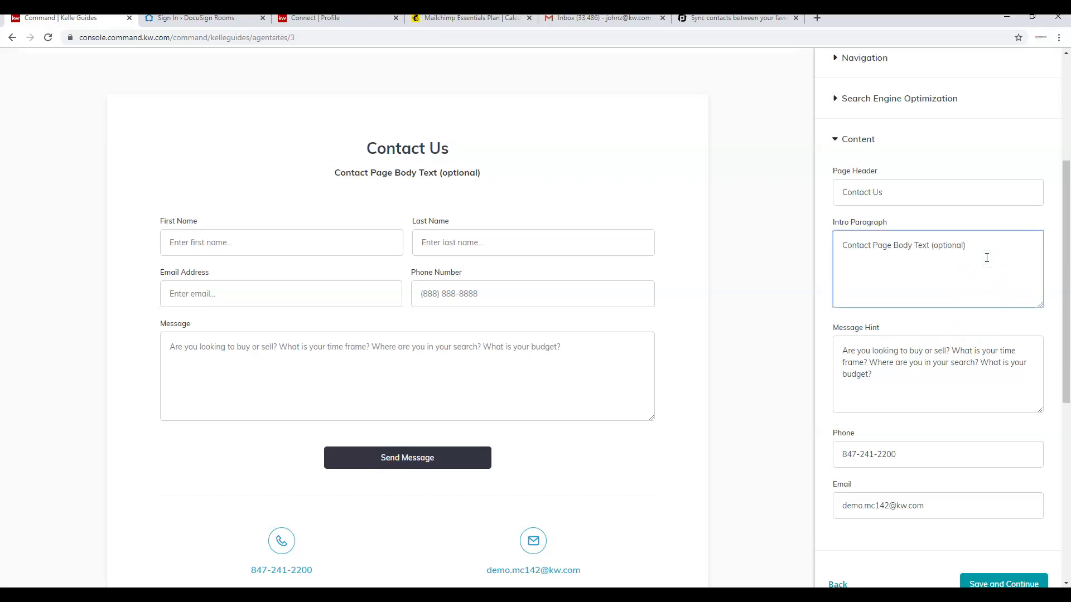
pyautogui.scroll(-3, 986, 258)
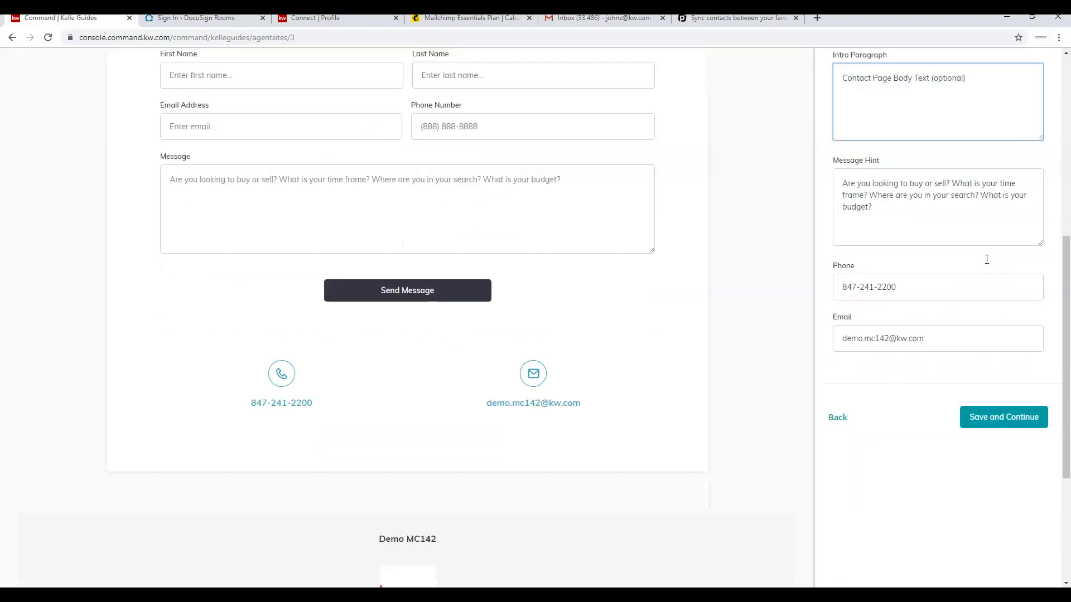
pyautogui.click(1012, 420)
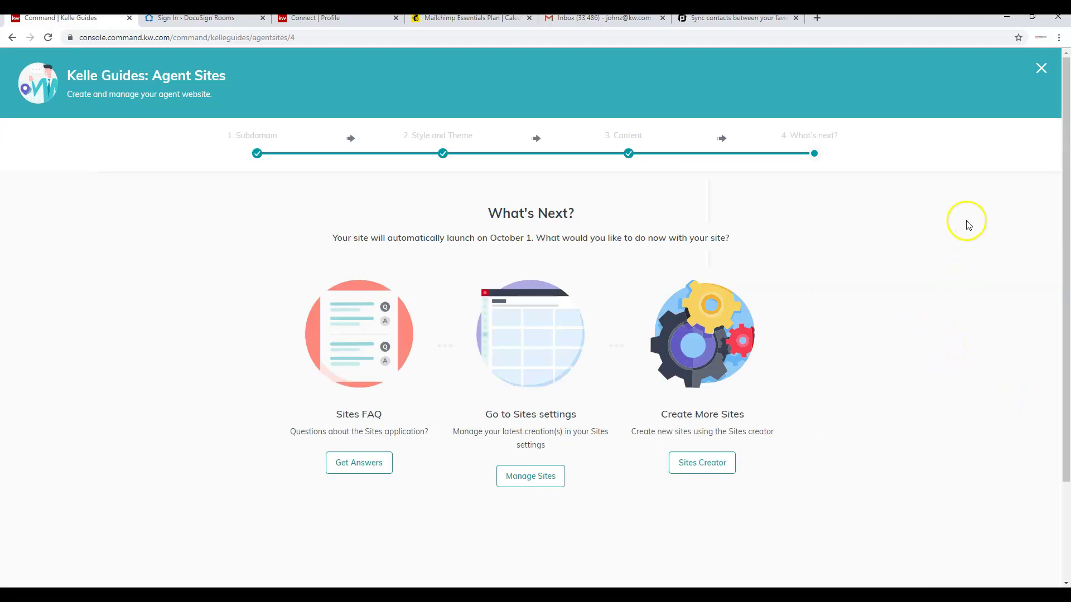
# Step: Leave the Kelle agent sites guide and go to Agent Site Settings for the demo-mc142.kw.com site
pyautogui.click(1041, 69)
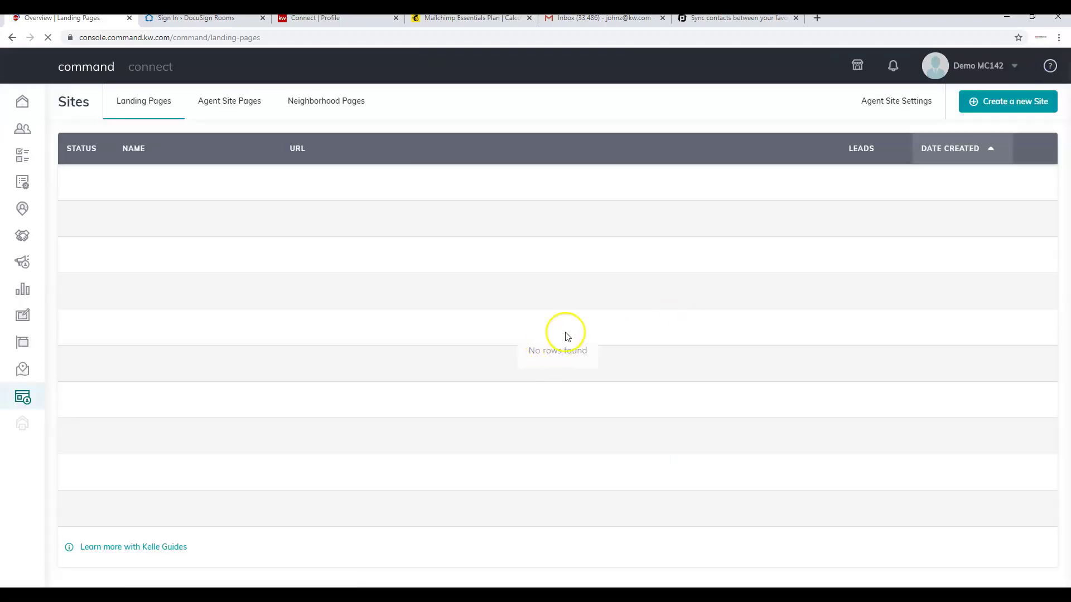
pyautogui.click(906, 103)
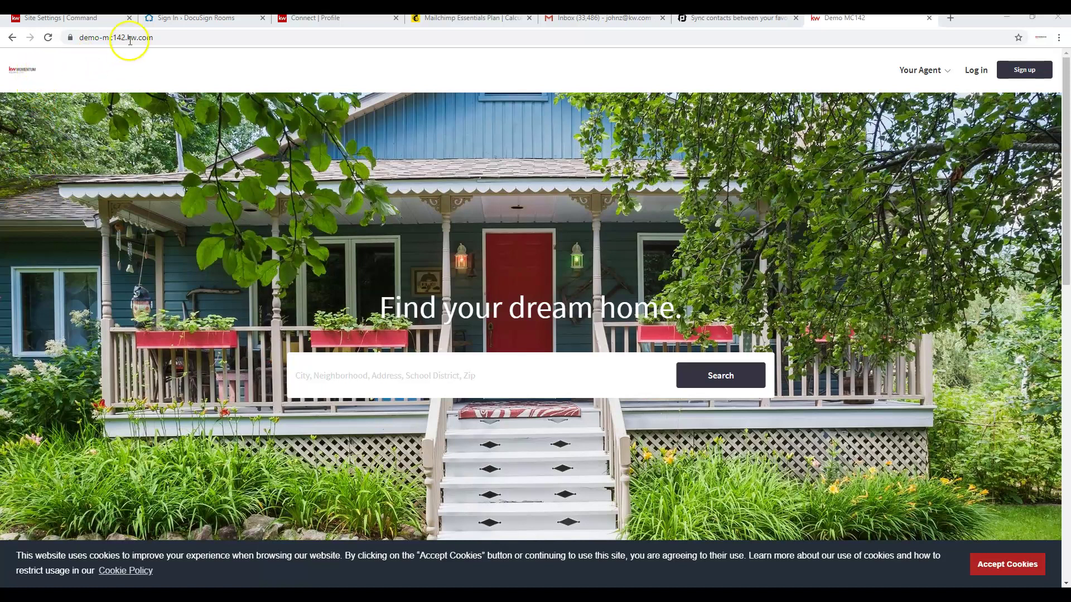
# Step: Check the live site's web address and the list of agent pages under Your Agent
pyautogui.moveTo(160, 37); pyautogui.dragTo(68, 44)
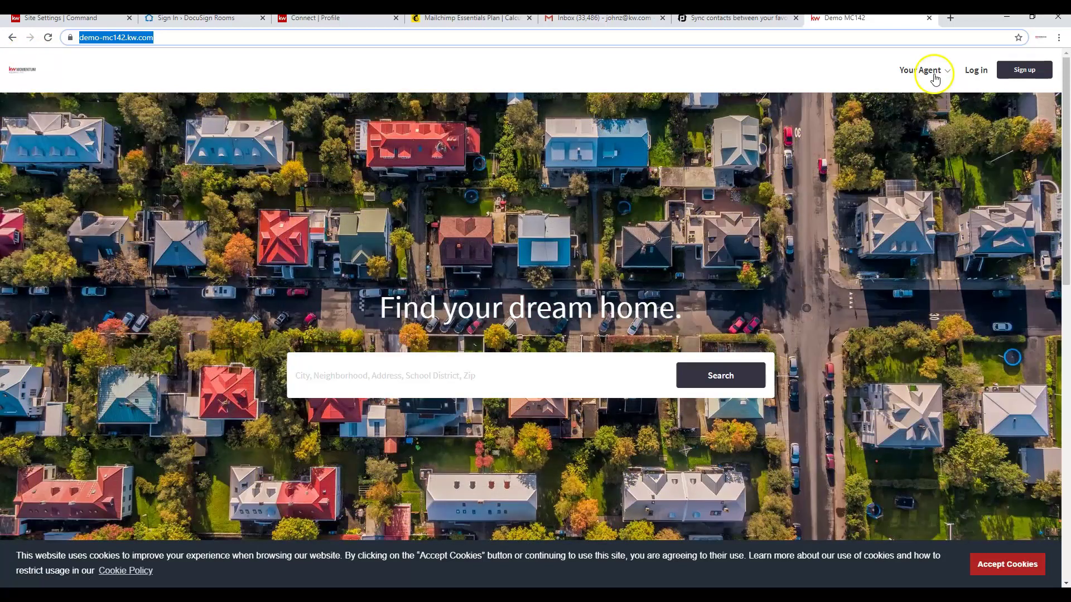
pyautogui.click(935, 77)
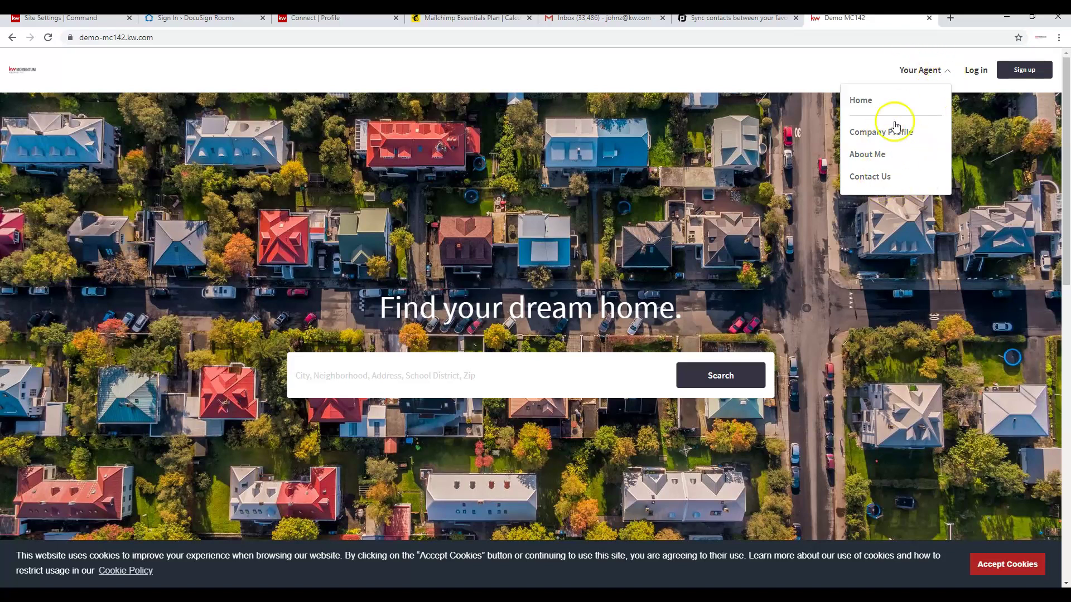
pyautogui.click(925, 67)
# Step: Review the footer and contact form, then return to the Site Settings | Command tab
pyautogui.moveTo(1066, 114); pyautogui.dragTo(1066, 413)
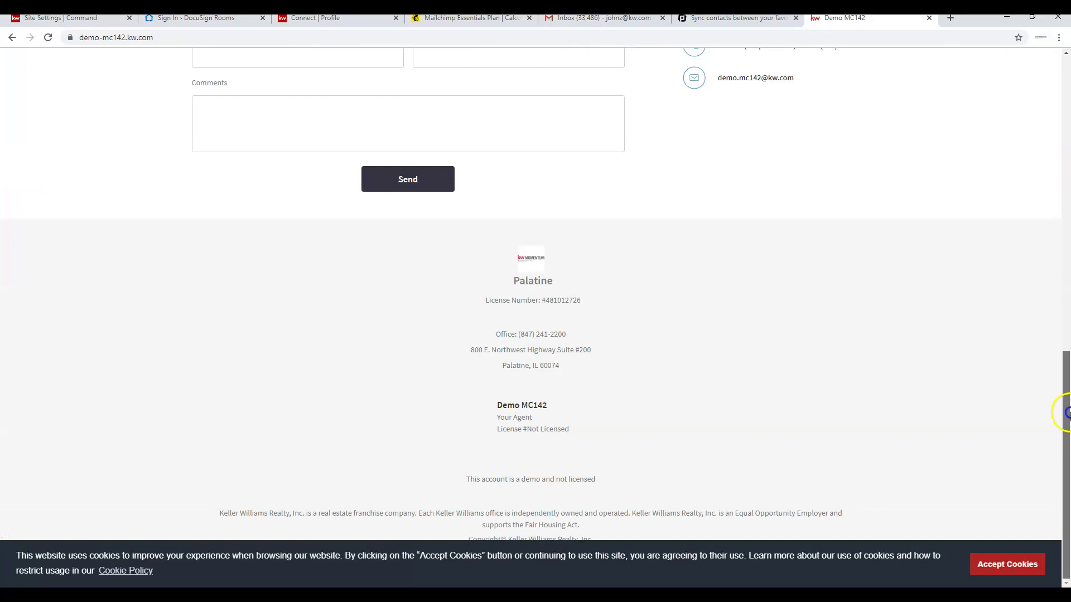
pyautogui.scroll(3, 1049, 363)
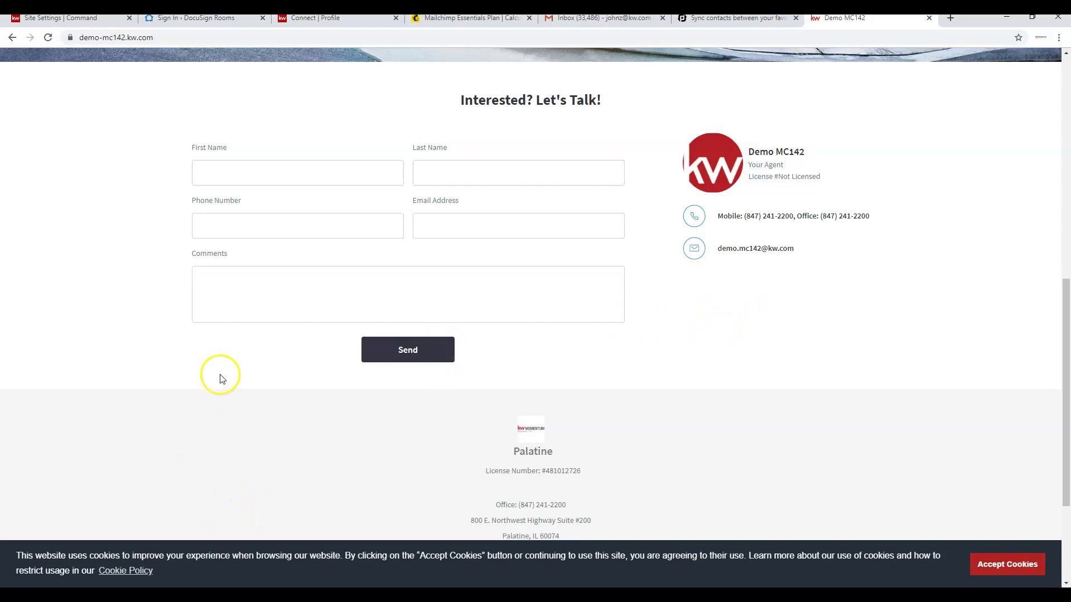
pyautogui.click(100, 20)
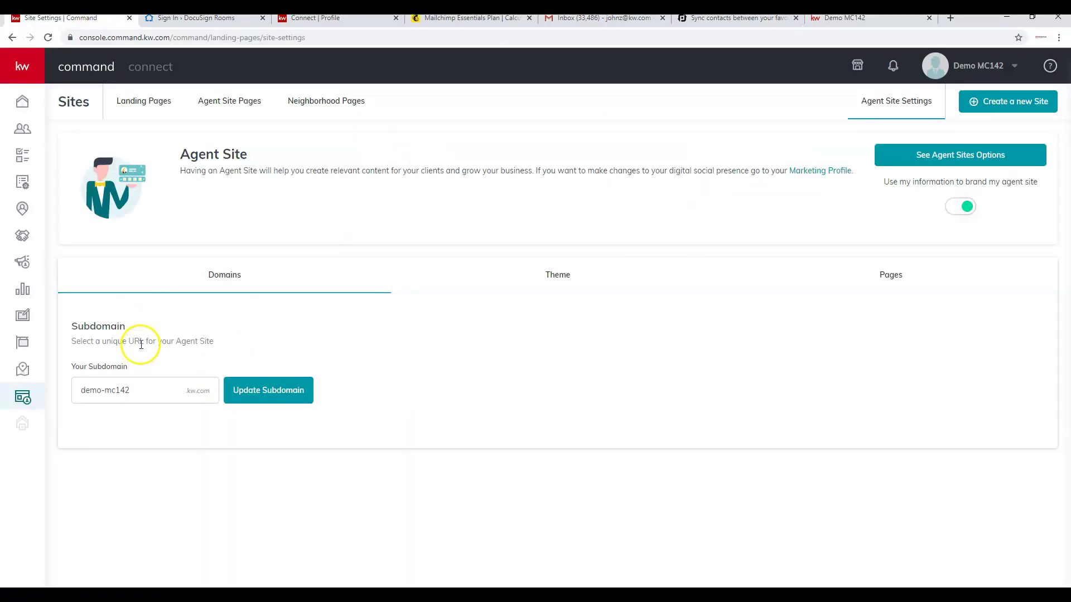